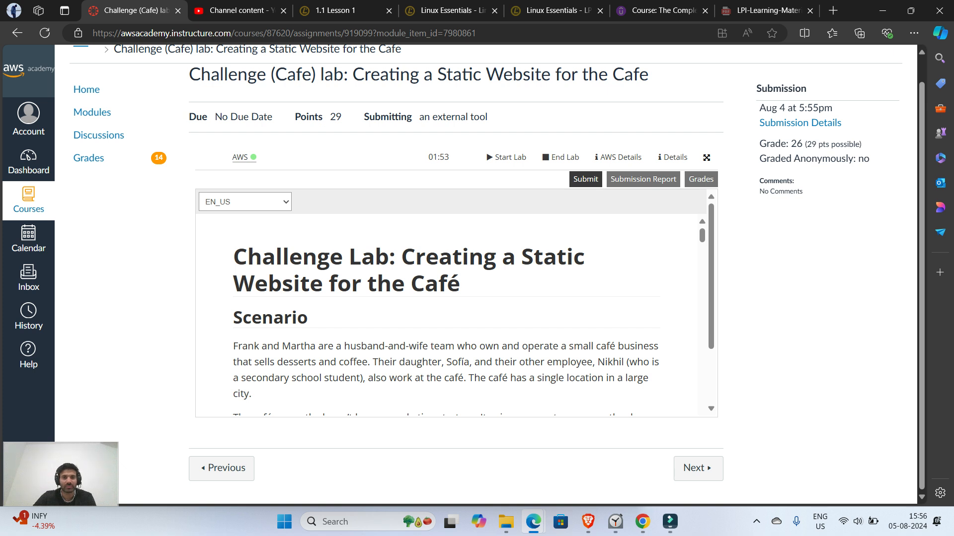
Step: Read the café scenario and the lab overview and objectives in the challenge lab instructions
{"action": "scroll", "coordinate": [452, 313], "scroll_direction": "down", "scroll_amount": 2}
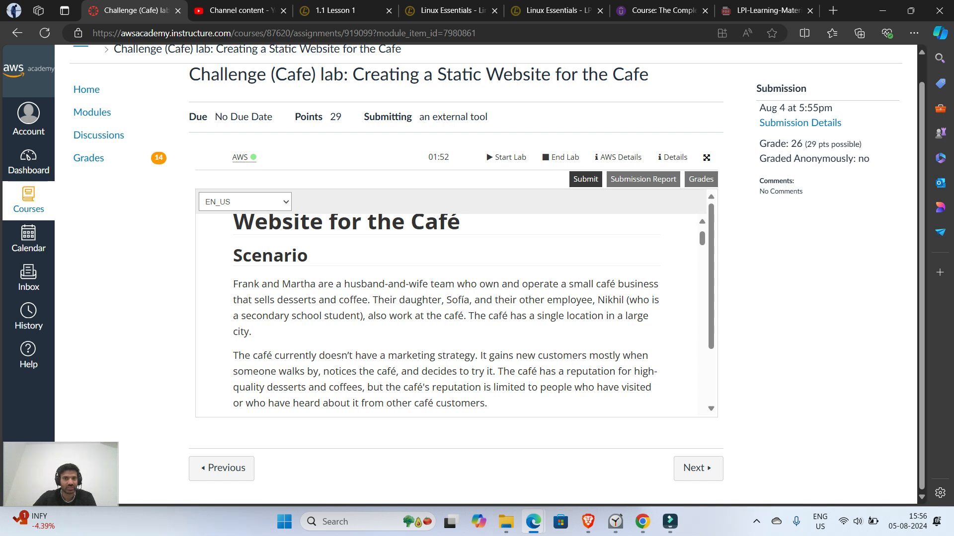
{"action": "scroll", "coordinate": [445, 313], "scroll_direction": "down", "scroll_amount": 3}
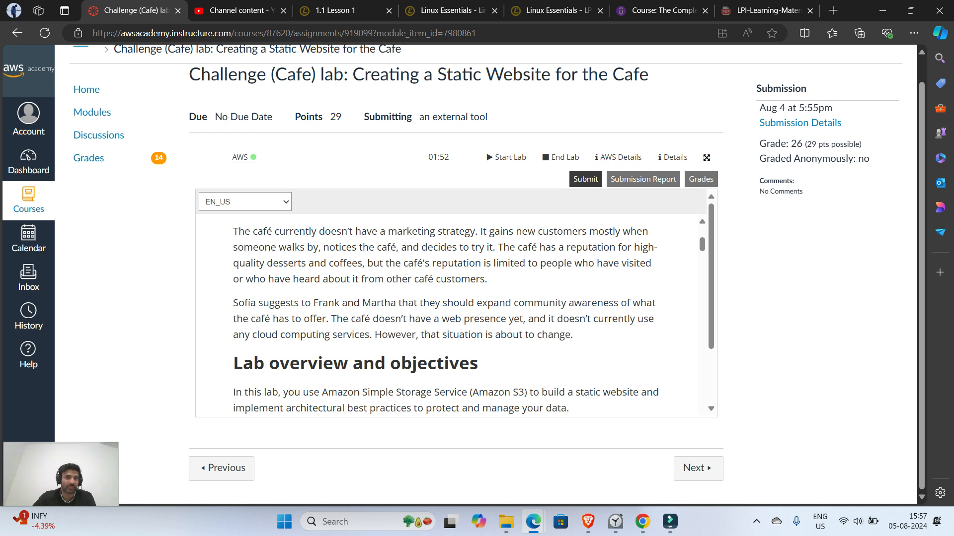
{"action": "scroll", "coordinate": [447, 313], "scroll_direction": "down", "scroll_amount": 1}
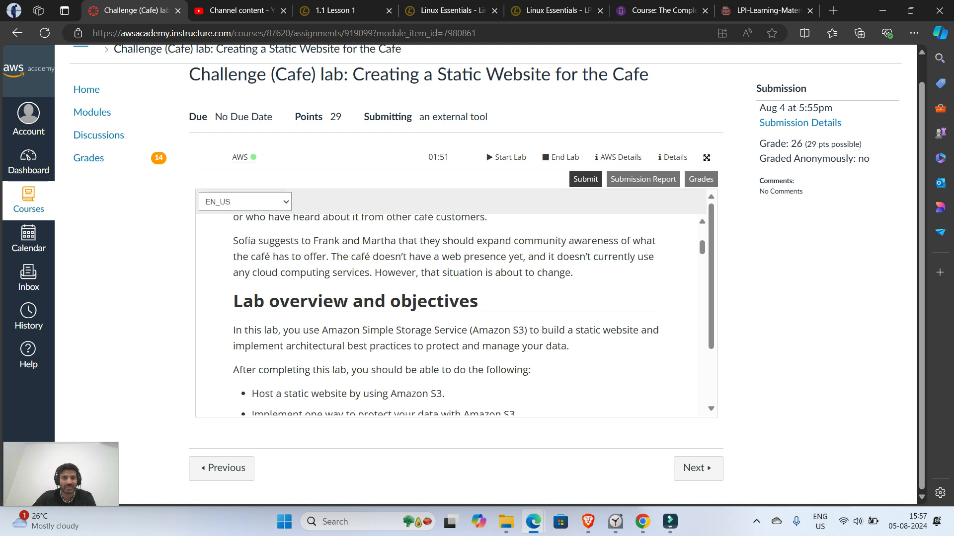
{"action": "scroll", "coordinate": [447, 312], "scroll_direction": "down", "scroll_amount": 1}
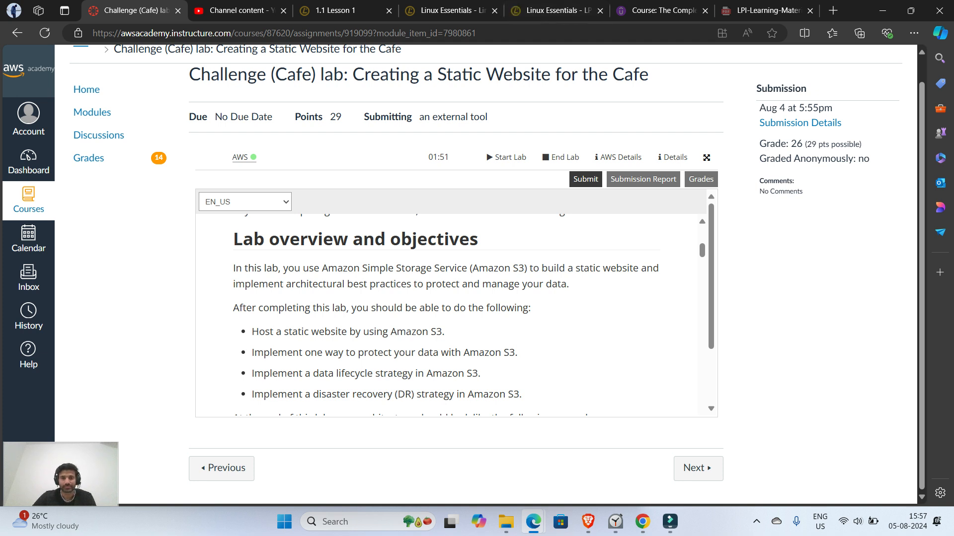
{"action": "left_click", "coordinate": [670, 522]}
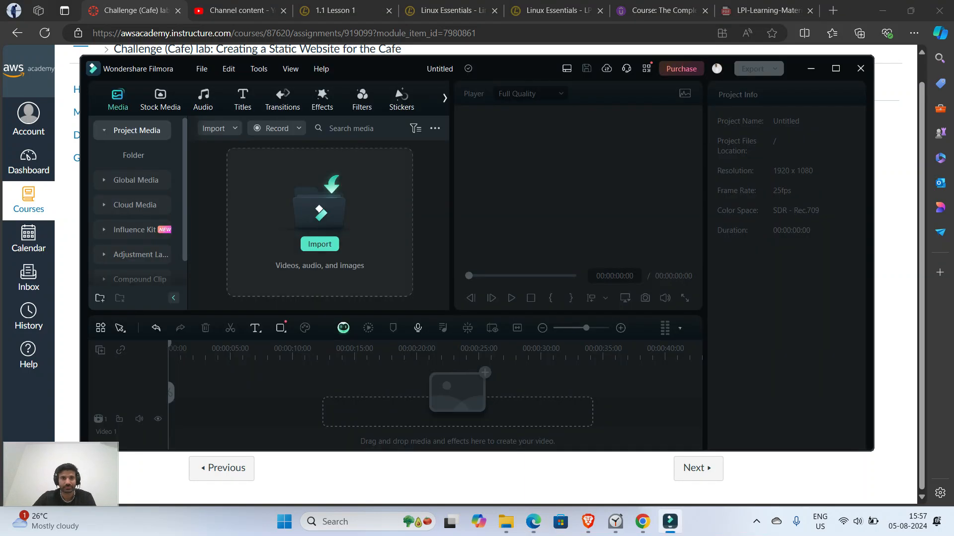
{"action": "left_click", "coordinate": [277, 129]}
{"action": "left_click", "coordinate": [287, 162]}
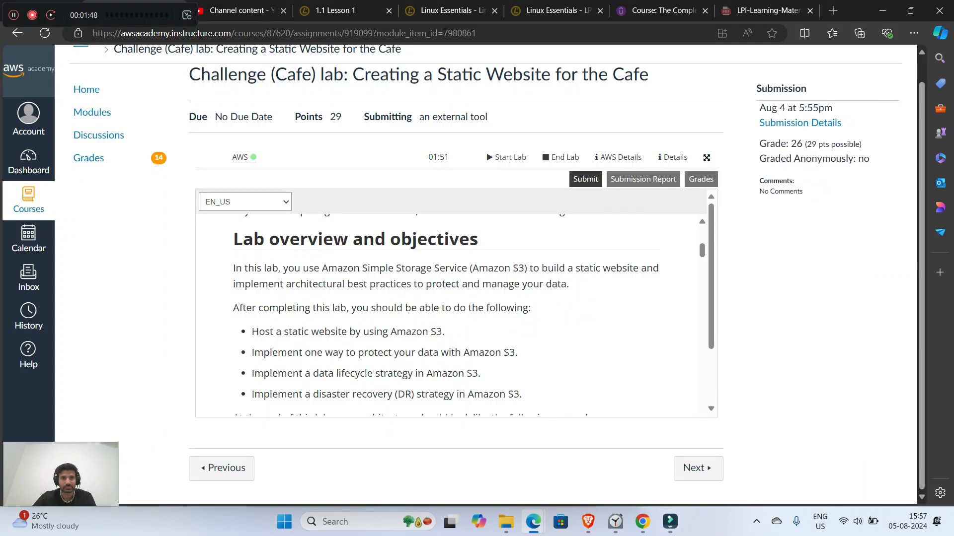
{"action": "left_click_drag", "start_coordinate": [103, 17], "coordinate": [468, 34]}
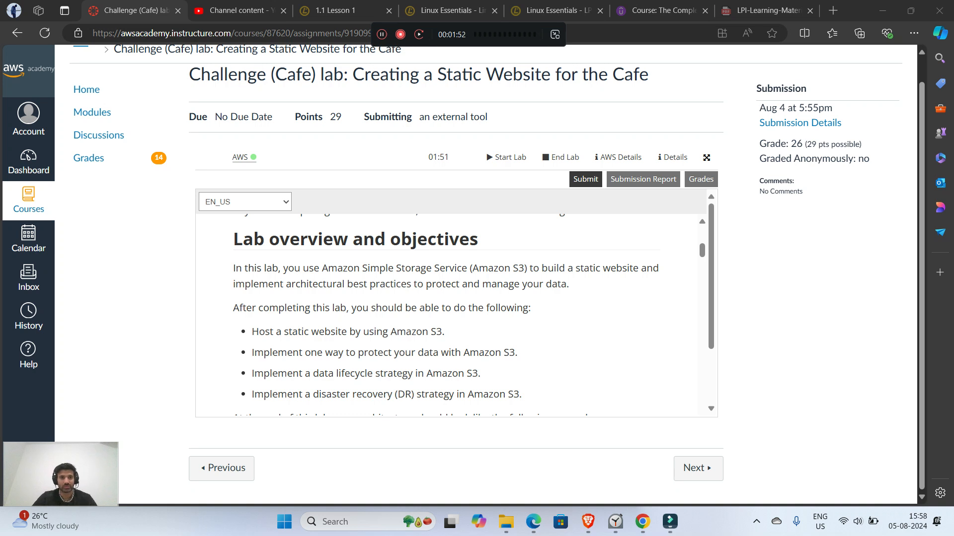
Step: Examine the lab objectives, the target architecture diagram and the café's business request for challenge 1 in the instructions
{"action": "scroll", "coordinate": [448, 318], "scroll_direction": "down", "scroll_amount": 2}
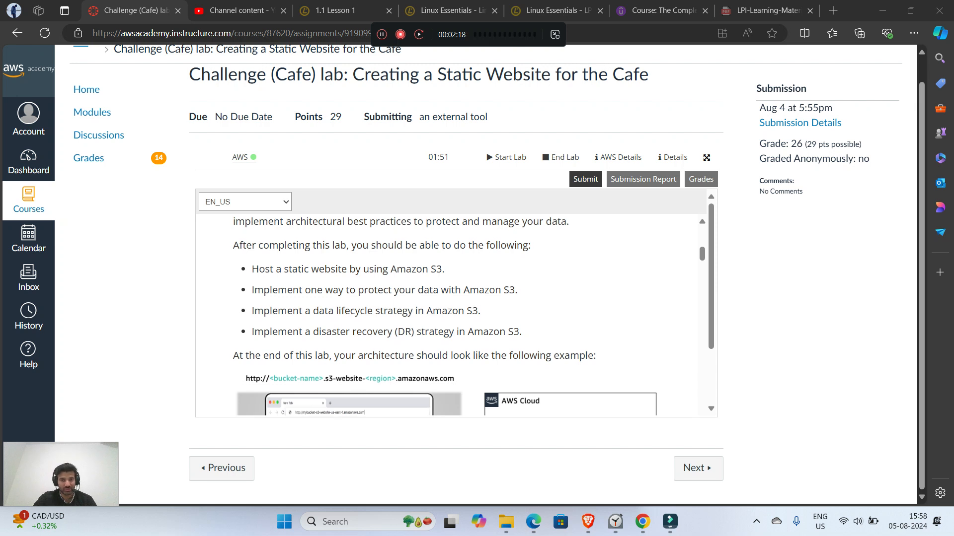
{"action": "scroll", "coordinate": [447, 318], "scroll_direction": "down", "scroll_amount": 1}
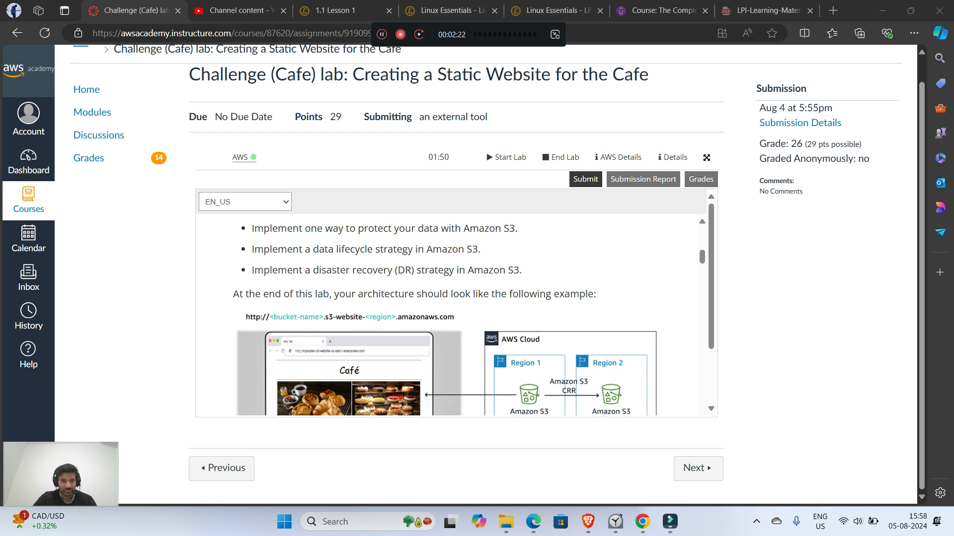
{"action": "scroll", "coordinate": [447, 317], "scroll_direction": "up", "scroll_amount": 2}
{"action": "scroll", "coordinate": [447, 317], "scroll_direction": "down", "scroll_amount": 1}
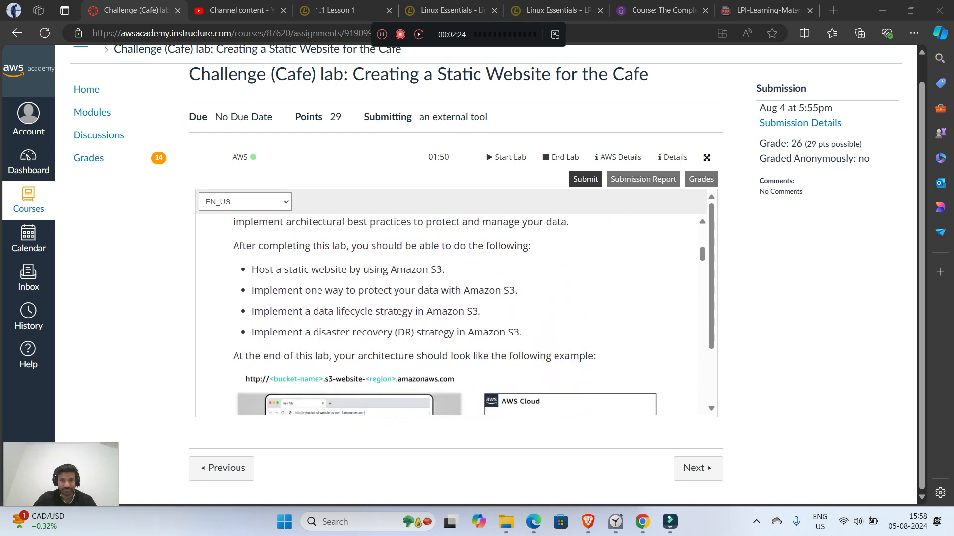
{"action": "scroll", "coordinate": [447, 317], "scroll_direction": "down", "scroll_amount": 1}
{"action": "scroll", "coordinate": [447, 318], "scroll_direction": "down", "scroll_amount": 2}
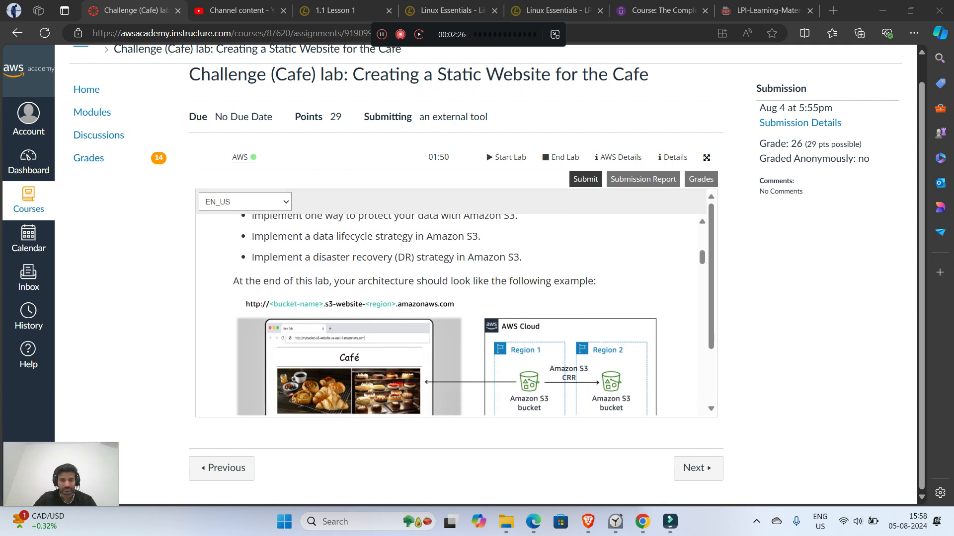
{"action": "scroll", "coordinate": [447, 318], "scroll_direction": "up", "scroll_amount": 1}
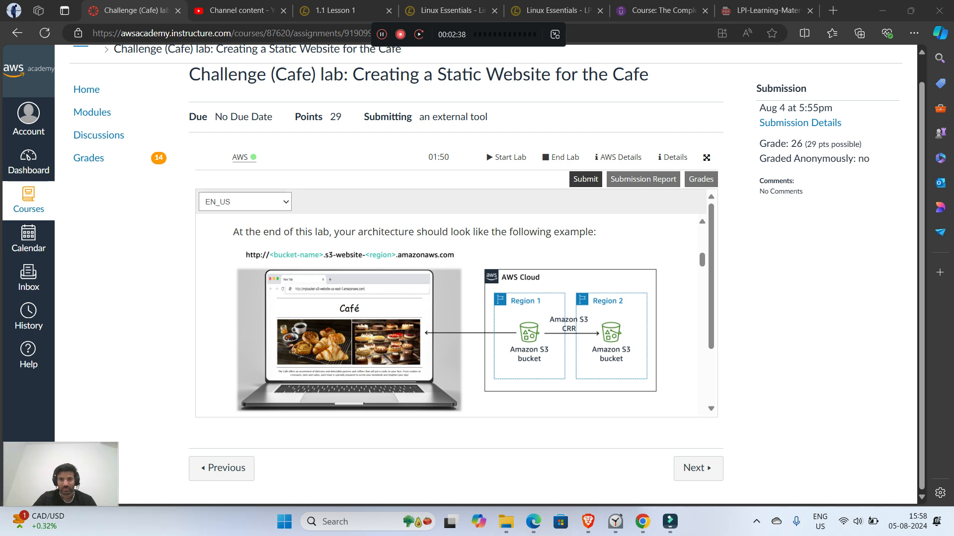
{"action": "scroll", "coordinate": [447, 313], "scroll_direction": "down", "scroll_amount": 3}
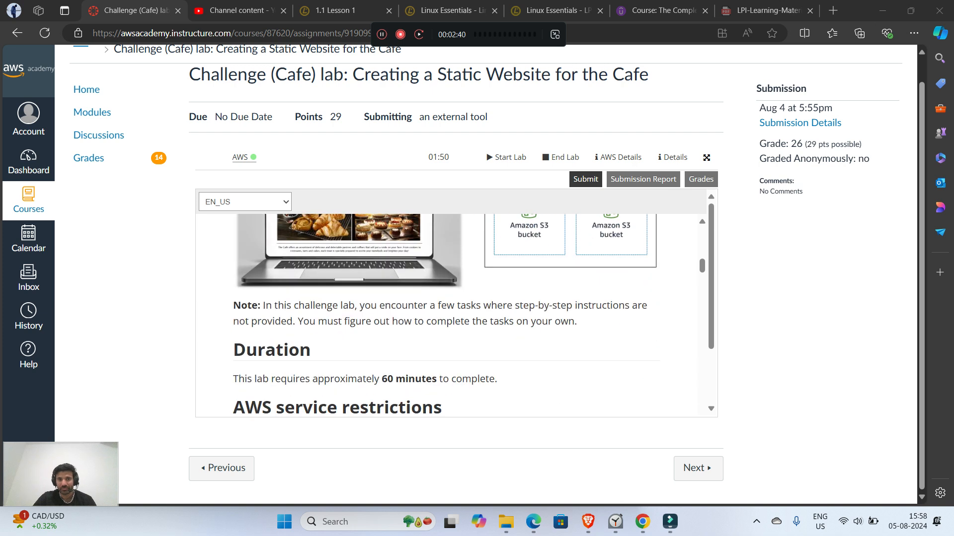
{"action": "scroll", "coordinate": [447, 313], "scroll_direction": "down", "scroll_amount": 8}
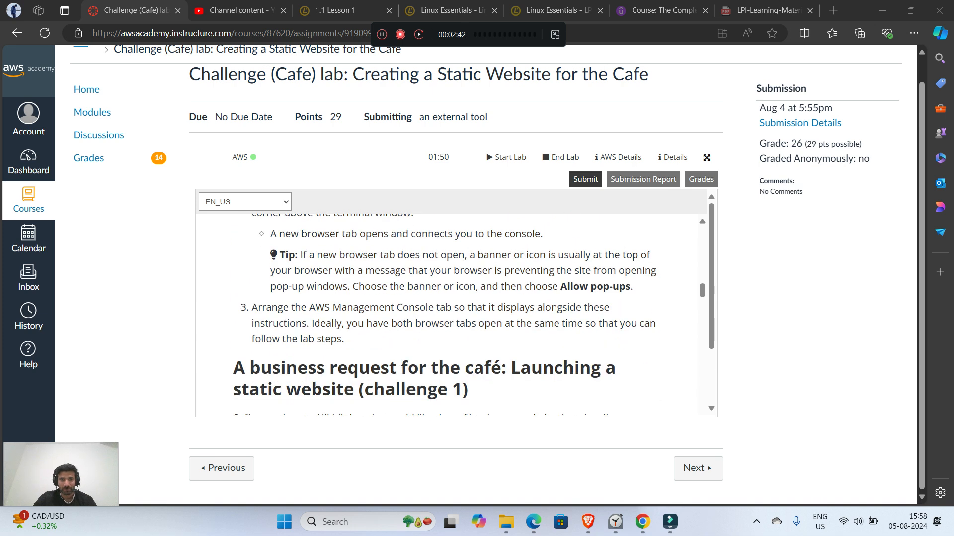
{"action": "scroll", "coordinate": [447, 313], "scroll_direction": "down", "scroll_amount": 3}
{"action": "scroll", "coordinate": [447, 313], "scroll_direction": "up", "scroll_amount": 4}
{"action": "scroll", "coordinate": [447, 313], "scroll_direction": "down", "scroll_amount": 1}
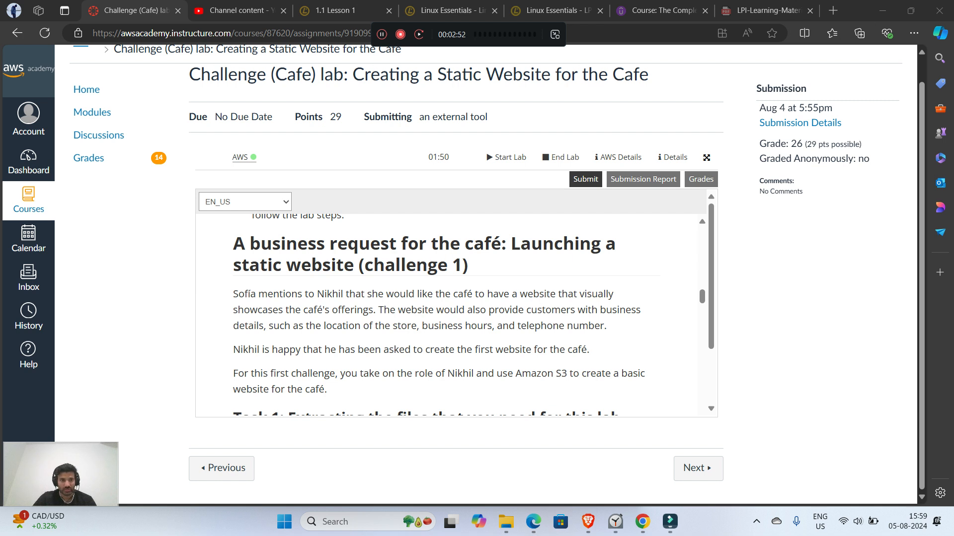
{"action": "scroll", "coordinate": [447, 313], "scroll_direction": "down", "scroll_amount": 1}
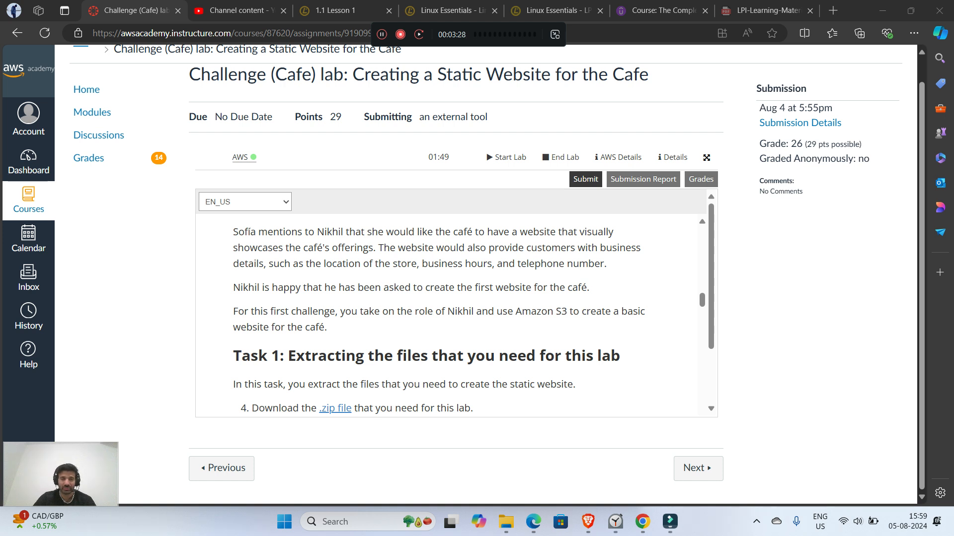
Step: Download the .zip file linked in Task 1 and show it in its download folder
{"action": "scroll", "coordinate": [448, 318], "scroll_direction": "down", "scroll_amount": 1}
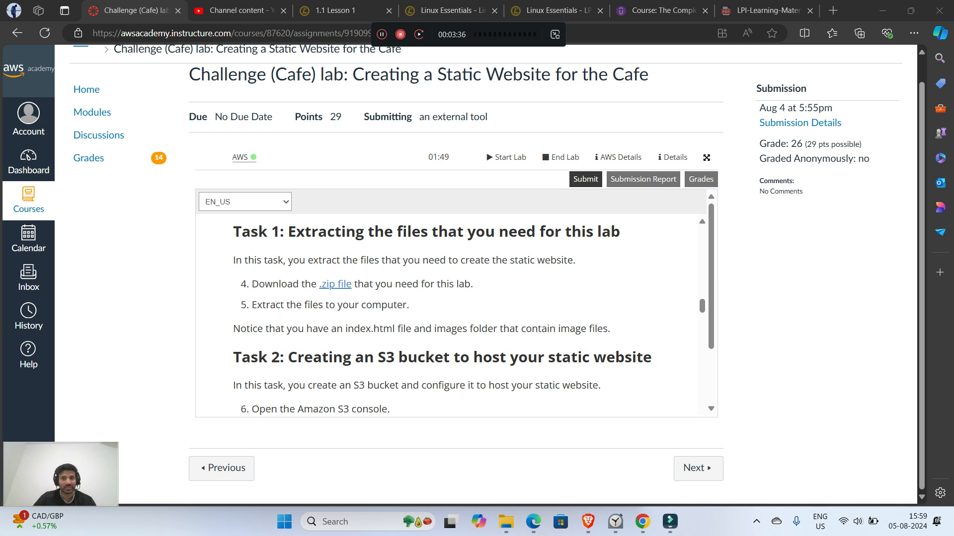
{"action": "left_click", "coordinate": [335, 284]}
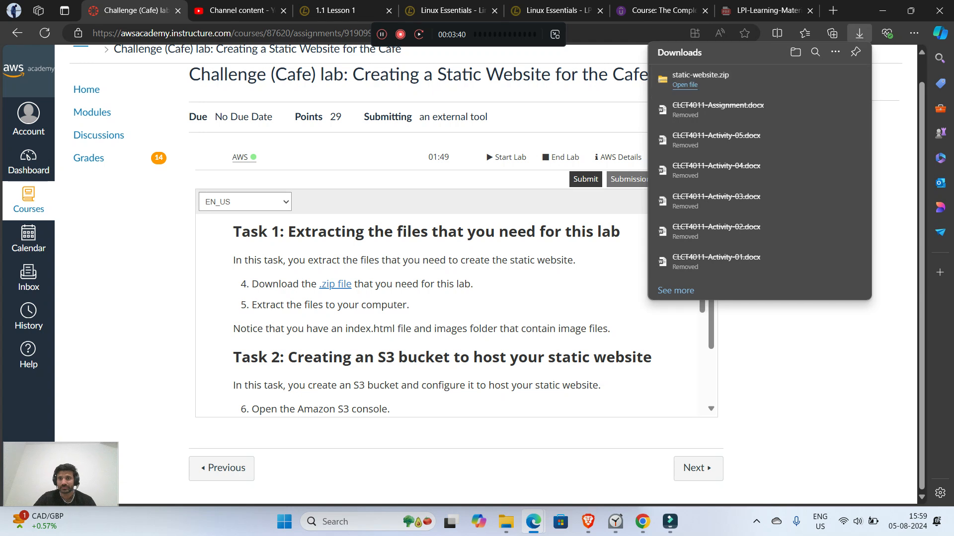
{"action": "left_click", "coordinate": [818, 80]}
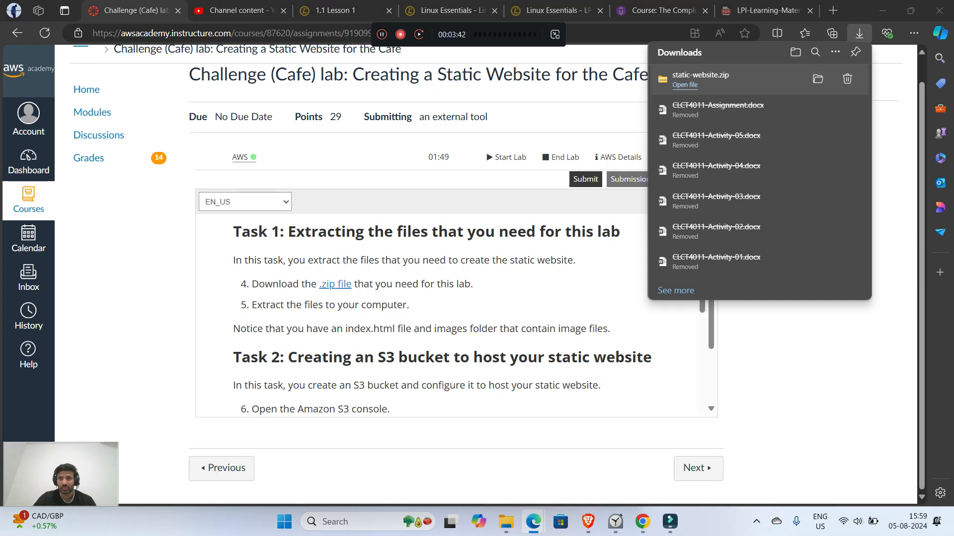
Step: Extract the static-website archive in the Downloads folder and return to the lab instructions
{"action": "left_click_drag", "start_coordinate": [198, 225], "coordinate": [214, 160]}
{"action": "right_click", "coordinate": [214, 160]}
{"action": "left_click", "coordinate": [304, 174]}
{"action": "right_click", "coordinate": [194, 137]}
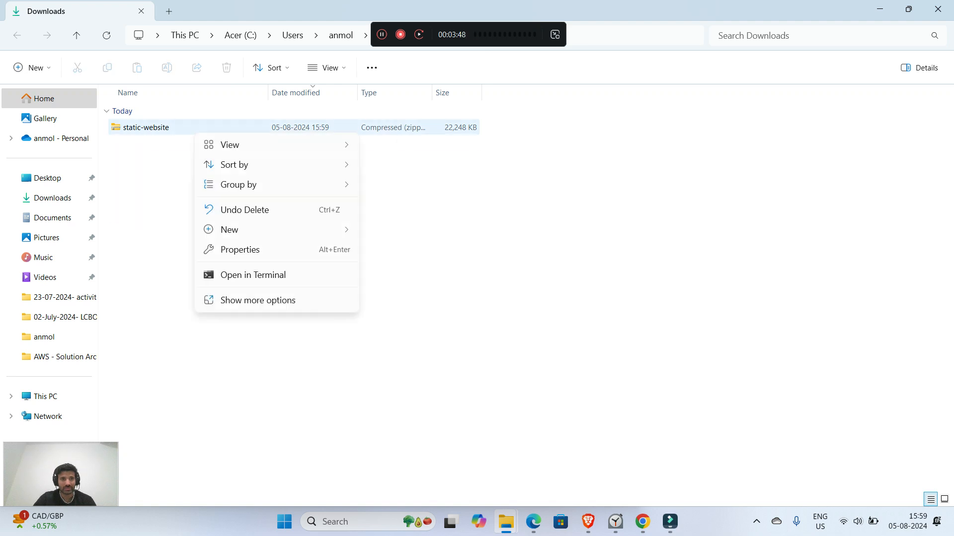
{"action": "left_click", "coordinate": [189, 129]}
{"action": "right_click", "coordinate": [175, 130]}
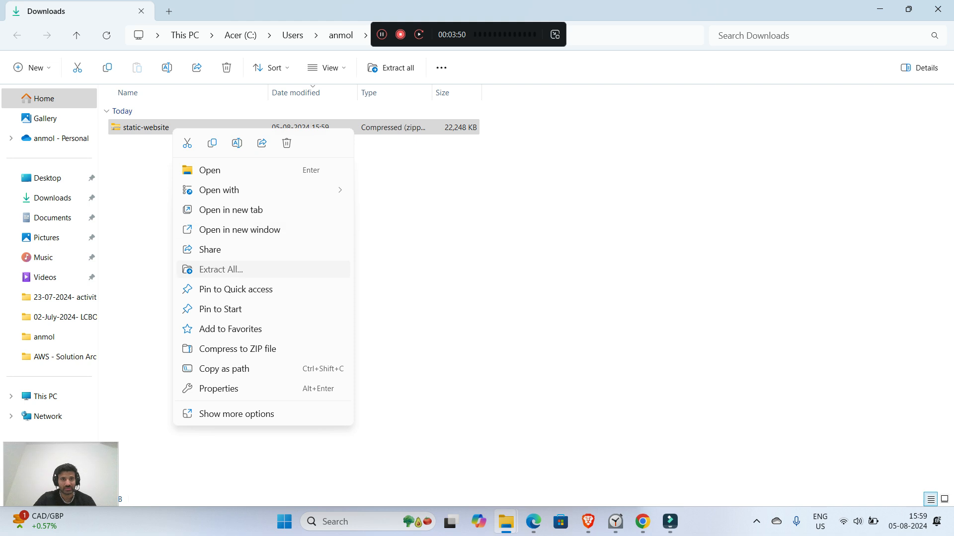
{"action": "left_click", "coordinate": [218, 270]}
{"action": "key", "text": "Return"}
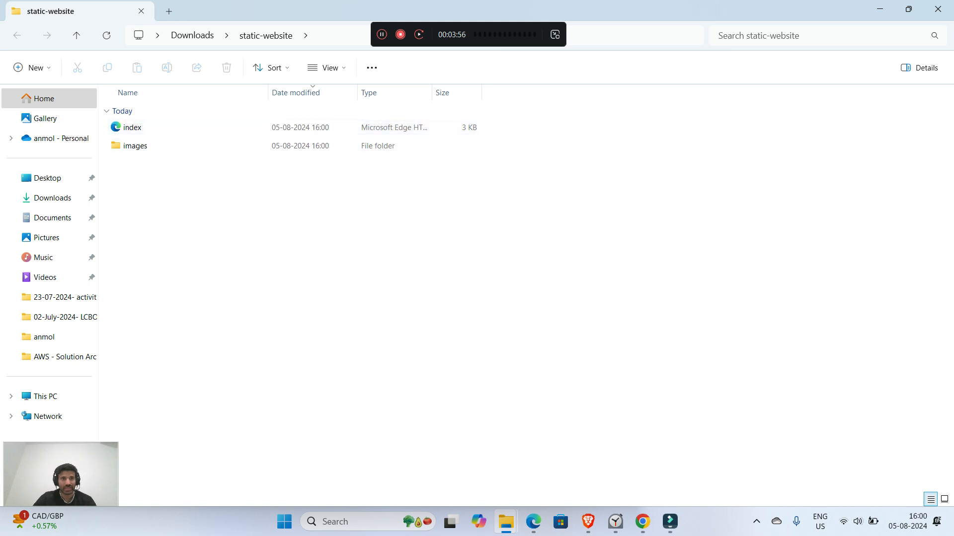
{"action": "left_click", "coordinate": [937, 9]}
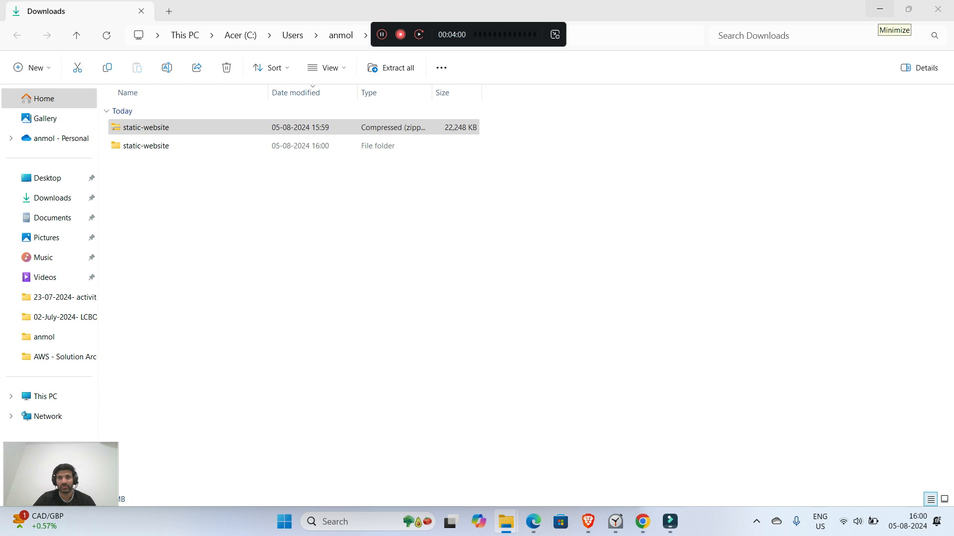
{"action": "left_click", "coordinate": [880, 9]}
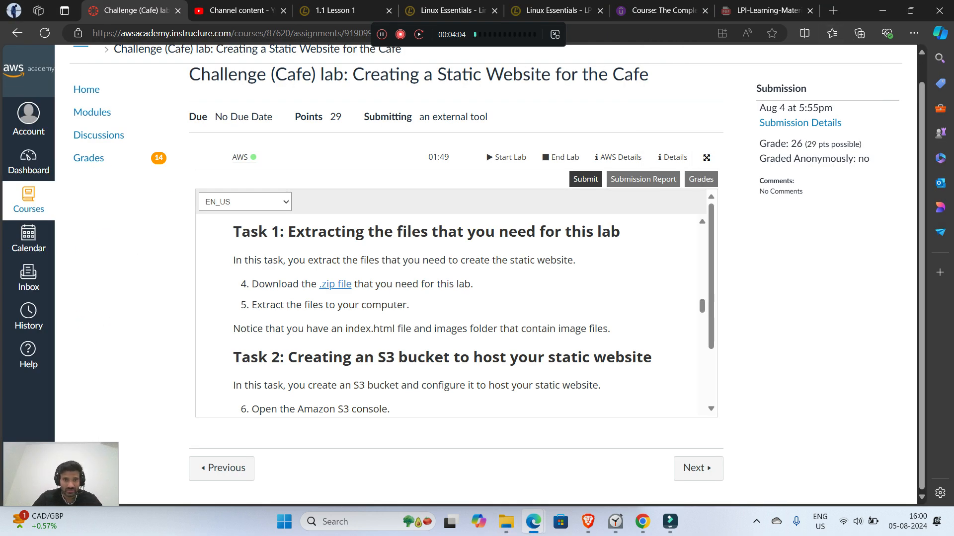
Step: Arrange the lab instructions window alongside the AWS Management Console and find the Task 2 instructions for creating an S3 bucket
{"action": "scroll", "coordinate": [447, 315], "scroll_direction": "down", "scroll_amount": 2}
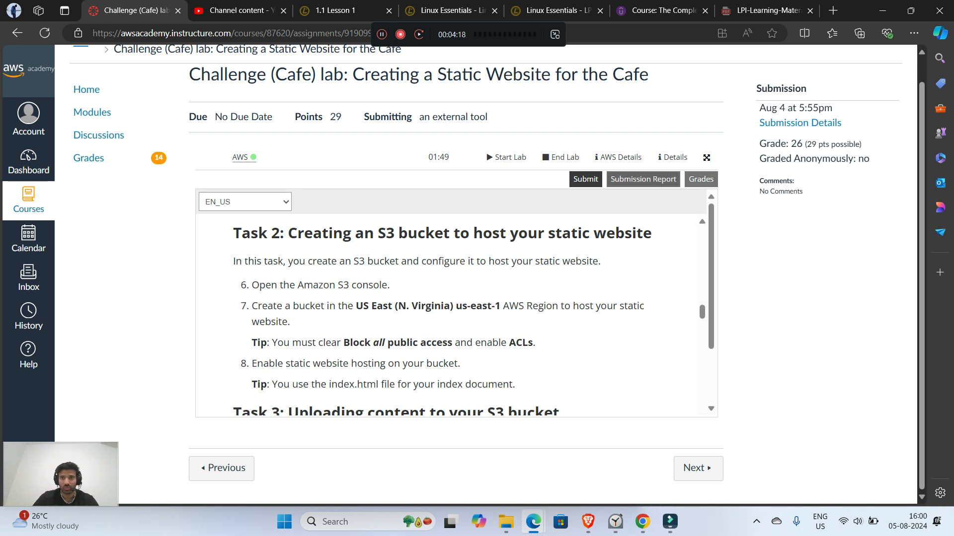
{"action": "left_click_drag", "start_coordinate": [857, 10], "coordinate": [952, 5]}
{"action": "left_click_drag", "start_coordinate": [857, 10], "coordinate": [953, 211]}
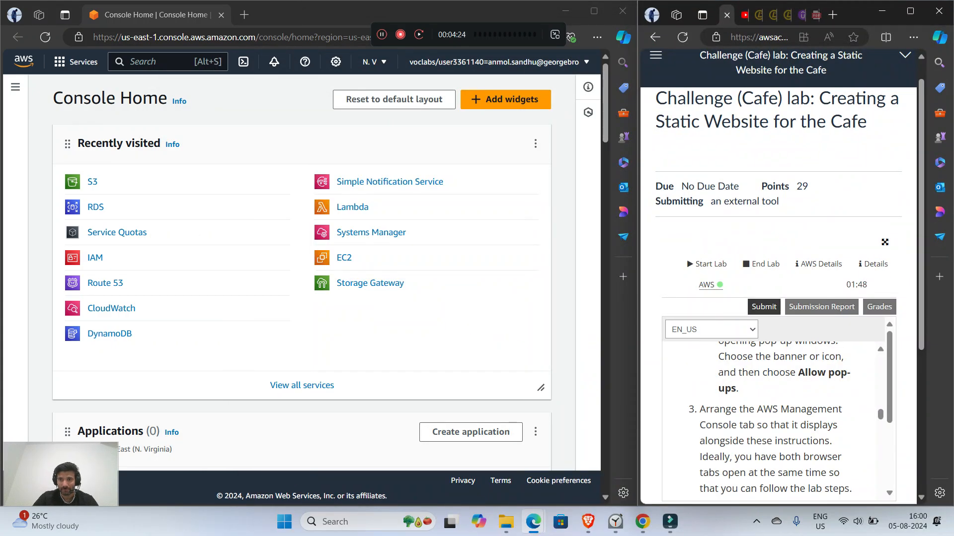
{"action": "scroll", "coordinate": [770, 422], "scroll_direction": "down", "scroll_amount": 6}
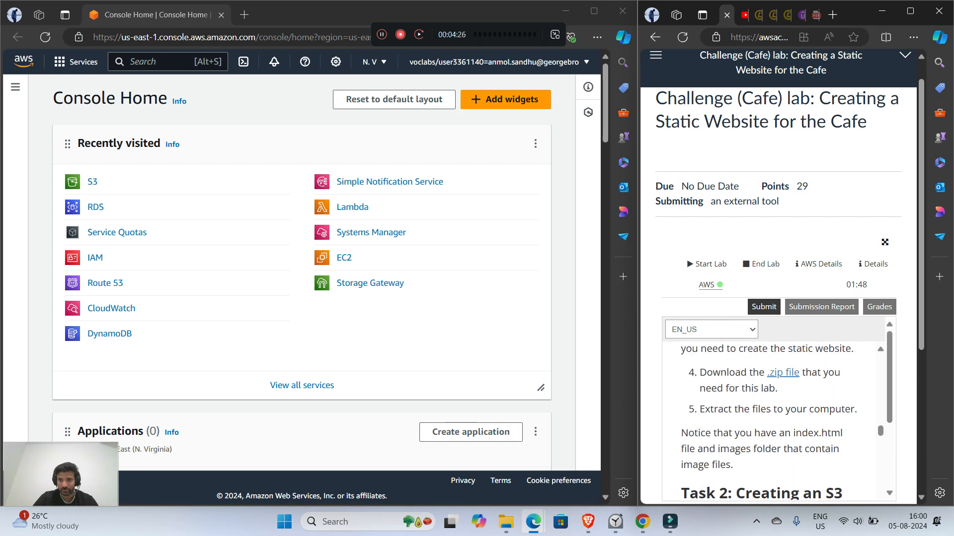
{"action": "scroll", "coordinate": [768, 422], "scroll_direction": "down", "scroll_amount": 5}
{"action": "scroll", "coordinate": [770, 422], "scroll_direction": "up", "scroll_amount": 2}
{"action": "scroll", "coordinate": [770, 422], "scroll_direction": "down", "scroll_amount": 1}
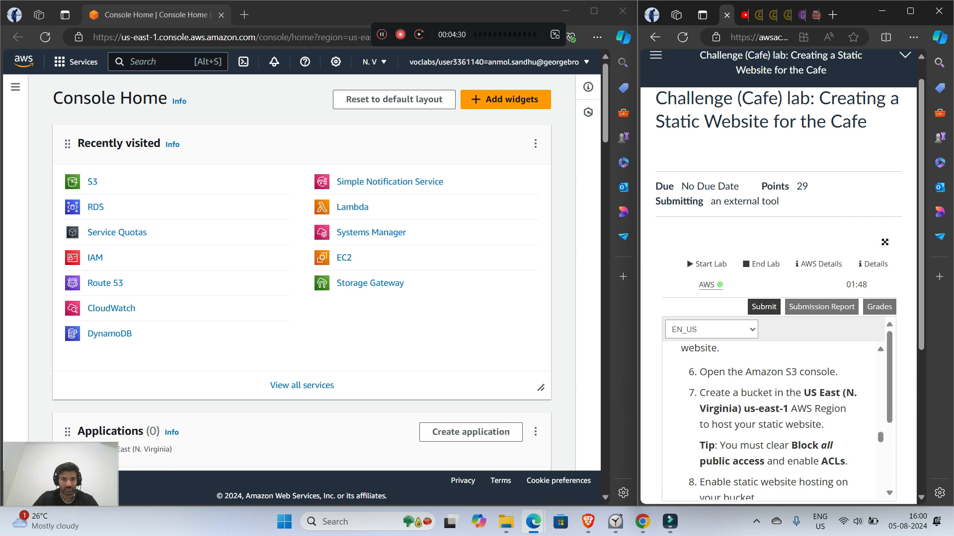
Step: Open the Amazon S3 console and check the selected AWS Region against the Task 2 instructions
{"action": "left_click", "coordinate": [93, 182]}
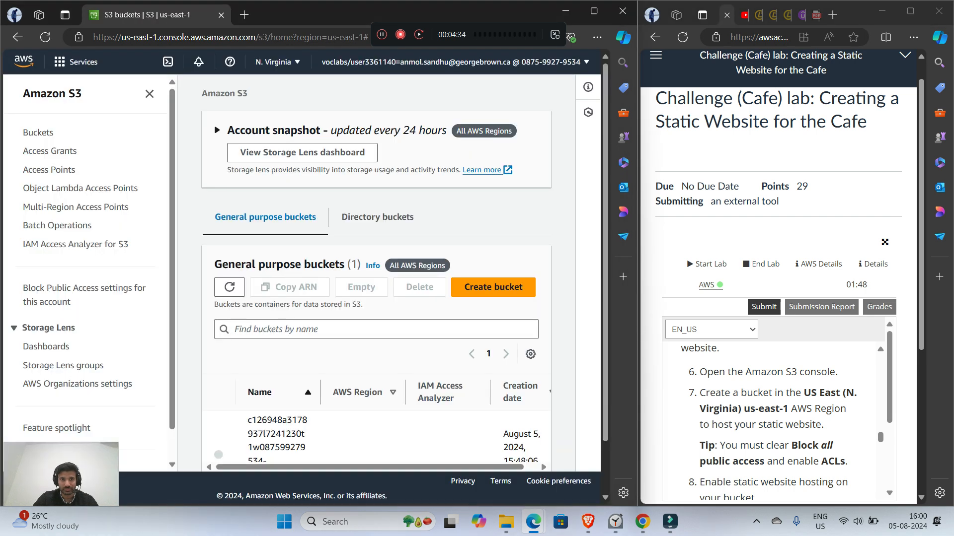
{"action": "scroll", "coordinate": [769, 423], "scroll_direction": "down", "scroll_amount": 2}
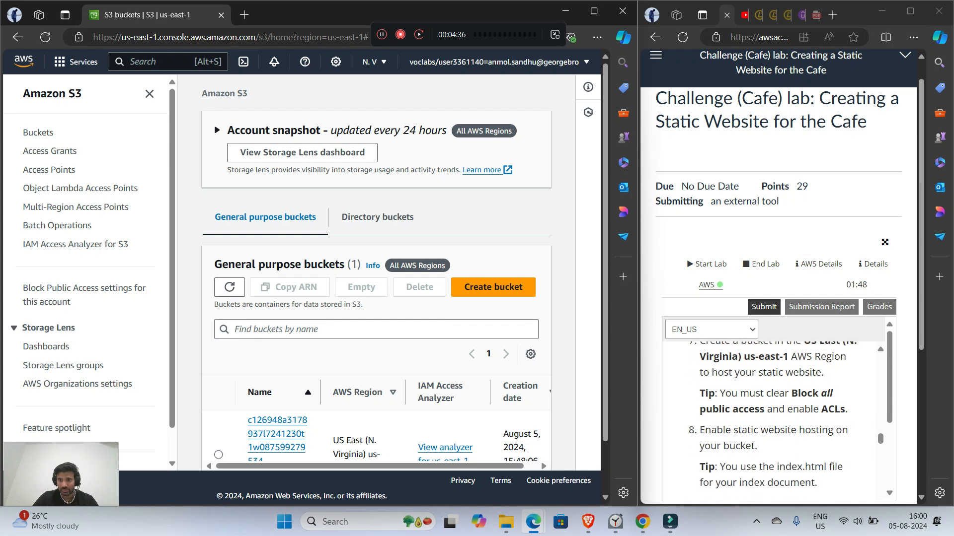
{"action": "scroll", "coordinate": [770, 422], "scroll_direction": "up", "scroll_amount": 2}
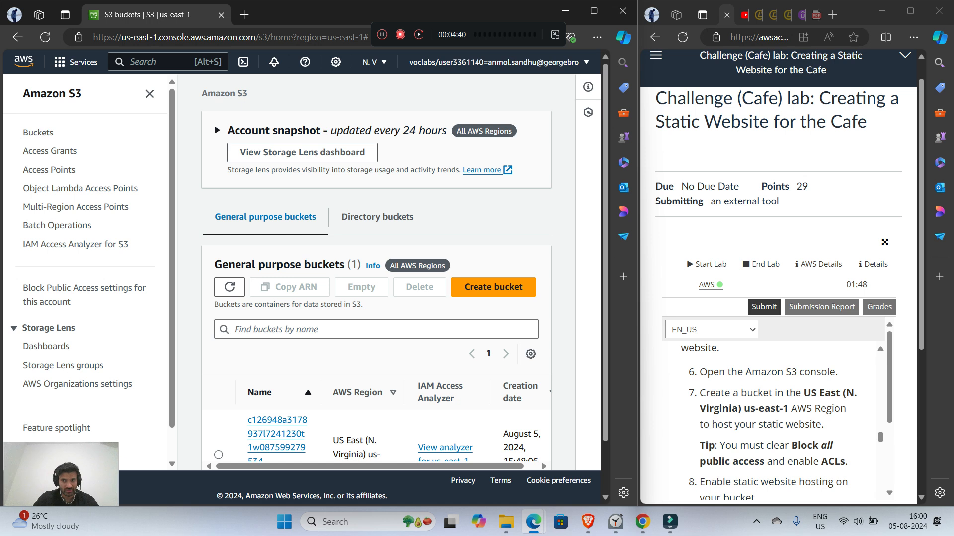
{"action": "left_click", "coordinate": [374, 62]}
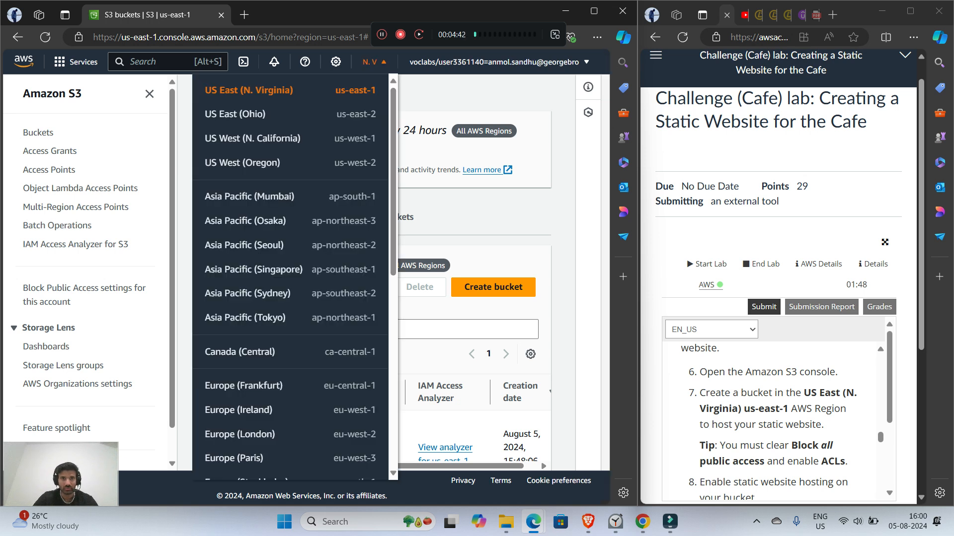
{"action": "key", "text": "Escape"}
Step: Start creating a general purpose S3 bucket in US East (N. Virginia) and name it cafewebsite
{"action": "left_click", "coordinate": [493, 287]}
{"action": "scroll", "coordinate": [301, 272], "scroll_direction": "down", "scroll_amount": 2}
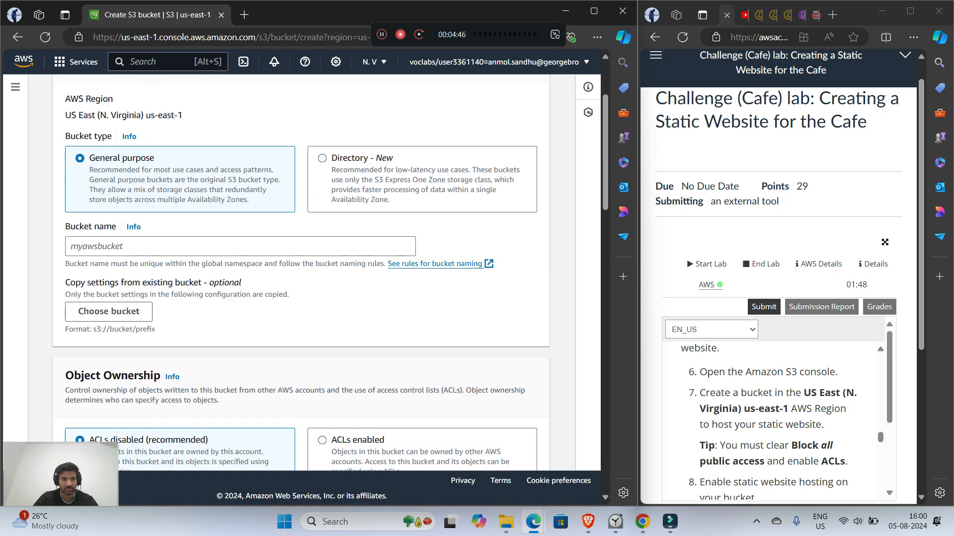
{"action": "left_click", "coordinate": [240, 244]}
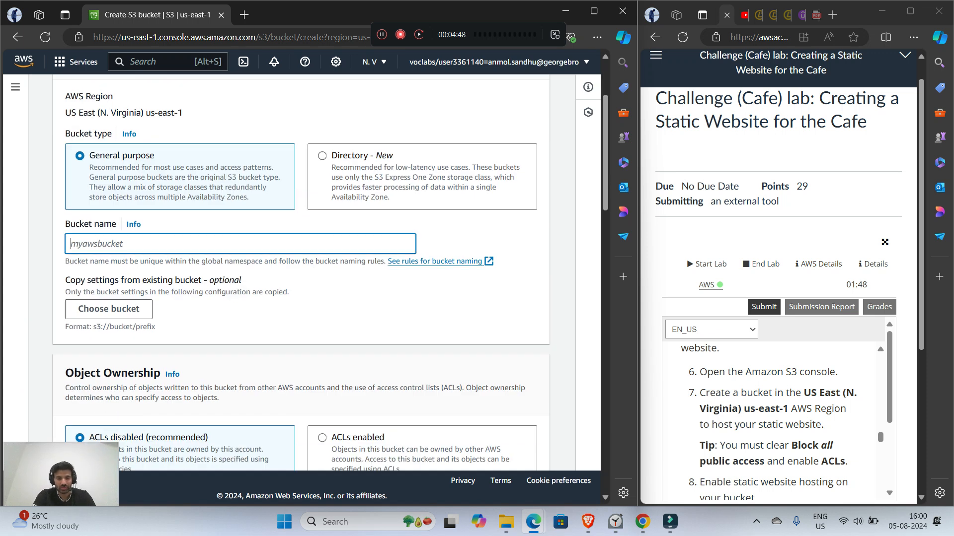
{"action": "type", "text": "cafewe"}
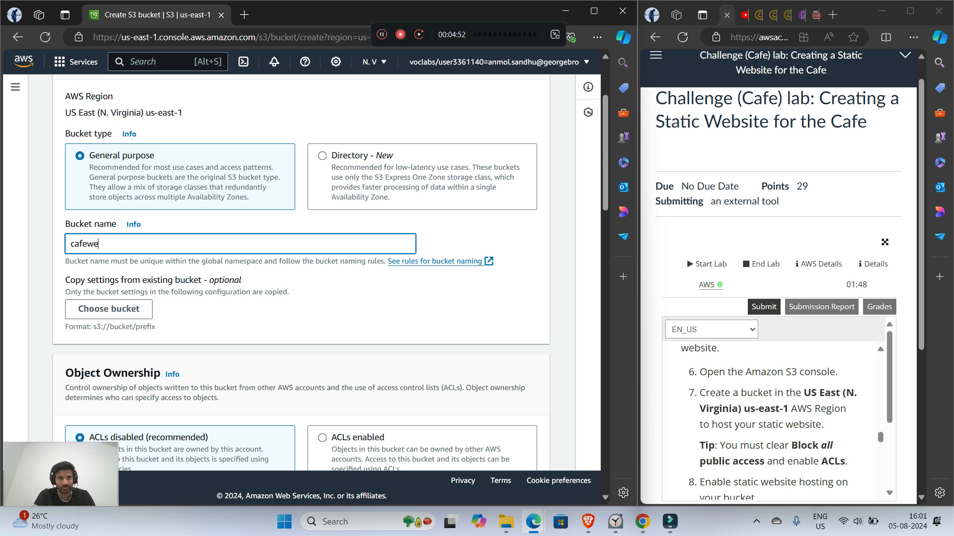
{"action": "type", "text": "bsite"}
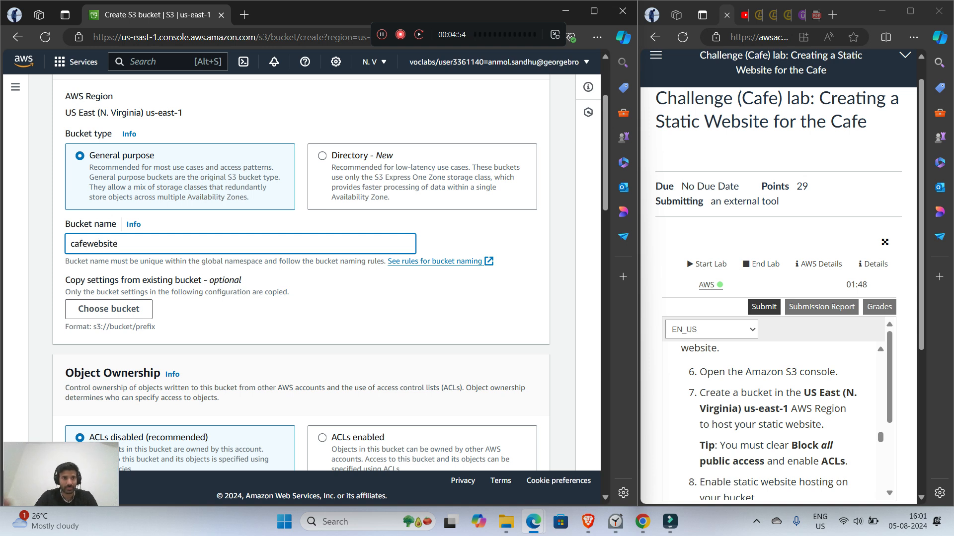
Step: Enable ACLs for the new bucket and clear the Block all public access setting
{"action": "scroll", "coordinate": [327, 273], "scroll_direction": "down", "scroll_amount": 5}
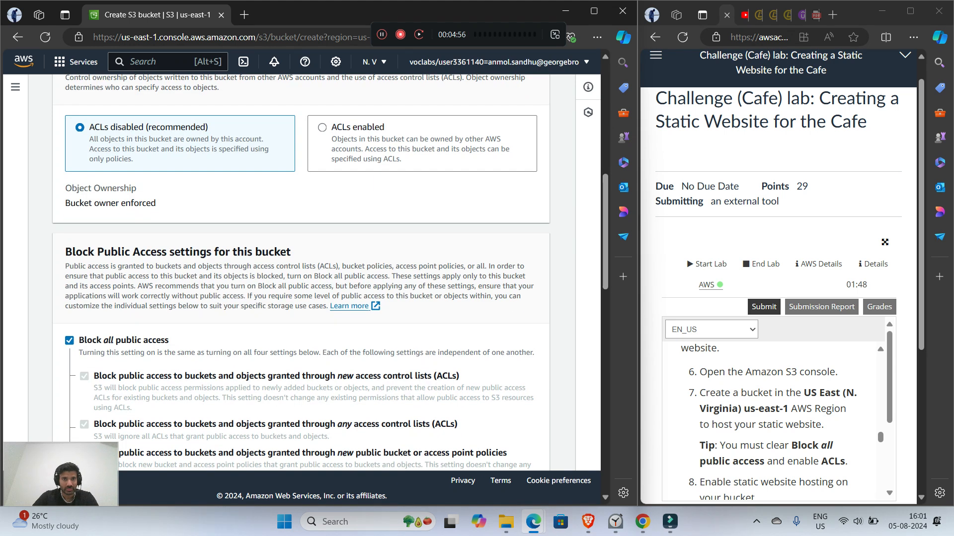
{"action": "left_click", "coordinate": [323, 127]}
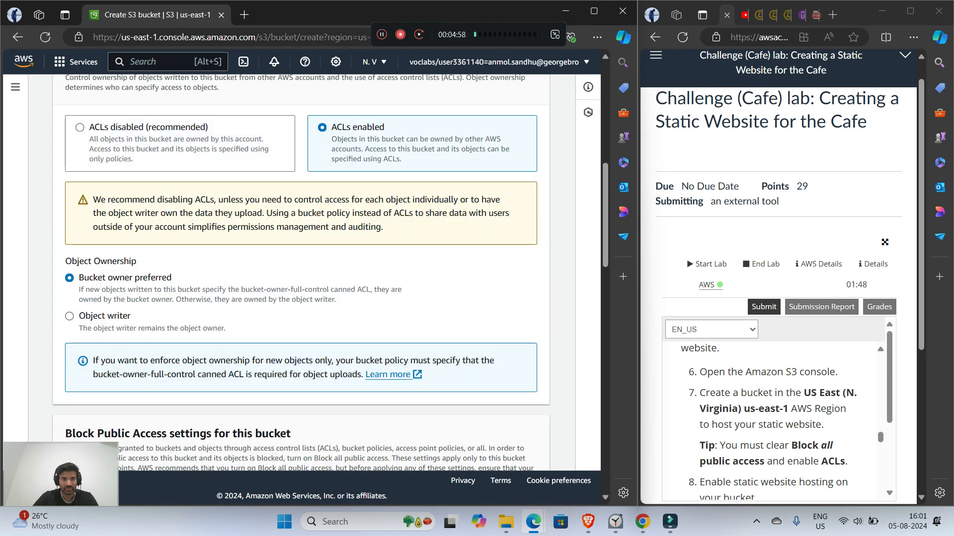
{"action": "scroll", "coordinate": [326, 248], "scroll_direction": "down", "scroll_amount": 1}
{"action": "scroll", "coordinate": [325, 273], "scroll_direction": "down", "scroll_amount": 5}
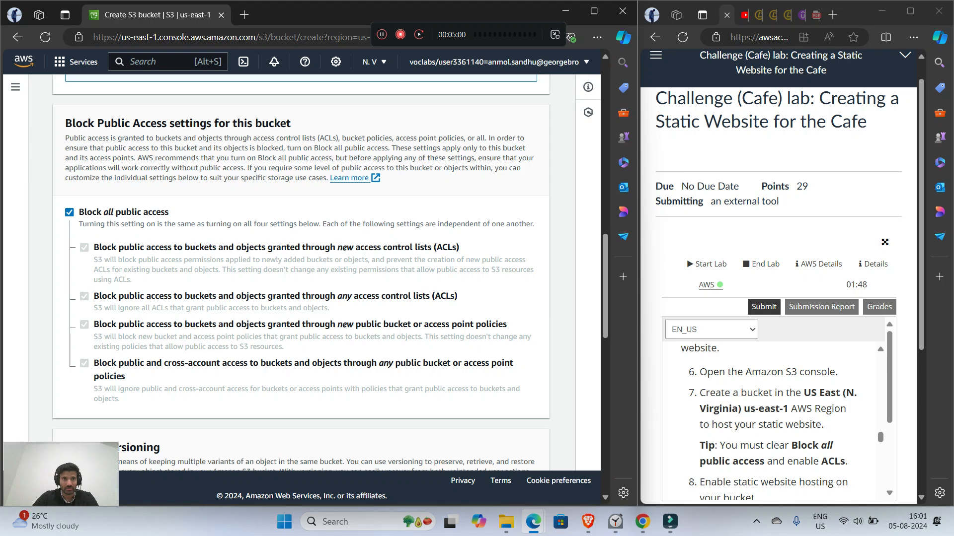
{"action": "left_click", "coordinate": [69, 212]}
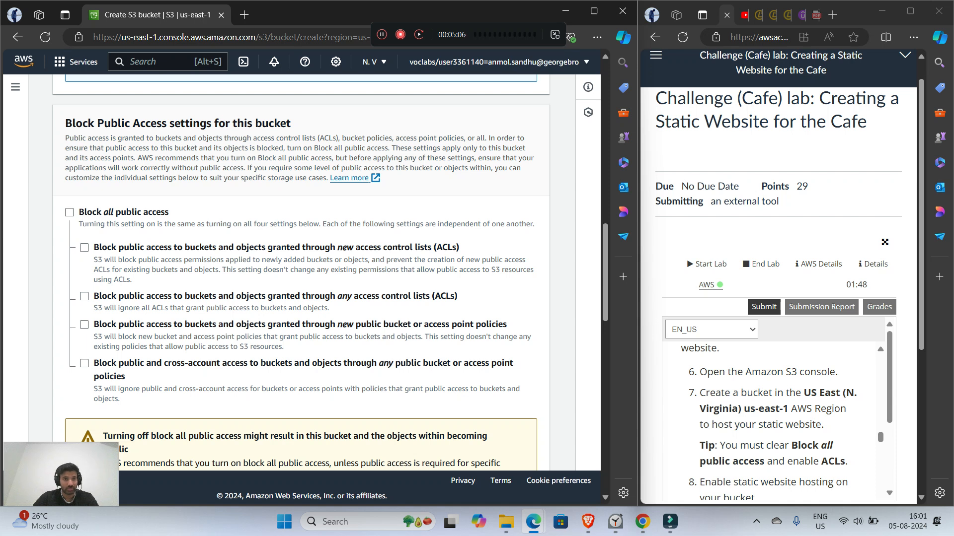
Step: Enable Bucket Versioning for the new bucket and review the Task 2 instructions on static website hosting
{"action": "scroll", "coordinate": [301, 273], "scroll_direction": "down", "scroll_amount": 7}
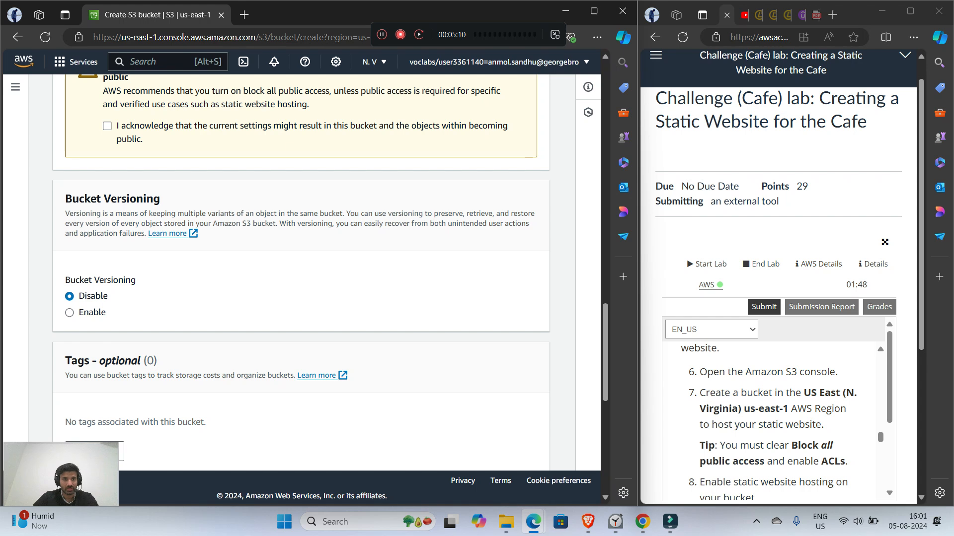
{"action": "left_click", "coordinate": [69, 312]}
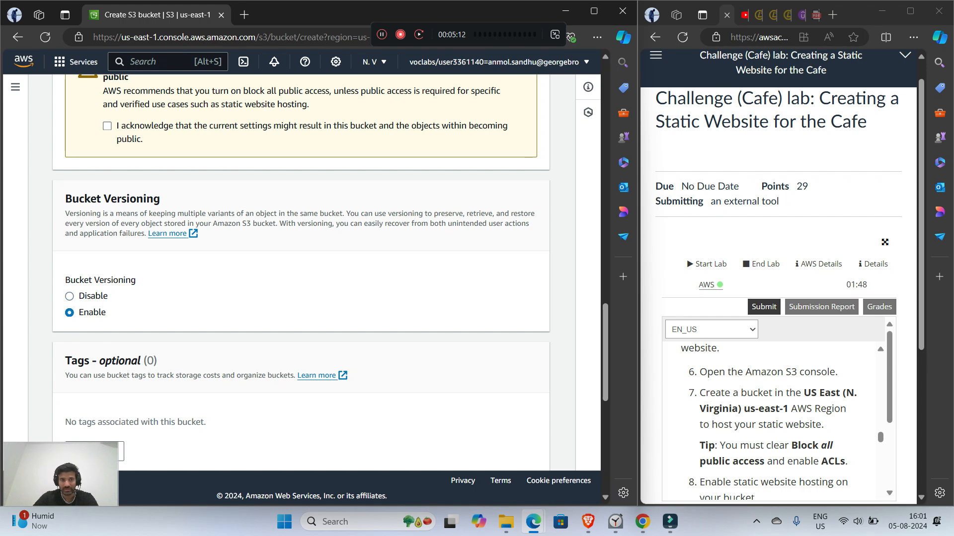
{"action": "scroll", "coordinate": [775, 423], "scroll_direction": "down", "scroll_amount": 2}
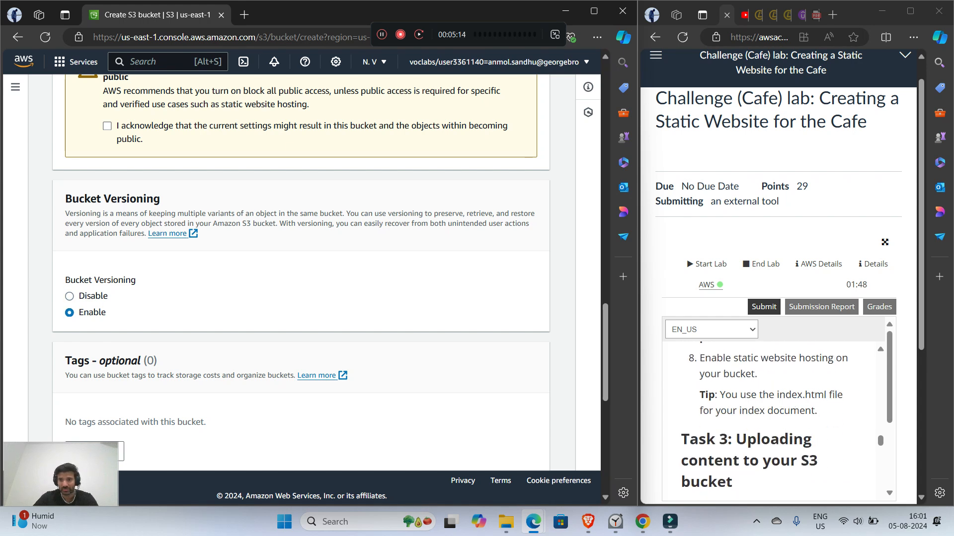
{"action": "scroll", "coordinate": [775, 422], "scroll_direction": "down", "scroll_amount": 1}
{"action": "scroll", "coordinate": [775, 422], "scroll_direction": "up", "scroll_amount": 2}
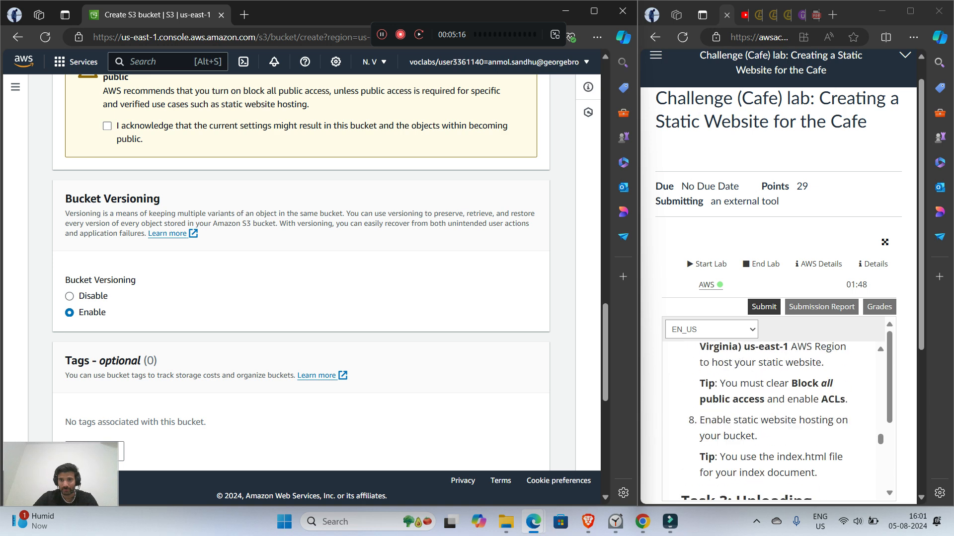
Step: Acknowledge that the bucket and its objects might become public, and try to create the bucket
{"action": "scroll", "coordinate": [301, 273], "scroll_direction": "down", "scroll_amount": 10}
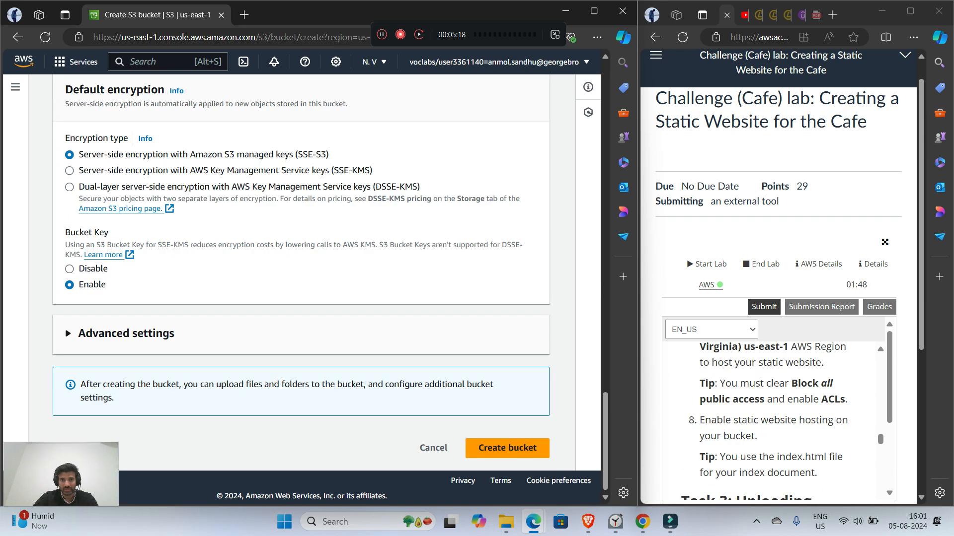
{"action": "scroll", "coordinate": [301, 273], "scroll_direction": "up", "scroll_amount": 1}
{"action": "scroll", "coordinate": [301, 273], "scroll_direction": "up", "scroll_amount": 10}
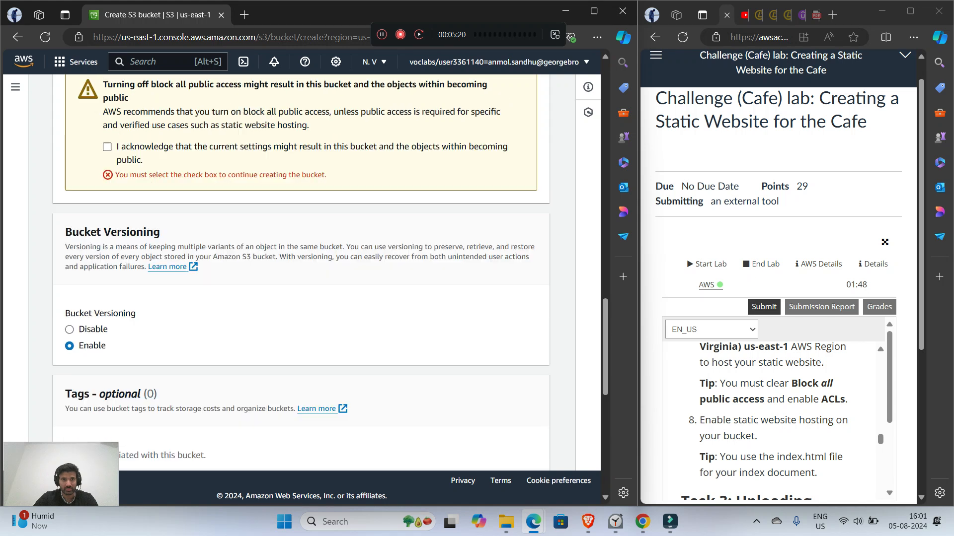
{"action": "left_click", "coordinate": [108, 346]}
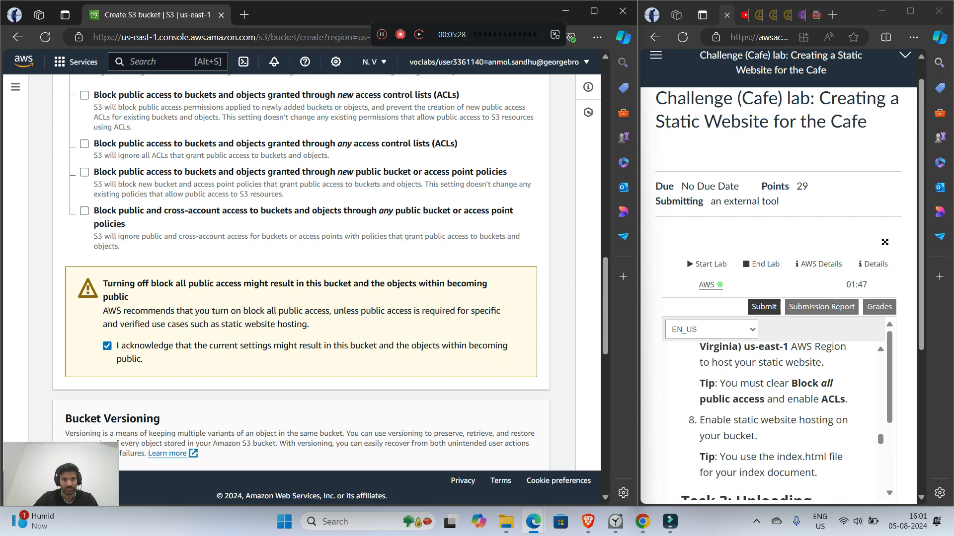
{"action": "scroll", "coordinate": [301, 273], "scroll_direction": "down", "scroll_amount": 10}
{"action": "double_click", "coordinate": [492, 448]}
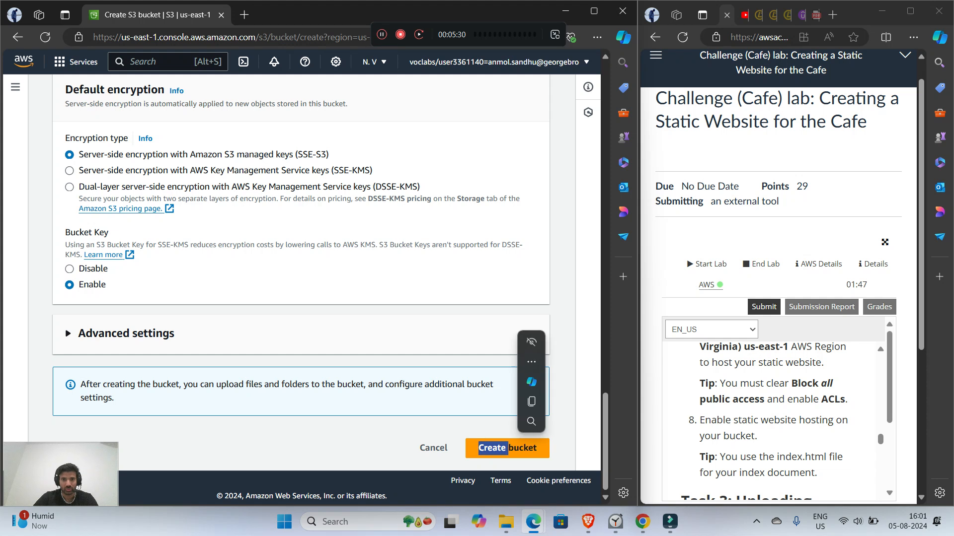
{"action": "left_click", "coordinate": [494, 448]}
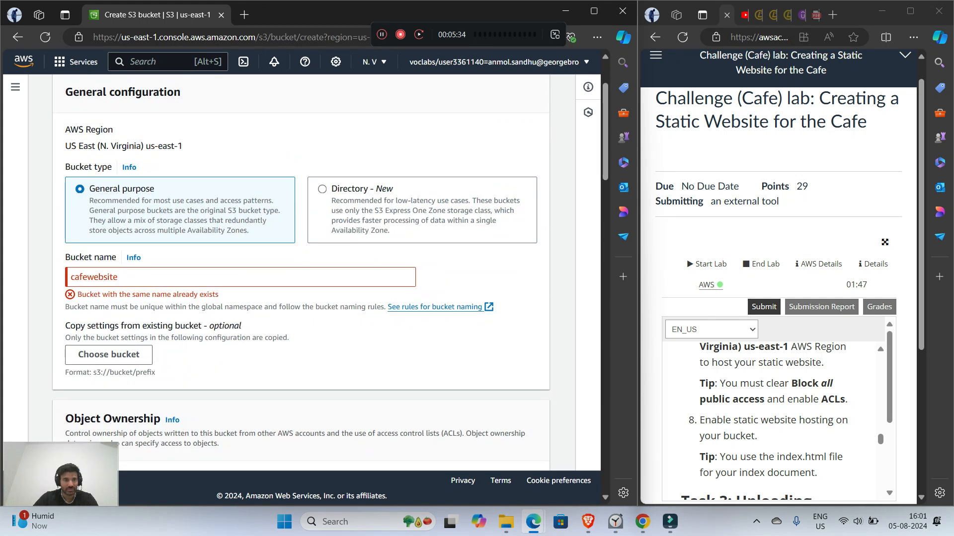
Step: Replace the bucket name with coffecafewebsite
{"action": "left_click", "coordinate": [119, 277]}
{"action": "key", "text": "BackSpace"}
{"action": "key", "text": "BackSpace"}
{"action": "key", "text": "BackSpace"}
{"action": "key", "text": "BackSpace"}
{"action": "key", "text": "BackSpace"}
{"action": "key", "text": "BackSpace"}
{"action": "key", "text": "BackSpace"}
{"action": "key", "text": "BackSpace"}
{"action": "key", "text": "BackSpace"}
{"action": "key", "text": "BackSpace"}
{"action": "key", "text": "BackSpace"}
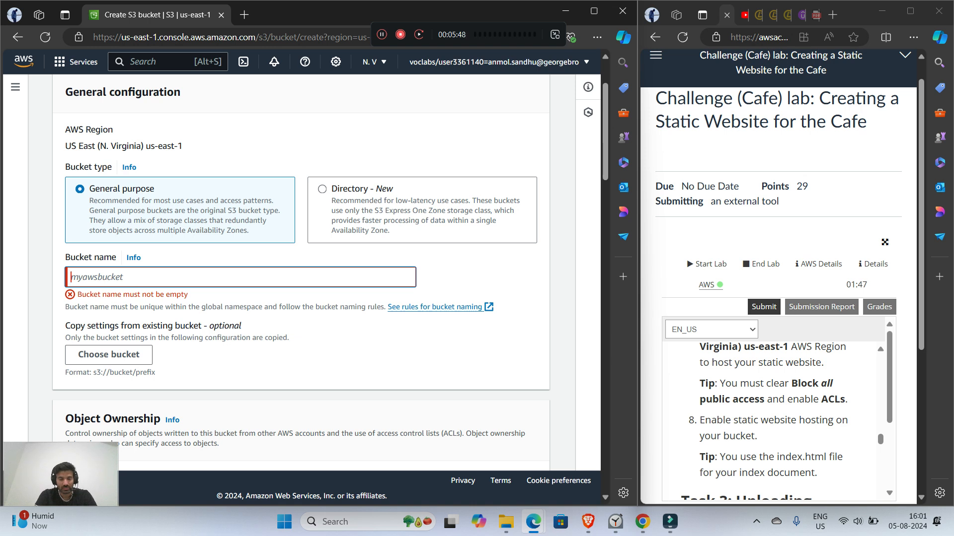
{"action": "type", "text": "co"}
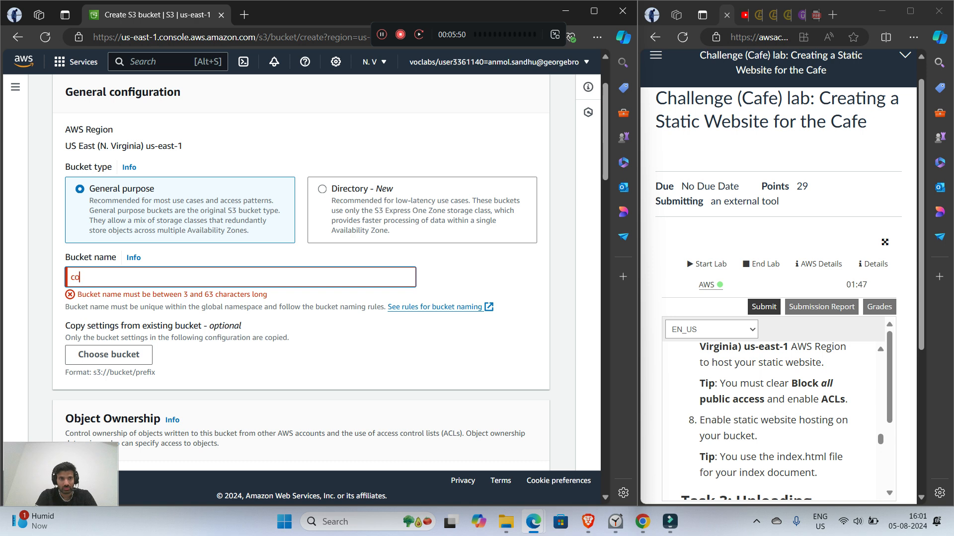
{"action": "type", "text": "ffecafewebsite"}
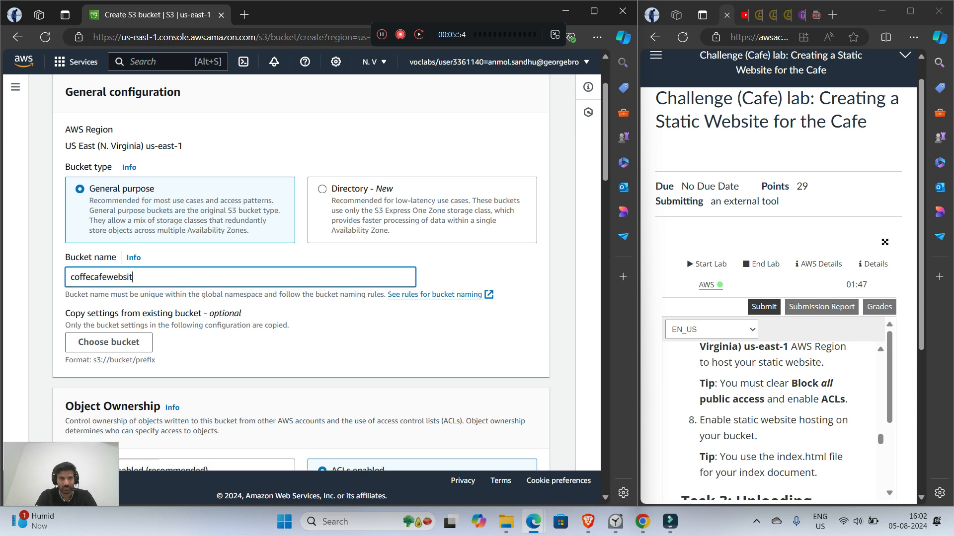
Step: Create the bucket with the configured ownership, public access and versioning settings
{"action": "scroll", "coordinate": [301, 273], "scroll_direction": "down", "scroll_amount": 15}
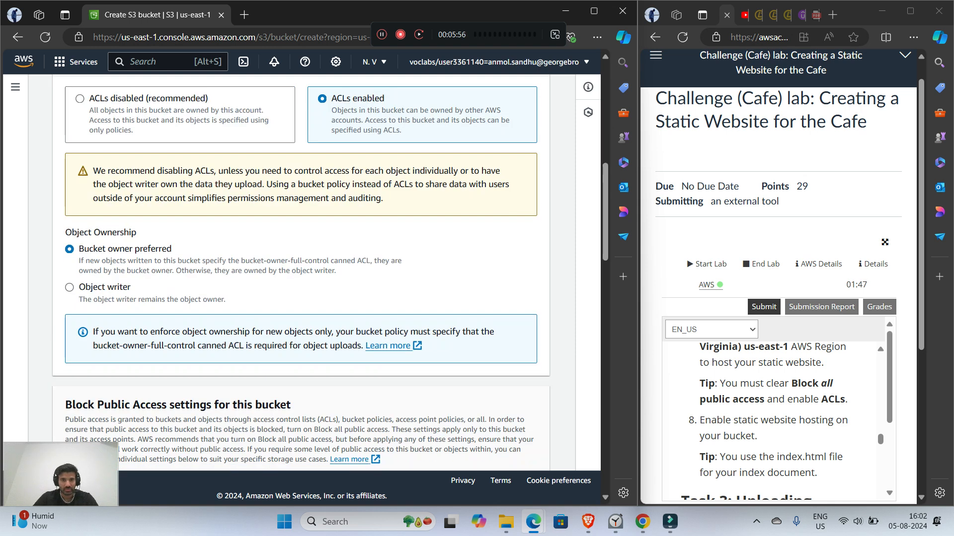
{"action": "scroll", "coordinate": [301, 273], "scroll_direction": "down", "scroll_amount": 8}
{"action": "left_click", "coordinate": [507, 448]}
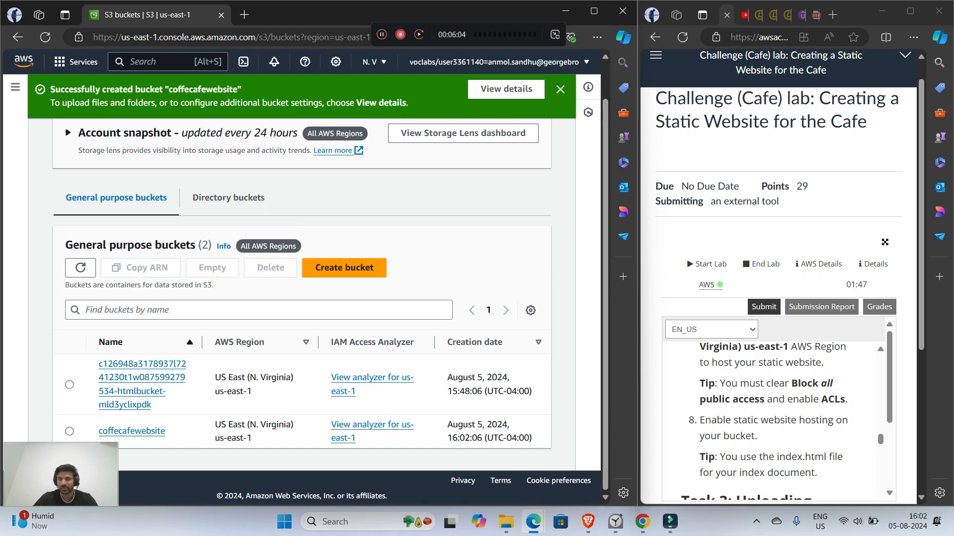
Step: Read the Task 3 upload instructions and open the coffecafewebsite bucket
{"action": "scroll", "coordinate": [770, 422], "scroll_direction": "down", "scroll_amount": 2}
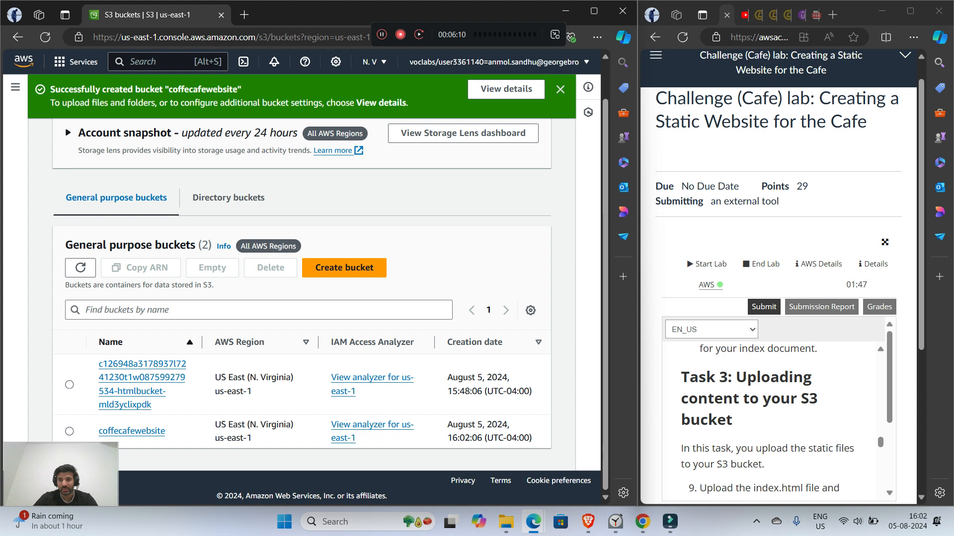
{"action": "scroll", "coordinate": [770, 422], "scroll_direction": "down", "scroll_amount": 2}
{"action": "scroll", "coordinate": [769, 422], "scroll_direction": "up", "scroll_amount": 1}
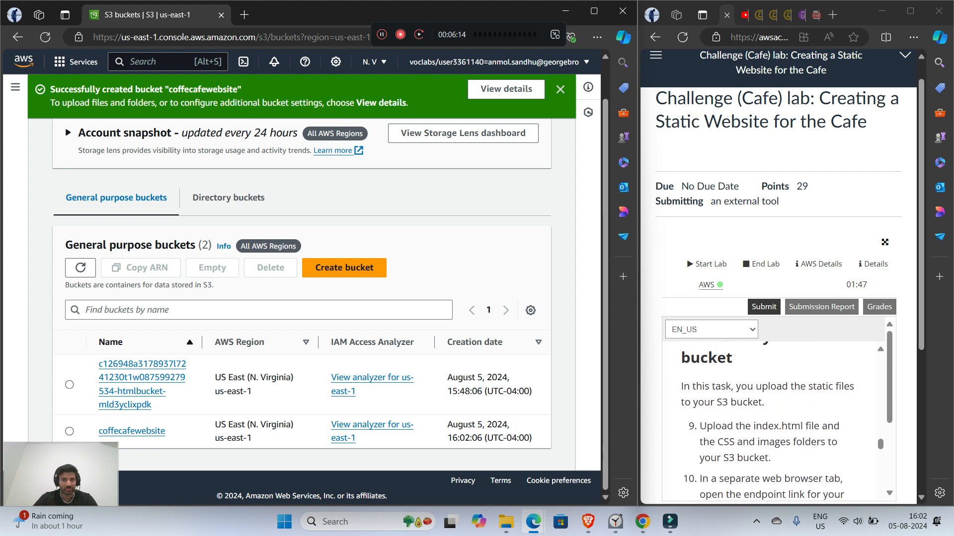
{"action": "left_click", "coordinate": [131, 432]}
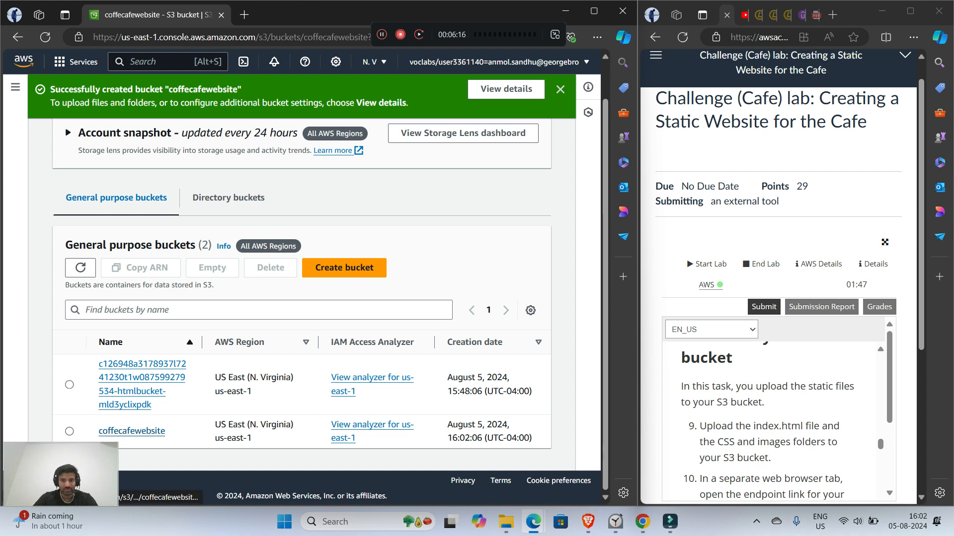
{"action": "scroll", "coordinate": [767, 421], "scroll_direction": "down", "scroll_amount": 1}
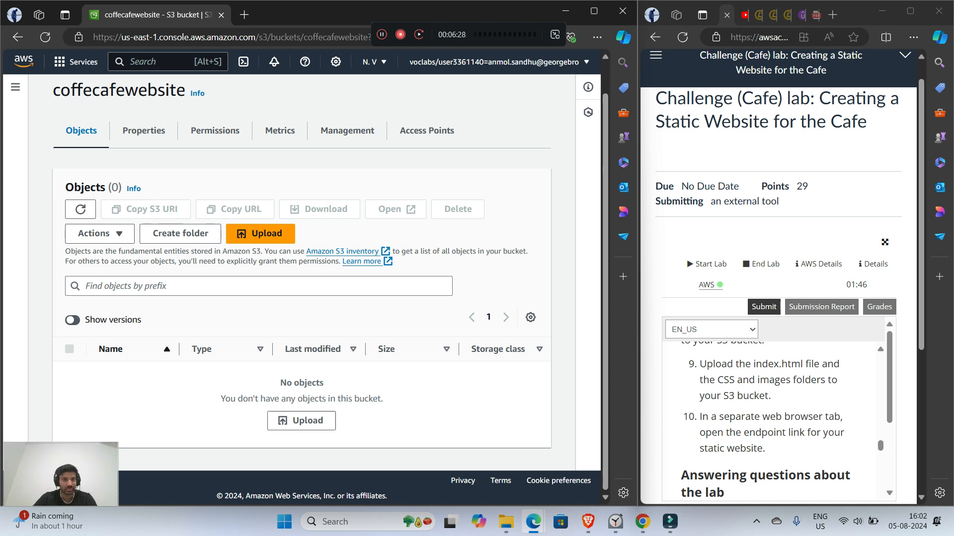
Step: Start an upload to the bucket and add the index file from the static-website folder in Downloads
{"action": "left_click", "coordinate": [260, 233]}
{"action": "left_click", "coordinate": [429, 219]}
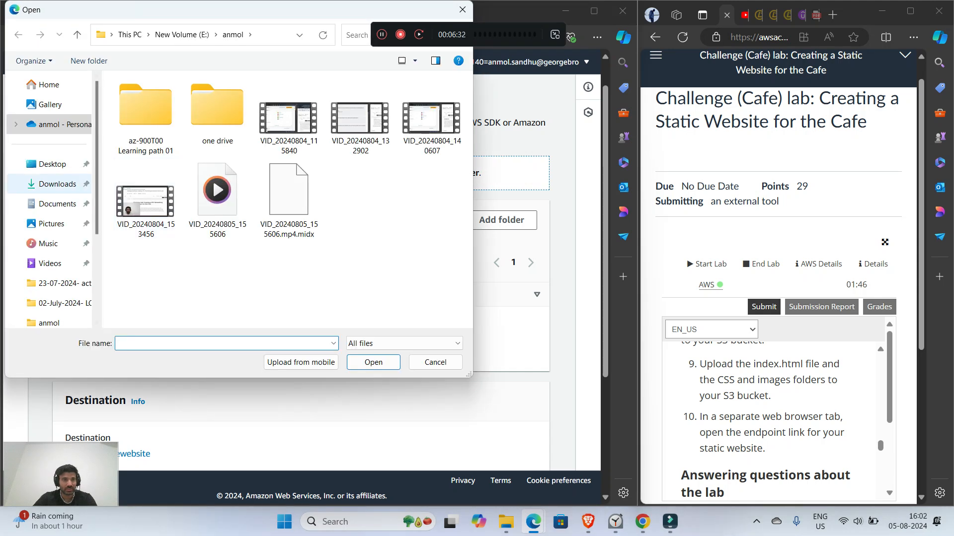
{"action": "left_click", "coordinate": [57, 184]}
{"action": "double_click", "coordinate": [218, 124]}
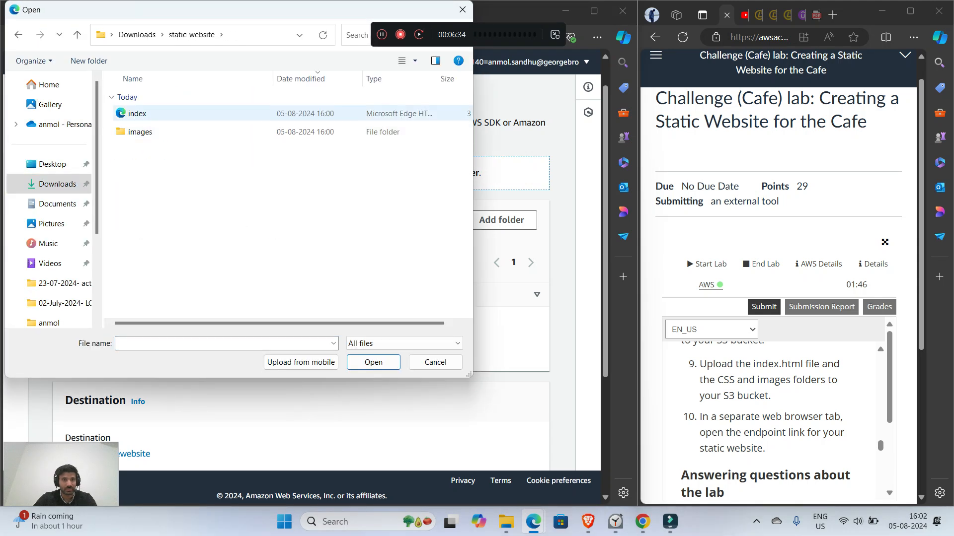
{"action": "double_click", "coordinate": [136, 110]}
{"action": "scroll", "coordinate": [301, 273], "scroll_direction": "down", "scroll_amount": 2}
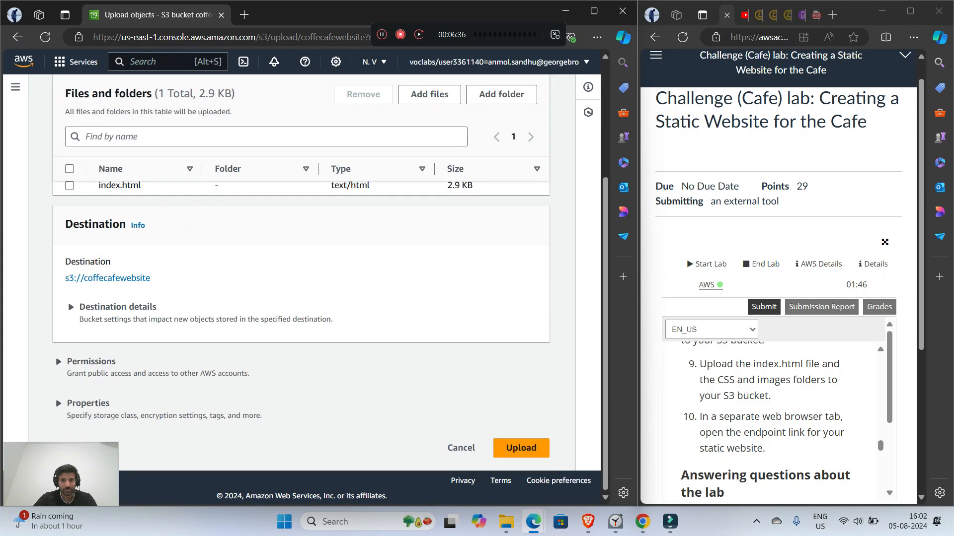
Step: Add the images folder from static-website to the upload list and allow the browser to upload its files
{"action": "scroll", "coordinate": [301, 274], "scroll_direction": "up", "scroll_amount": 3}
{"action": "left_click", "coordinate": [501, 254]}
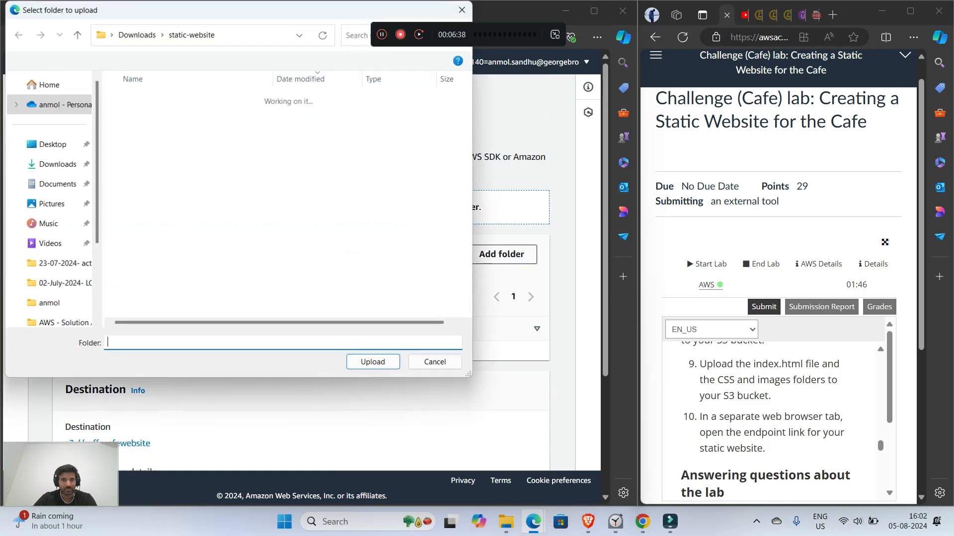
{"action": "left_click", "coordinate": [140, 113]}
{"action": "double_click", "coordinate": [140, 114]}
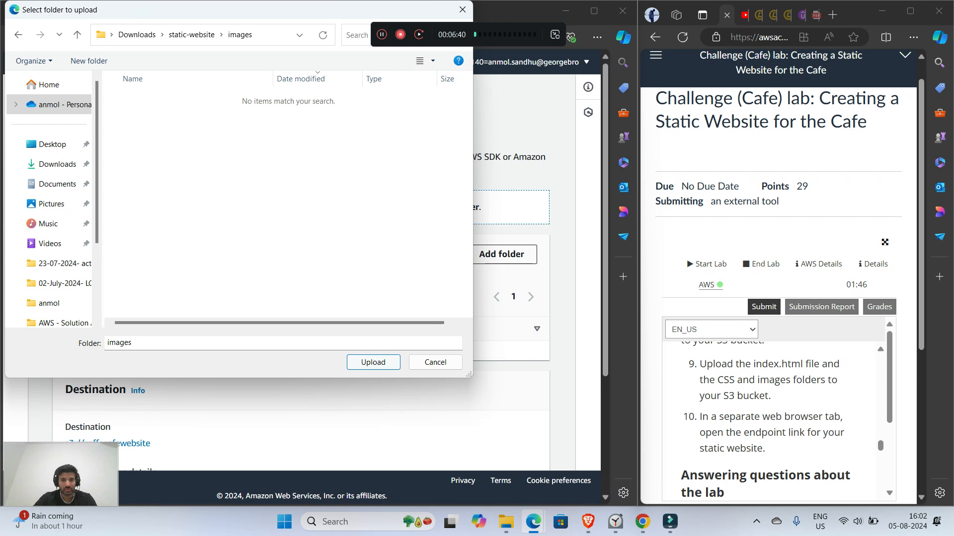
{"action": "left_click", "coordinate": [373, 362]}
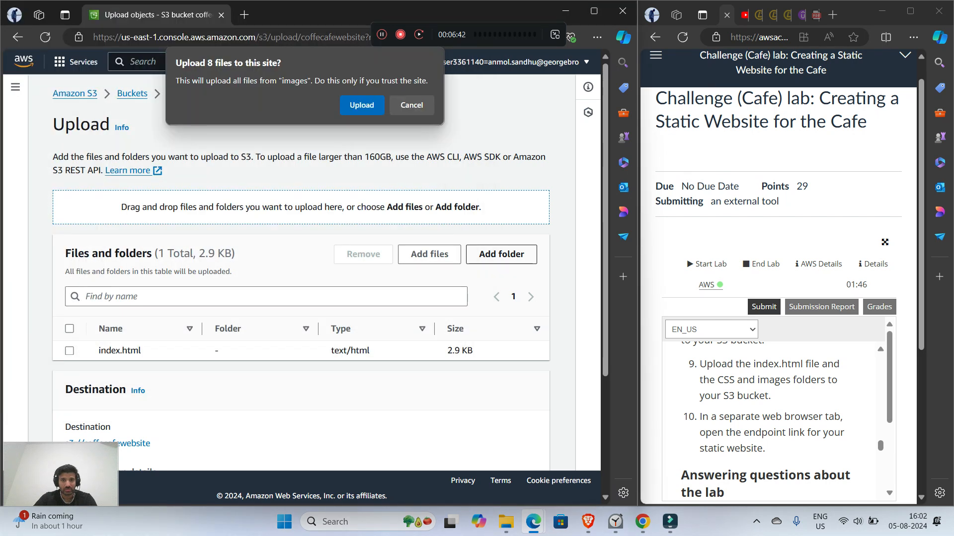
{"action": "left_click", "coordinate": [362, 105]}
Step: Upload index.html and the images folder to the bucket, check the next lab instruction, and close the upload status
{"action": "scroll", "coordinate": [301, 273], "scroll_direction": "down", "scroll_amount": 3}
{"action": "left_click", "coordinate": [521, 447]}
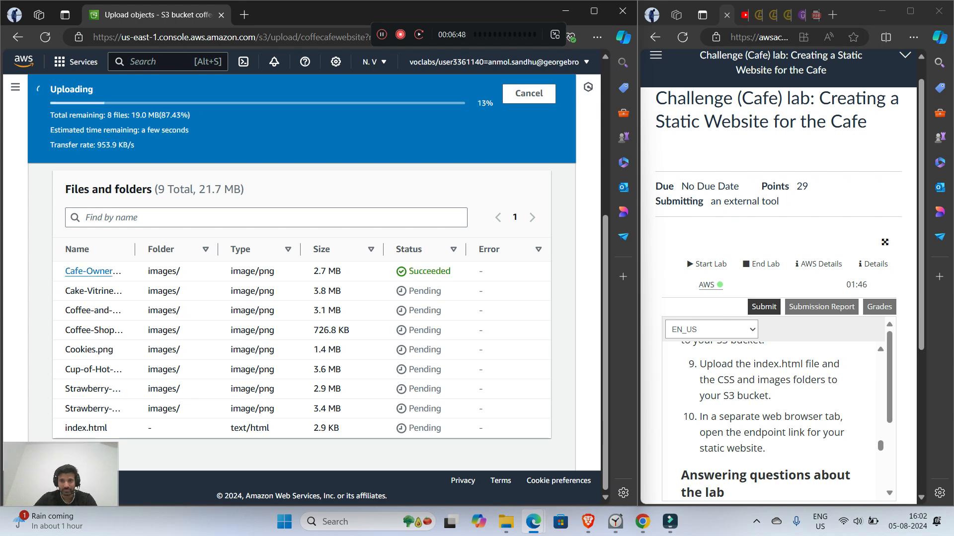
{"action": "scroll", "coordinate": [772, 418], "scroll_direction": "down", "scroll_amount": 2}
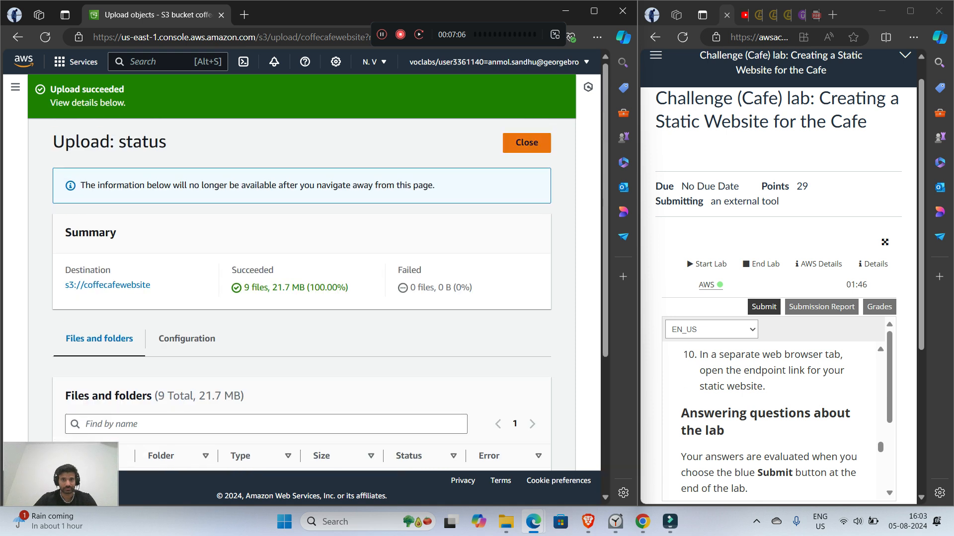
{"action": "left_click", "coordinate": [527, 143]}
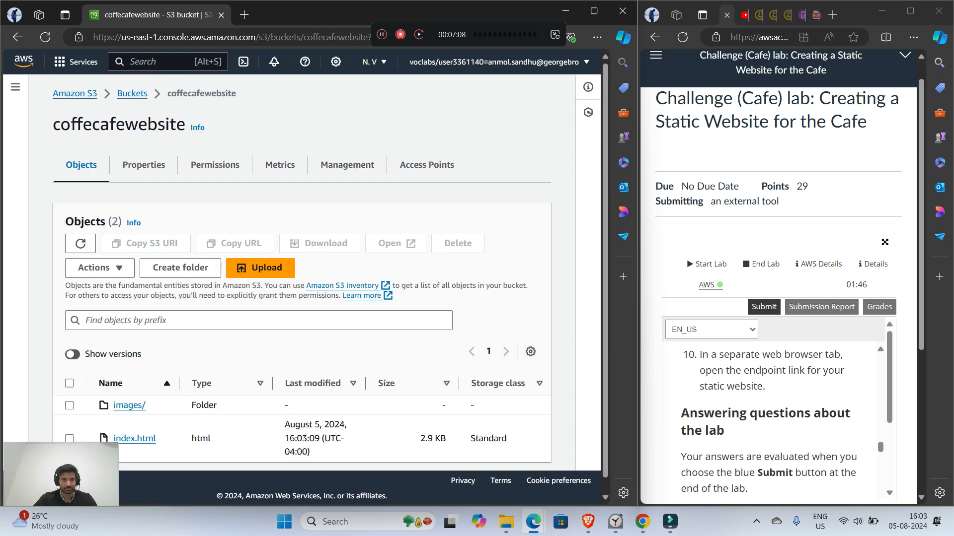
{"action": "left_click", "coordinate": [143, 165]}
{"action": "scroll", "coordinate": [318, 278], "scroll_direction": "down", "scroll_amount": 20}
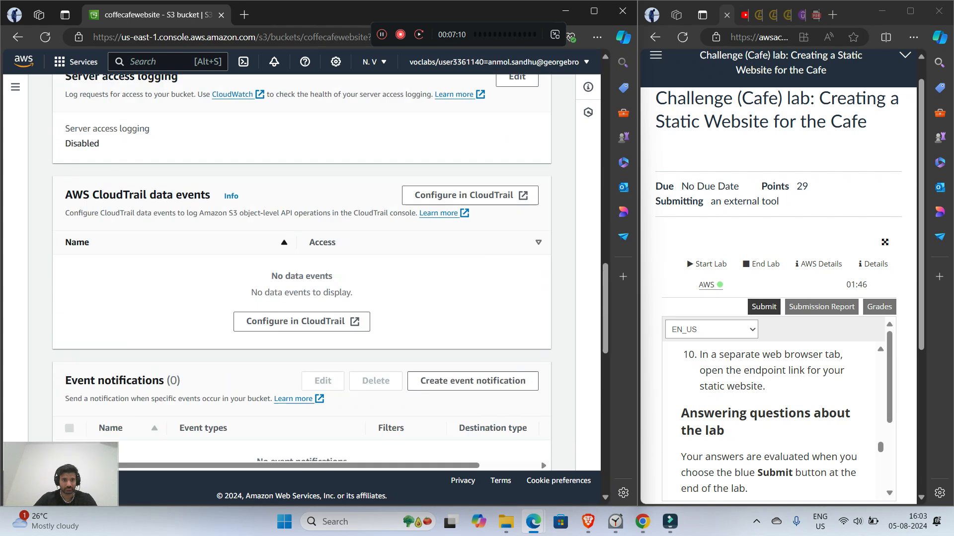
{"action": "scroll", "coordinate": [302, 268], "scroll_direction": "down", "scroll_amount": 2}
{"action": "scroll", "coordinate": [302, 268], "scroll_direction": "up", "scroll_amount": 4}
{"action": "scroll", "coordinate": [301, 269], "scroll_direction": "down", "scroll_amount": 4}
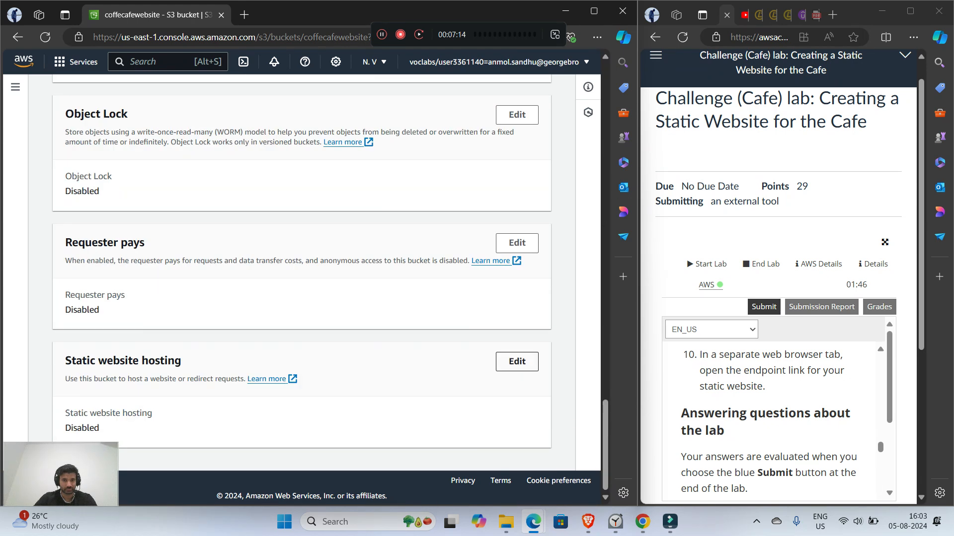
{"action": "left_click", "coordinate": [516, 362]}
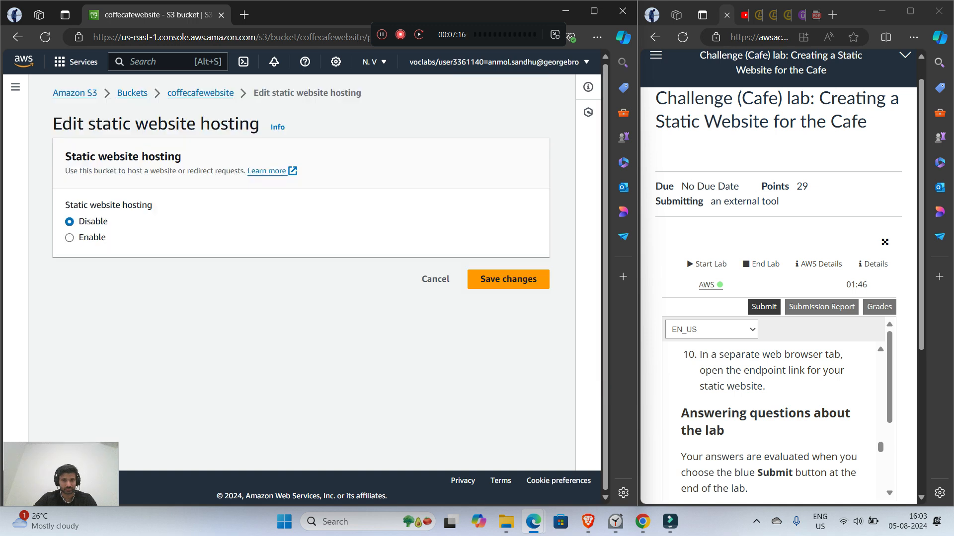
{"action": "left_click", "coordinate": [69, 238]}
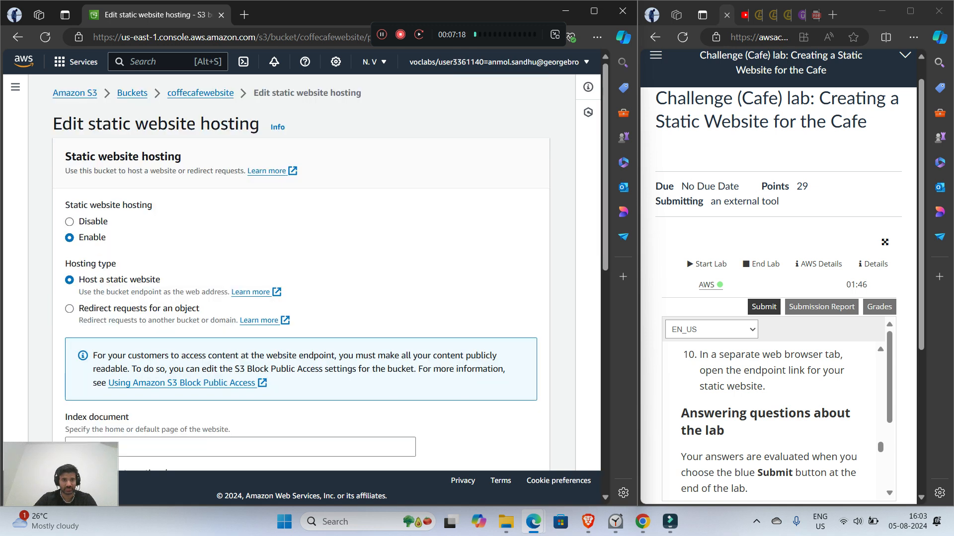
{"action": "scroll", "coordinate": [302, 272], "scroll_direction": "down", "scroll_amount": 2}
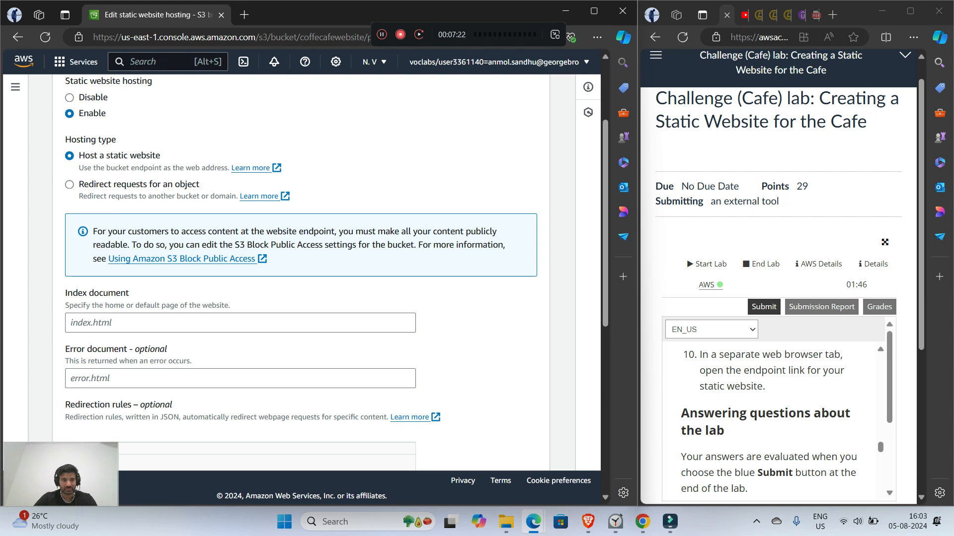
{"action": "scroll", "coordinate": [302, 272], "scroll_direction": "up", "scroll_amount": 3}
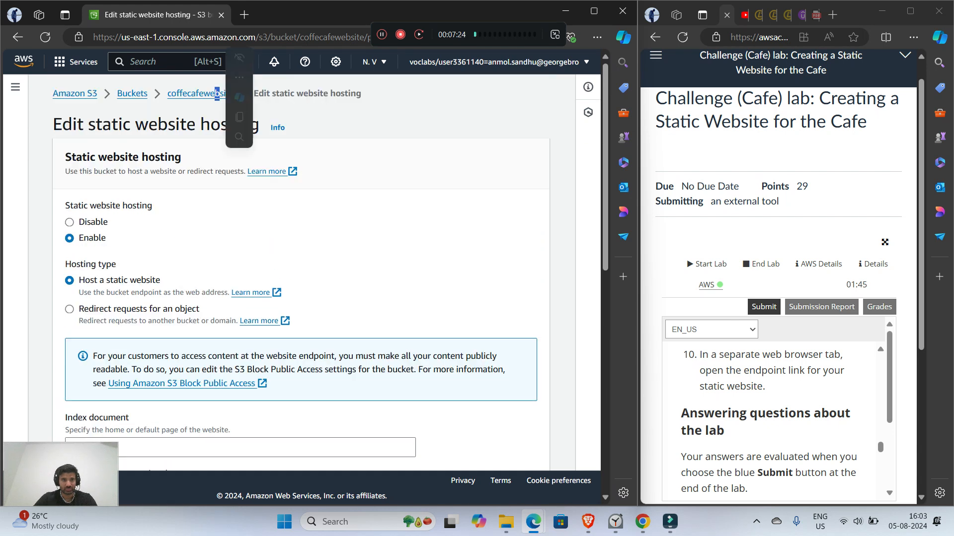
{"action": "left_click", "coordinate": [219, 93]}
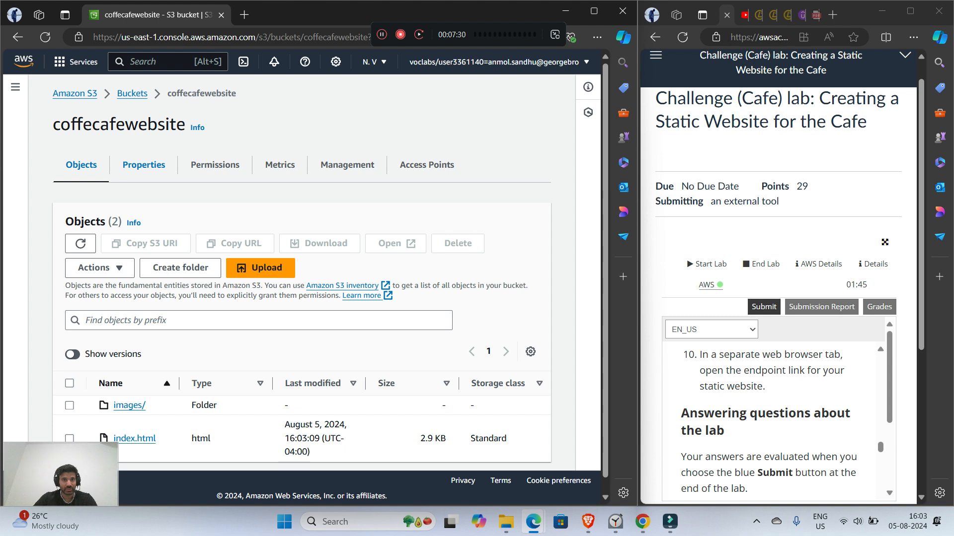
Step: Look through the coffecafewebsite bucket's access points and properties and the lab instructions for the static website endpoint
{"action": "left_click", "coordinate": [426, 165]}
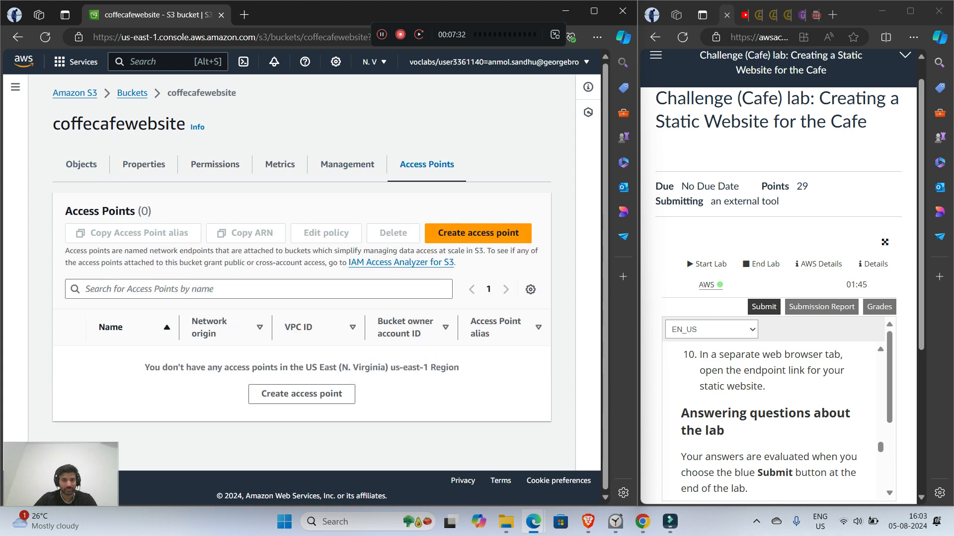
{"action": "left_click", "coordinate": [132, 93]}
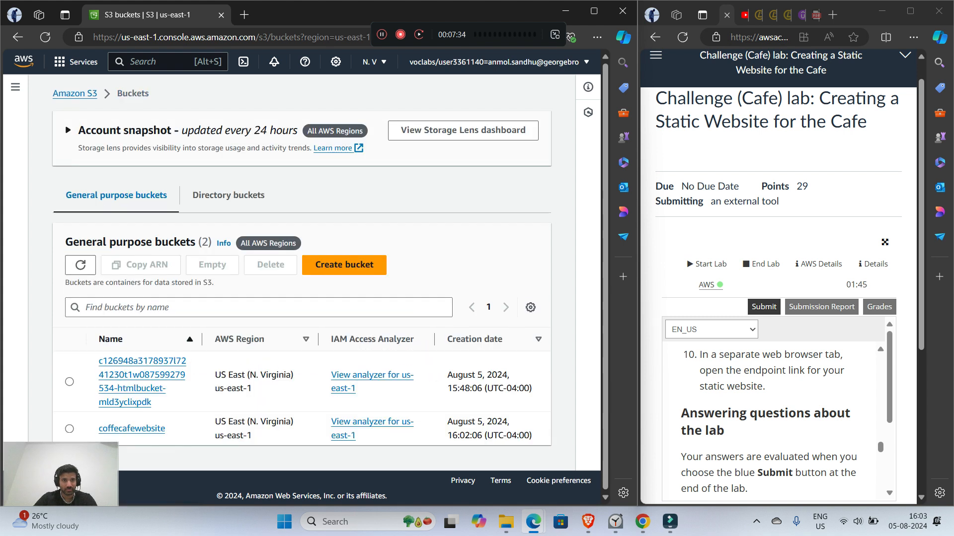
{"action": "left_click", "coordinate": [132, 428]}
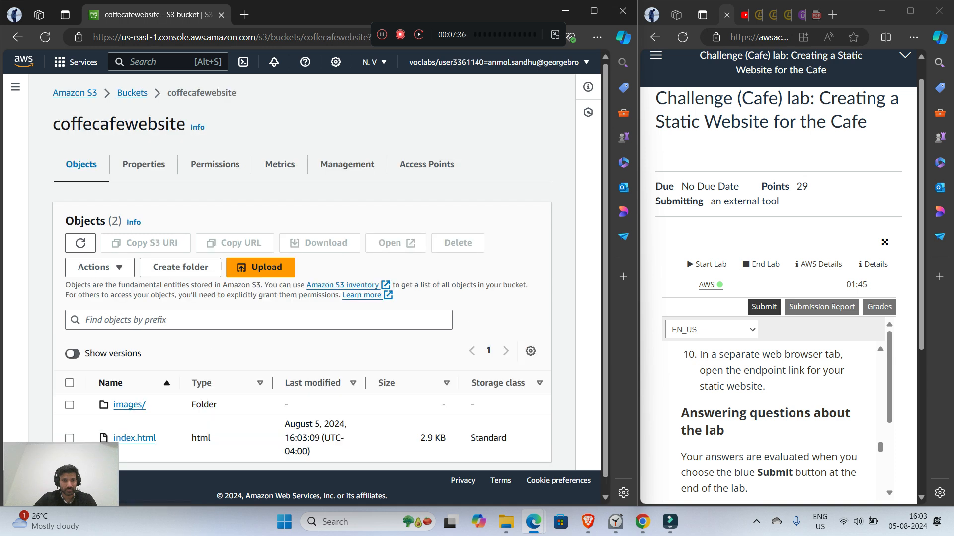
{"action": "left_click", "coordinate": [144, 150]}
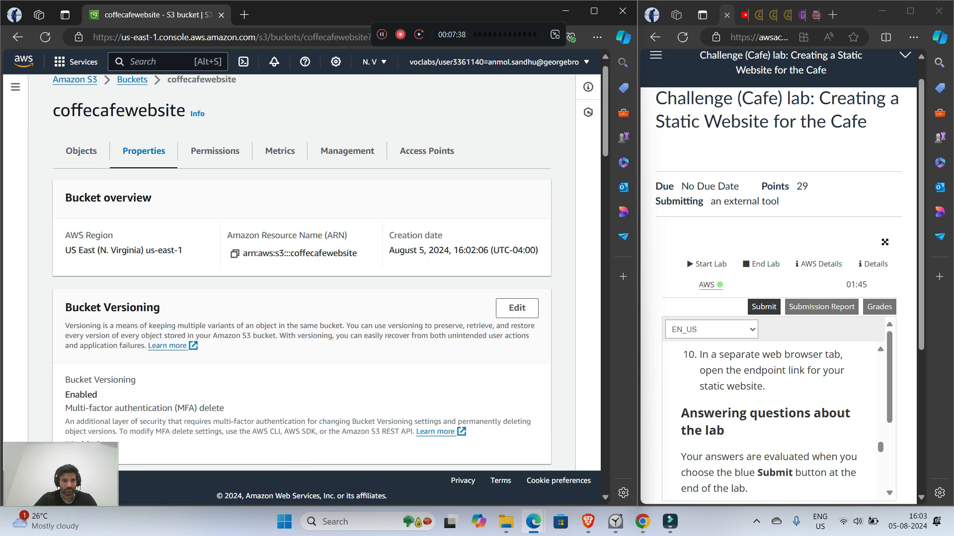
{"action": "scroll", "coordinate": [144, 151], "scroll_direction": "down", "scroll_amount": 15}
{"action": "scroll", "coordinate": [302, 274], "scroll_direction": "down", "scroll_amount": 15}
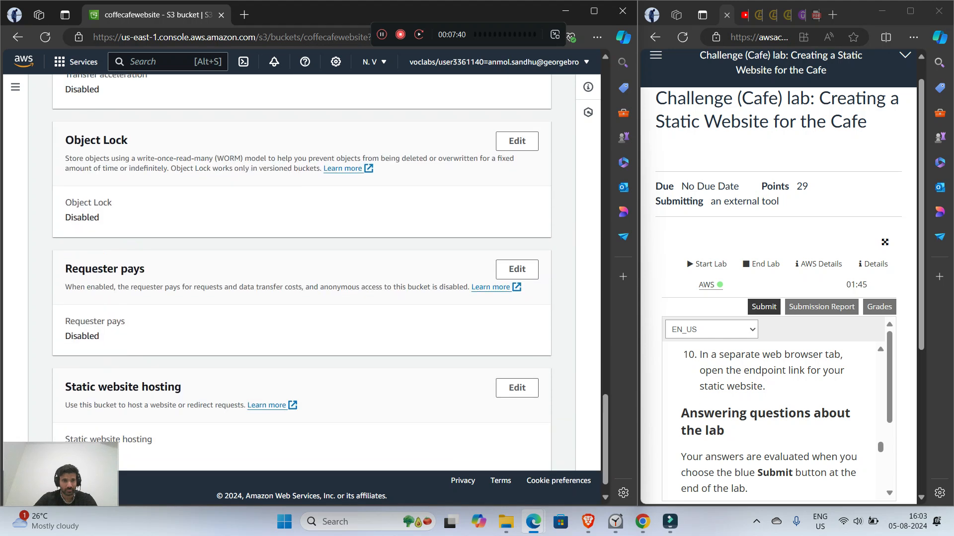
{"action": "scroll", "coordinate": [302, 288], "scroll_direction": "up", "scroll_amount": 20}
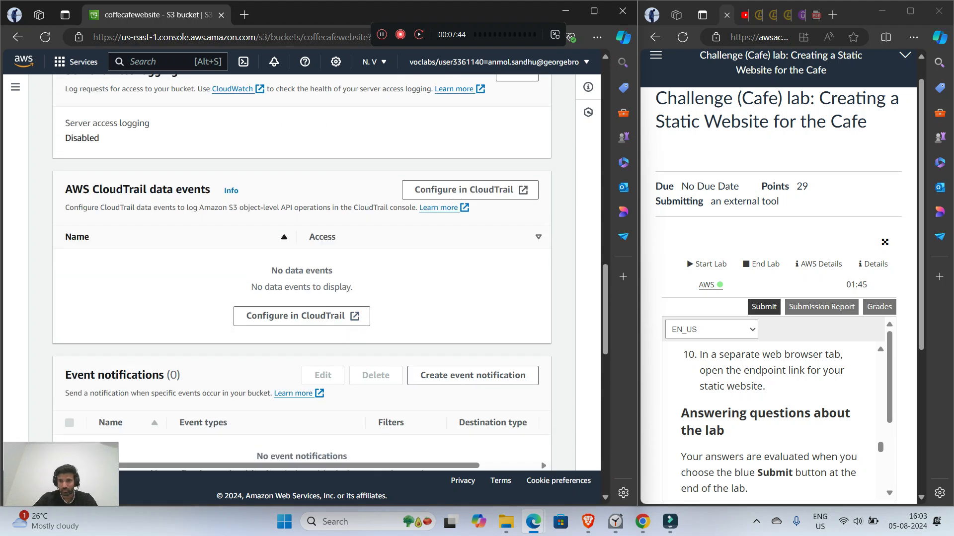
{"action": "scroll", "coordinate": [775, 422], "scroll_direction": "down", "scroll_amount": 3}
{"action": "scroll", "coordinate": [775, 422], "scroll_direction": "down", "scroll_amount": 3}
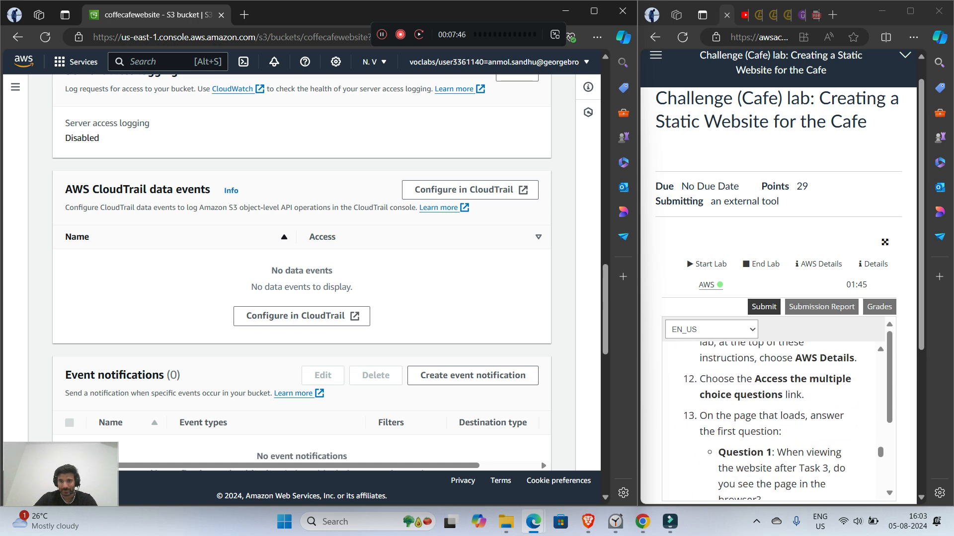
{"action": "scroll", "coordinate": [774, 422], "scroll_direction": "up", "scroll_amount": 3}
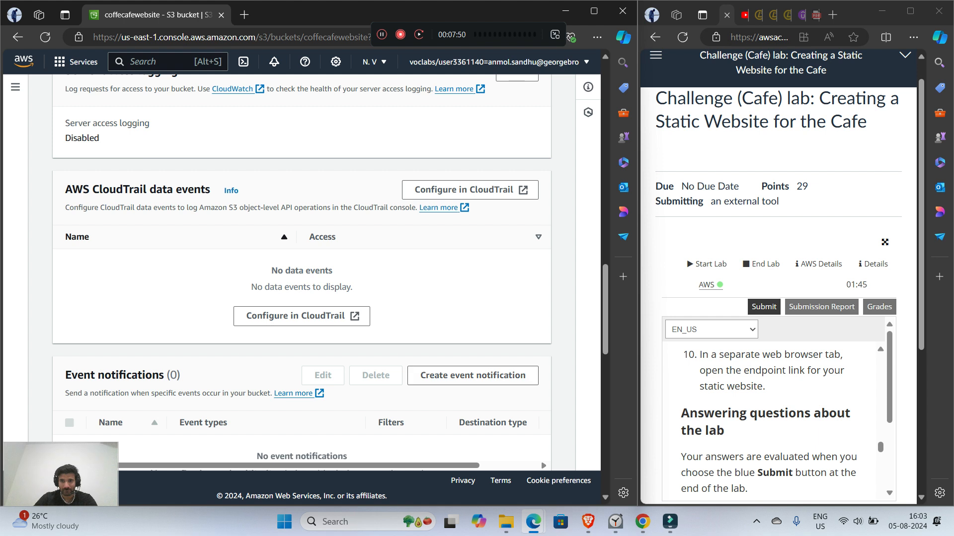
{"action": "scroll", "coordinate": [302, 278], "scroll_direction": "up", "scroll_amount": 3}
{"action": "scroll", "coordinate": [302, 278], "scroll_direction": "up", "scroll_amount": 5}
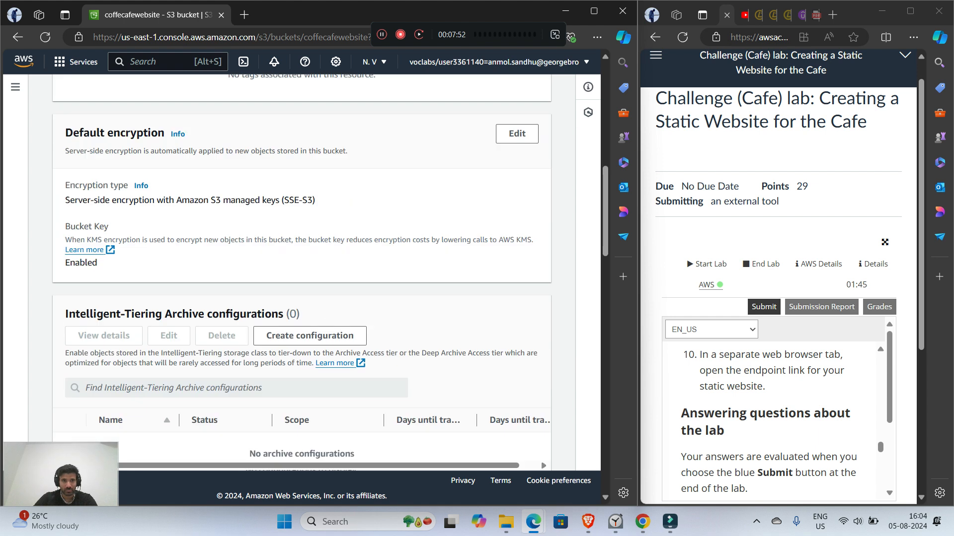
{"action": "scroll", "coordinate": [301, 278], "scroll_direction": "up", "scroll_amount": 10}
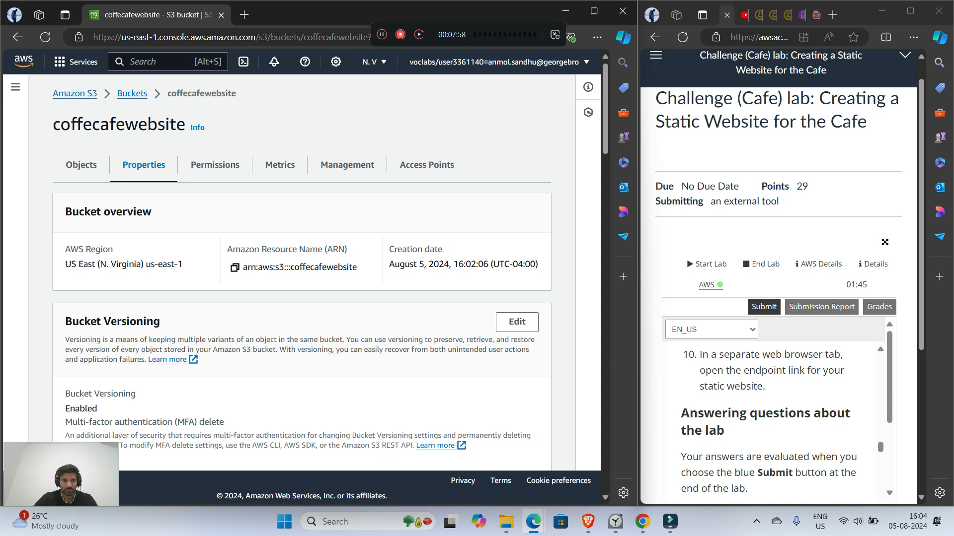
Step: Check the bucket's permissions for the website endpoint link
{"action": "left_click", "coordinate": [216, 165]}
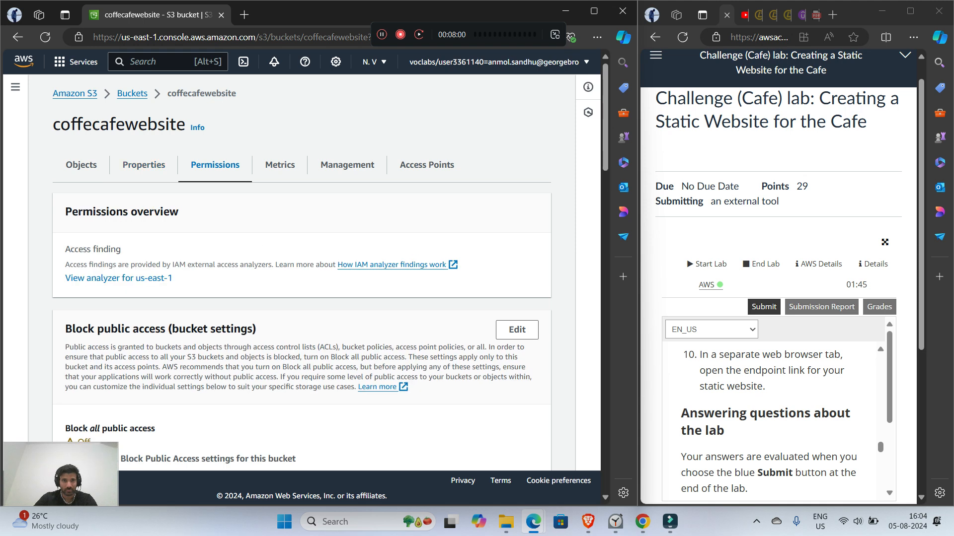
{"action": "scroll", "coordinate": [302, 278], "scroll_direction": "down", "scroll_amount": 8}
{"action": "scroll", "coordinate": [301, 278], "scroll_direction": "up", "scroll_amount": 2}
{"action": "scroll", "coordinate": [301, 278], "scroll_direction": "down", "scroll_amount": 10}
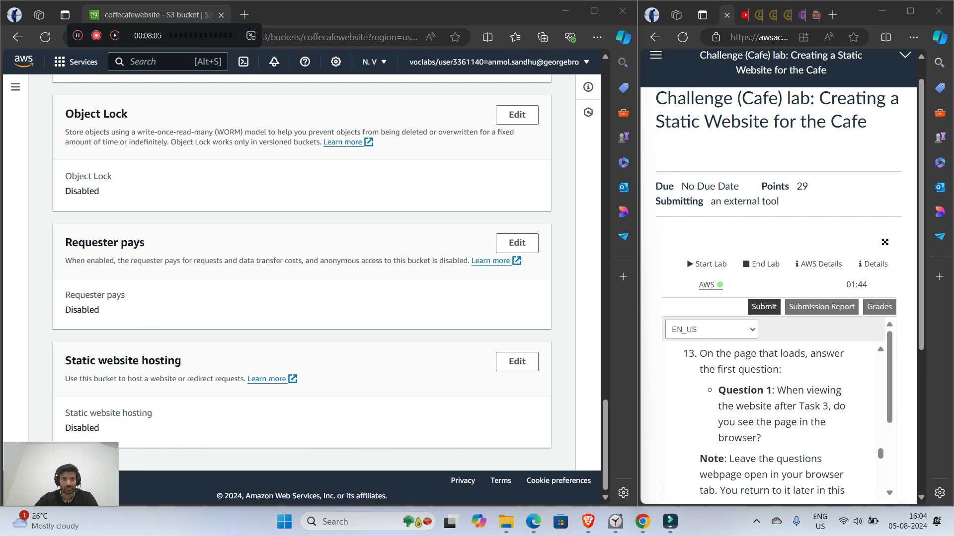
{"action": "left_click_drag", "start_coordinate": [165, 35], "coordinate": [399, 37]}
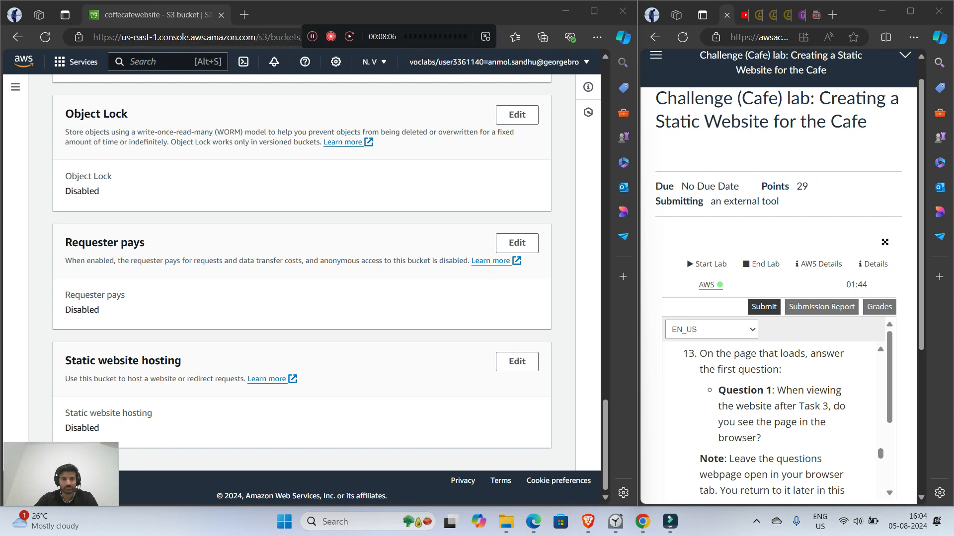
Step: Enable static website hosting on the coffecafewebsite bucket with index.html as the index document and save the changes
{"action": "left_click", "coordinate": [516, 361]}
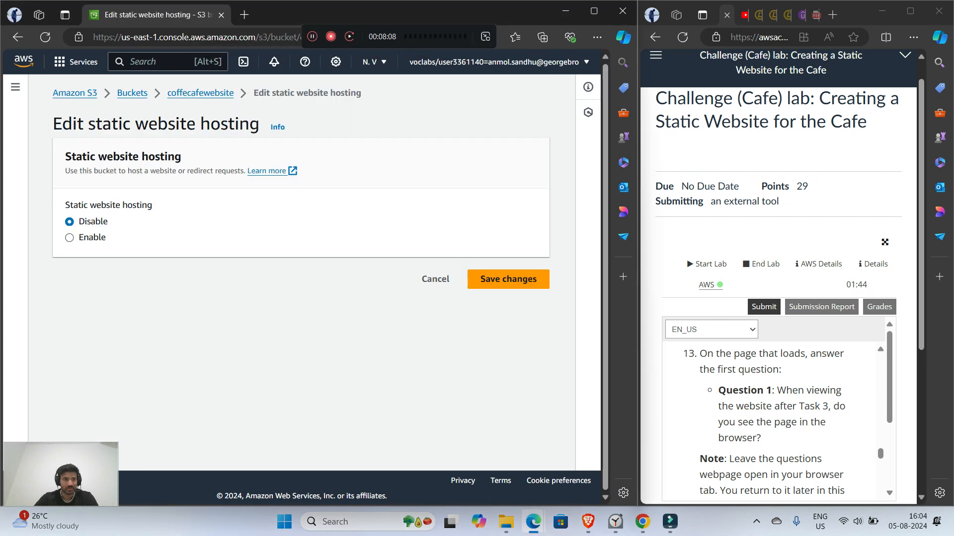
{"action": "left_click", "coordinate": [69, 238]}
{"action": "scroll", "coordinate": [301, 272], "scroll_direction": "down", "scroll_amount": 2}
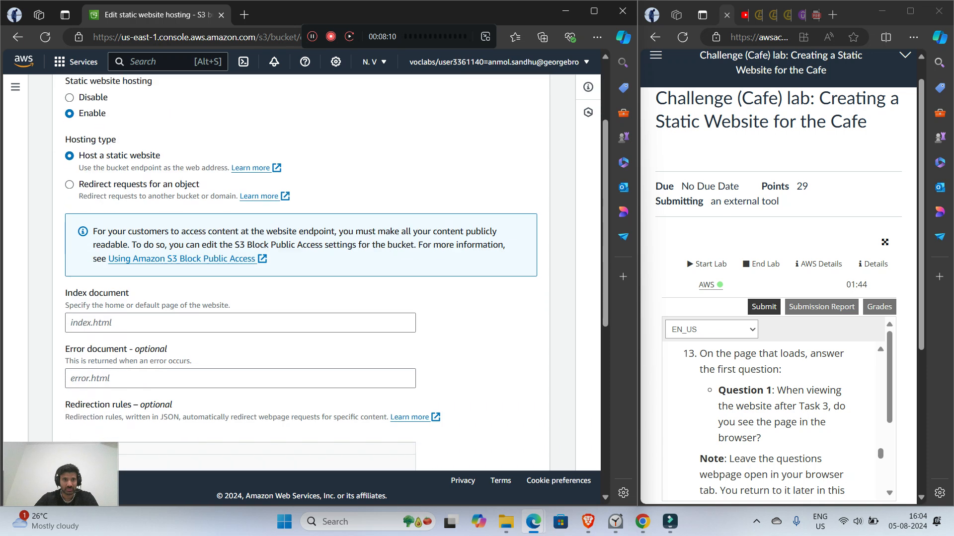
{"action": "left_click", "coordinate": [240, 323]}
{"action": "type", "text": "index.d"}
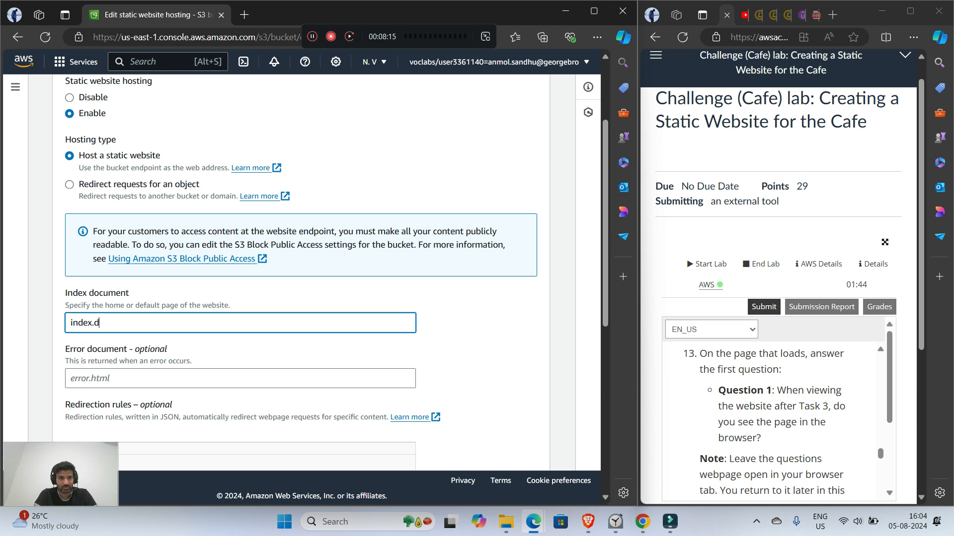
{"action": "key", "text": "BackSpace"}
{"action": "type", "text": "html"}
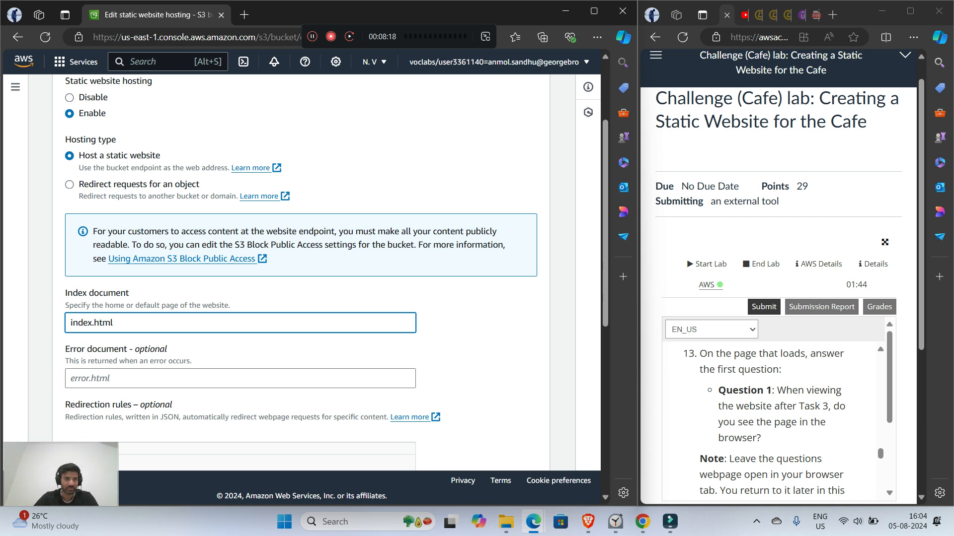
{"action": "left_click", "coordinate": [477, 348]}
{"action": "scroll", "coordinate": [477, 349], "scroll_direction": "down", "scroll_amount": 7}
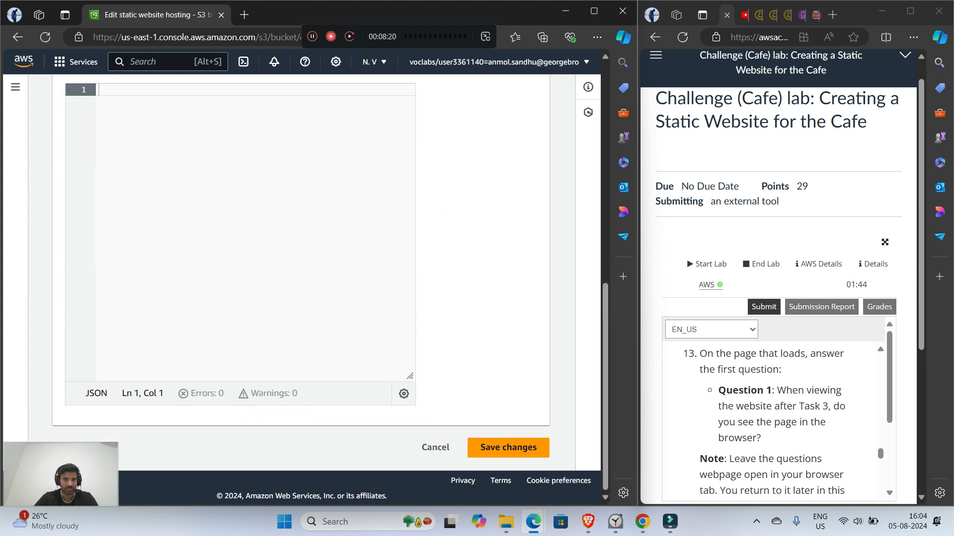
{"action": "left_click", "coordinate": [508, 448]}
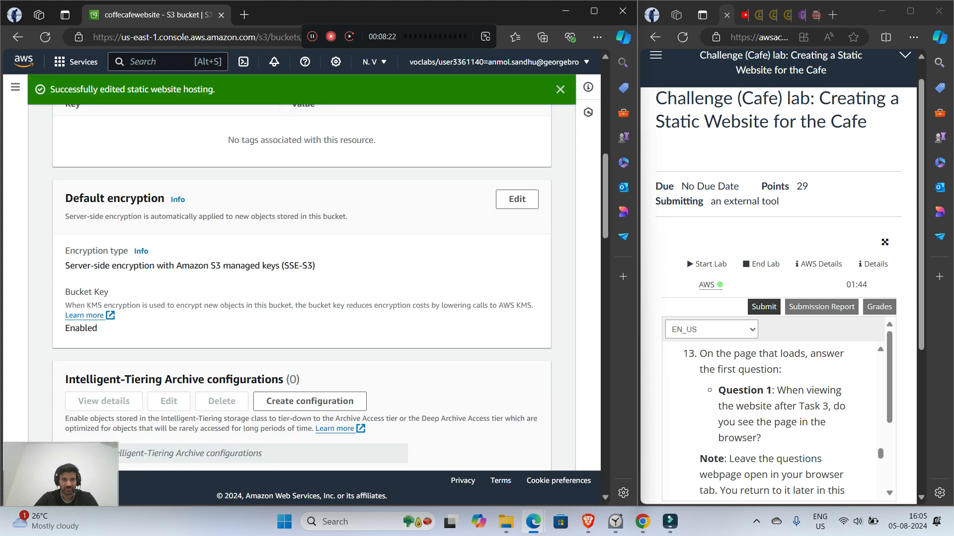
Step: Open the bucket website endpoint from the static website hosting properties and read the page that loads
{"action": "scroll", "coordinate": [301, 288], "scroll_direction": "down", "scroll_amount": 15}
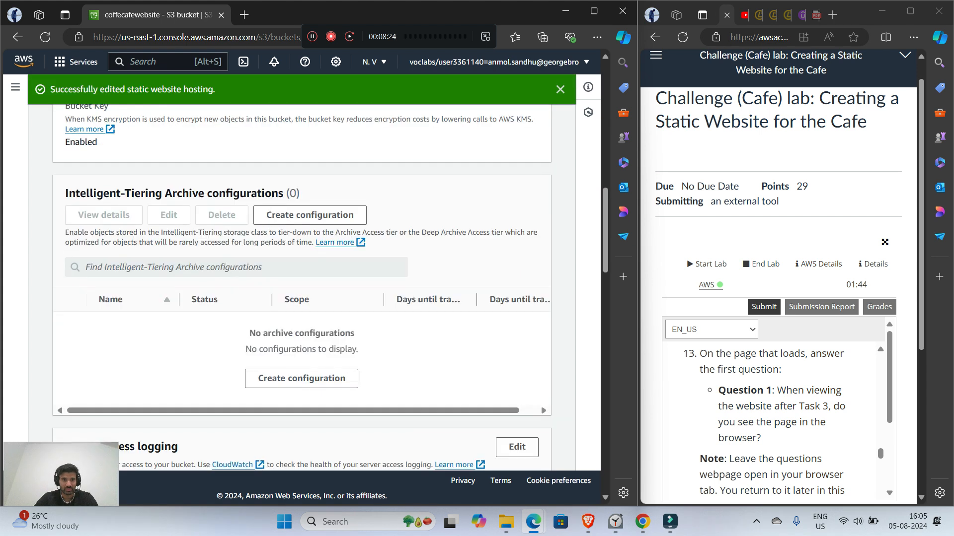
{"action": "scroll", "coordinate": [301, 288], "scroll_direction": "down", "scroll_amount": 10}
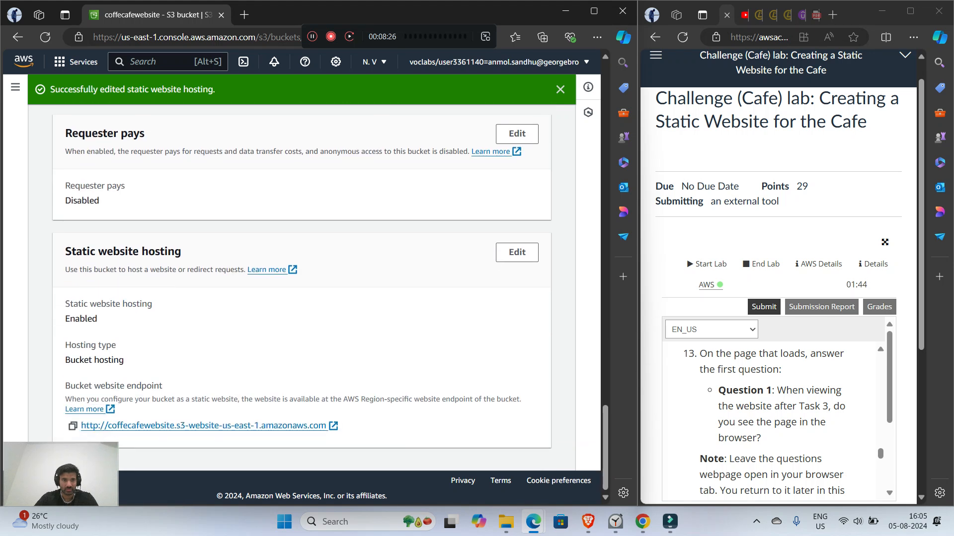
{"action": "left_click", "coordinate": [204, 426]}
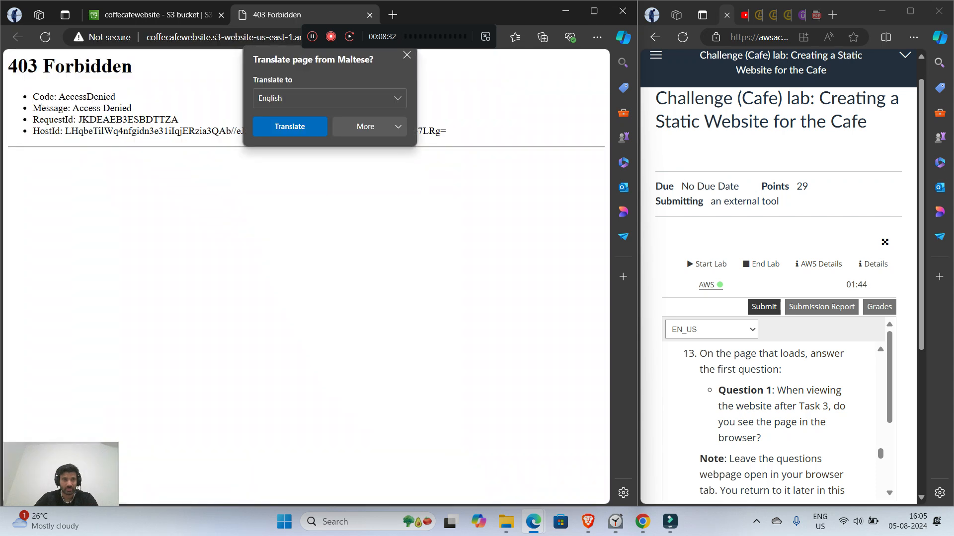
{"action": "left_click_drag", "start_coordinate": [50, 96], "coordinate": [136, 108]}
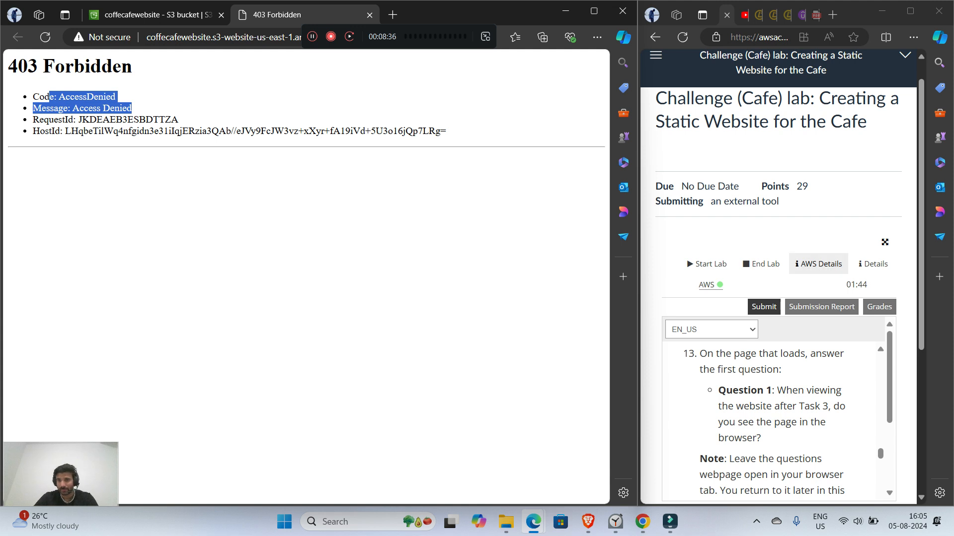
Step: Show the lab's AWS details, widen their pane, and open the multiple choice questions page
{"action": "left_click", "coordinate": [819, 264]}
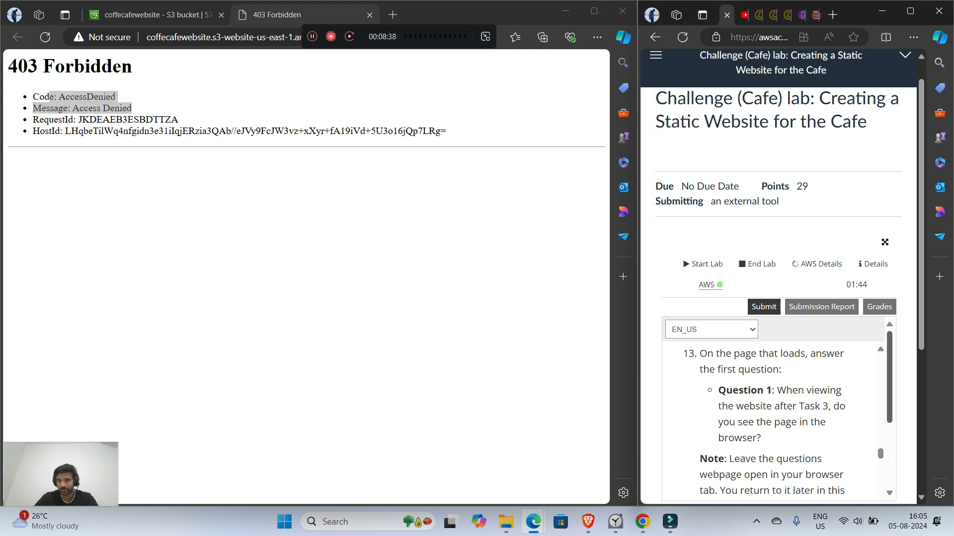
{"action": "left_click_drag", "start_coordinate": [781, 410], "coordinate": [869, 409]}
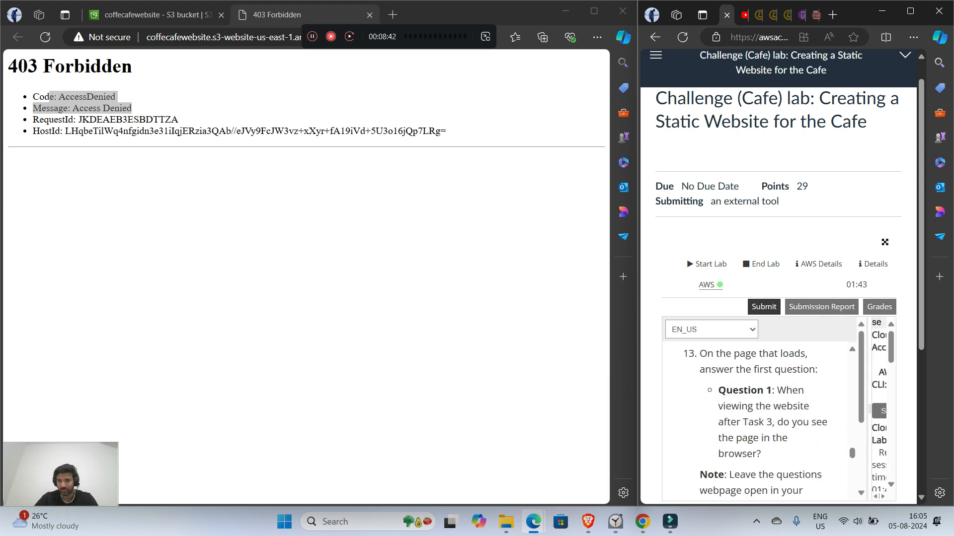
{"action": "scroll", "coordinate": [757, 420], "scroll_direction": "up", "scroll_amount": 1}
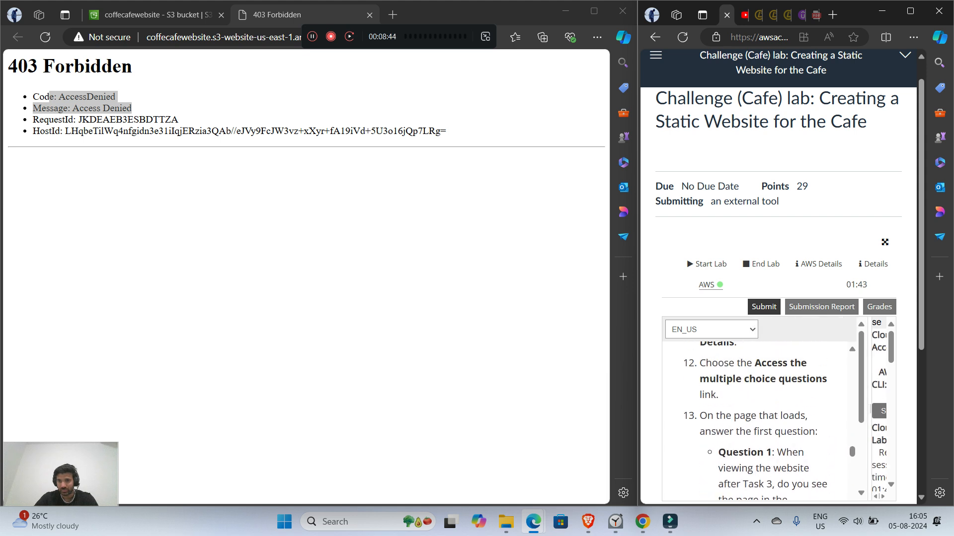
{"action": "left_click_drag", "start_coordinate": [869, 409], "coordinate": [722, 409]}
{"action": "scroll", "coordinate": [795, 407], "scroll_direction": "down", "scroll_amount": 3}
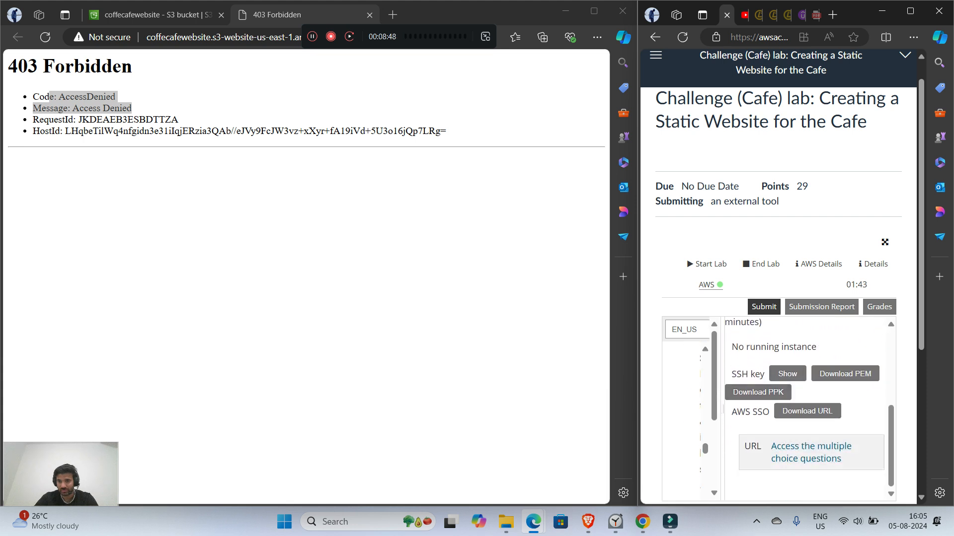
{"action": "left_click", "coordinate": [807, 455]}
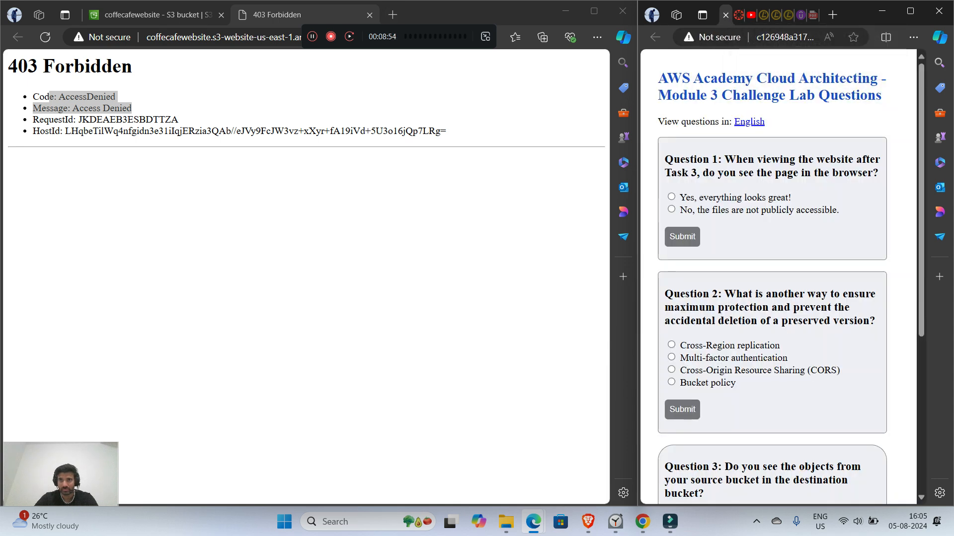
Step: Move the questions page into the main browser window, then widen the lab instructions pane and read the Question 1 instructions
{"action": "left_click_drag", "start_coordinate": [726, 14], "coordinate": [432, 14]}
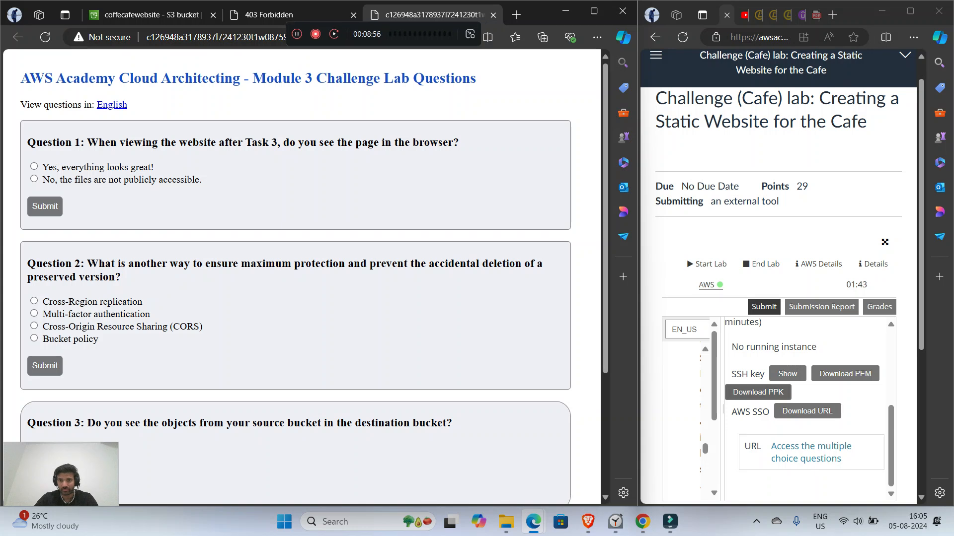
{"action": "left_click_drag", "start_coordinate": [722, 409], "coordinate": [882, 409]}
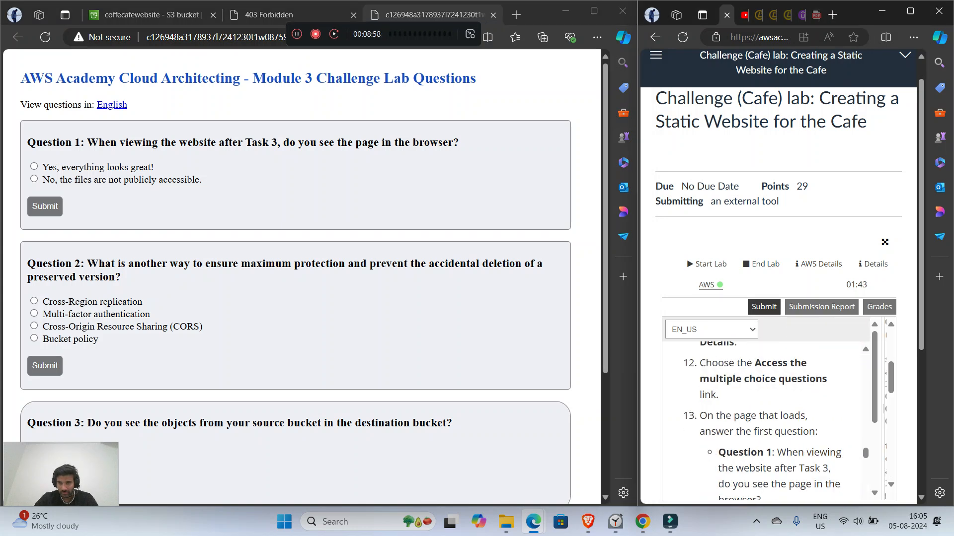
{"action": "scroll", "coordinate": [765, 422], "scroll_direction": "down", "scroll_amount": 1}
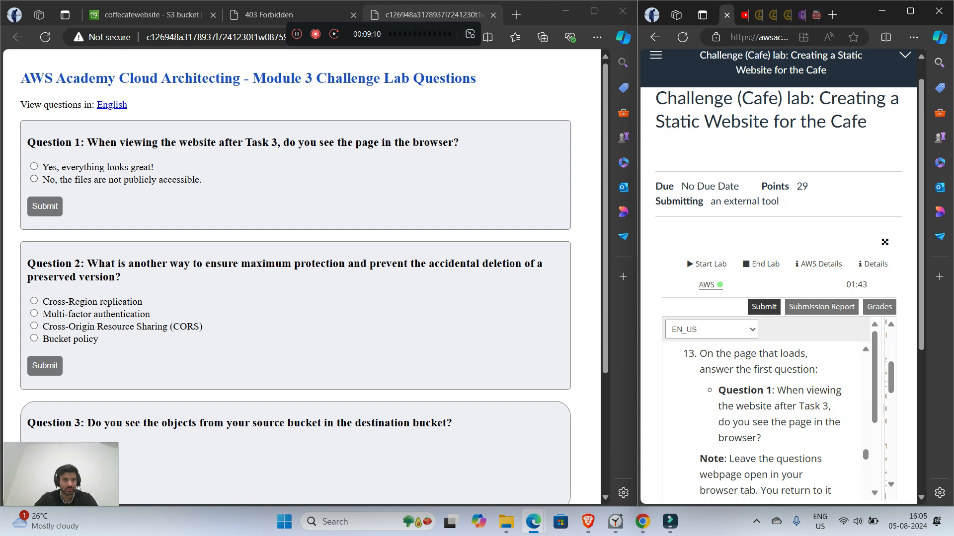
Step: Submit "No, the files are not publicly accessible." as the answer to Question 1 and return to the question list
{"action": "left_click", "coordinate": [34, 179]}
{"action": "left_click", "coordinate": [45, 207]}
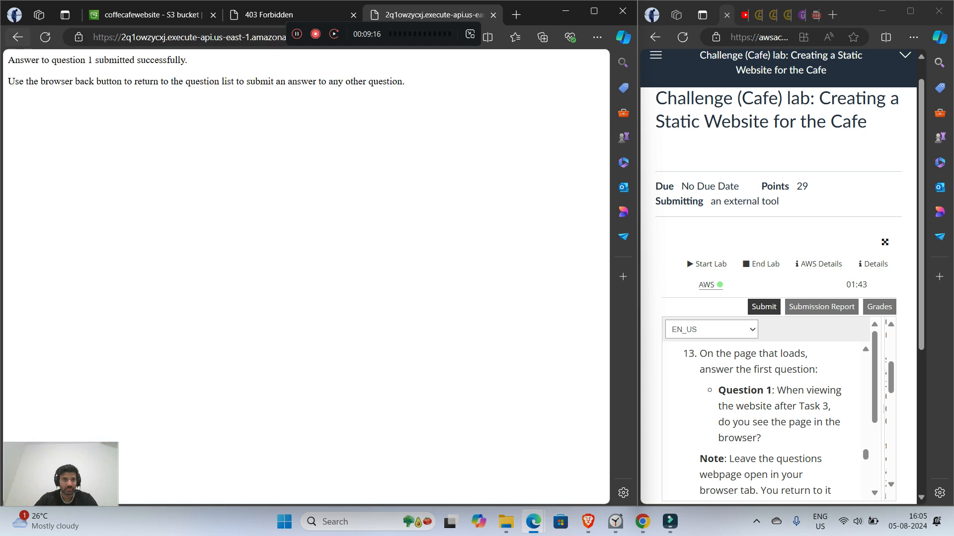
{"action": "key", "text": "alt+Left"}
Step: Return to the coffecafewebsite bucket page and read the Task 4 instructions on creating a bucket policy for public read access
{"action": "scroll", "coordinate": [770, 423], "scroll_direction": "down", "scroll_amount": 3}
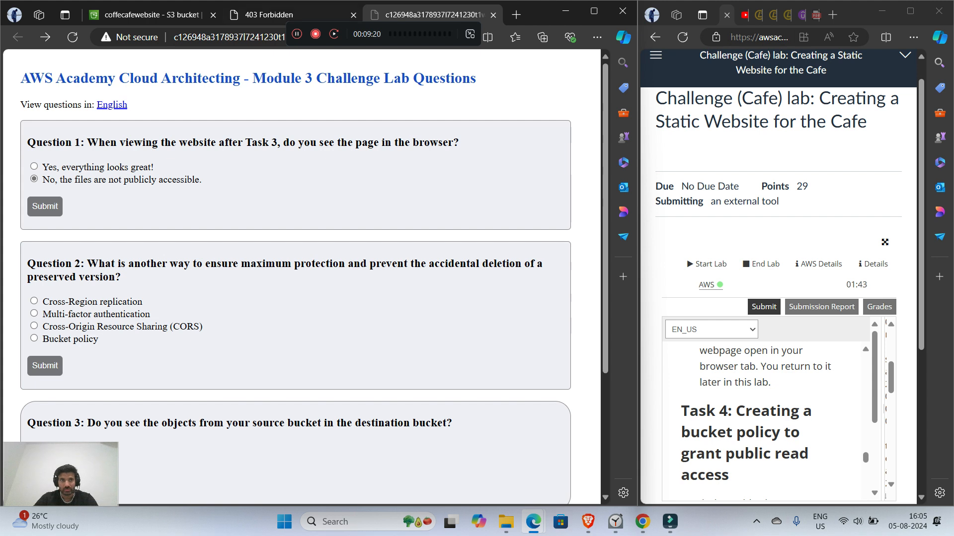
{"action": "key", "text": "ctrl+1"}
{"action": "key", "text": "ctrl+3"}
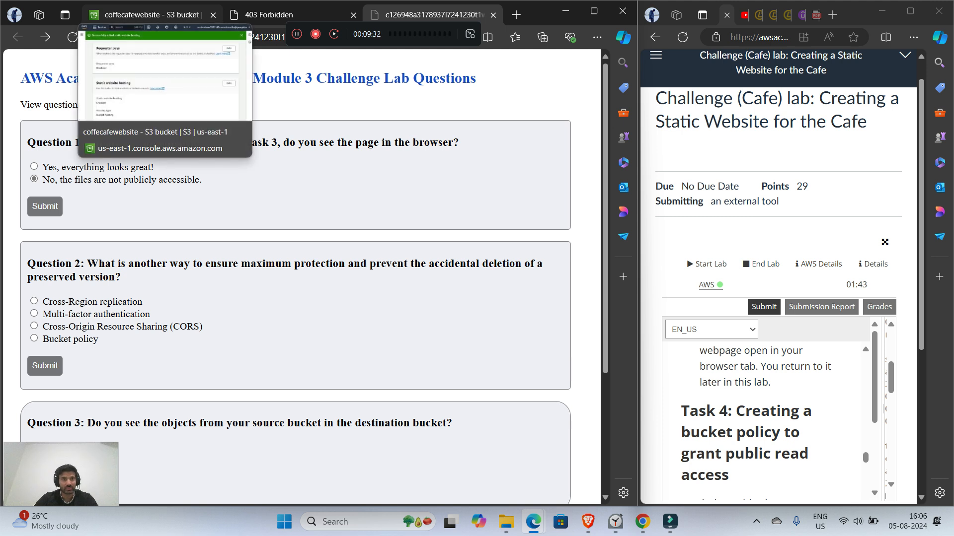
{"action": "left_click", "coordinate": [149, 14]}
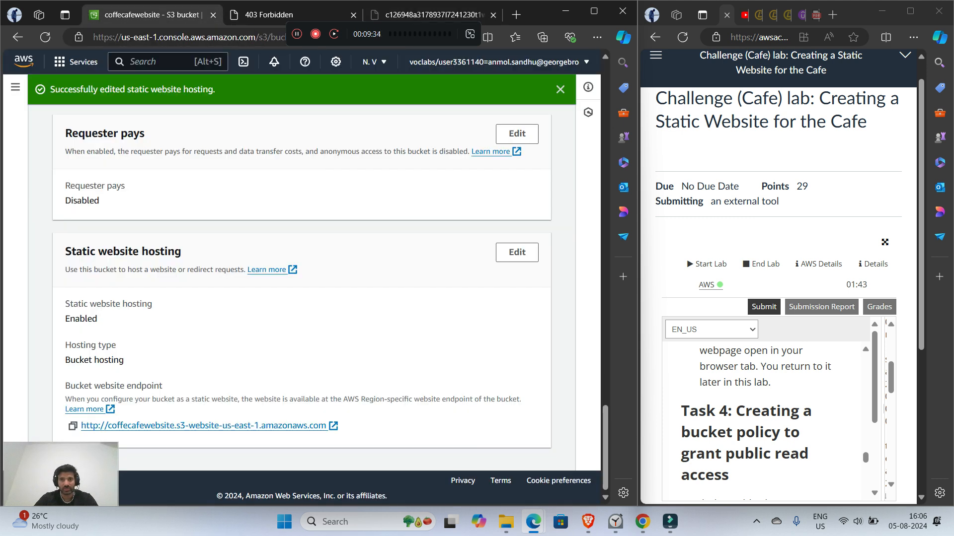
{"action": "scroll", "coordinate": [765, 423], "scroll_direction": "down", "scroll_amount": 1}
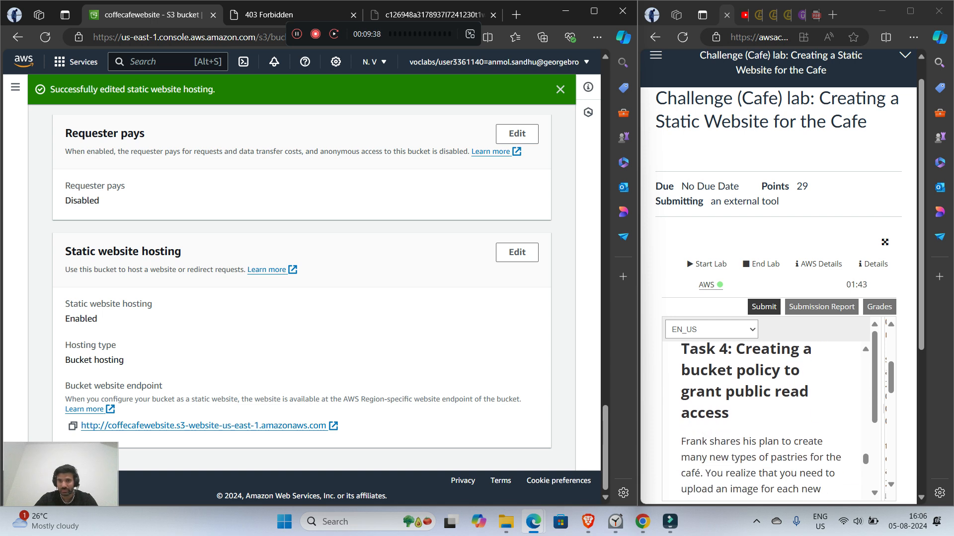
{"action": "scroll", "coordinate": [765, 422], "scroll_direction": "down", "scroll_amount": 2}
{"action": "scroll", "coordinate": [765, 422], "scroll_direction": "up", "scroll_amount": 1}
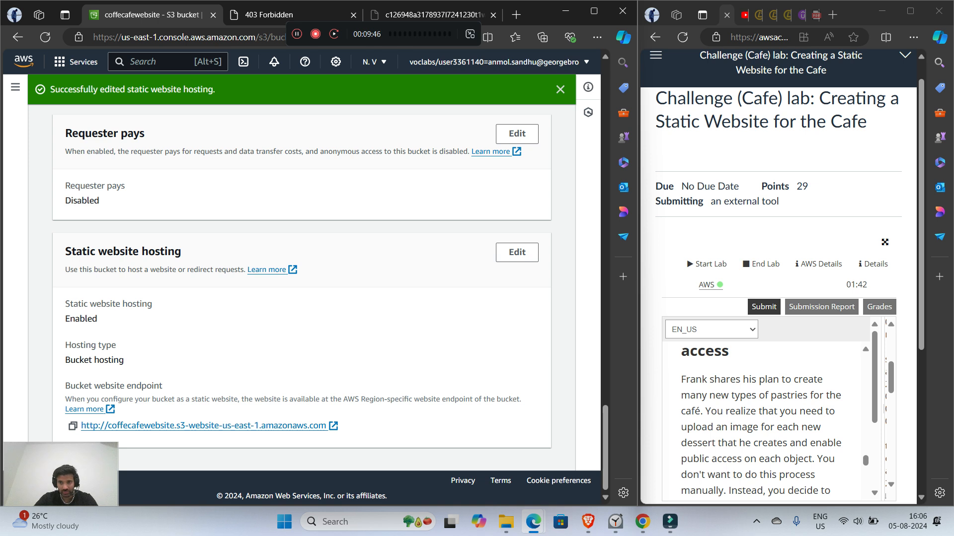
{"action": "scroll", "coordinate": [762, 422], "scroll_direction": "down", "scroll_amount": 1}
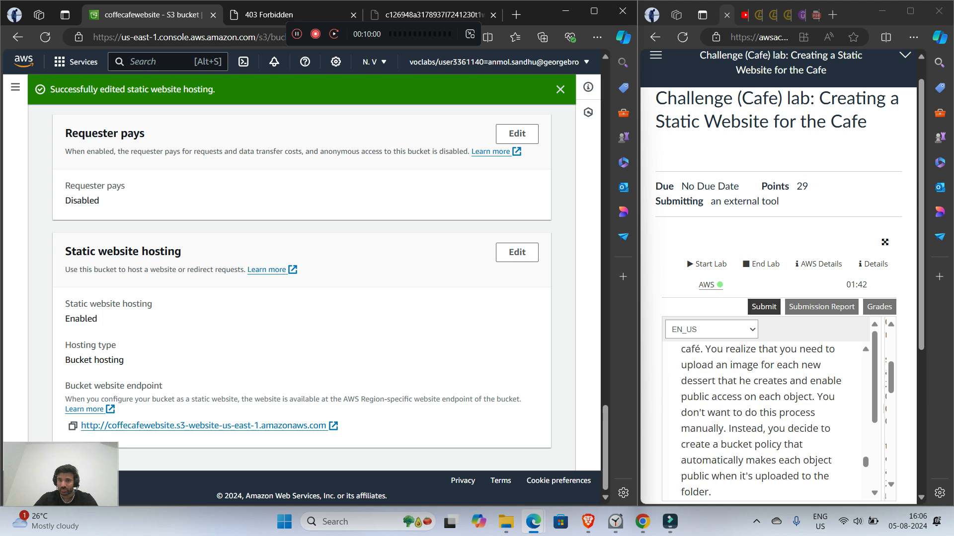
{"action": "scroll", "coordinate": [765, 420], "scroll_direction": "down", "scroll_amount": 2}
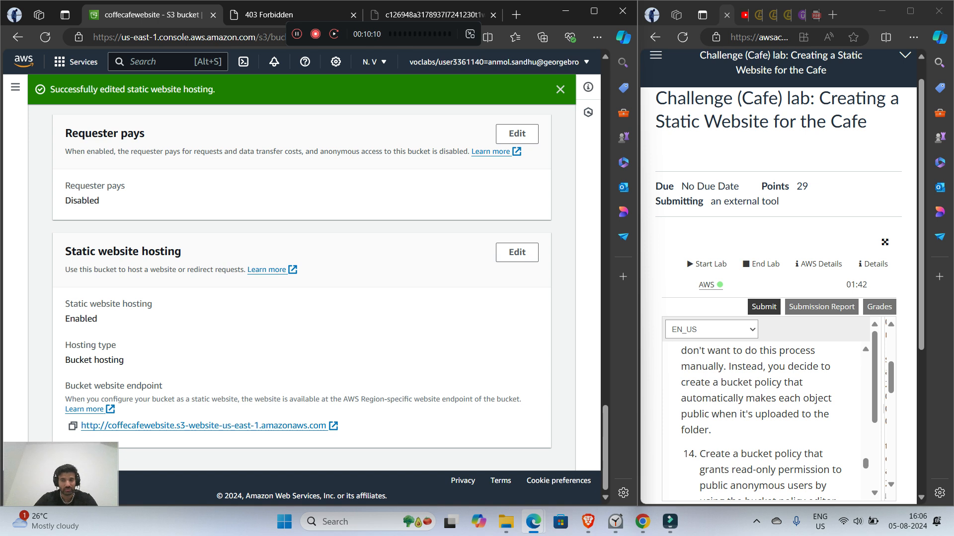
{"action": "scroll", "coordinate": [765, 422], "scroll_direction": "down", "scroll_amount": 3}
{"action": "scroll", "coordinate": [765, 422], "scroll_direction": "up", "scroll_amount": 2}
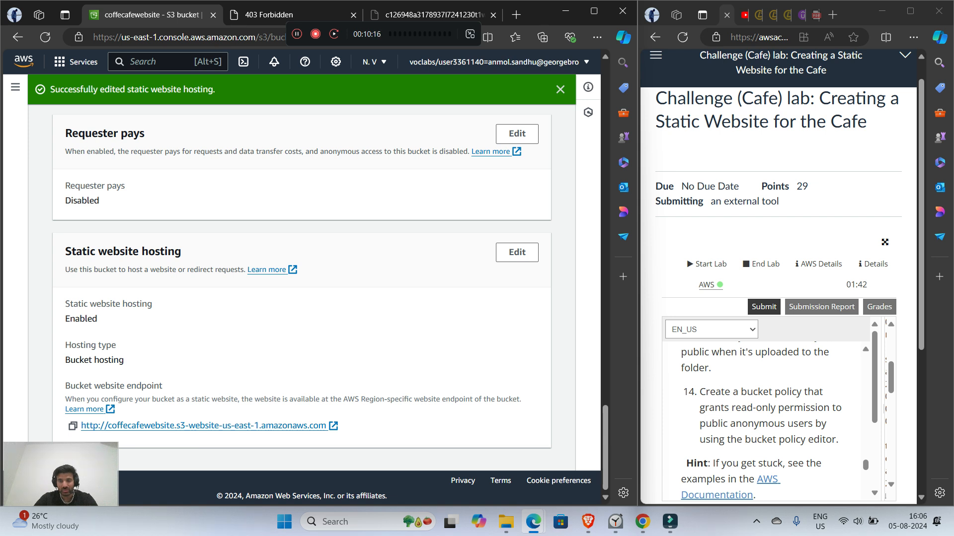
{"action": "scroll", "coordinate": [760, 422], "scroll_direction": "down", "scroll_amount": 1}
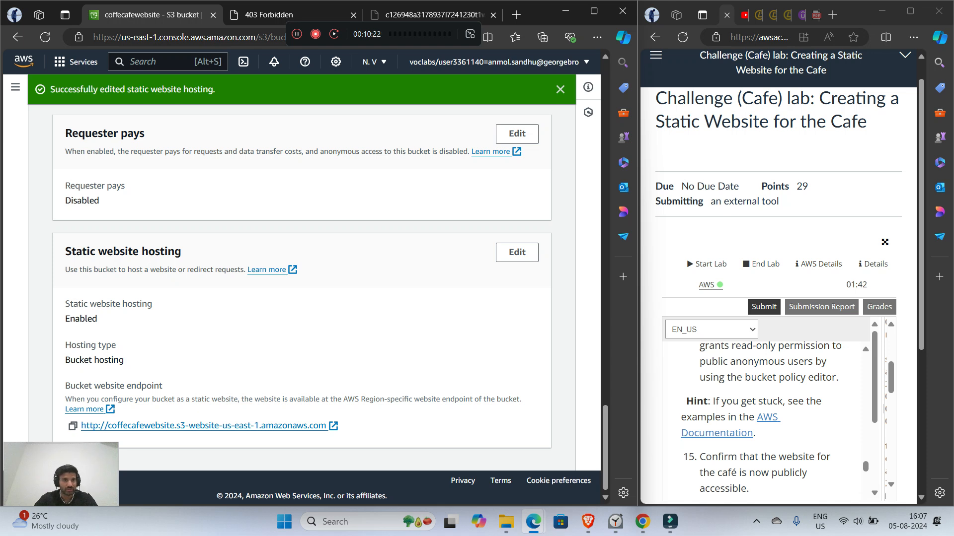
Step: Open the bucket policy of coffecafewebsite for editing from the bucket's permissions
{"action": "scroll", "coordinate": [302, 279], "scroll_direction": "up", "scroll_amount": 5}
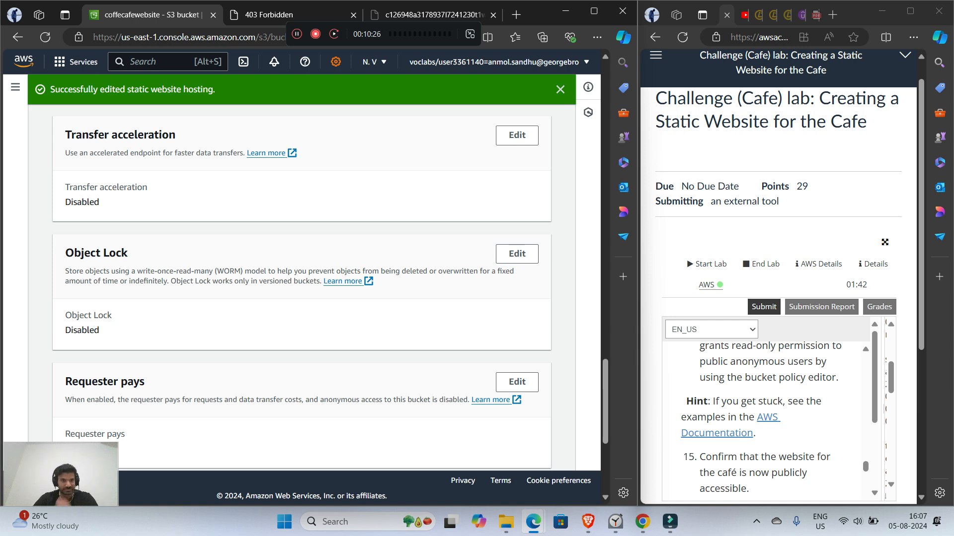
{"action": "scroll", "coordinate": [301, 288], "scroll_direction": "up", "scroll_amount": 5}
{"action": "scroll", "coordinate": [302, 288], "scroll_direction": "up", "scroll_amount": 15}
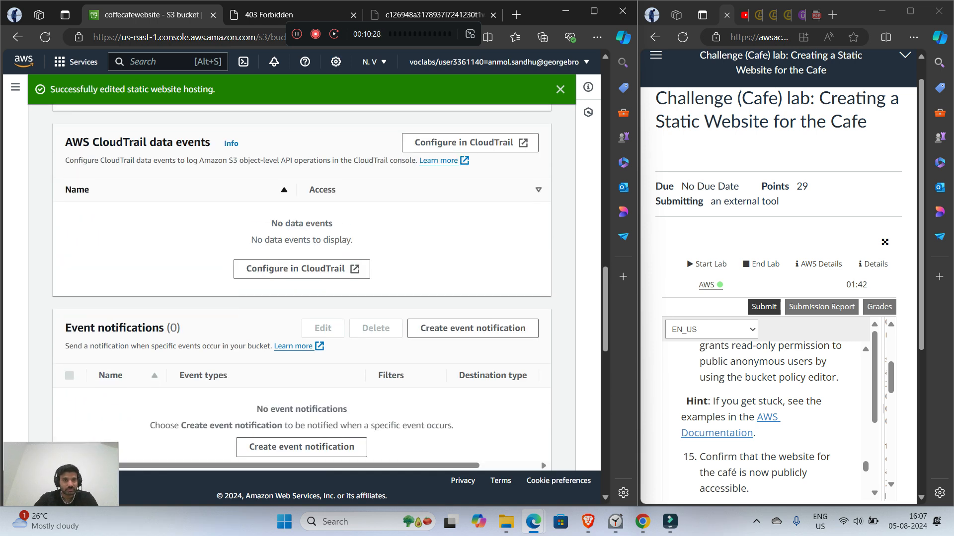
{"action": "scroll", "coordinate": [302, 288], "scroll_direction": "up", "scroll_amount": 15}
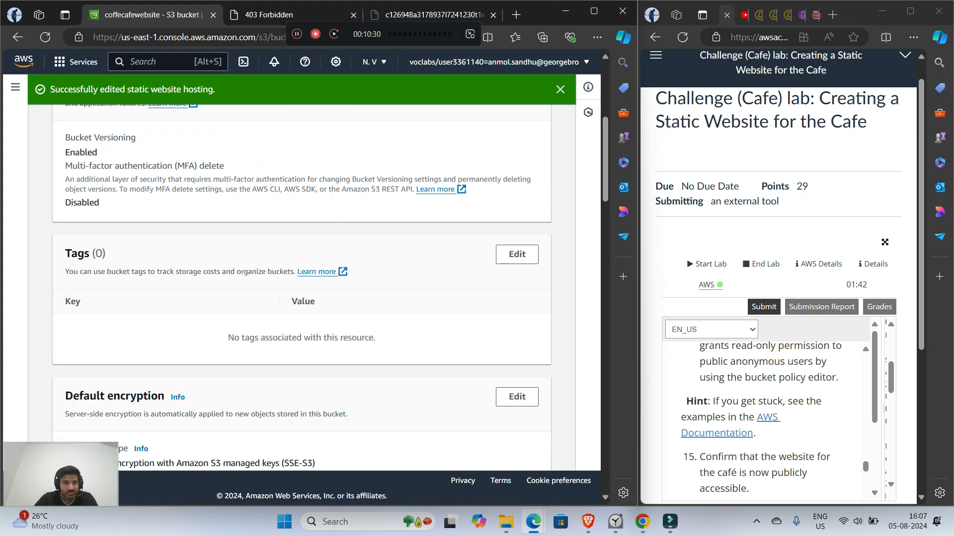
{"action": "scroll", "coordinate": [301, 288], "scroll_direction": "up", "scroll_amount": 1}
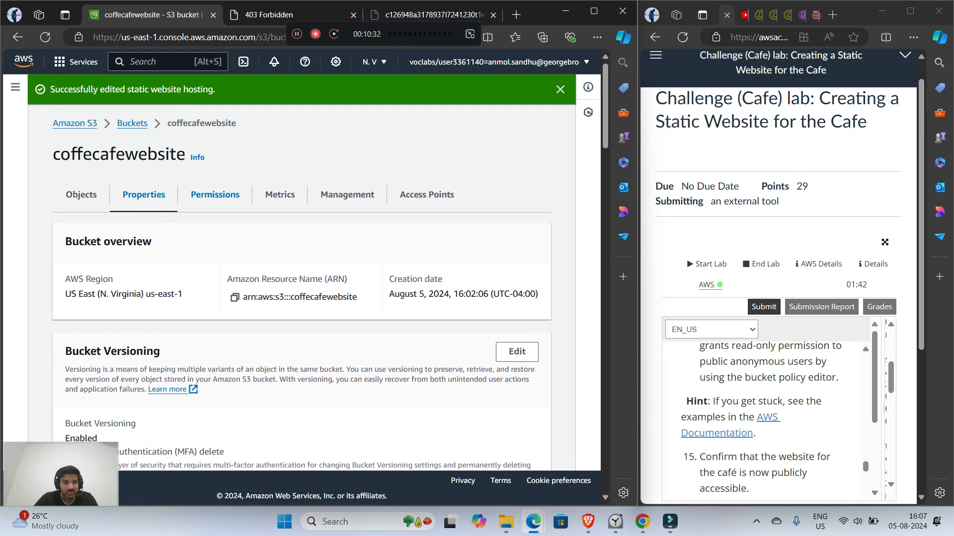
{"action": "left_click", "coordinate": [215, 194]}
{"action": "scroll", "coordinate": [302, 288], "scroll_direction": "down", "scroll_amount": 6}
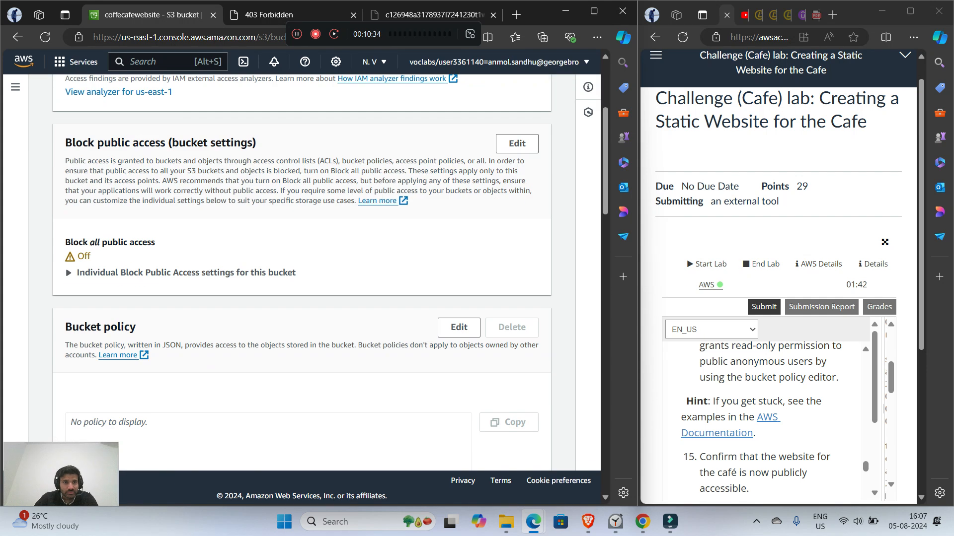
{"action": "left_click", "coordinate": [458, 203]}
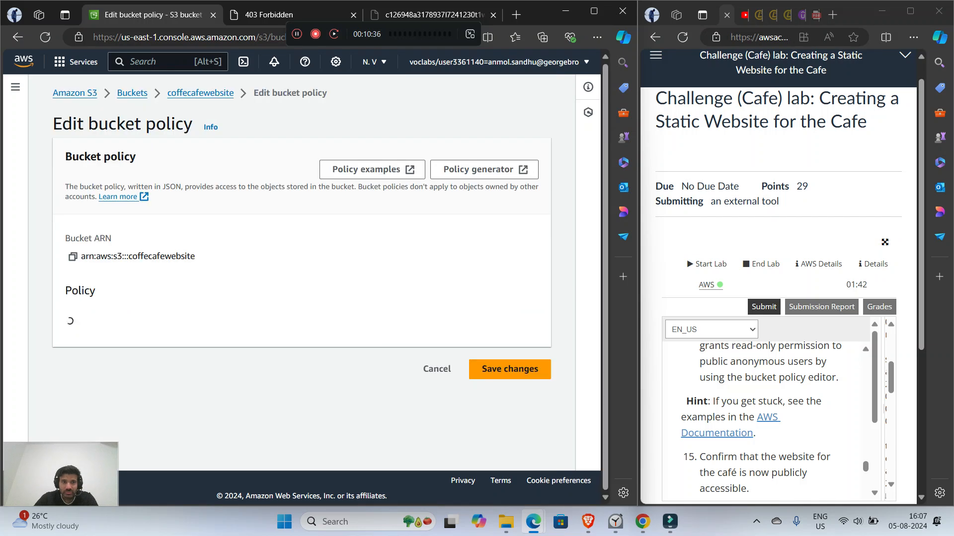
Step: Examine the bucket policy editor, including its statement area, bucket ARN and policy tools
{"action": "scroll", "coordinate": [458, 203], "scroll_direction": "down", "scroll_amount": 6}
{"action": "scroll", "coordinate": [301, 268], "scroll_direction": "up", "scroll_amount": 3}
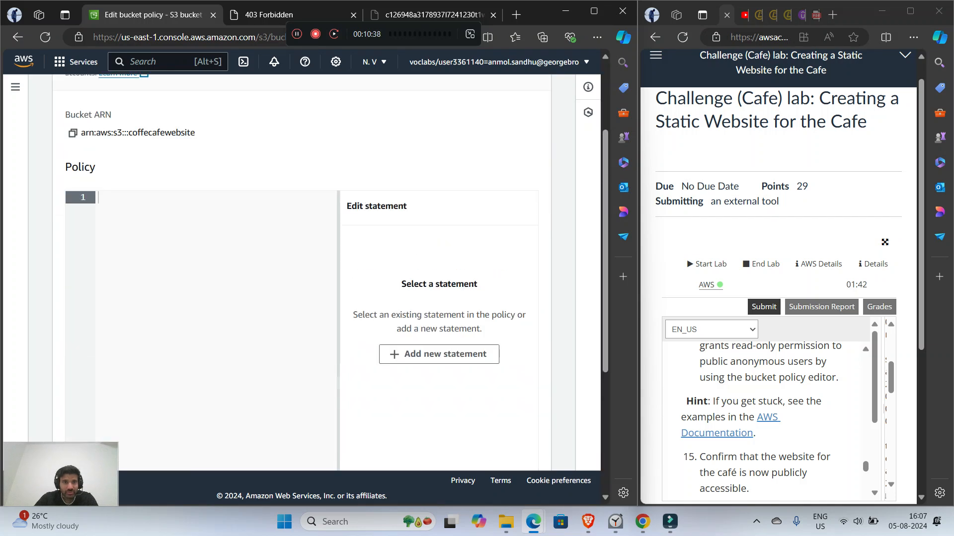
{"action": "scroll", "coordinate": [301, 273], "scroll_direction": "down", "scroll_amount": 4}
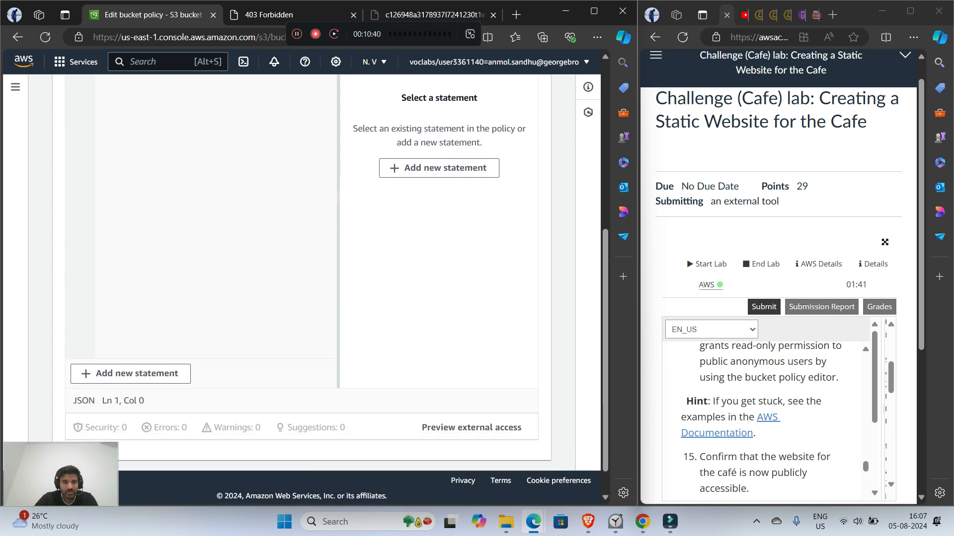
{"action": "scroll", "coordinate": [301, 268], "scroll_direction": "up", "scroll_amount": 5}
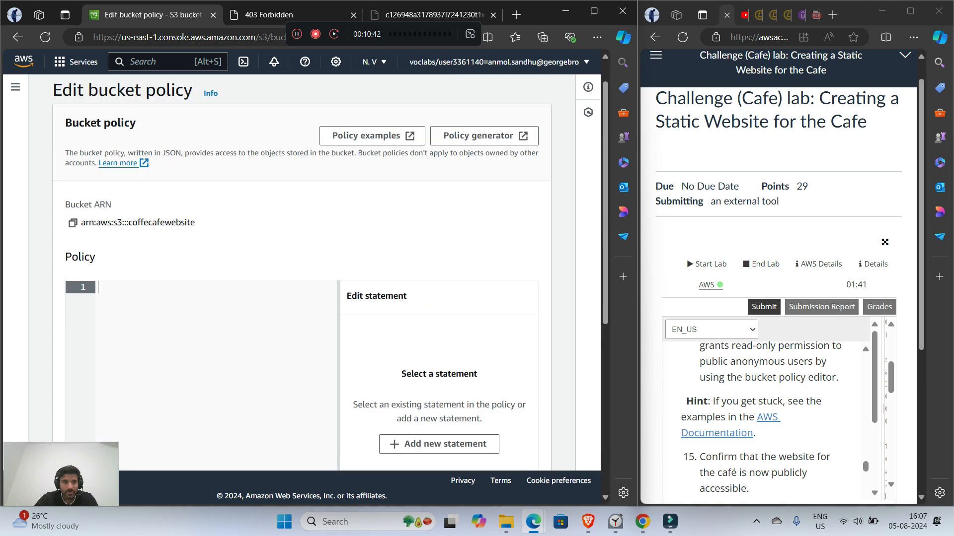
{"action": "scroll", "coordinate": [484, 170], "scroll_direction": "down", "scroll_amount": 1}
{"action": "scroll", "coordinate": [484, 170], "scroll_direction": "up", "scroll_amount": 1}
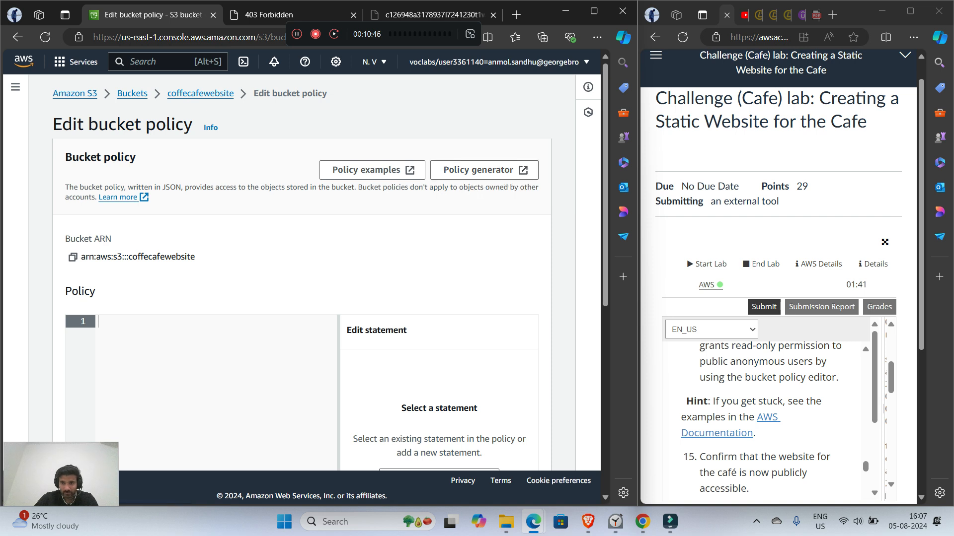
{"action": "scroll", "coordinate": [761, 418], "scroll_direction": "down", "scroll_amount": 1}
{"action": "scroll", "coordinate": [761, 419], "scroll_direction": "up", "scroll_amount": 1}
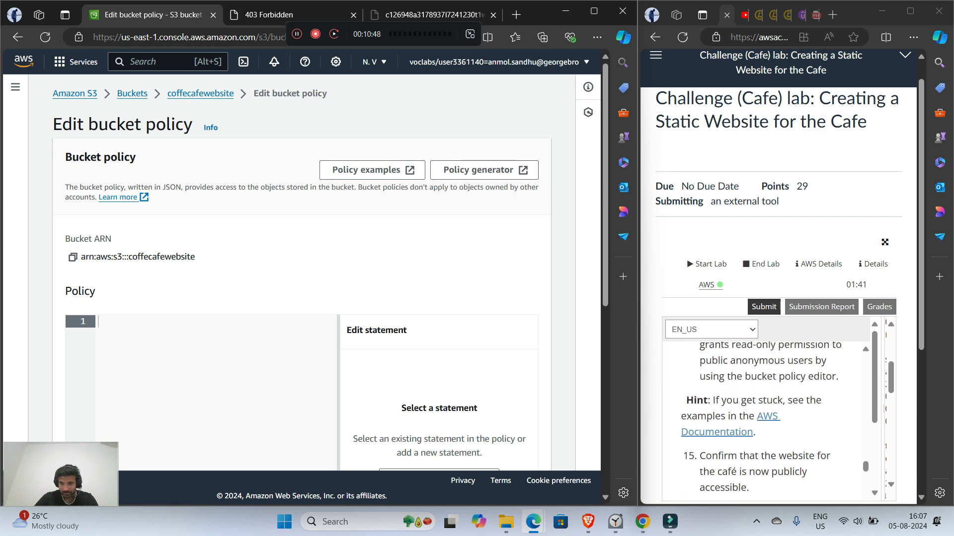
Step: Open the AWS Policy Generator and set the policy type to S3 Bucket Policy
{"action": "left_click", "coordinate": [478, 170]}
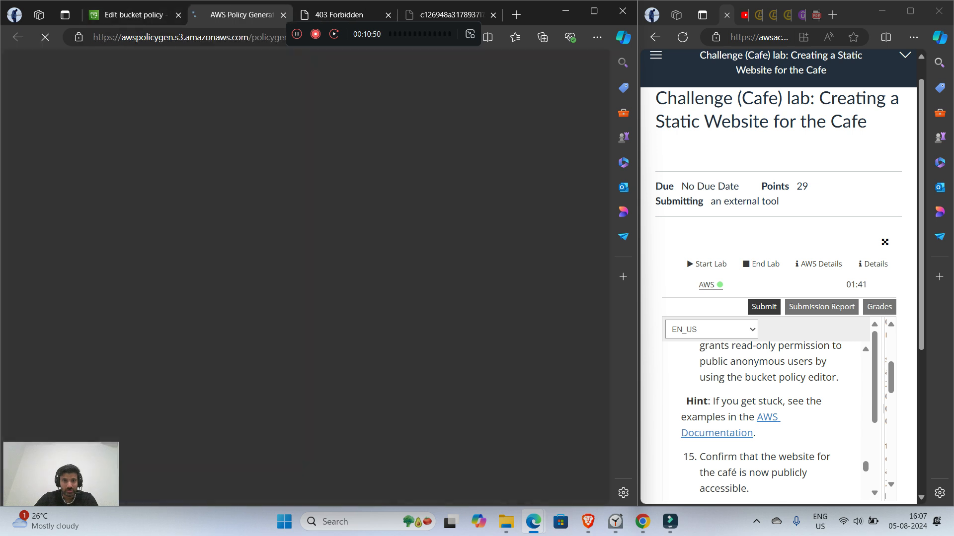
{"action": "left_click", "coordinate": [210, 247]}
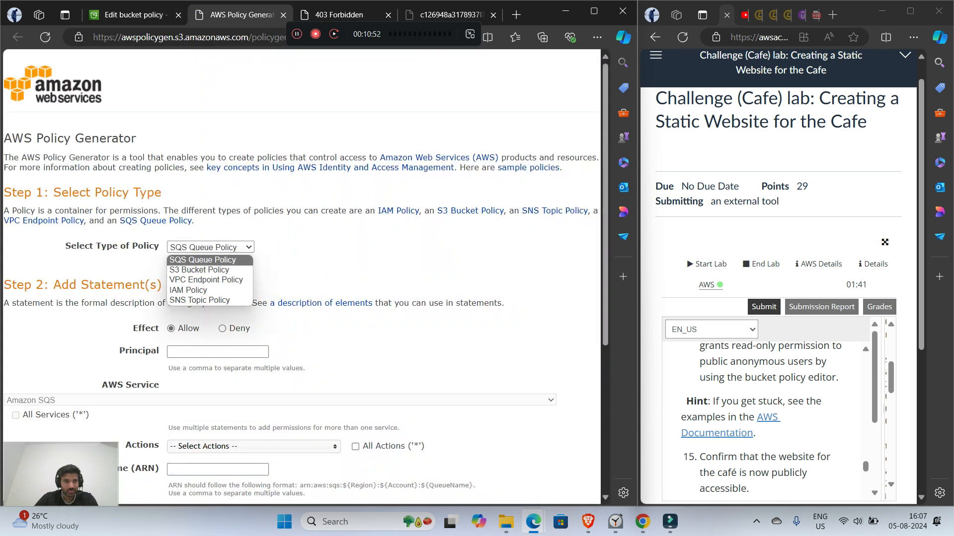
{"action": "left_click", "coordinate": [200, 270]}
{"action": "scroll", "coordinate": [302, 274], "scroll_direction": "down", "scroll_amount": 2}
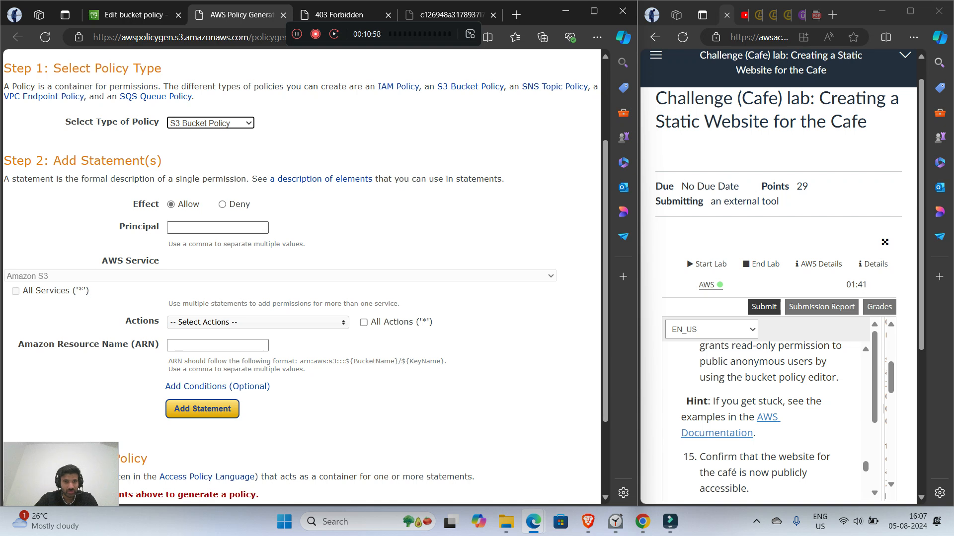
Step: Select the CreateAccessGrant action for the Amazon S3 policy statement
{"action": "scroll", "coordinate": [249, 264], "scroll_direction": "down", "scroll_amount": 1}
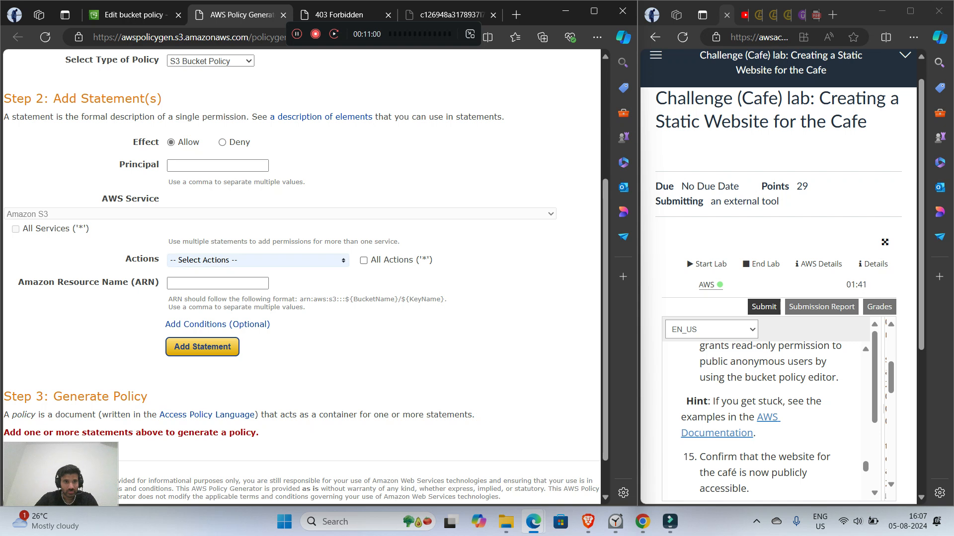
{"action": "left_click", "coordinate": [248, 261]}
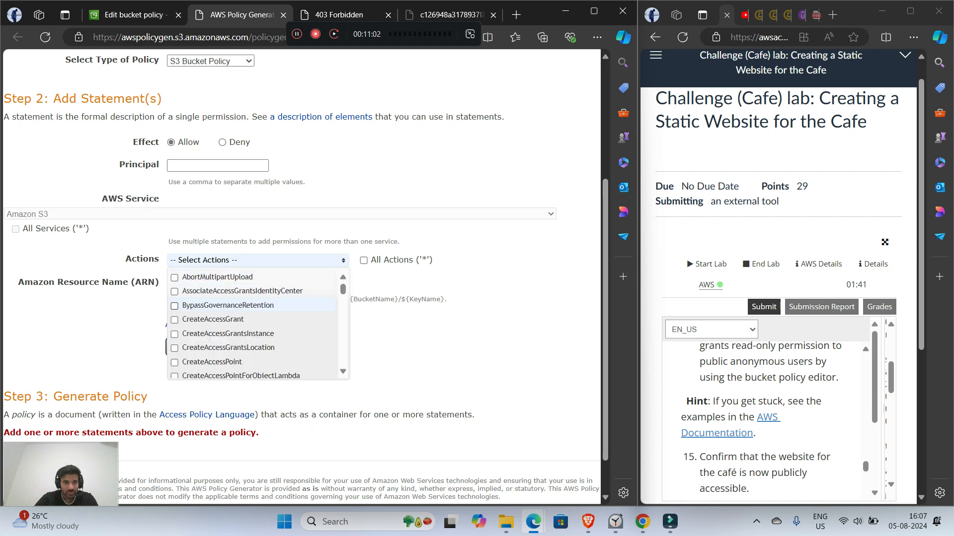
{"action": "scroll", "coordinate": [249, 319], "scroll_direction": "down", "scroll_amount": 1}
{"action": "scroll", "coordinate": [248, 319], "scroll_direction": "up", "scroll_amount": 1}
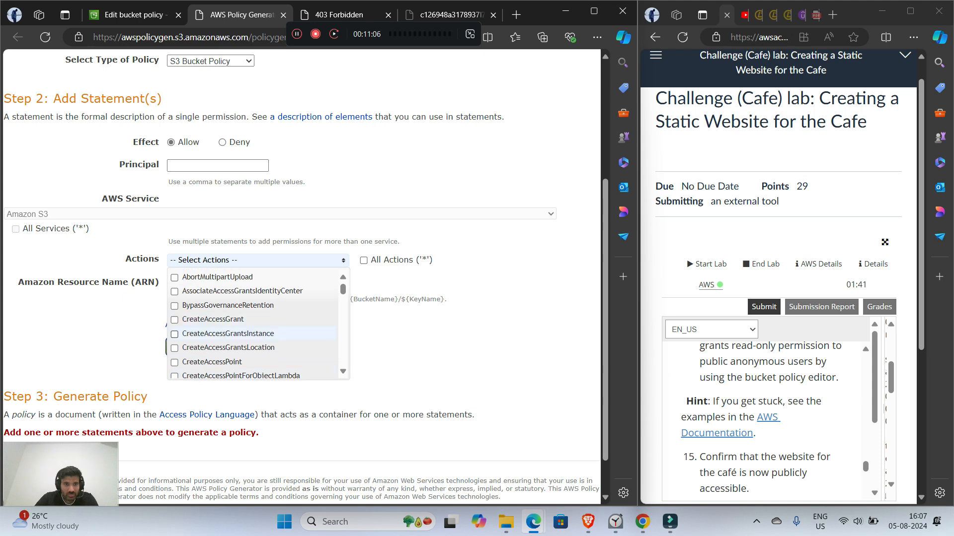
{"action": "scroll", "coordinate": [254, 324], "scroll_direction": "down", "scroll_amount": 1}
{"action": "scroll", "coordinate": [253, 324], "scroll_direction": "down", "scroll_amount": 1}
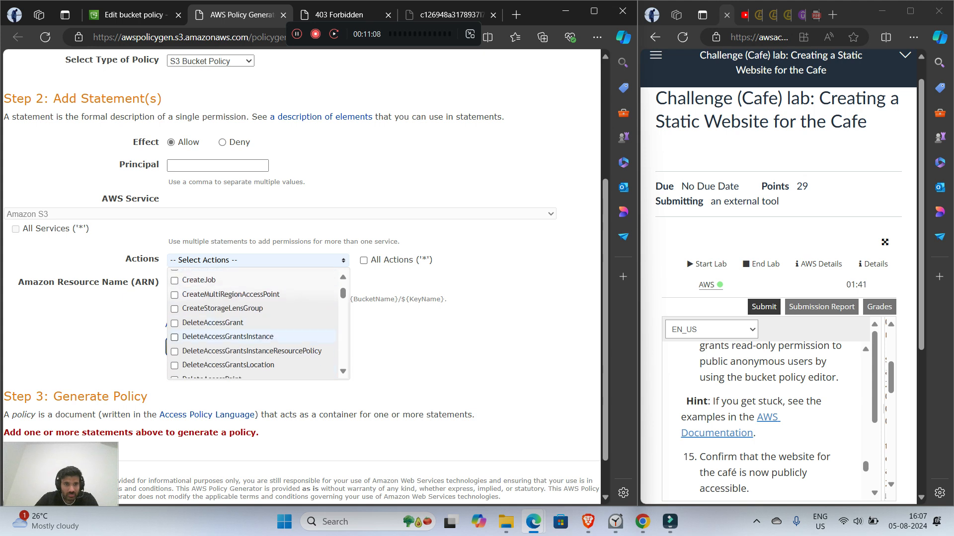
{"action": "scroll", "coordinate": [253, 324], "scroll_direction": "up", "scroll_amount": 1}
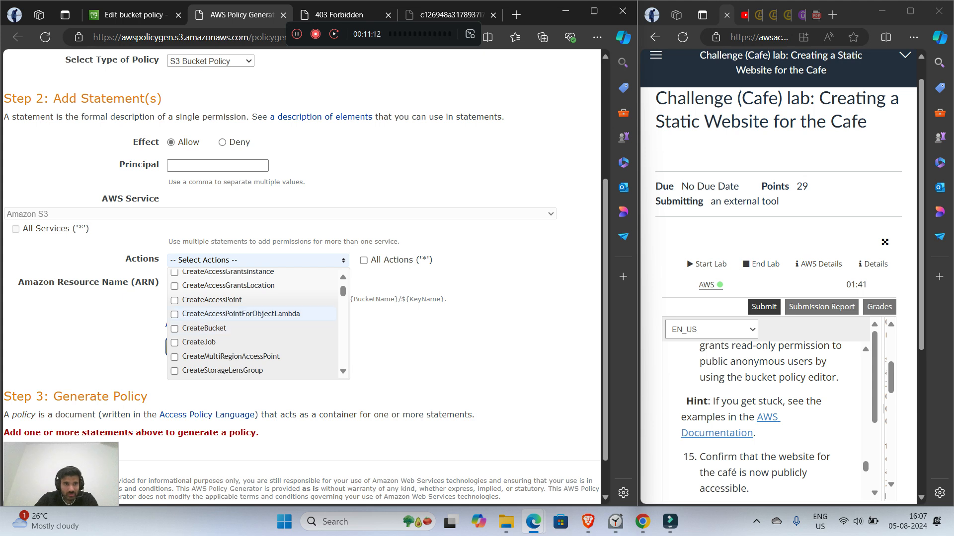
{"action": "scroll", "coordinate": [253, 320], "scroll_direction": "up", "scroll_amount": 1}
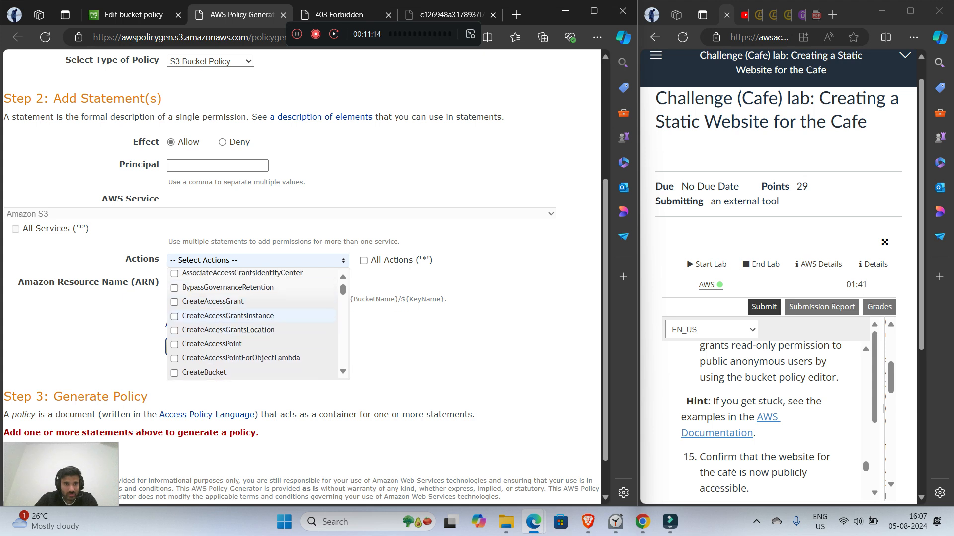
{"action": "scroll", "coordinate": [253, 313], "scroll_direction": "down", "scroll_amount": 1}
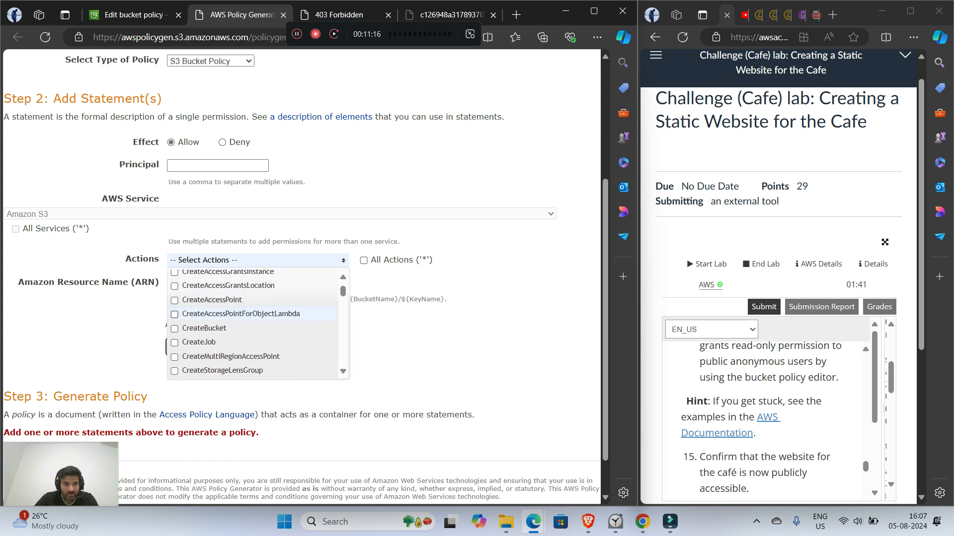
{"action": "scroll", "coordinate": [253, 324], "scroll_direction": "down", "scroll_amount": 1}
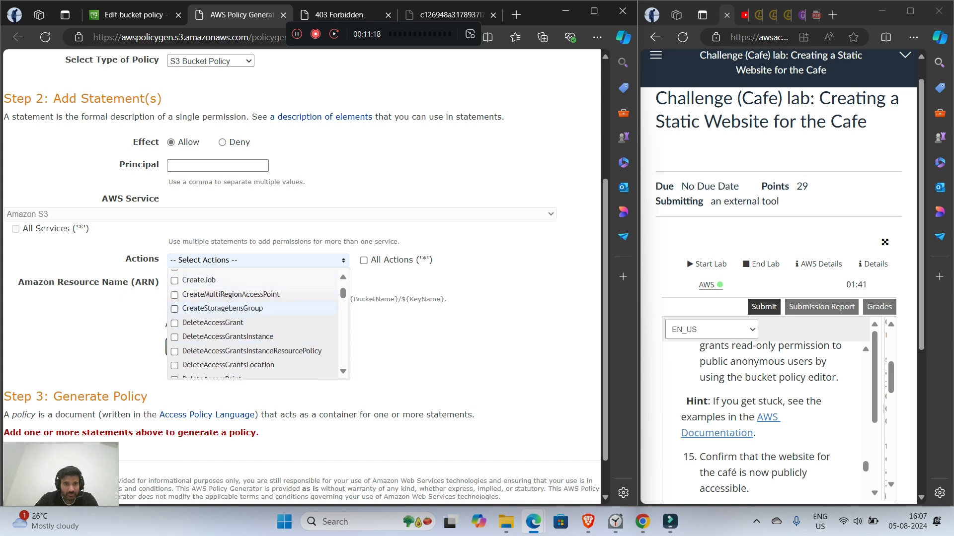
{"action": "scroll", "coordinate": [253, 323], "scroll_direction": "down", "scroll_amount": 1}
{"action": "scroll", "coordinate": [253, 316], "scroll_direction": "down", "scroll_amount": 1}
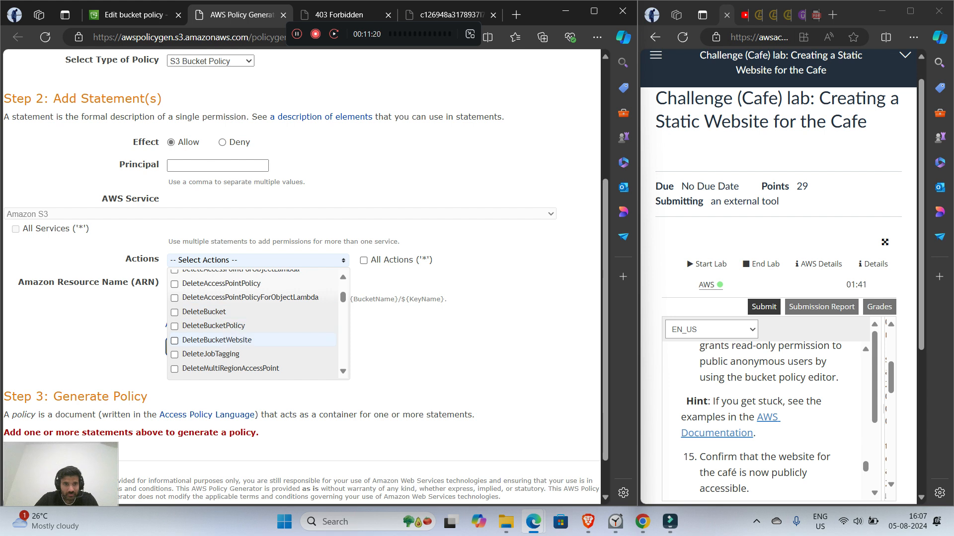
{"action": "scroll", "coordinate": [253, 343], "scroll_direction": "down", "scroll_amount": 4}
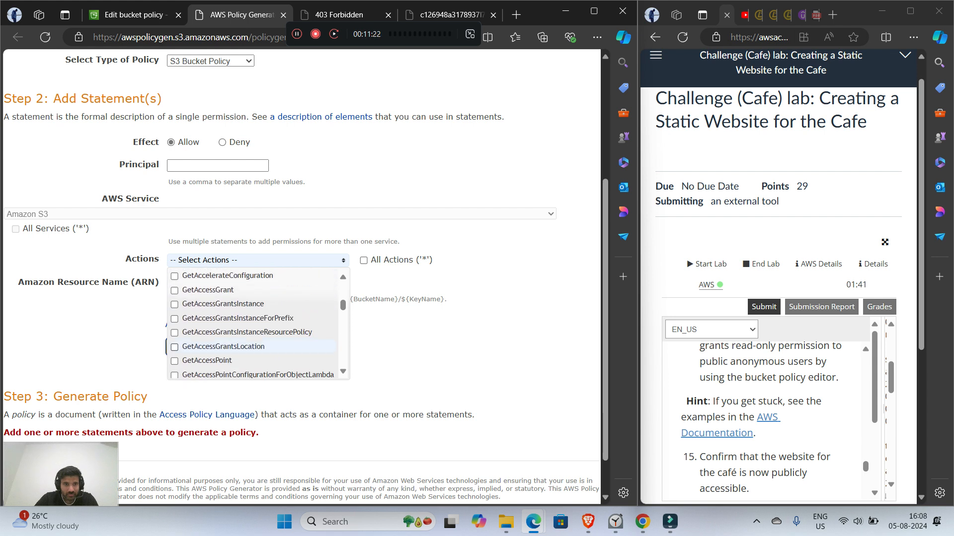
{"action": "scroll", "coordinate": [253, 343], "scroll_direction": "down", "scroll_amount": 4}
{"action": "scroll", "coordinate": [253, 323], "scroll_direction": "up", "scroll_amount": 5}
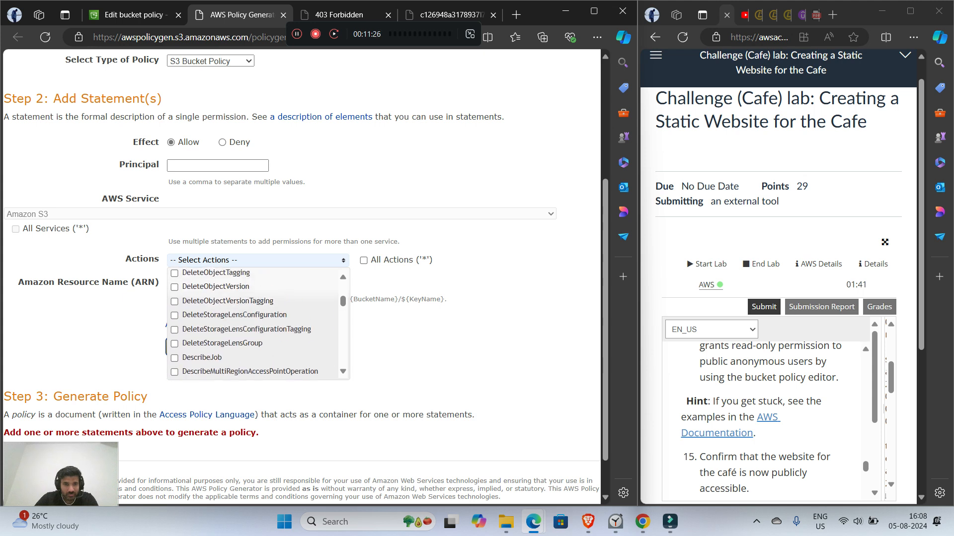
{"action": "scroll", "coordinate": [254, 323], "scroll_direction": "up", "scroll_amount": 5}
{"action": "left_click", "coordinate": [174, 320]}
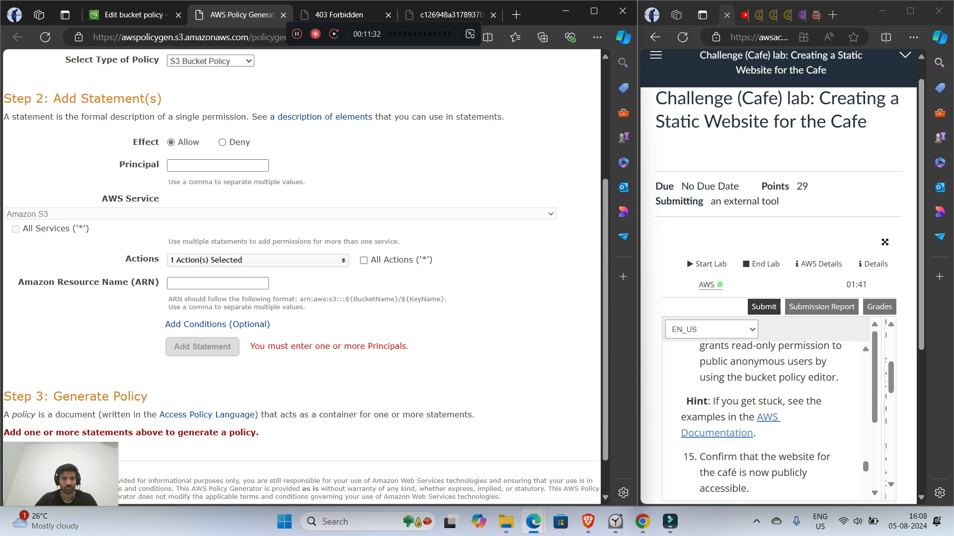
Step: Set the policy statement's principal to cafe
{"action": "left_click", "coordinate": [218, 166]}
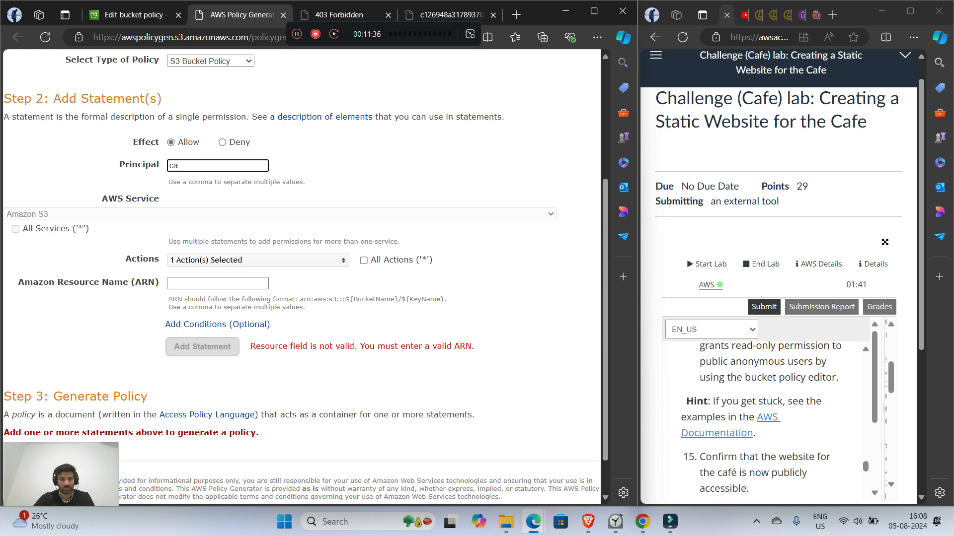
{"action": "type", "text": "cag"}
{"action": "key", "text": "BackSpace"}
{"action": "type", "text": "fe"}
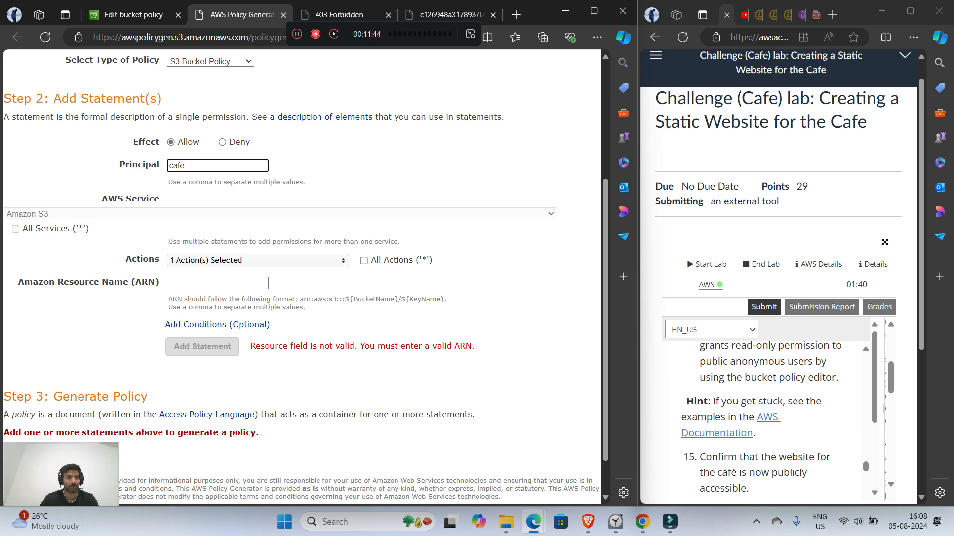
{"action": "scroll", "coordinate": [305, 276], "scroll_direction": "down", "scroll_amount": 1}
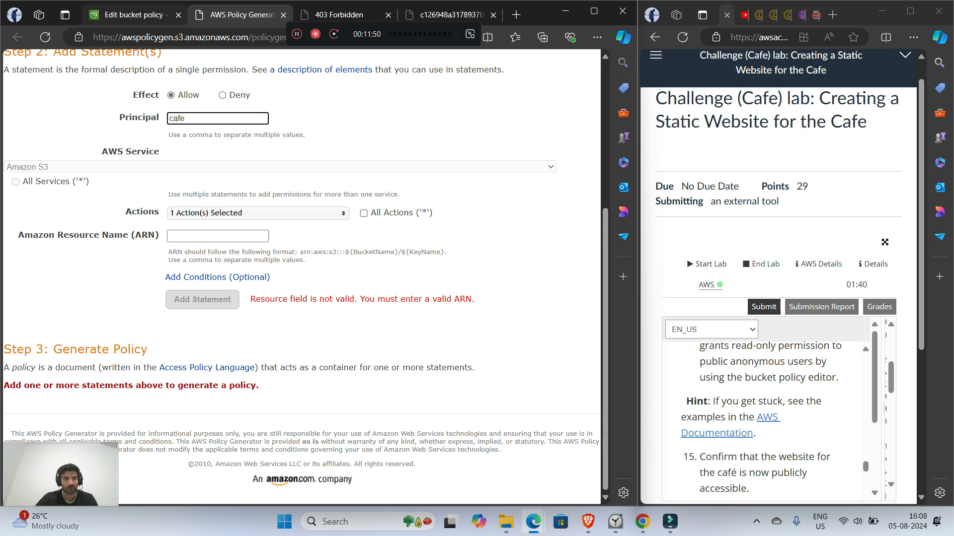
Step: Copy the bucket ARN from the properties of coffecafewebsite in the S3 console and return to the AWS Policy Generator
{"action": "left_click", "coordinate": [134, 15]}
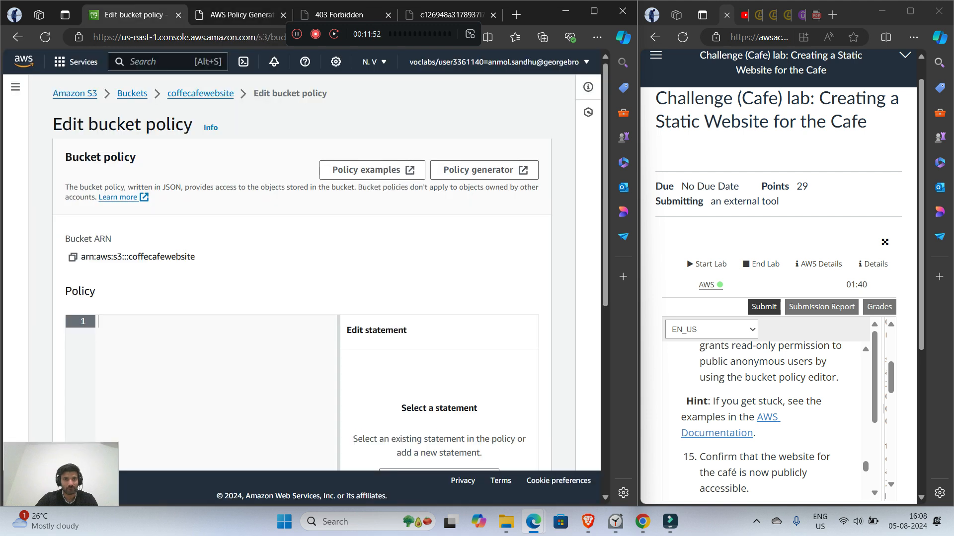
{"action": "left_click", "coordinate": [132, 93]}
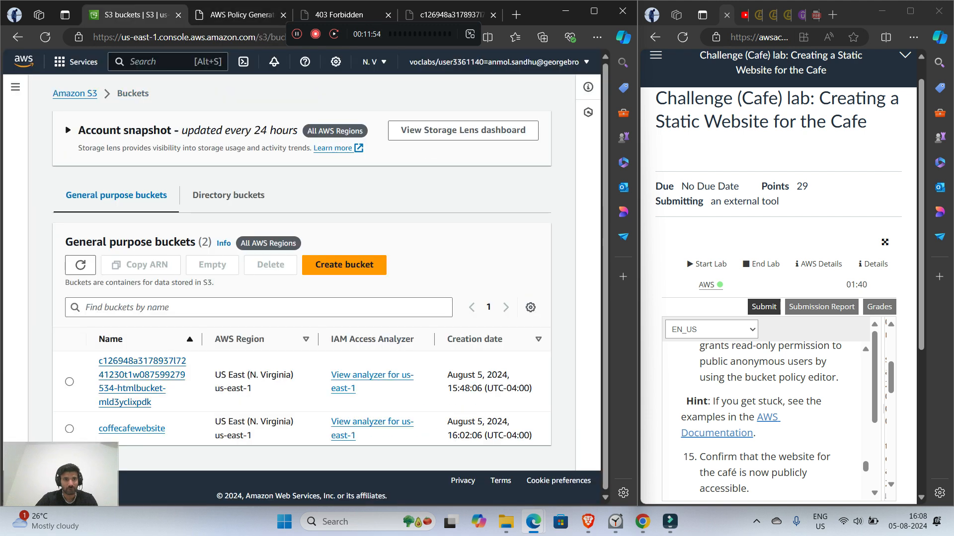
{"action": "left_click", "coordinate": [132, 428]}
{"action": "scroll", "coordinate": [298, 249], "scroll_direction": "down", "scroll_amount": 1}
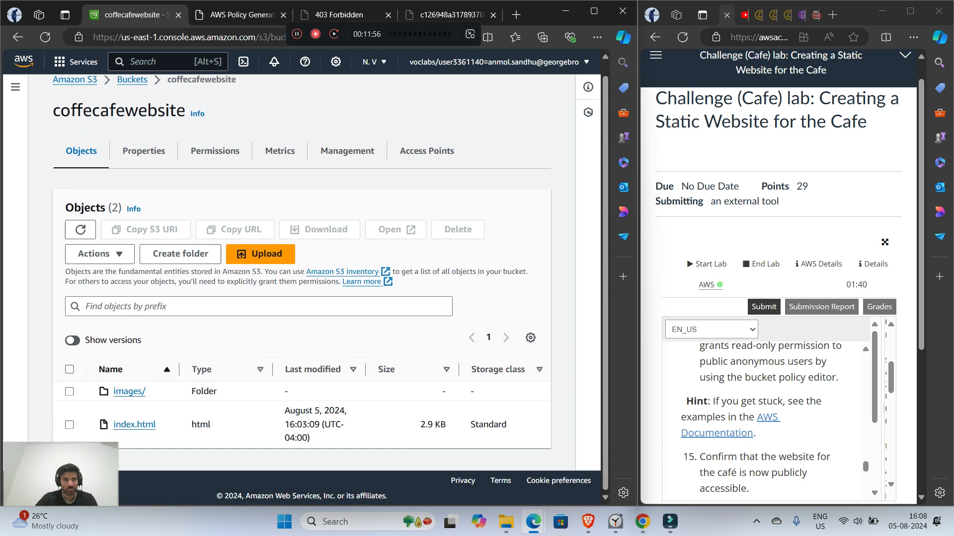
{"action": "left_click", "coordinate": [143, 159]}
{"action": "left_click", "coordinate": [235, 253]}
{"action": "left_click", "coordinate": [343, 15]}
{"action": "left_click", "coordinate": [241, 15]}
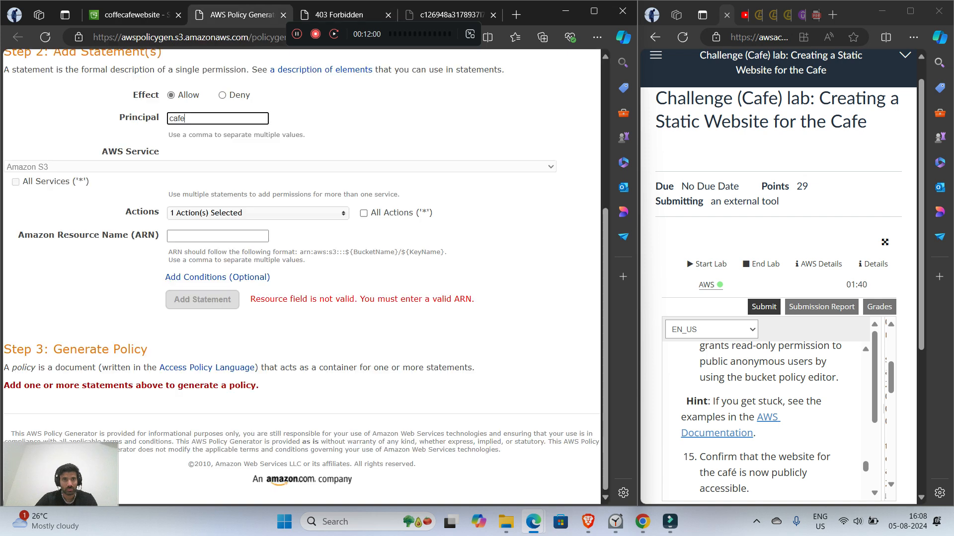
Step: Paste arn:aws:s3:::coffecafewebsite as the Amazon Resource Name and add the statement to the policy
{"action": "left_click", "coordinate": [169, 234]}
{"action": "right_click", "coordinate": [169, 234]}
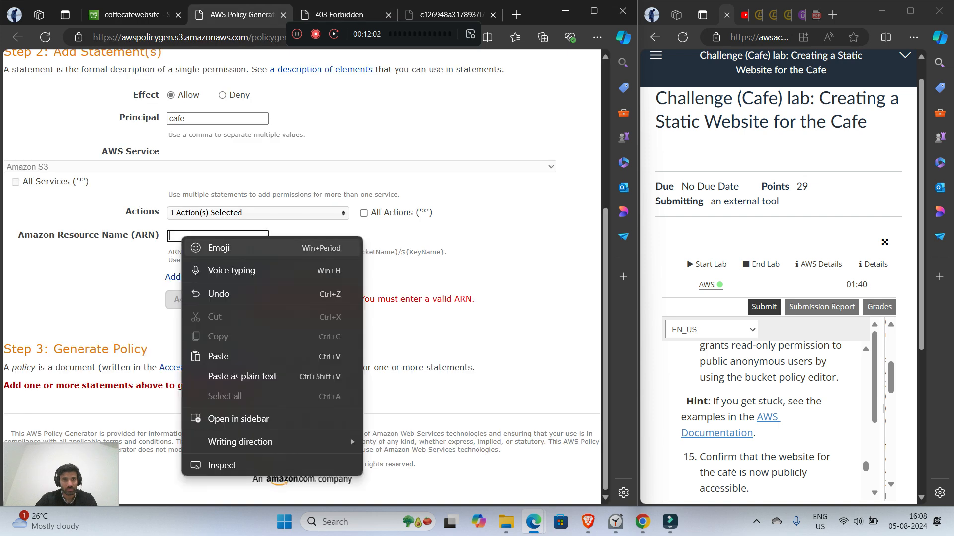
{"action": "left_click", "coordinate": [209, 356]}
{"action": "left_click", "coordinate": [202, 300]}
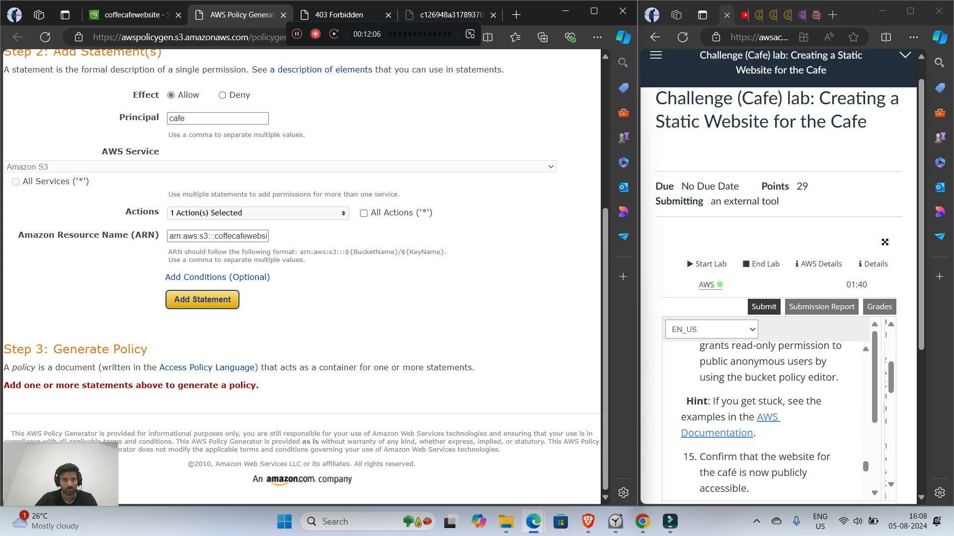
{"action": "scroll", "coordinate": [302, 277], "scroll_direction": "up", "scroll_amount": 4}
{"action": "scroll", "coordinate": [302, 277], "scroll_direction": "down", "scroll_amount": 4}
{"action": "scroll", "coordinate": [302, 277], "scroll_direction": "up", "scroll_amount": 3}
{"action": "scroll", "coordinate": [302, 277], "scroll_direction": "down", "scroll_amount": 3}
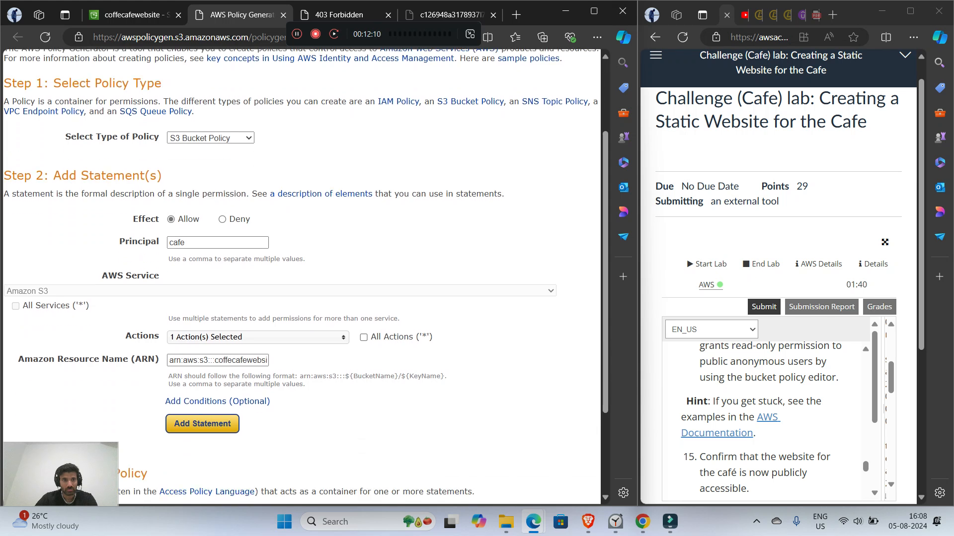
{"action": "left_click", "coordinate": [202, 299]}
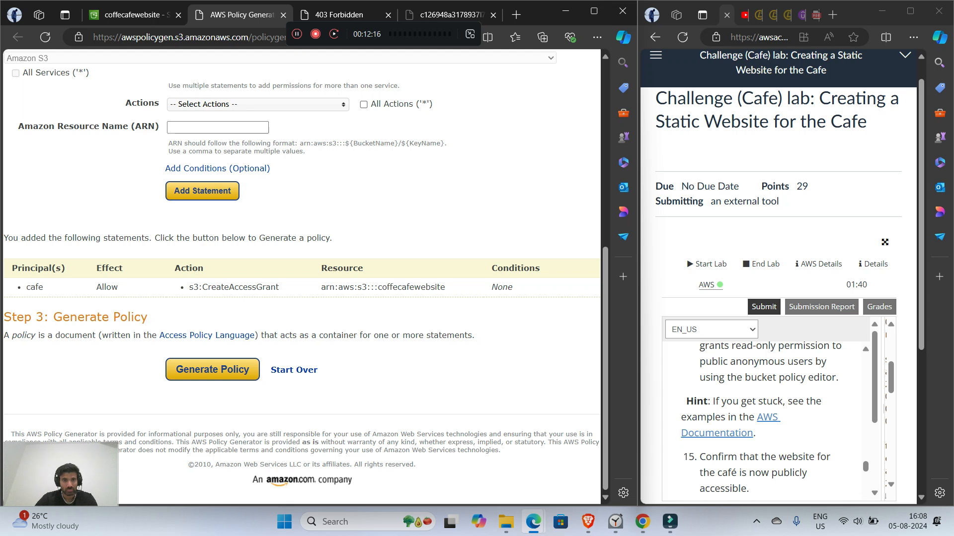
Step: Generate the policy, copy its full JSON document and close the document
{"action": "left_click", "coordinate": [212, 370]}
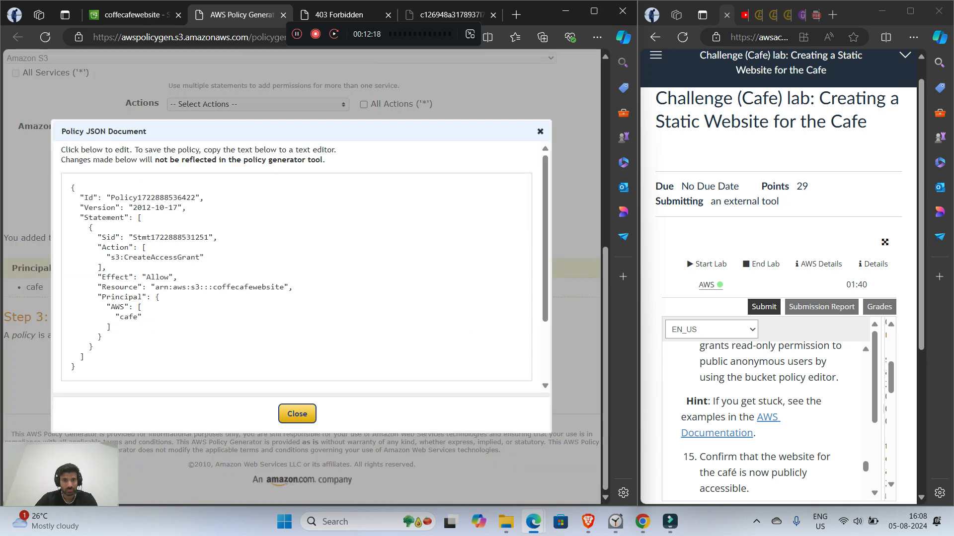
{"action": "left_click_drag", "start_coordinate": [77, 368], "coordinate": [72, 187]}
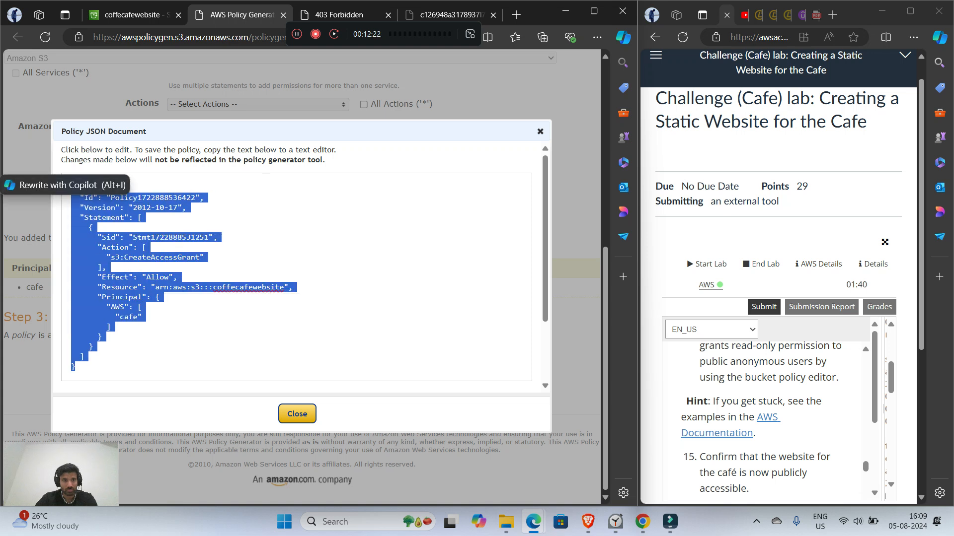
{"action": "right_click", "coordinate": [98, 215]}
{"action": "left_click", "coordinate": [134, 292]}
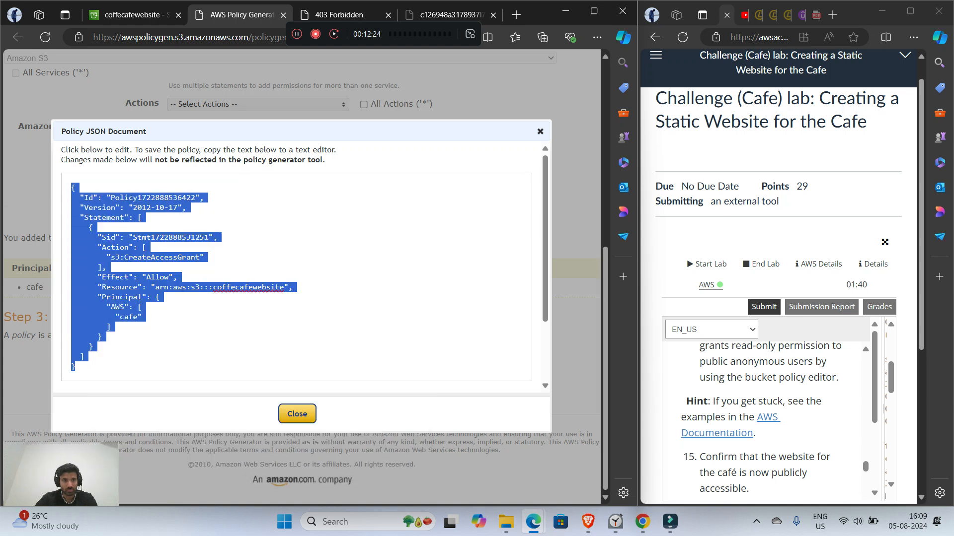
{"action": "left_click", "coordinate": [103, 337]}
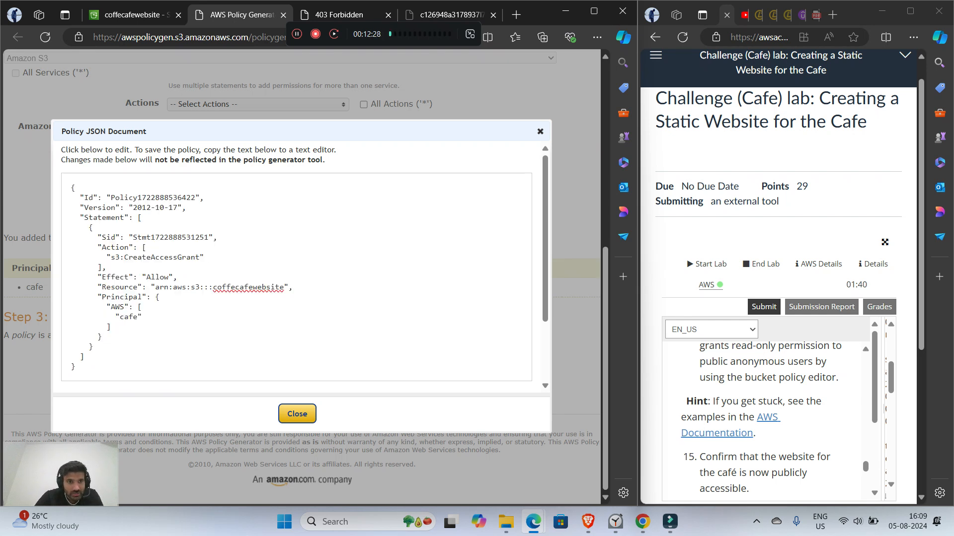
{"action": "left_click", "coordinate": [540, 132]}
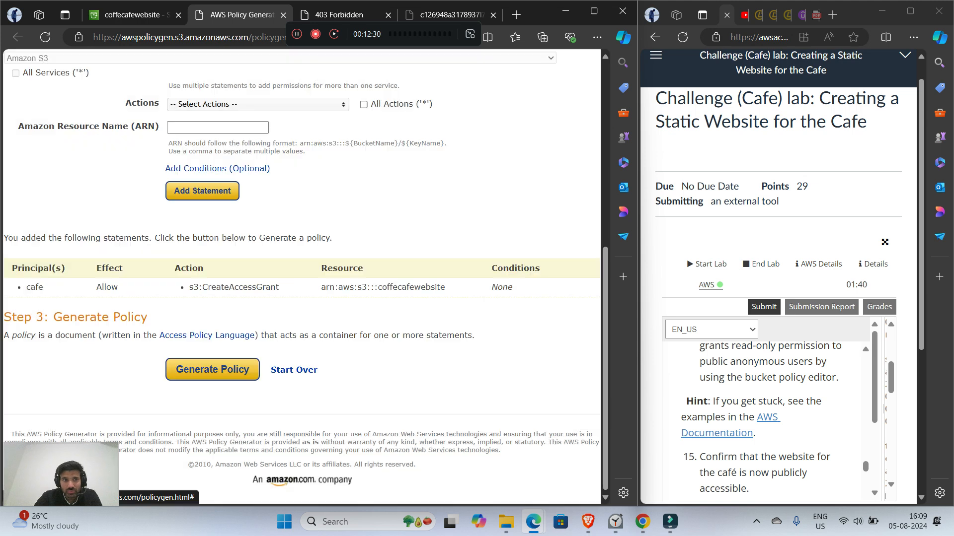
Step: Open the AWS Documentation examples linked in the lab hint and move that page into its own browser window
{"action": "left_click", "coordinate": [717, 433]}
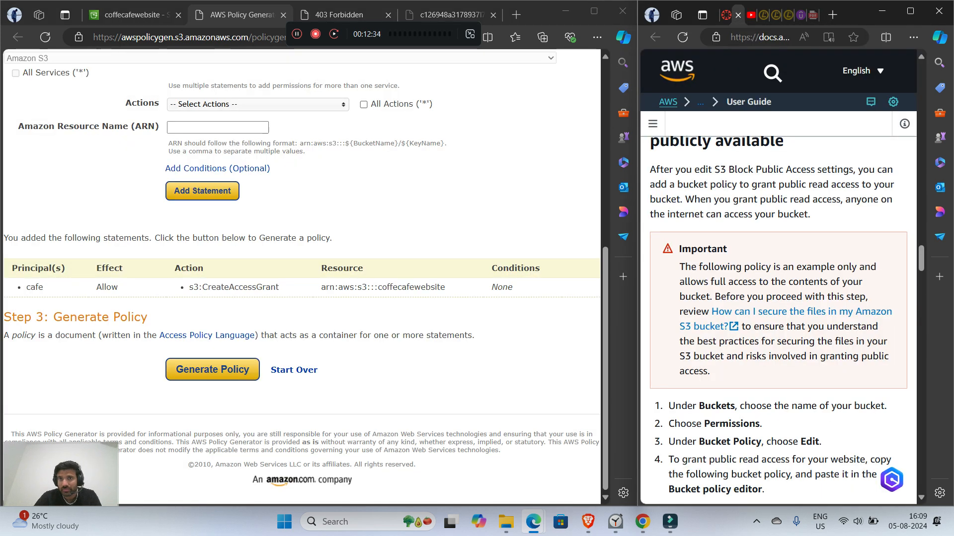
{"action": "left_click_drag", "start_coordinate": [738, 15], "coordinate": [455, 15]}
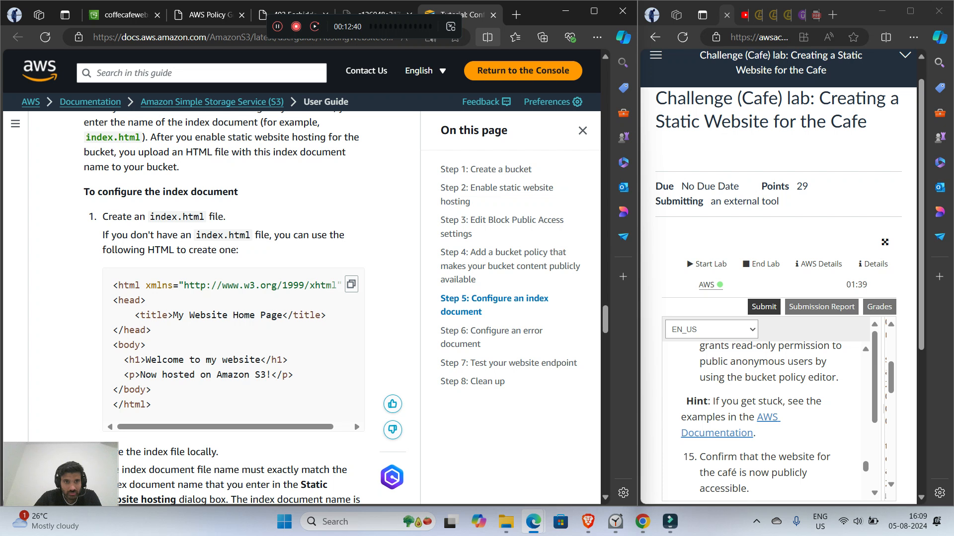
{"action": "left_click_drag", "start_coordinate": [454, 15], "coordinate": [454, 212]}
{"action": "scroll", "coordinate": [330, 367], "scroll_direction": "down", "scroll_amount": 3}
{"action": "left_click_drag", "start_coordinate": [329, 210], "coordinate": [401, 90]}
Step: Examine the tutorial's Step 4 on adding a bucket policy, including its example policy for public read access
{"action": "scroll", "coordinate": [298, 323], "scroll_direction": "up", "scroll_amount": 3}
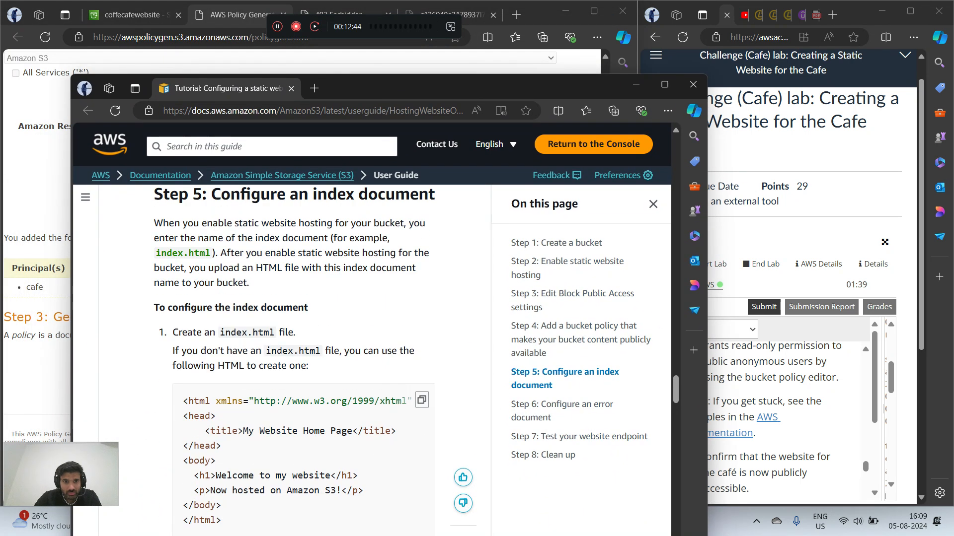
{"action": "scroll", "coordinate": [298, 357], "scroll_direction": "down", "scroll_amount": 3}
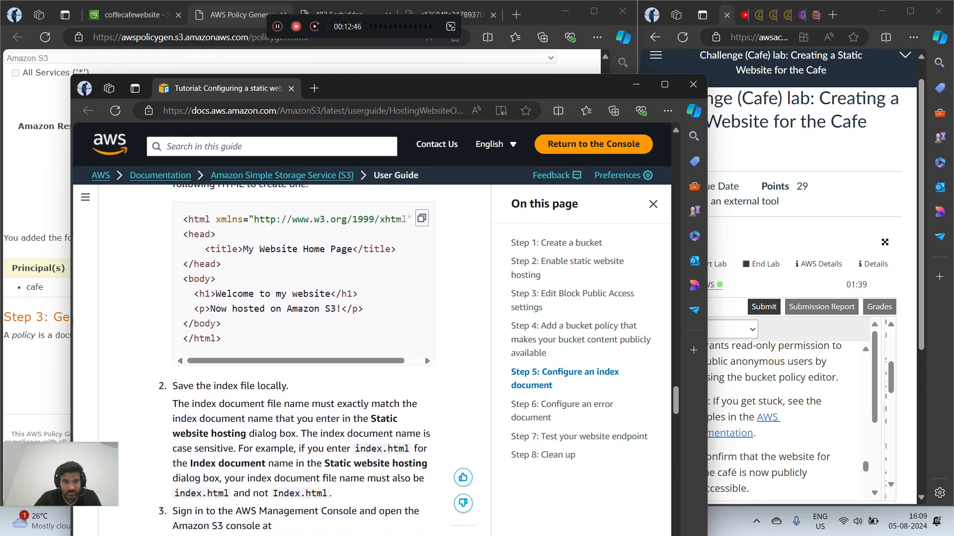
{"action": "mouse_move", "coordinate": [298, 356]}
{"action": "left_mouse_down"}
{"action": "mouse_move", "coordinate": [318, 356]}
{"action": "mouse_move", "coordinate": [298, 356]}
{"action": "left_mouse_up"}
{"action": "scroll", "coordinate": [298, 356], "scroll_direction": "up", "scroll_amount": 1}
{"action": "scroll", "coordinate": [298, 348], "scroll_direction": "up", "scroll_amount": 2}
{"action": "scroll", "coordinate": [298, 348], "scroll_direction": "down", "scroll_amount": 15}
{"action": "scroll", "coordinate": [298, 357], "scroll_direction": "down", "scroll_amount": 10}
{"action": "scroll", "coordinate": [298, 358], "scroll_direction": "up", "scroll_amount": 5}
{"action": "scroll", "coordinate": [298, 357], "scroll_direction": "up", "scroll_amount": 15}
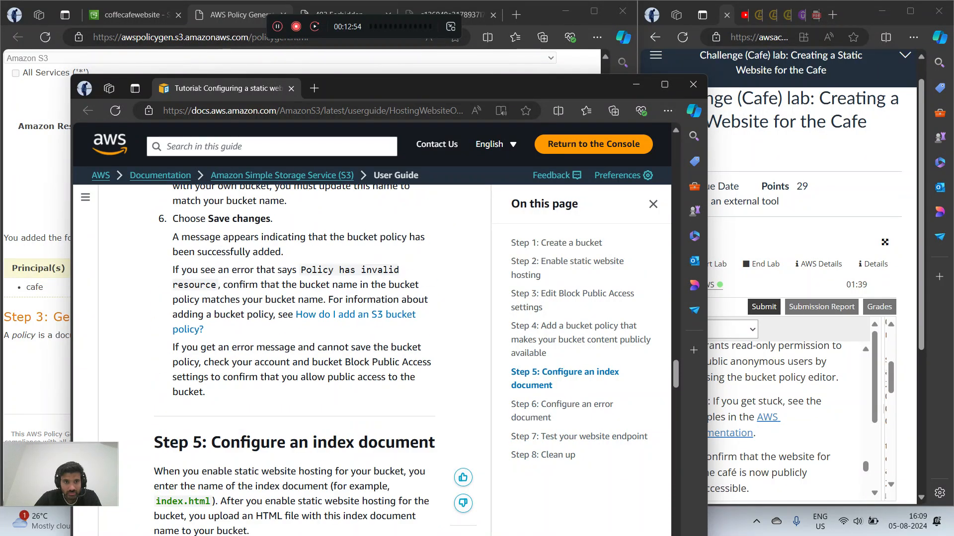
{"action": "scroll", "coordinate": [298, 358], "scroll_direction": "up", "scroll_amount": 10}
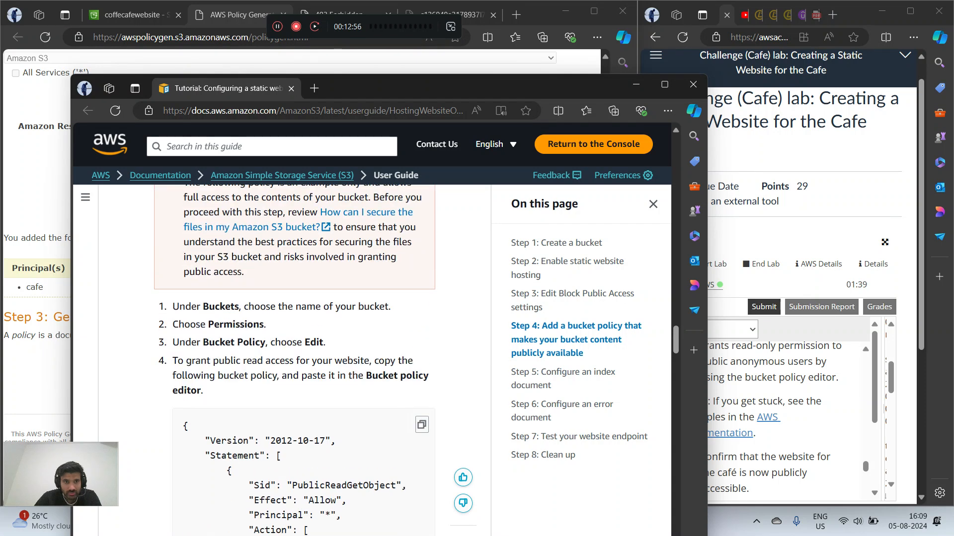
{"action": "scroll", "coordinate": [298, 358], "scroll_direction": "down", "scroll_amount": 3}
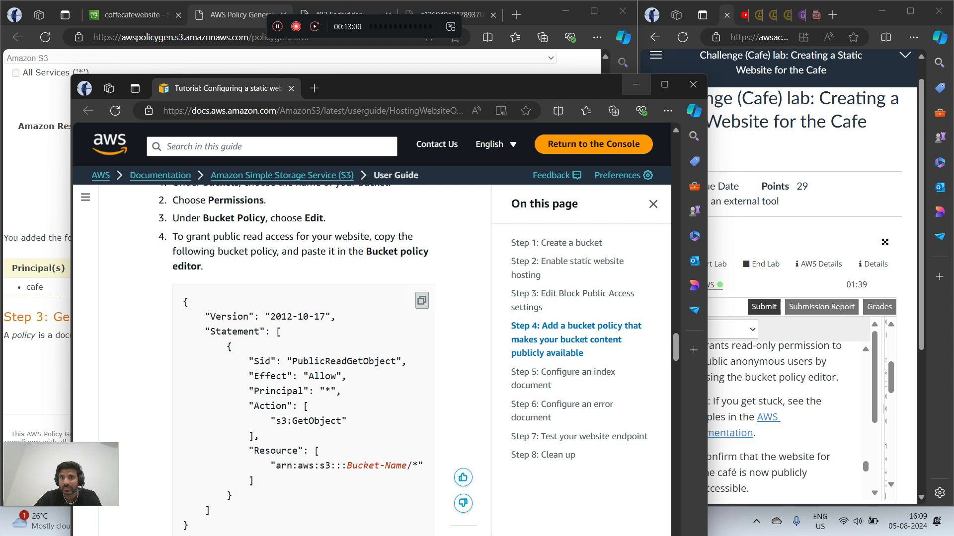
Step: Put the documentation window away, close the AWS Policy Generator page and return to the permissions of the coffecafewebsite bucket
{"action": "left_click", "coordinate": [636, 84]}
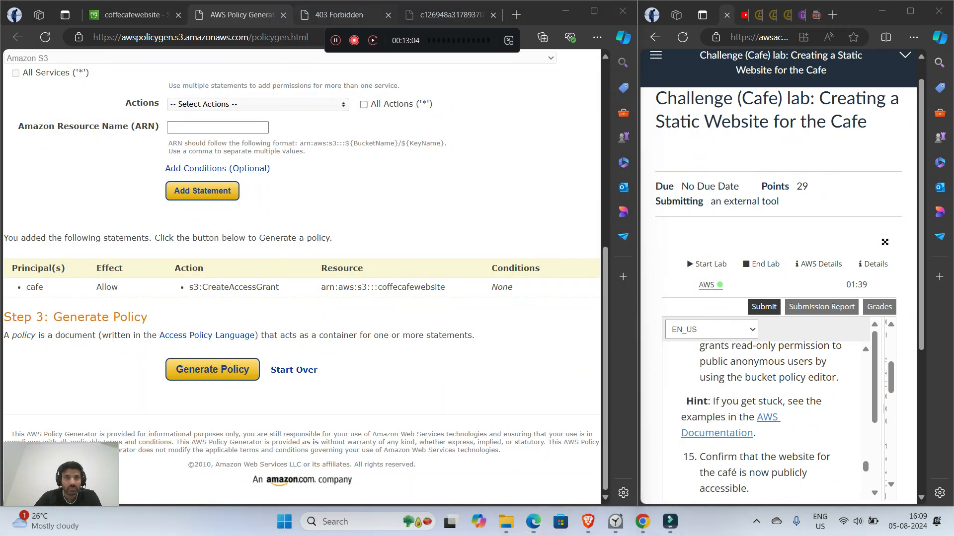
{"action": "left_click", "coordinate": [283, 15]}
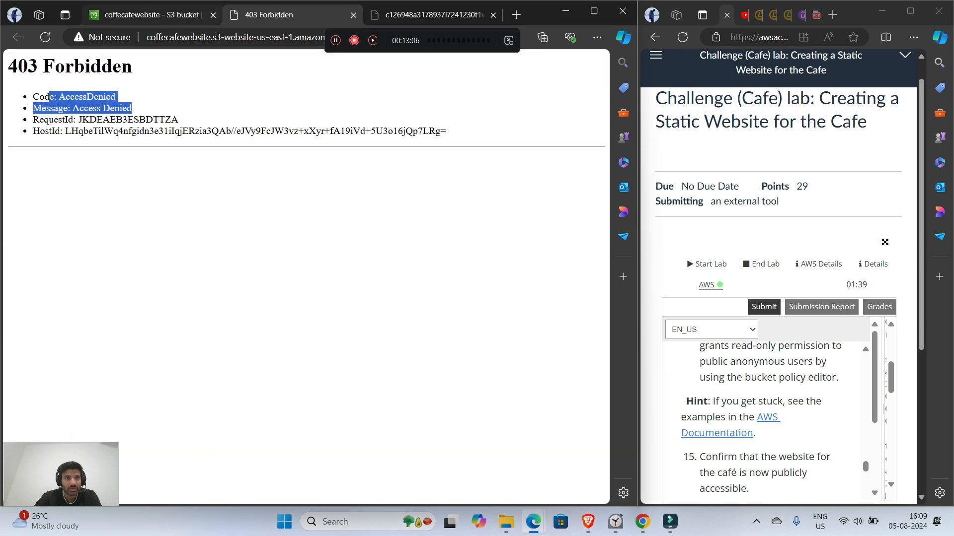
{"action": "left_click", "coordinate": [151, 15]}
{"action": "scroll", "coordinate": [302, 273], "scroll_direction": "down", "scroll_amount": 7}
{"action": "scroll", "coordinate": [302, 273], "scroll_direction": "up", "scroll_amount": 7}
{"action": "scroll", "coordinate": [301, 273], "scroll_direction": "down", "scroll_amount": 4}
{"action": "scroll", "coordinate": [302, 273], "scroll_direction": "down", "scroll_amount": 4}
{"action": "scroll", "coordinate": [302, 273], "scroll_direction": "up", "scroll_amount": 9}
{"action": "left_click", "coordinate": [215, 165]}
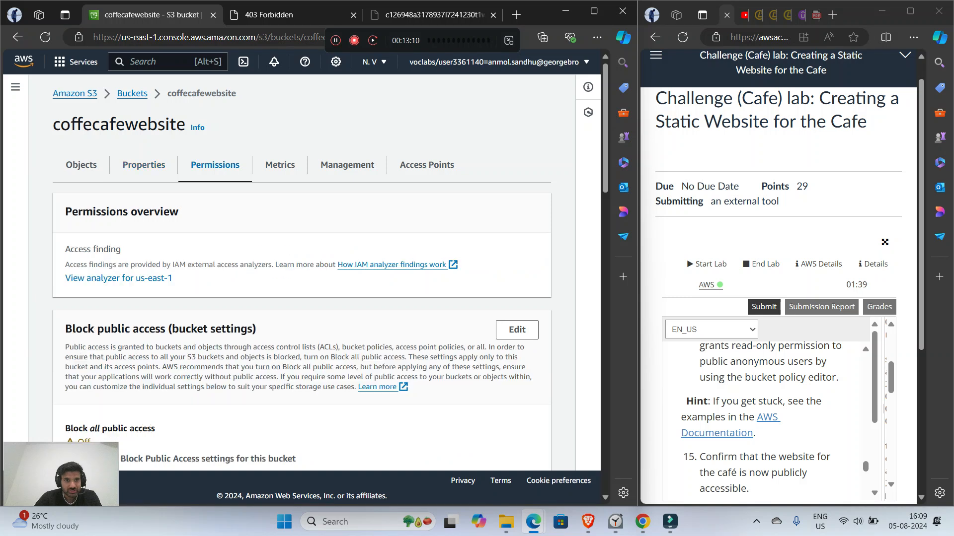
Step: Open the bucket policy for editing and paste the copied PublicReadGetObject example policy into it
{"action": "scroll", "coordinate": [301, 273], "scroll_direction": "down", "scroll_amount": 7}
{"action": "scroll", "coordinate": [302, 273], "scroll_direction": "down", "scroll_amount": 1}
{"action": "scroll", "coordinate": [302, 273], "scroll_direction": "up", "scroll_amount": 4}
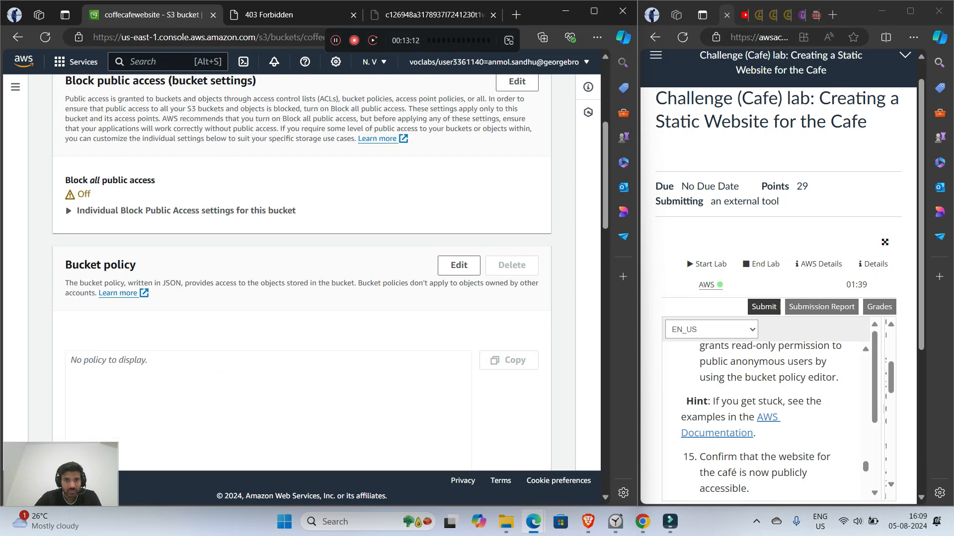
{"action": "left_click", "coordinate": [459, 265]}
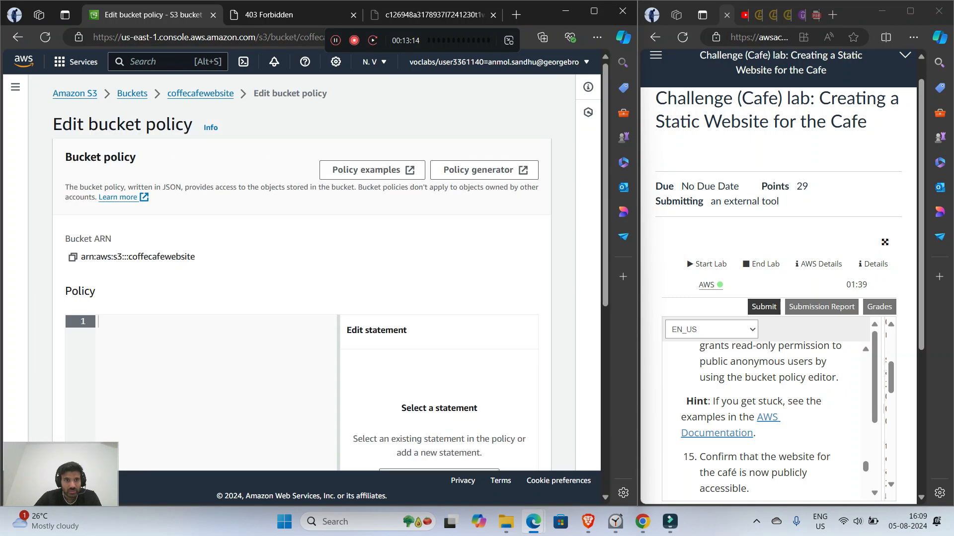
{"action": "right_click", "coordinate": [101, 338]}
{"action": "left_click", "coordinate": [129, 208]}
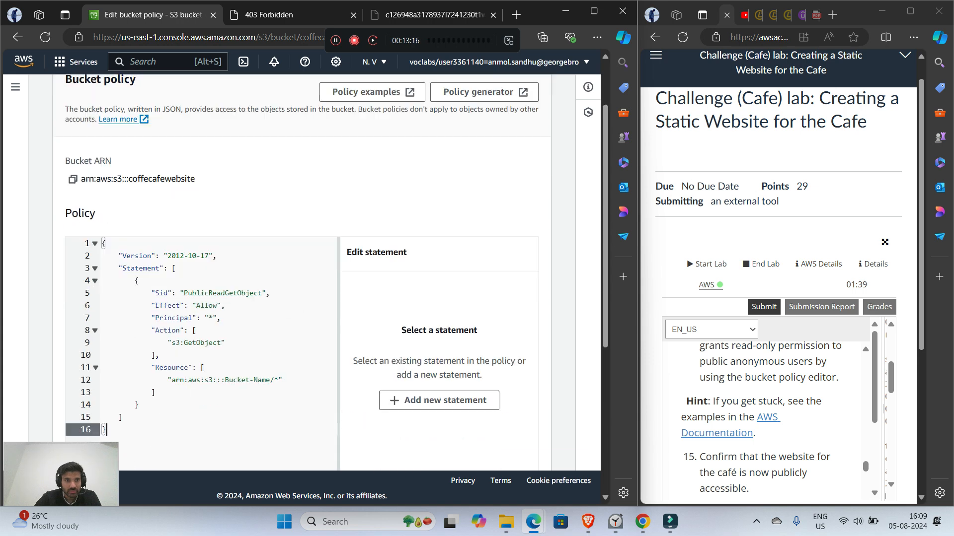
Step: Replace the Bucket-Name placeholder in the policy's Resource ARN so it reads arn:aws:s3:::coffecafewebsite/*
{"action": "left_click", "coordinate": [271, 200]}
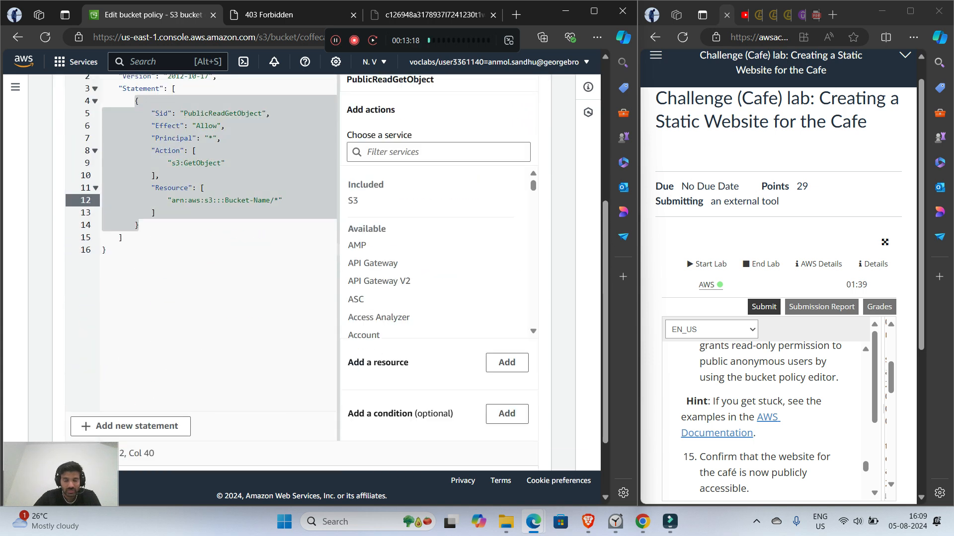
{"action": "key", "text": "BackSpace"}
{"action": "key", "text": "BackSpace"}
{"action": "key", "text": "BackSpace"}
{"action": "key", "text": "BackSpace"}
{"action": "key", "text": "BackSpace"}
{"action": "key", "text": "BackSpace"}
{"action": "key", "text": "BackSpace"}
{"action": "key", "text": "BackSpace"}
{"action": "key", "text": "BackSpace"}
{"action": "key", "text": "BackSpace"}
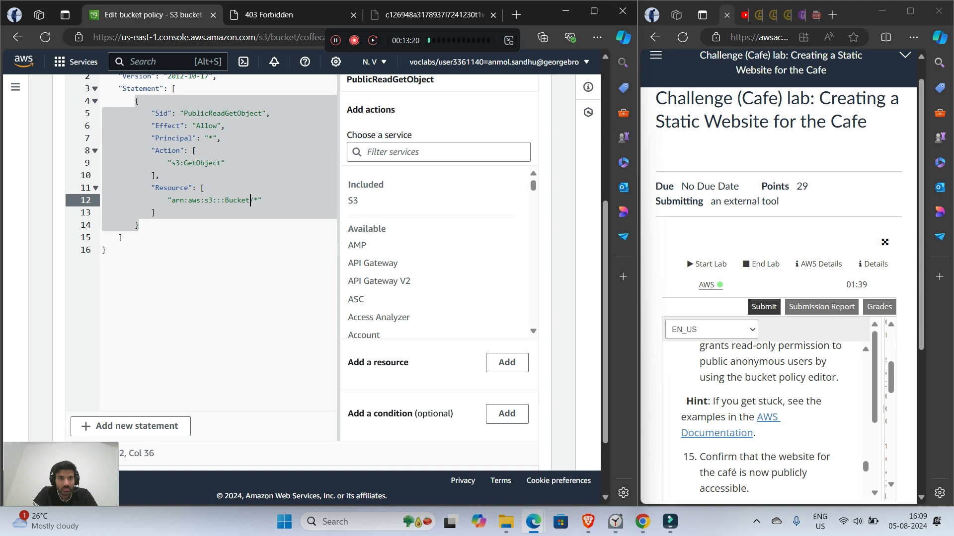
{"action": "key", "text": "BackSpace"}
{"action": "type", "text": "ca"}
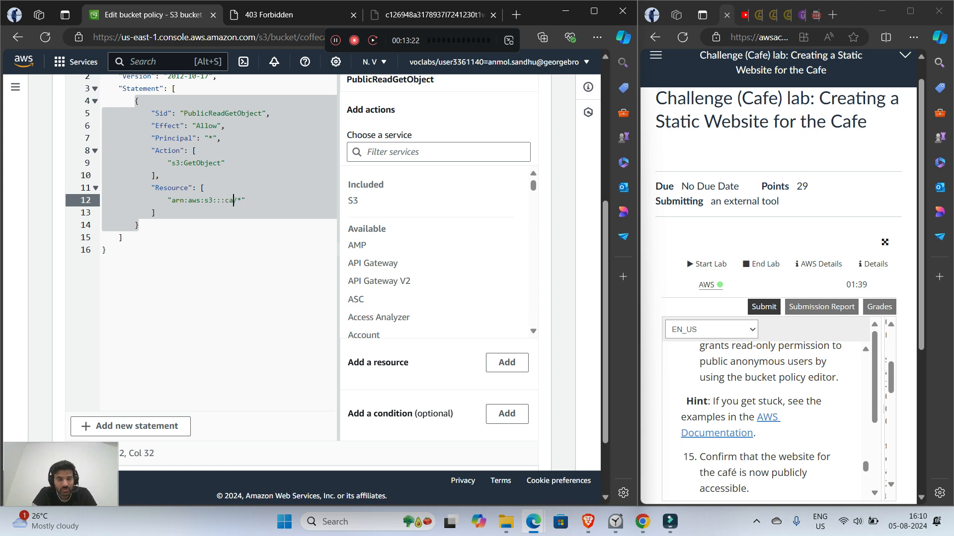
{"action": "key", "text": "BackSpace"}
{"action": "key", "text": "BackSpace"}
{"action": "key", "text": "BackSpace"}
{"action": "key", "text": "BackSpace"}
{"action": "type", "text": "coffe"}
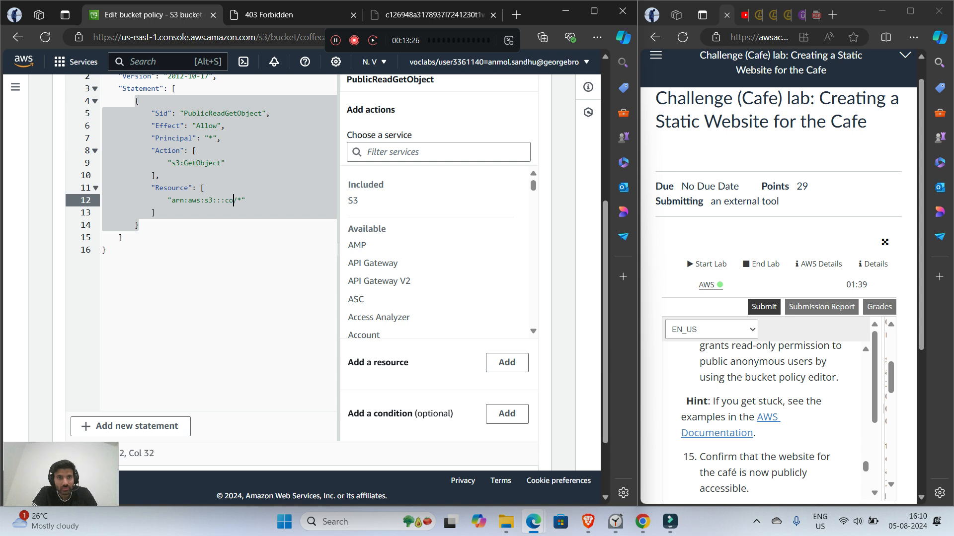
{"action": "type", "text": "cafe"}
{"action": "type", "text": "bsite"}
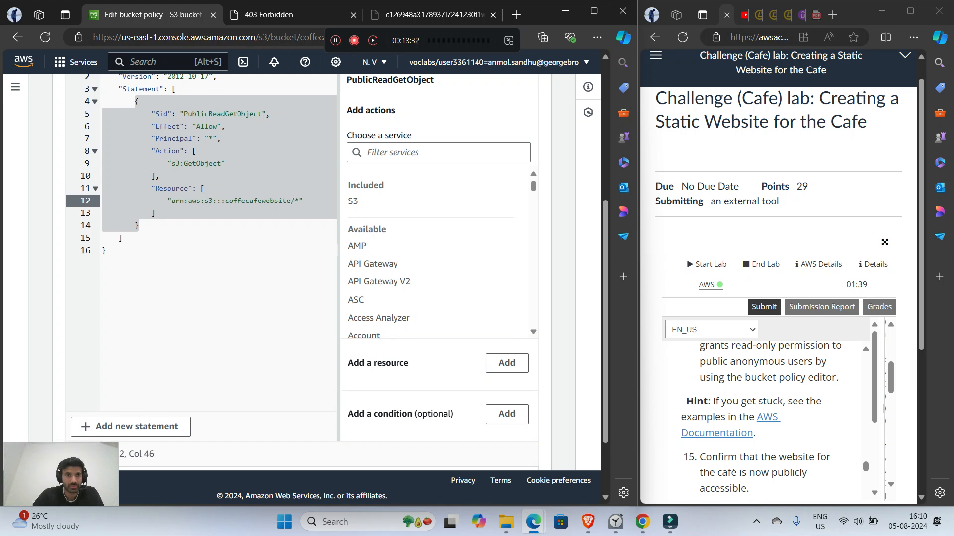
Step: Check the complete policy JSON and save the bucket policy changes
{"action": "scroll", "coordinate": [301, 268], "scroll_direction": "up", "scroll_amount": 5}
{"action": "scroll", "coordinate": [199, 298], "scroll_direction": "down", "scroll_amount": 5}
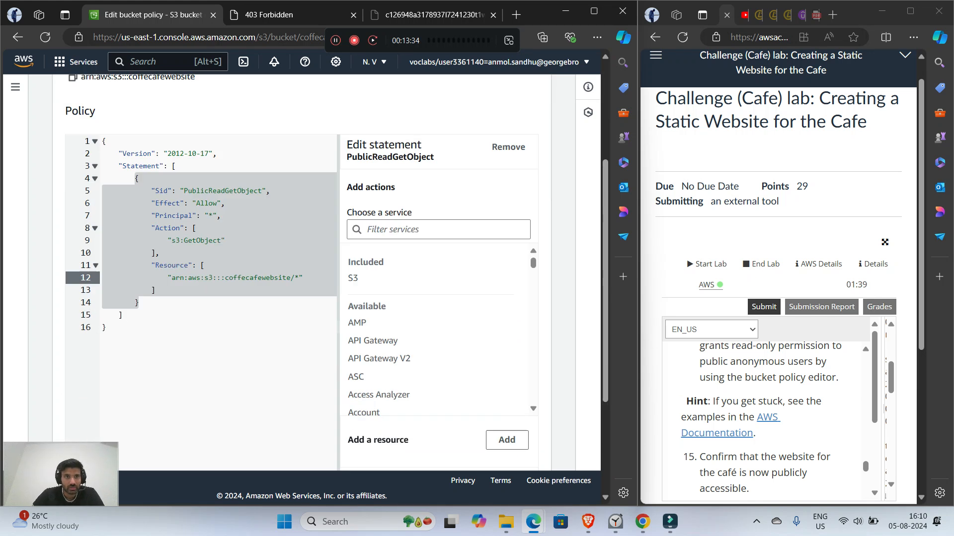
{"action": "left_click", "coordinate": [106, 197]}
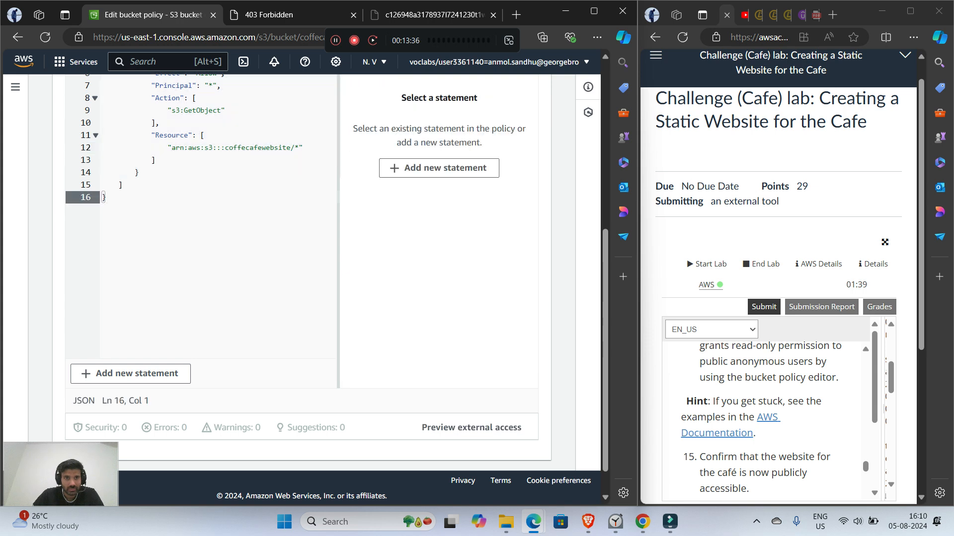
{"action": "scroll", "coordinate": [301, 268], "scroll_direction": "up", "scroll_amount": 5}
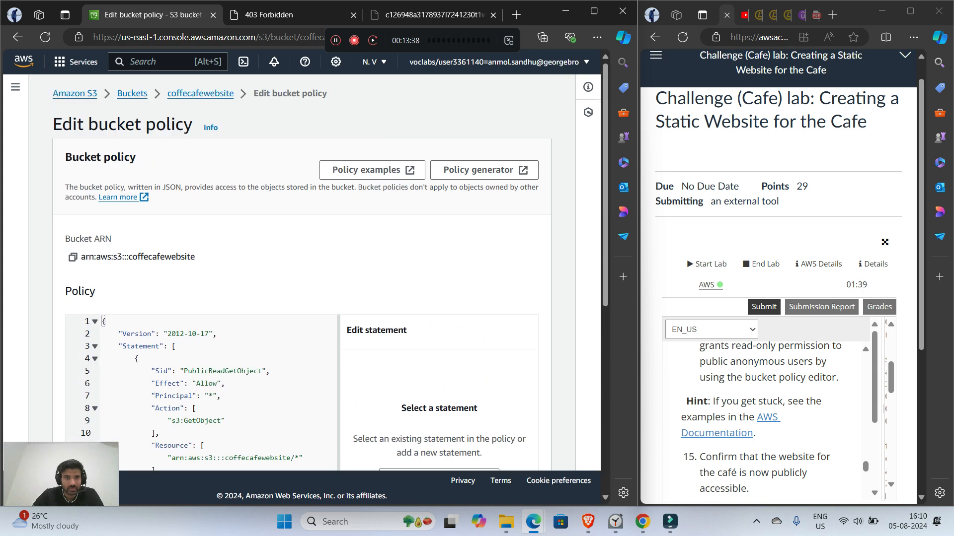
{"action": "scroll", "coordinate": [301, 268], "scroll_direction": "down", "scroll_amount": 5}
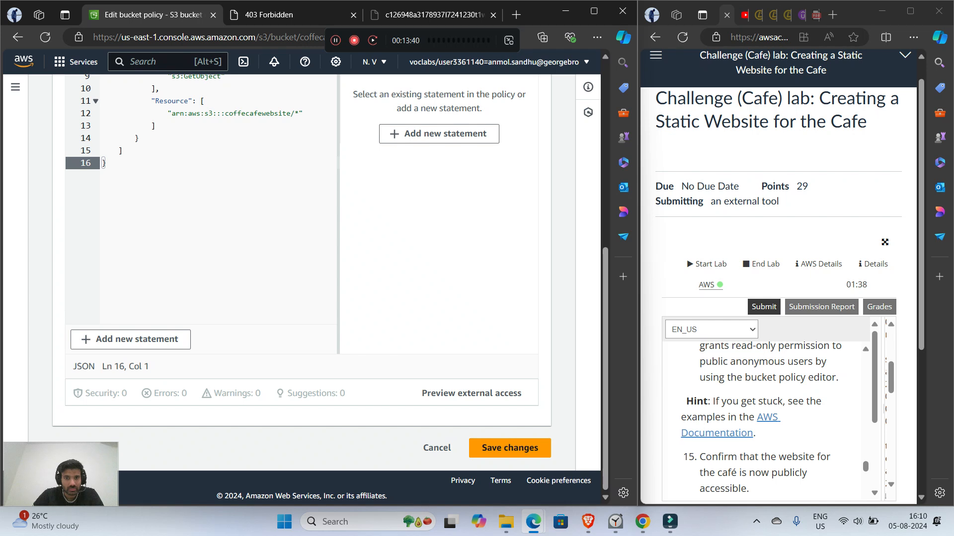
{"action": "left_click", "coordinate": [504, 448]}
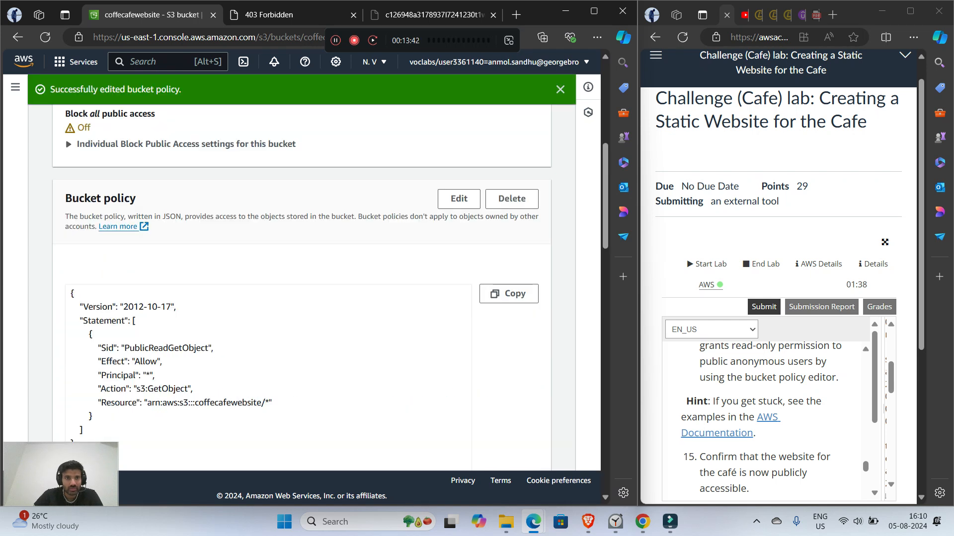
Step: Look over the saved bucket permissions, and open the bucket website endpoint from the static website hosting properties
{"action": "scroll", "coordinate": [301, 268], "scroll_direction": "down", "scroll_amount": 10}
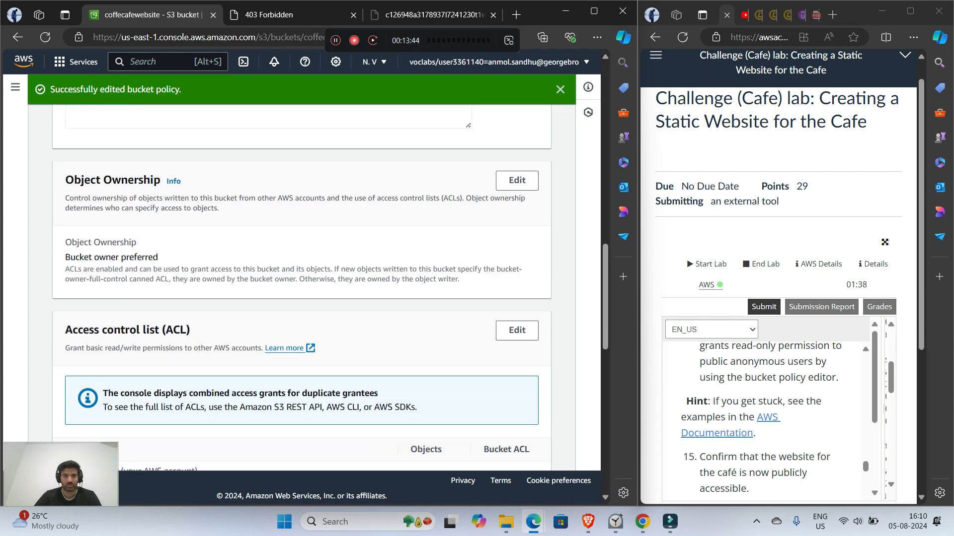
{"action": "scroll", "coordinate": [301, 268], "scroll_direction": "up", "scroll_amount": 15}
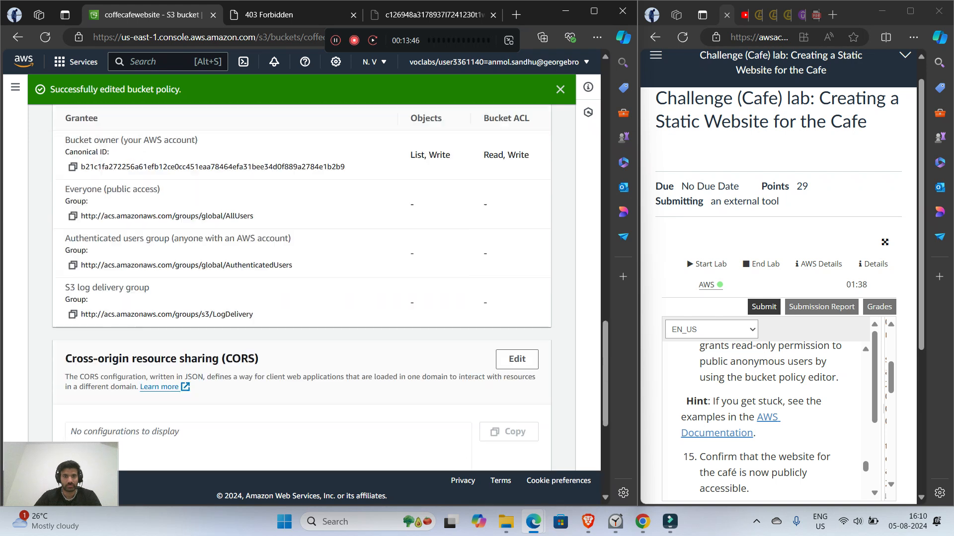
{"action": "scroll", "coordinate": [301, 268], "scroll_direction": "up", "scroll_amount": 2}
{"action": "scroll", "coordinate": [301, 269], "scroll_direction": "down", "scroll_amount": 10}
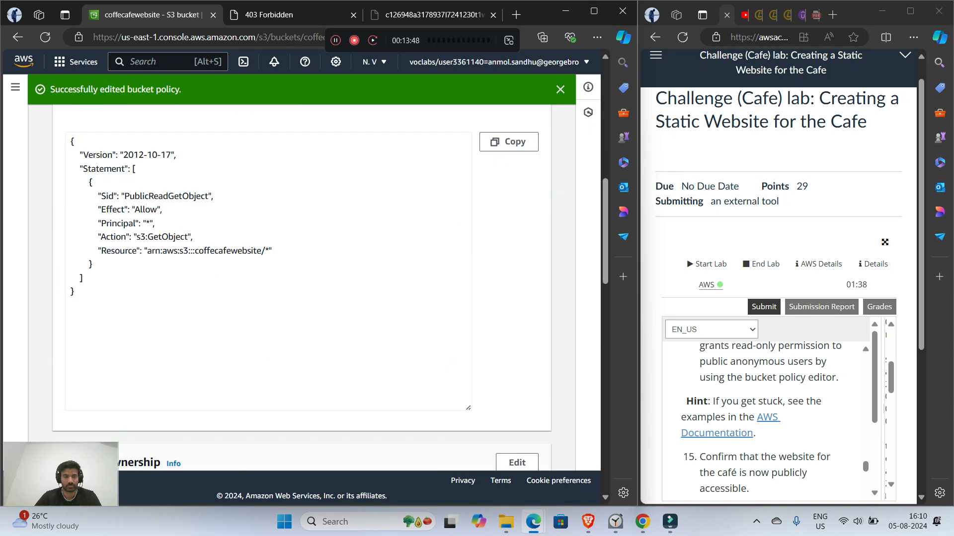
{"action": "scroll", "coordinate": [301, 268], "scroll_direction": "up", "scroll_amount": 5}
{"action": "scroll", "coordinate": [301, 268], "scroll_direction": "up", "scroll_amount": 9}
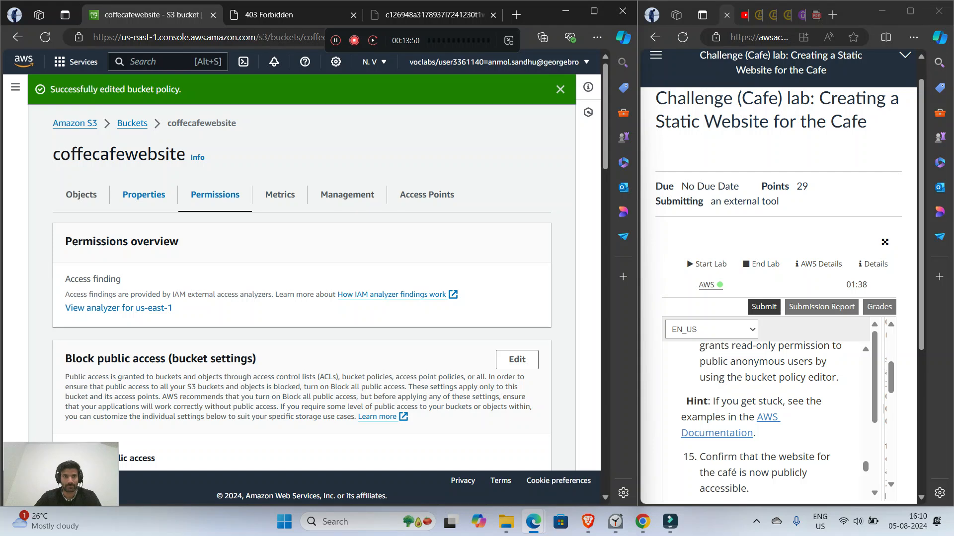
{"action": "left_click", "coordinate": [143, 194]}
{"action": "scroll", "coordinate": [143, 193], "scroll_direction": "down", "scroll_amount": 13}
{"action": "scroll", "coordinate": [301, 268], "scroll_direction": "down", "scroll_amount": 10}
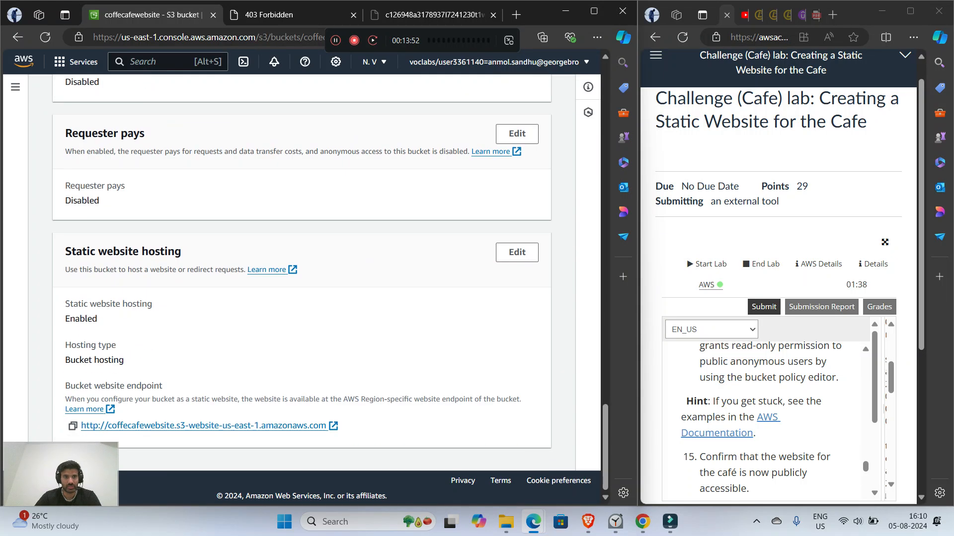
{"action": "left_click", "coordinate": [204, 425]}
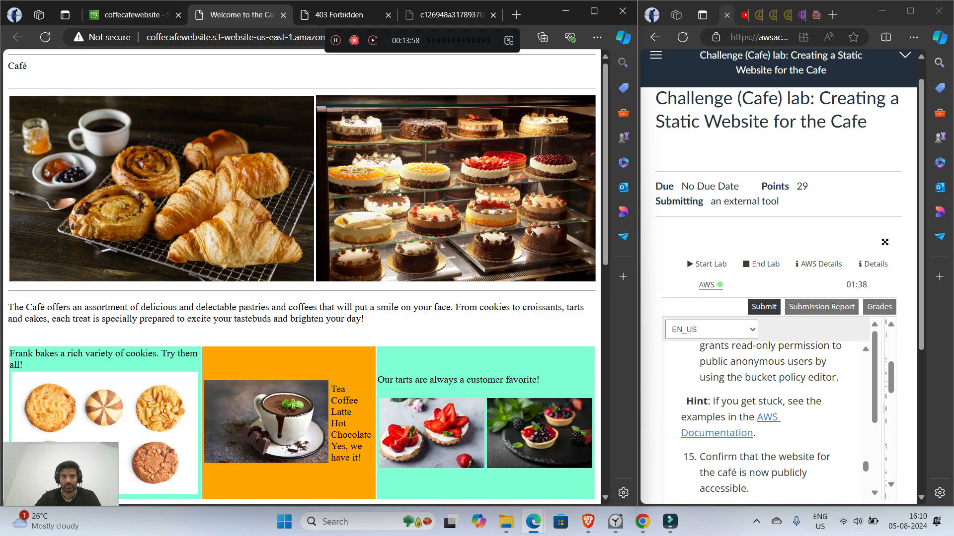
Step: Read lab step 15 on confirming that the café website is publicly accessible, and view the website again
{"action": "left_click", "coordinate": [134, 14]}
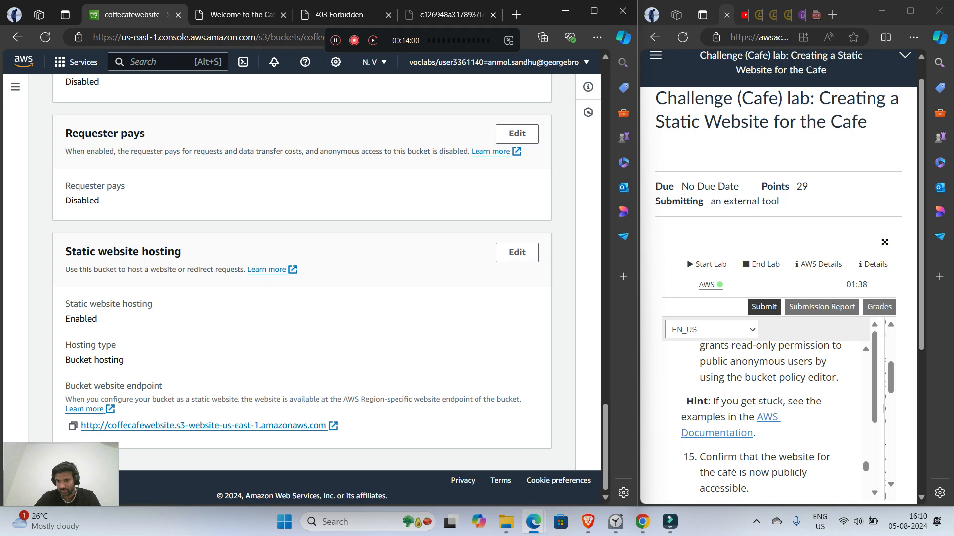
{"action": "scroll", "coordinate": [770, 417], "scroll_direction": "down", "scroll_amount": 3}
{"action": "scroll", "coordinate": [770, 417], "scroll_direction": "up", "scroll_amount": 1}
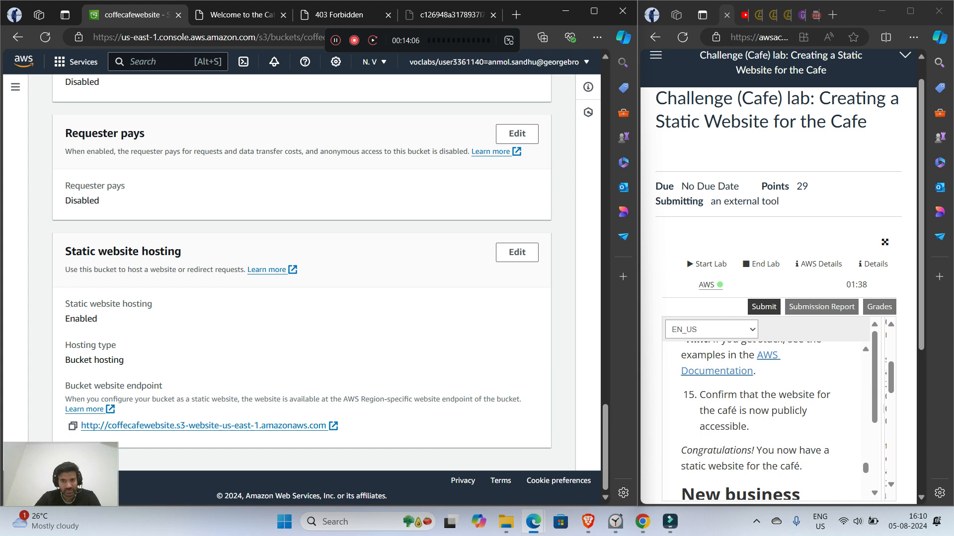
{"action": "scroll", "coordinate": [770, 417], "scroll_direction": "down", "scroll_amount": 3}
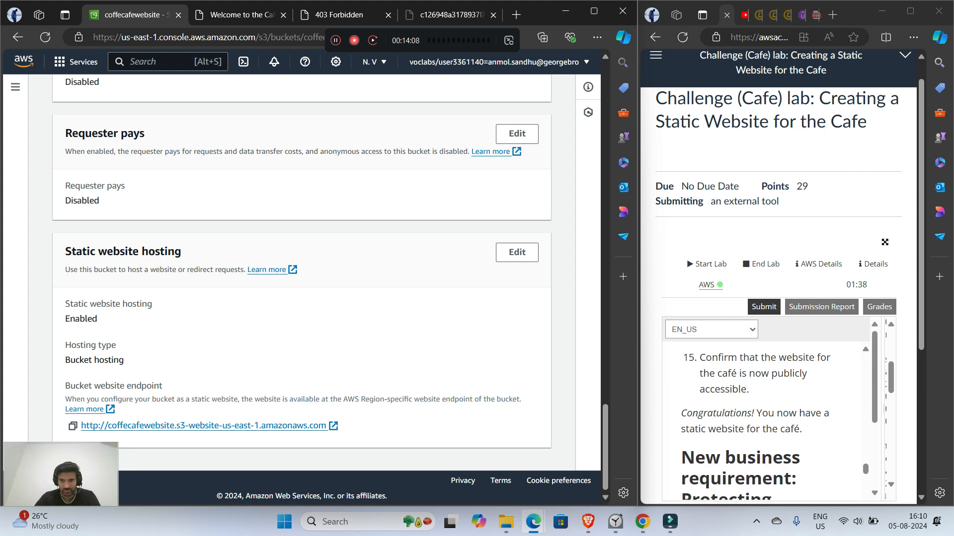
{"action": "scroll", "coordinate": [769, 417], "scroll_direction": "up", "scroll_amount": 4}
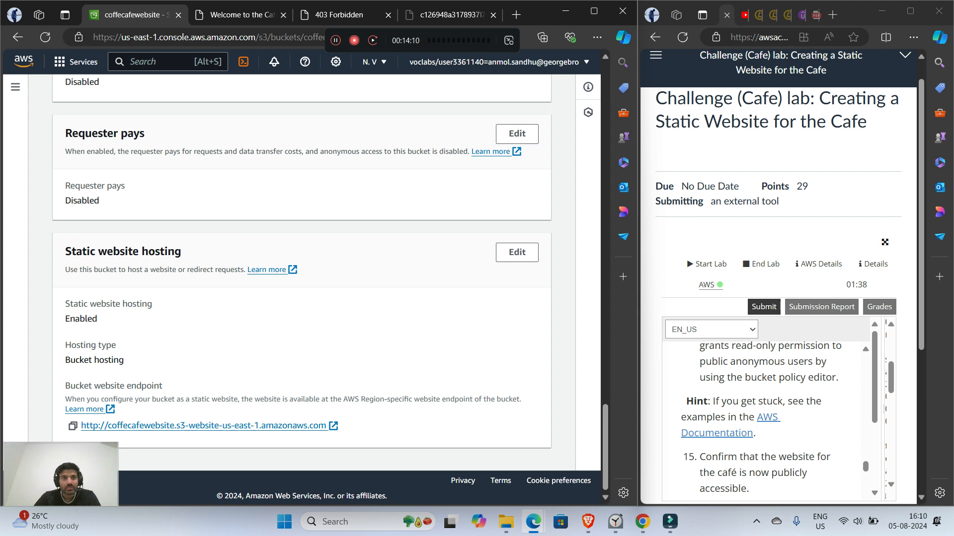
{"action": "left_click", "coordinate": [242, 15]}
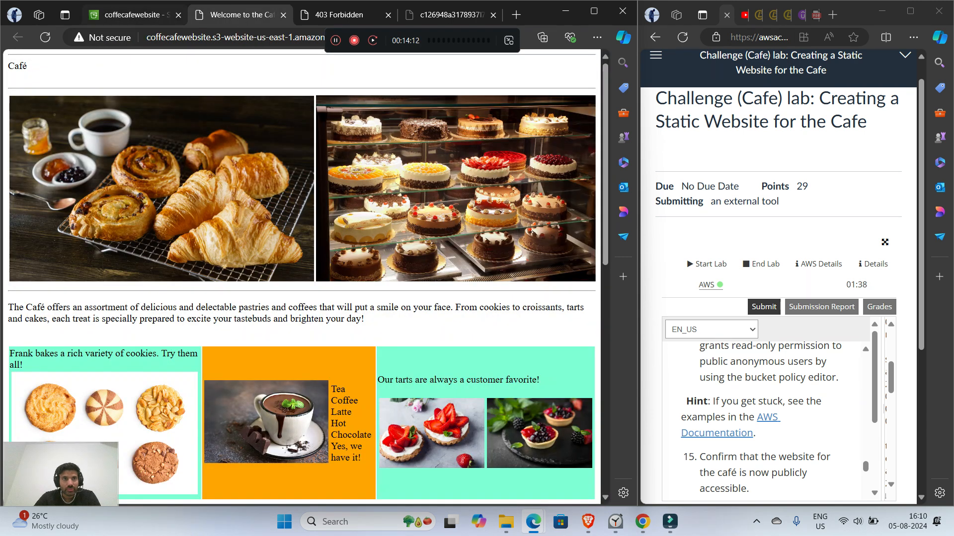
Step: Review the saved bucket policy in the bucket's permissions, examining its Principal, Action and Resource lines
{"action": "left_click", "coordinate": [131, 15]}
{"action": "scroll", "coordinate": [302, 274], "scroll_direction": "up", "scroll_amount": 15}
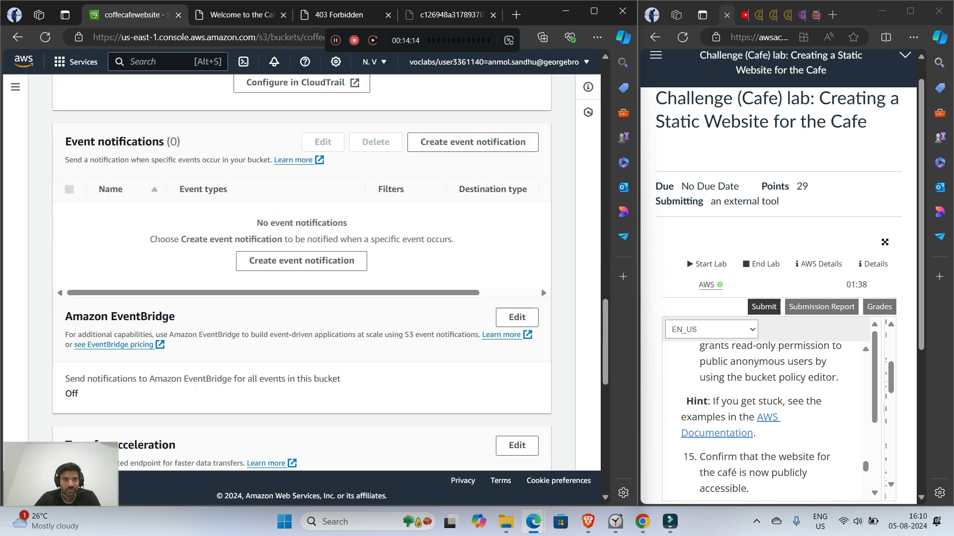
{"action": "scroll", "coordinate": [301, 273], "scroll_direction": "up", "scroll_amount": 8}
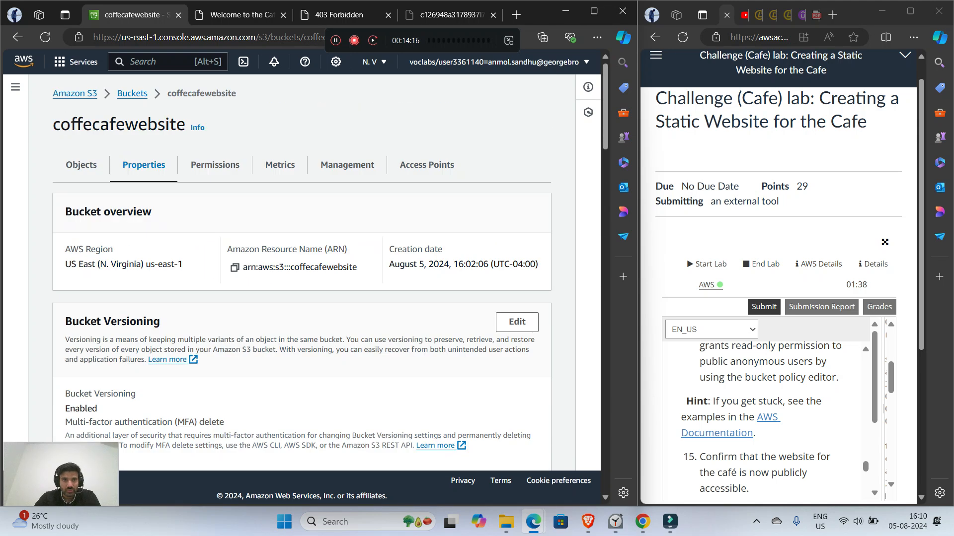
{"action": "left_click", "coordinate": [215, 164]}
{"action": "scroll", "coordinate": [215, 165], "scroll_direction": "down", "scroll_amount": 12}
{"action": "scroll", "coordinate": [215, 165], "scroll_direction": "up", "scroll_amount": 6}
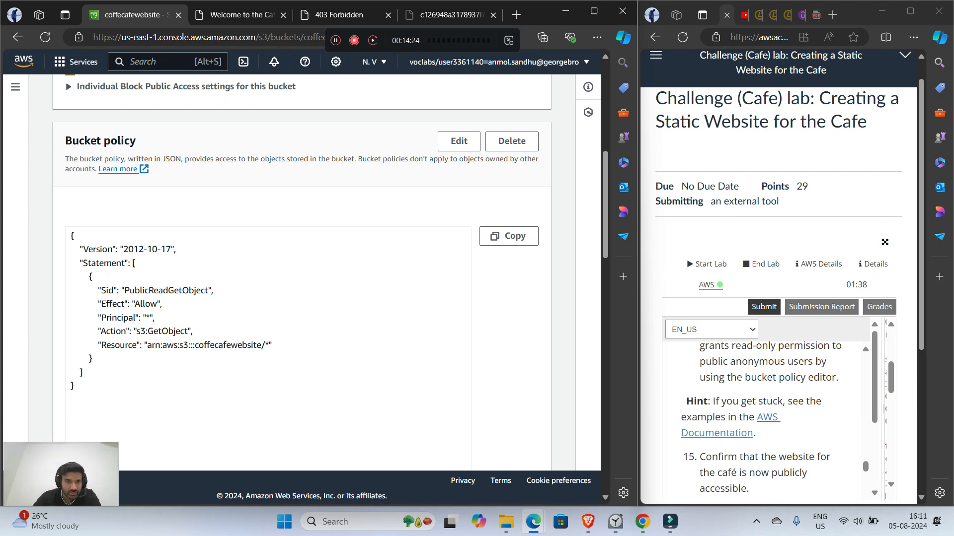
{"action": "left_click_drag", "start_coordinate": [146, 318], "coordinate": [261, 344]}
{"action": "left_click", "coordinate": [261, 346]}
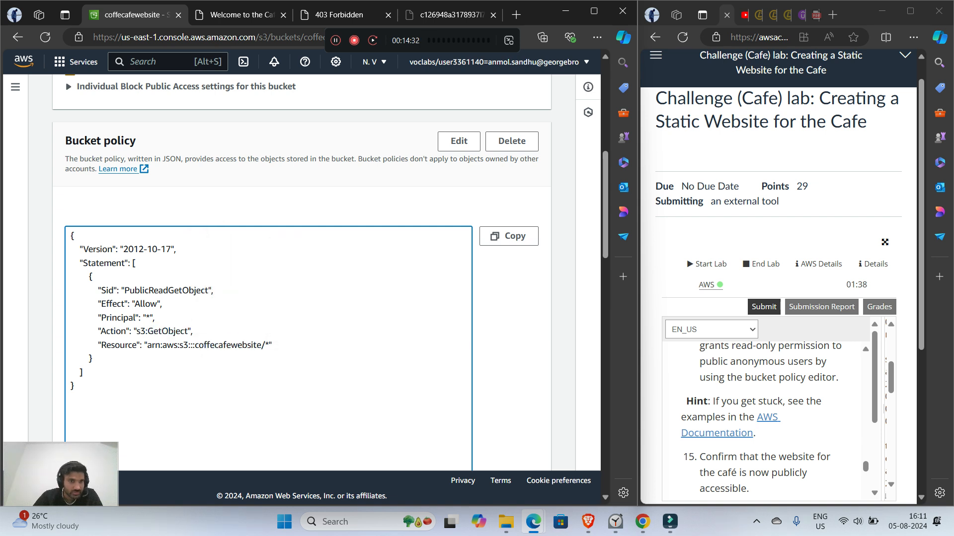
{"action": "left_click_drag", "start_coordinate": [155, 345], "coordinate": [262, 353]}
{"action": "left_click", "coordinate": [262, 354]}
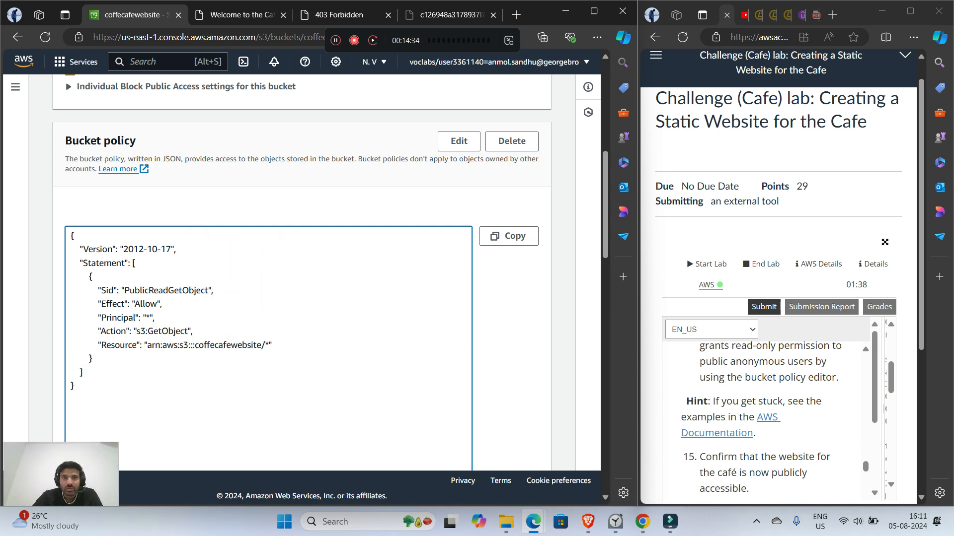
{"action": "scroll", "coordinate": [301, 273], "scroll_direction": "up", "scroll_amount": 8}
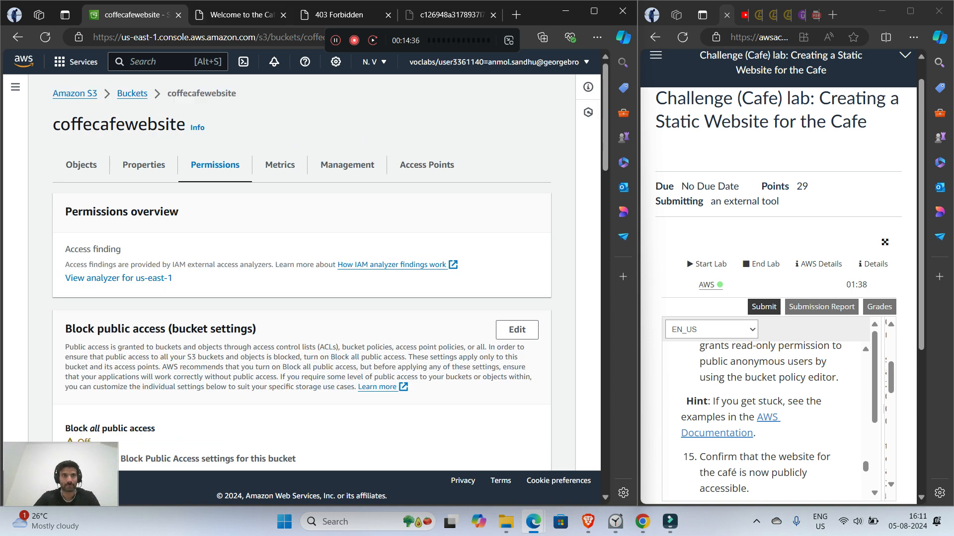
Step: Continue through the lab instructions to the challenge 2 section on protecting website data
{"action": "scroll", "coordinate": [716, 428], "scroll_direction": "down", "scroll_amount": 3}
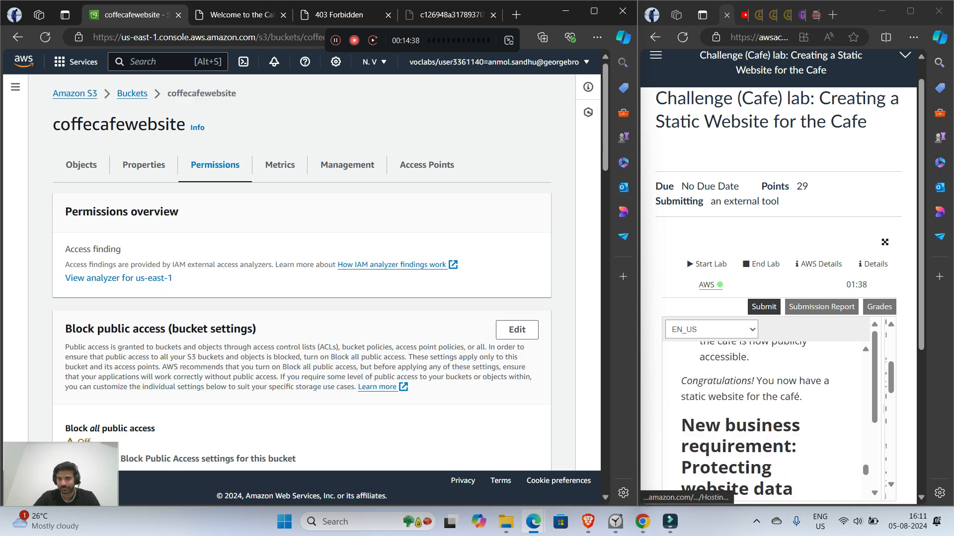
{"action": "scroll", "coordinate": [765, 417], "scroll_direction": "down", "scroll_amount": 1}
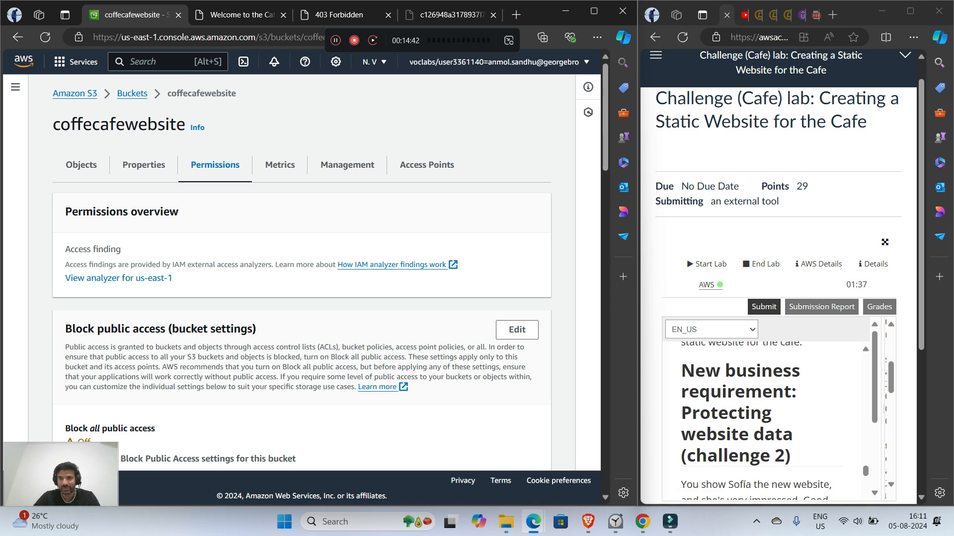
Step: Read the challenge 2 introduction on protecting website data from accidental overwrite and deletion, down to the Task 5 heading
{"action": "scroll", "coordinate": [759, 420], "scroll_direction": "down", "scroll_amount": 3}
{"action": "scroll", "coordinate": [759, 421], "scroll_direction": "down", "scroll_amount": 3}
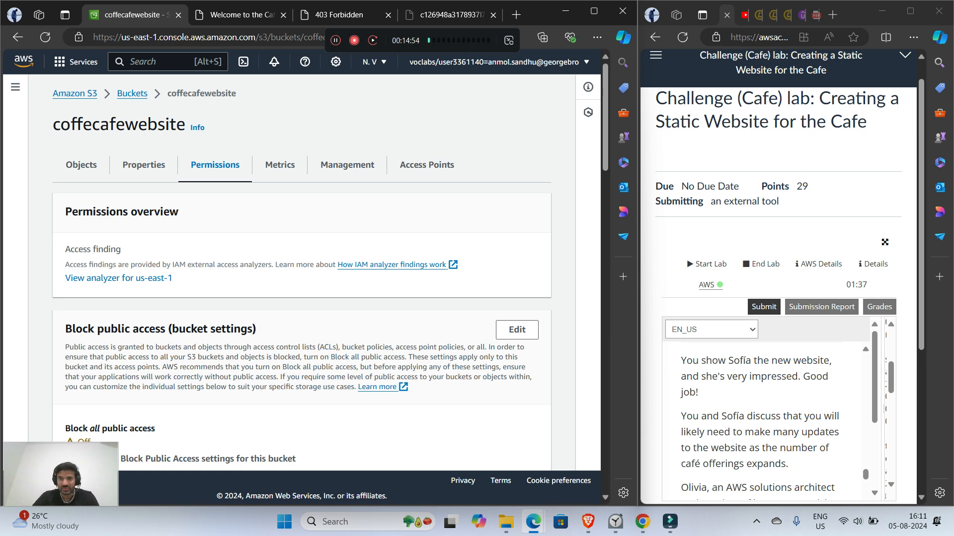
{"action": "scroll", "coordinate": [760, 423], "scroll_direction": "down", "scroll_amount": 1}
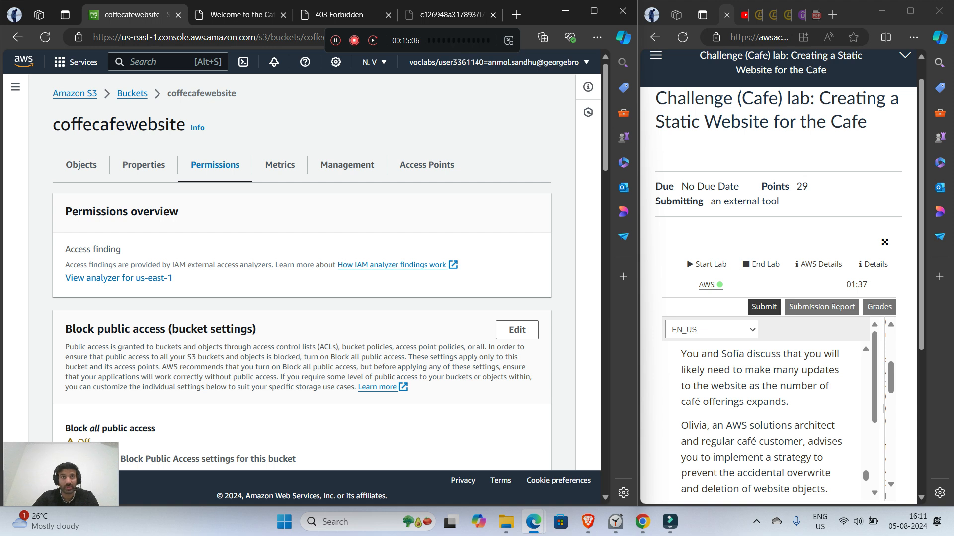
{"action": "scroll", "coordinate": [764, 420], "scroll_direction": "down", "scroll_amount": 1}
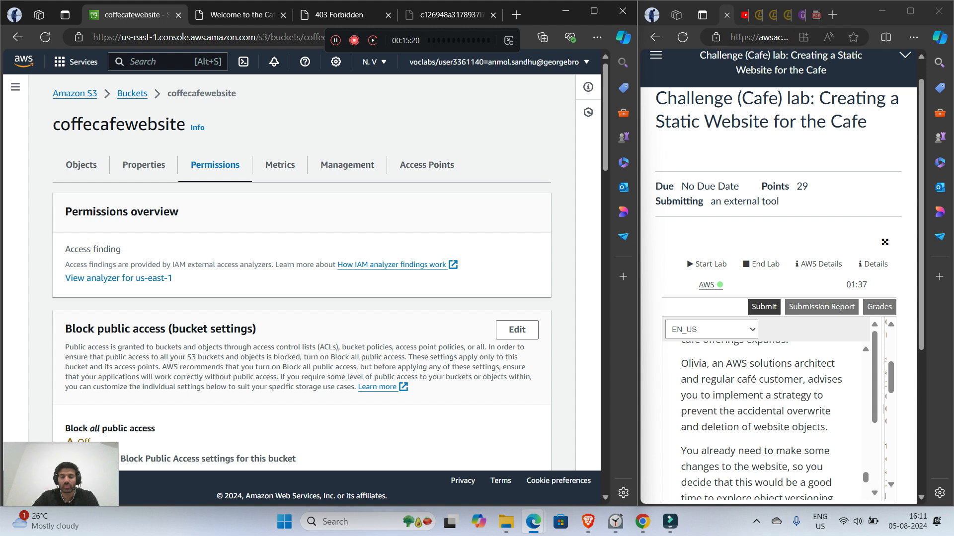
{"action": "scroll", "coordinate": [770, 422], "scroll_direction": "down", "scroll_amount": 2}
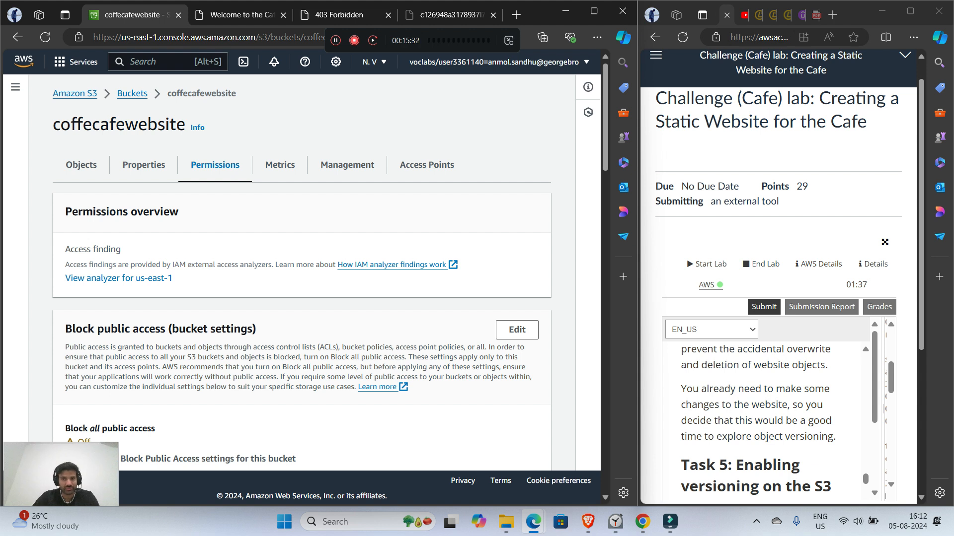
{"action": "scroll", "coordinate": [759, 422], "scroll_direction": "down", "scroll_amount": 3}
{"action": "scroll", "coordinate": [759, 423], "scroll_direction": "up", "scroll_amount": 1}
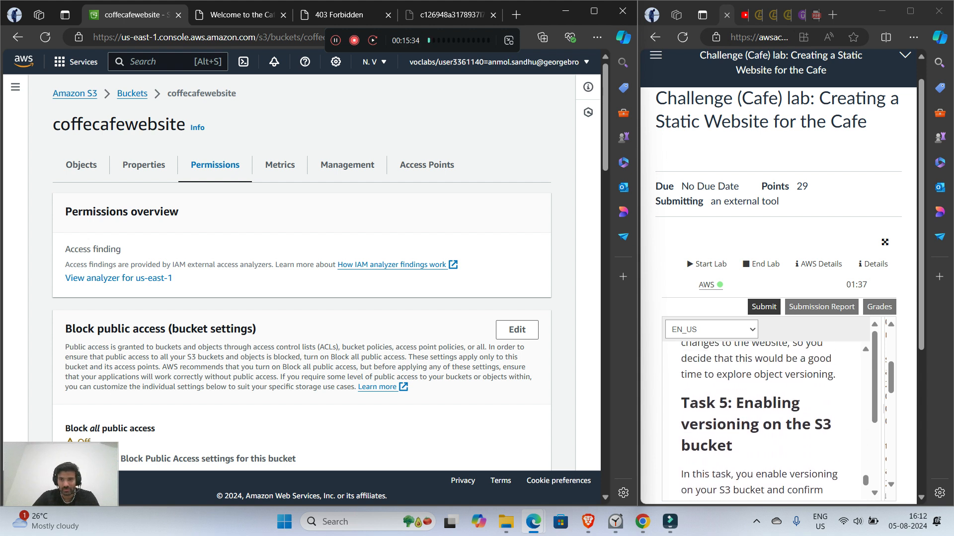
Step: Read Task 5 step 16 and its note on enabling versioning on the S3 bucket
{"action": "scroll", "coordinate": [759, 422], "scroll_direction": "down", "scroll_amount": 2}
{"action": "scroll", "coordinate": [759, 423], "scroll_direction": "up", "scroll_amount": 1}
{"action": "scroll", "coordinate": [759, 423], "scroll_direction": "up", "scroll_amount": 2}
{"action": "scroll", "coordinate": [759, 422], "scroll_direction": "down", "scroll_amount": 2}
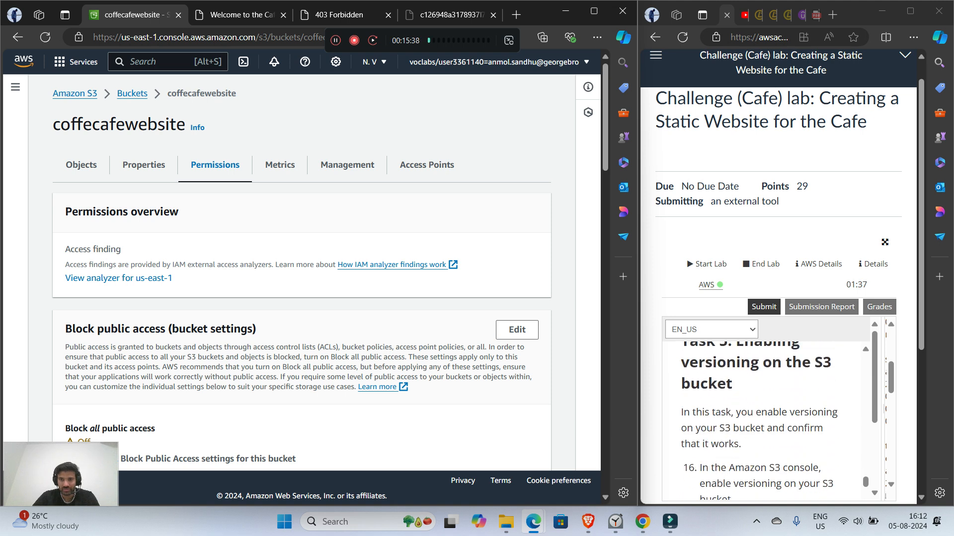
{"action": "scroll", "coordinate": [759, 422], "scroll_direction": "down", "scroll_amount": 2}
{"action": "scroll", "coordinate": [759, 422], "scroll_direction": "down", "scroll_amount": 1}
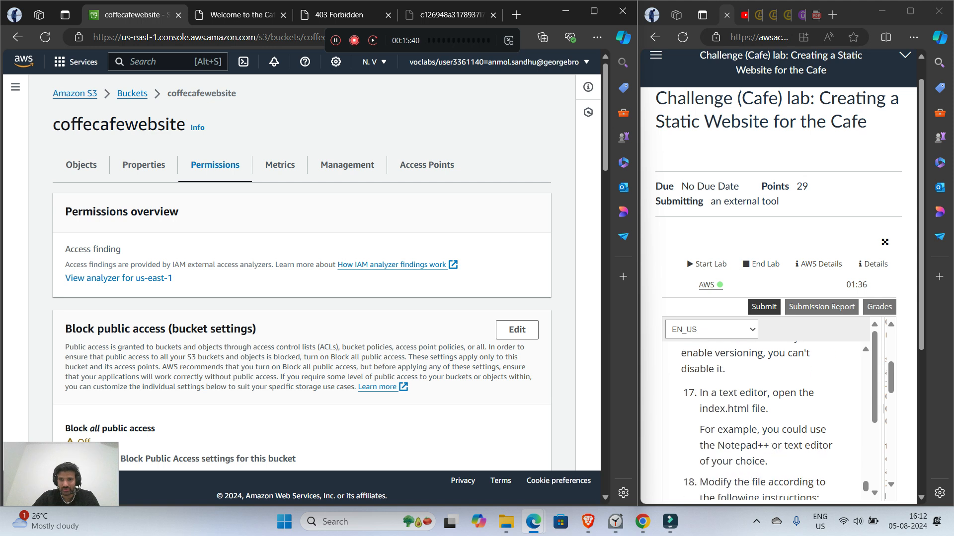
{"action": "scroll", "coordinate": [759, 423], "scroll_direction": "up", "scroll_amount": 3}
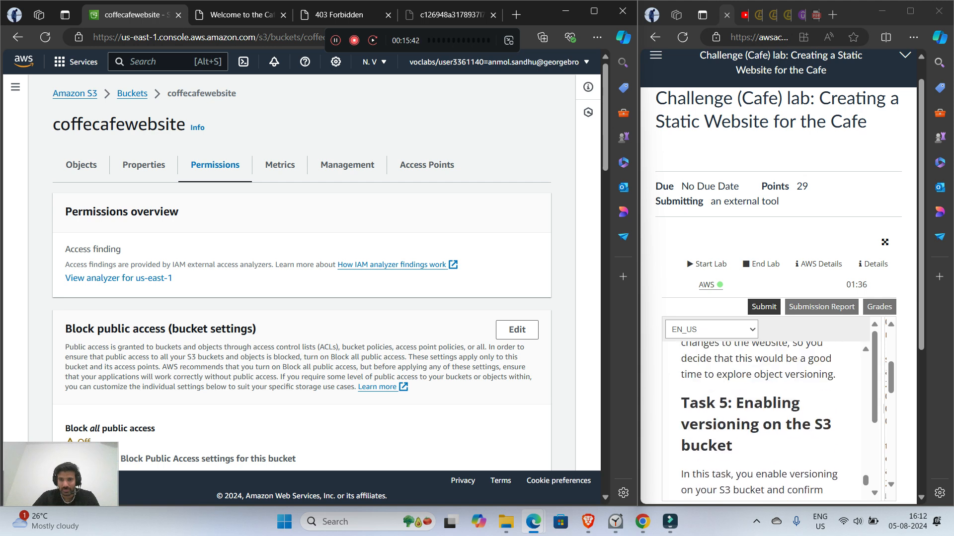
{"action": "scroll", "coordinate": [759, 421], "scroll_direction": "down", "scroll_amount": 1}
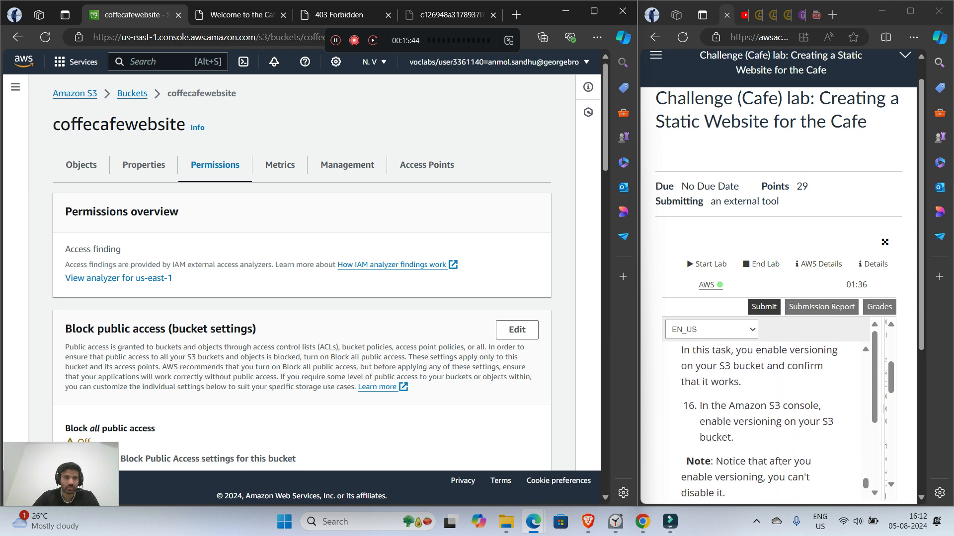
{"action": "scroll", "coordinate": [759, 421], "scroll_direction": "up", "scroll_amount": 1}
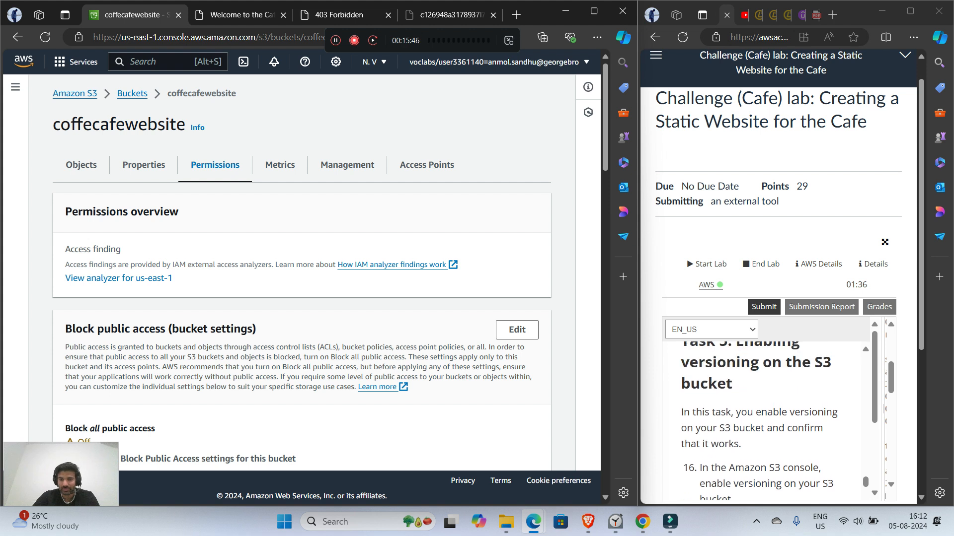
{"action": "scroll", "coordinate": [759, 421], "scroll_direction": "down", "scroll_amount": 1}
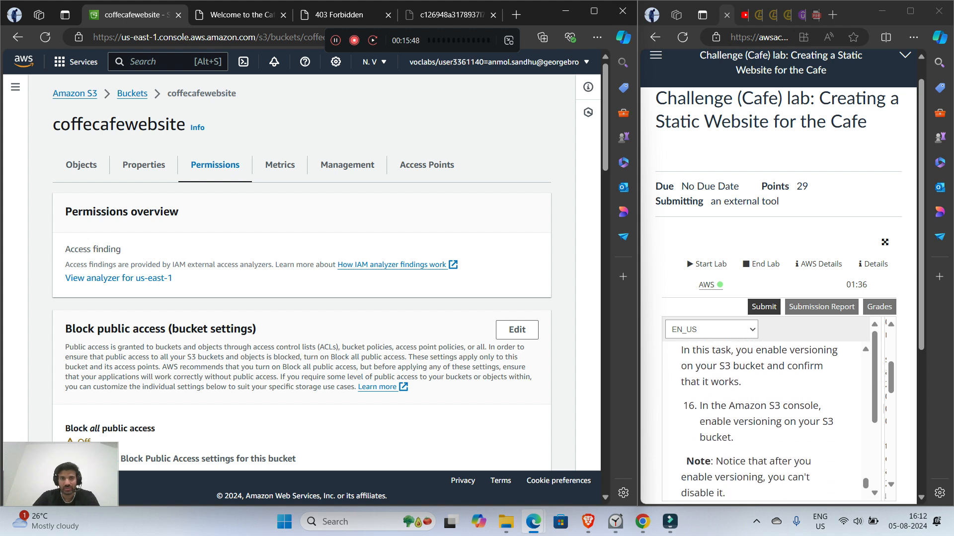
Step: Check the Bucket Versioning setting in the properties of the coffecafewebsite bucket
{"action": "left_click", "coordinate": [81, 164]}
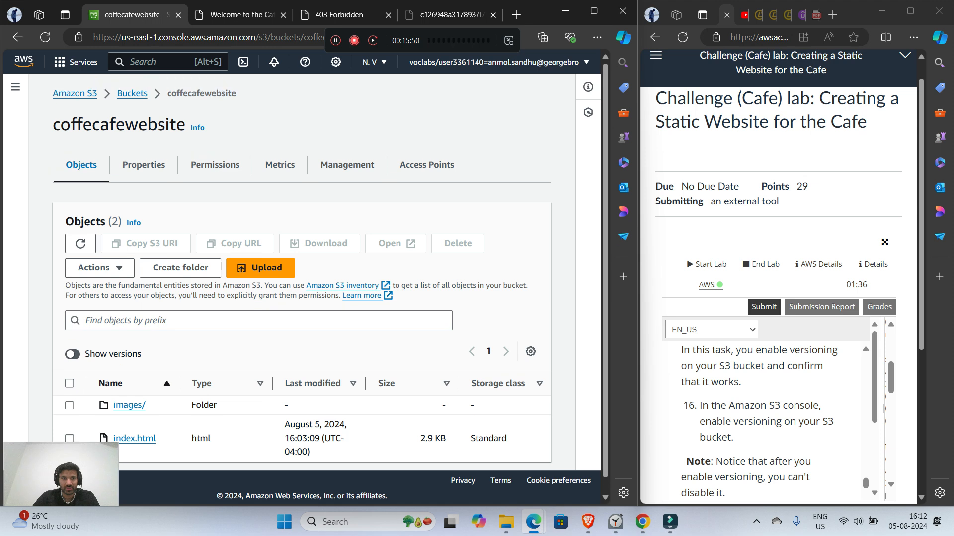
{"action": "left_click", "coordinate": [144, 164]}
{"action": "scroll", "coordinate": [302, 273], "scroll_direction": "down", "scroll_amount": 5}
{"action": "scroll", "coordinate": [302, 273], "scroll_direction": "up", "scroll_amount": 3}
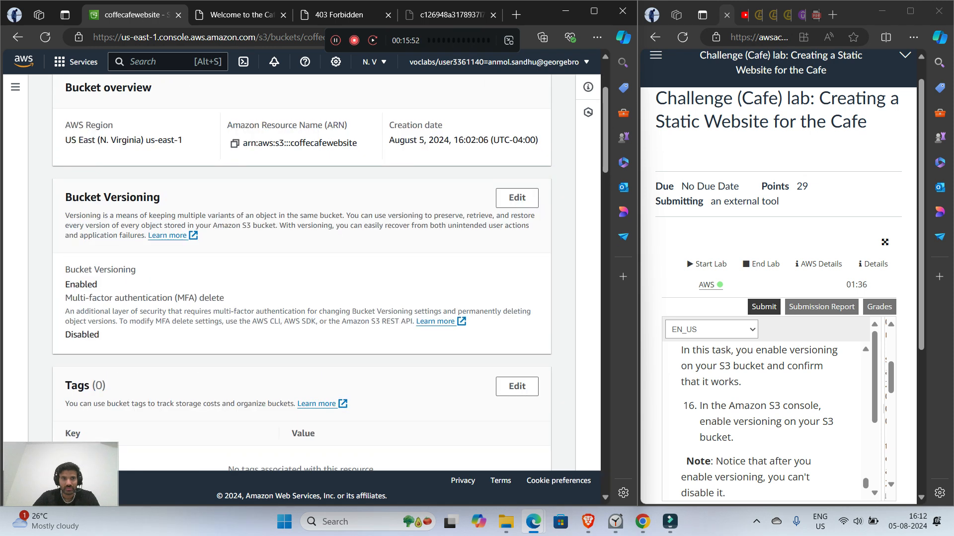
{"action": "left_click_drag", "start_coordinate": [65, 197], "coordinate": [160, 197]}
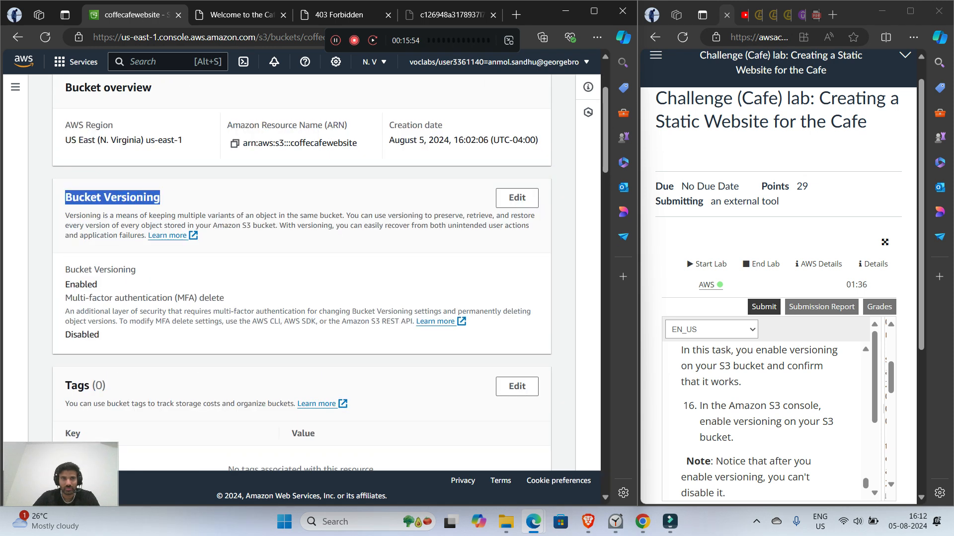
{"action": "double_click", "coordinate": [81, 284]}
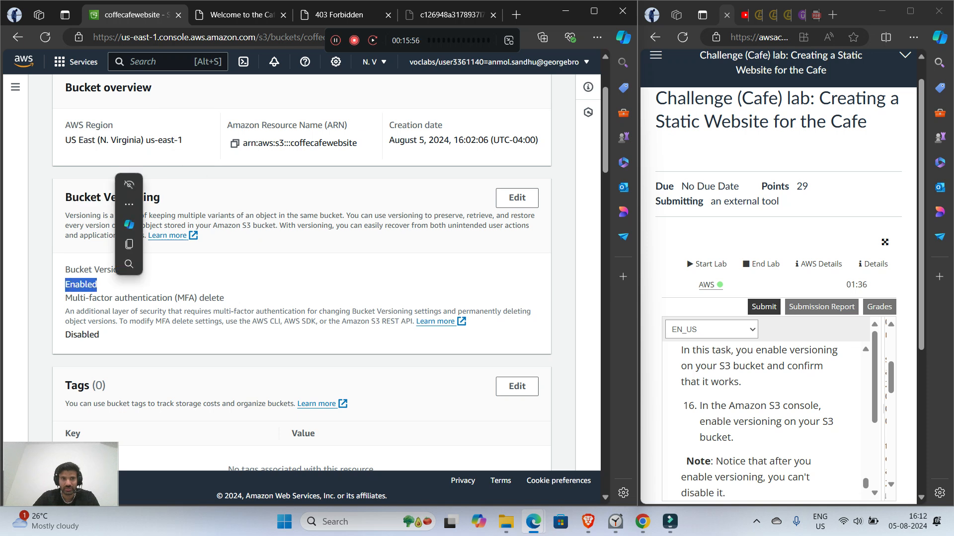
{"action": "left_click", "coordinate": [164, 284]}
Step: Read lab step 17 on opening the index.html file in a text editor
{"action": "scroll", "coordinate": [765, 421], "scroll_direction": "up", "scroll_amount": 1}
{"action": "scroll", "coordinate": [765, 421], "scroll_direction": "down", "scroll_amount": 2}
{"action": "scroll", "coordinate": [765, 421], "scroll_direction": "up", "scroll_amount": 1}
{"action": "scroll", "coordinate": [765, 421], "scroll_direction": "down", "scroll_amount": 3}
{"action": "scroll", "coordinate": [765, 421], "scroll_direction": "up", "scroll_amount": 1}
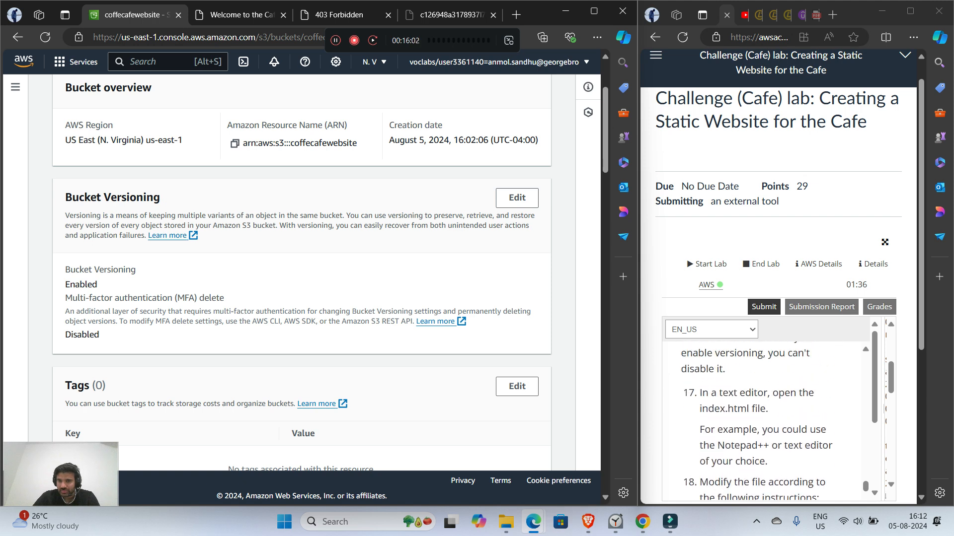
{"action": "scroll", "coordinate": [765, 421], "scroll_direction": "up", "scroll_amount": 3}
{"action": "scroll", "coordinate": [765, 421], "scroll_direction": "down", "scroll_amount": 3}
{"action": "scroll", "coordinate": [765, 421], "scroll_direction": "up", "scroll_amount": 1}
{"action": "scroll", "coordinate": [765, 421], "scroll_direction": "down", "scroll_amount": 1}
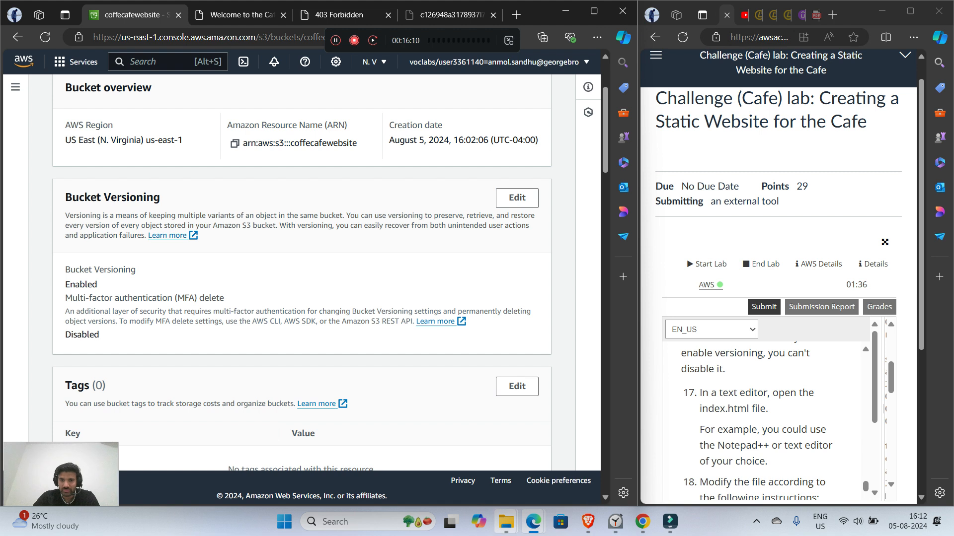
Step: Open the index file from the extracted static-website folder in Notepad, and return to the lab instructions
{"action": "mouse_move", "coordinate": [506, 522]}
{"action": "left_click", "coordinate": [504, 457]}
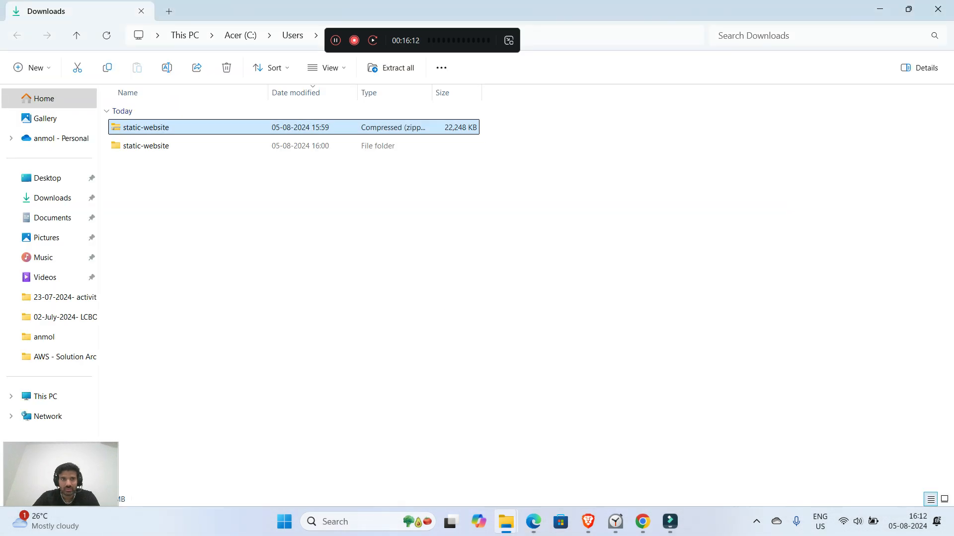
{"action": "double_click", "coordinate": [145, 145]}
{"action": "right_click", "coordinate": [144, 130]}
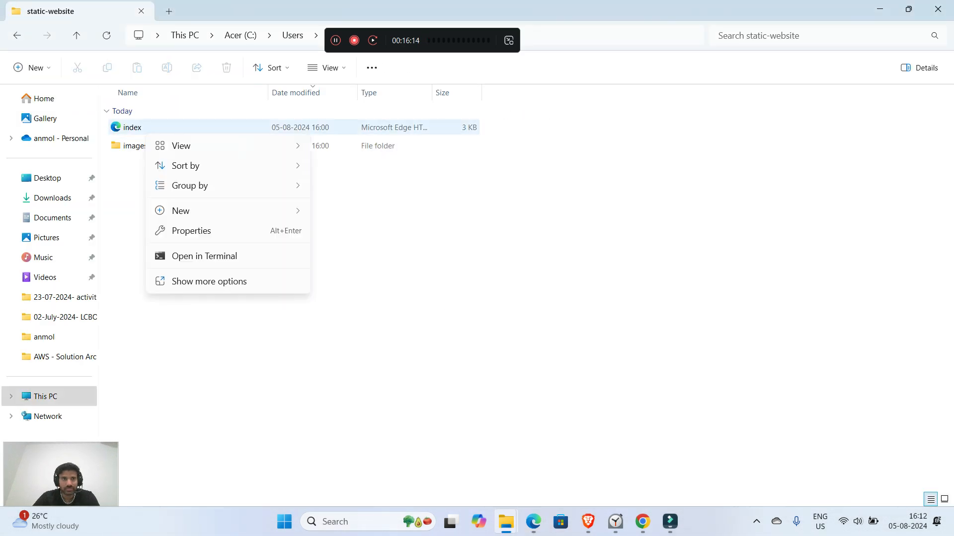
{"action": "right_click", "coordinate": [135, 129]}
{"action": "mouse_move", "coordinate": [182, 190]}
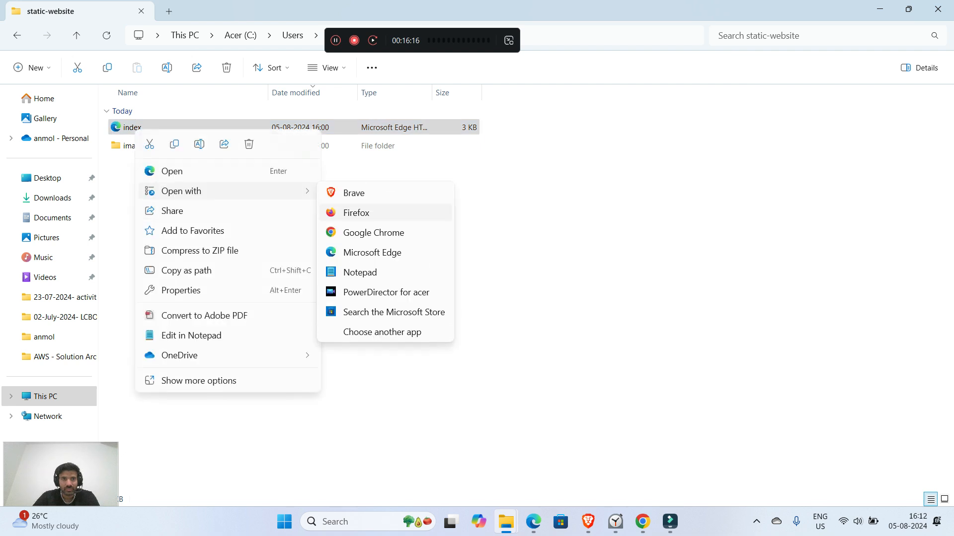
{"action": "left_click", "coordinate": [360, 273]}
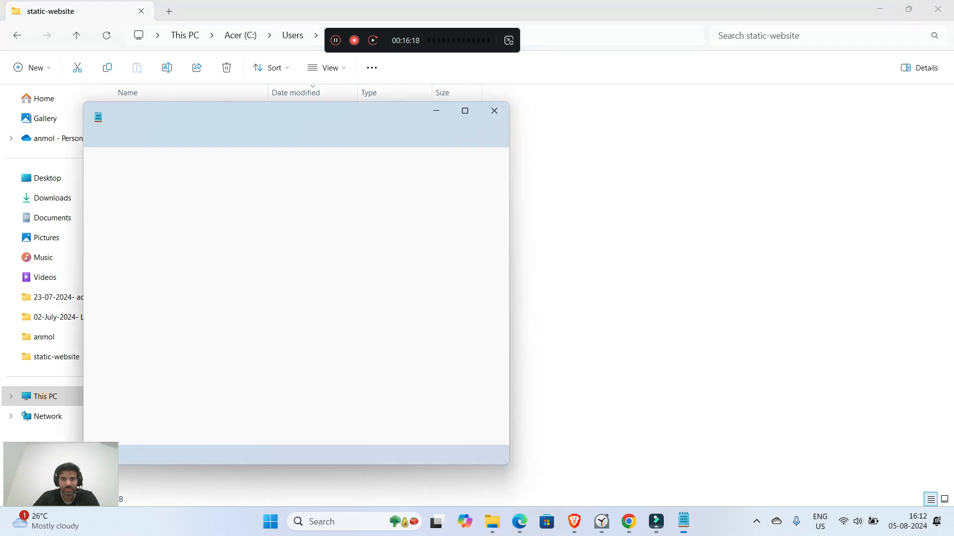
{"action": "left_click", "coordinate": [437, 111]}
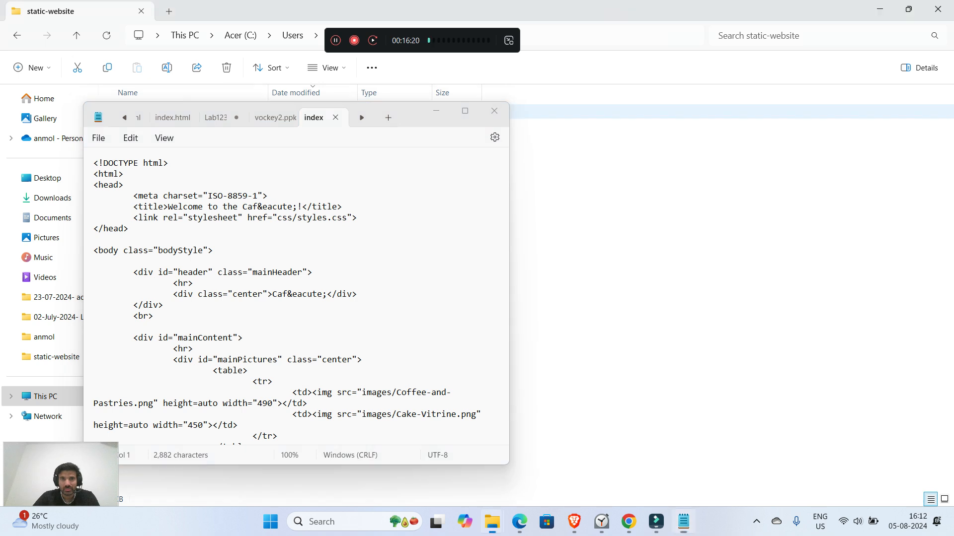
{"action": "left_click", "coordinate": [879, 9]}
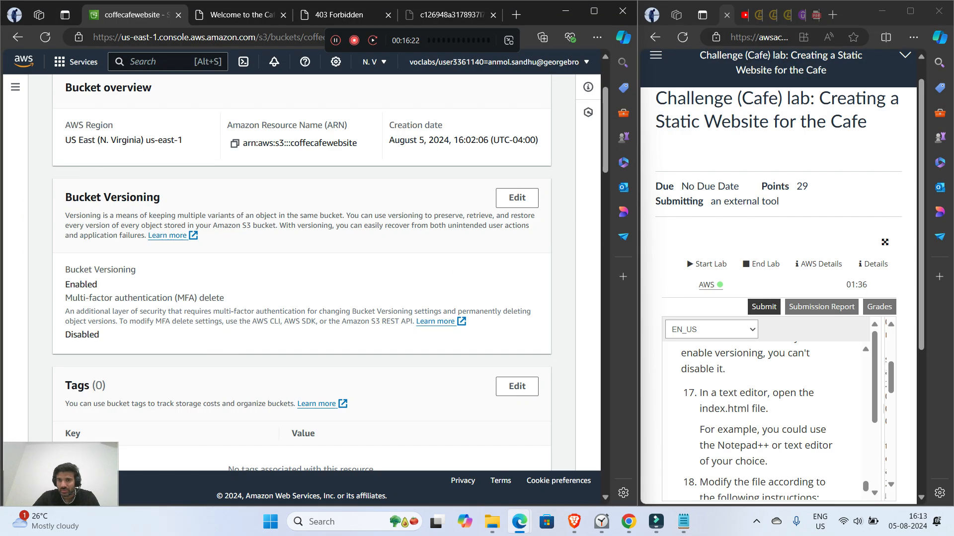
Step: Read lab step 18 on changing the bgcolor values, and view the coloured product sections on the café website
{"action": "scroll", "coordinate": [757, 421], "scroll_direction": "down", "scroll_amount": 1}
{"action": "scroll", "coordinate": [757, 422], "scroll_direction": "down", "scroll_amount": 1}
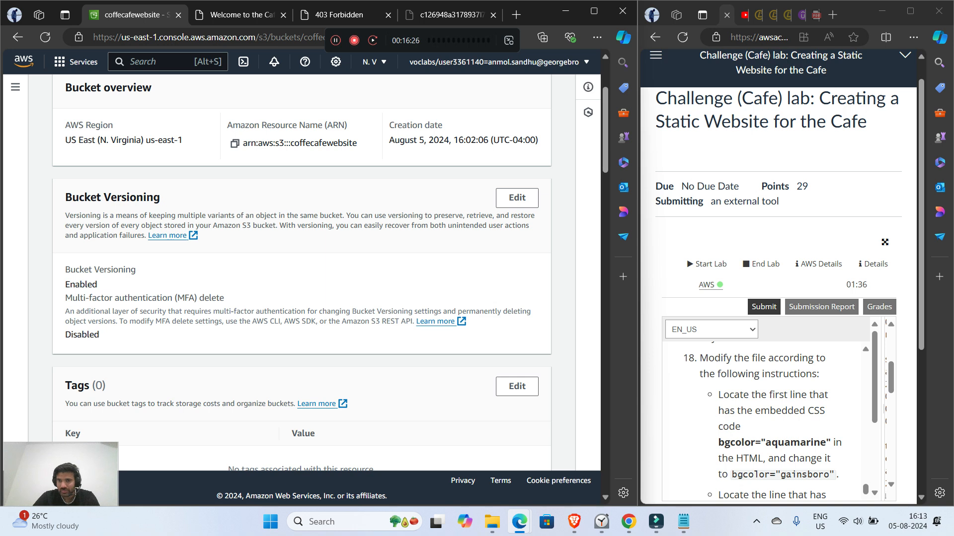
{"action": "scroll", "coordinate": [765, 422], "scroll_direction": "down", "scroll_amount": 1}
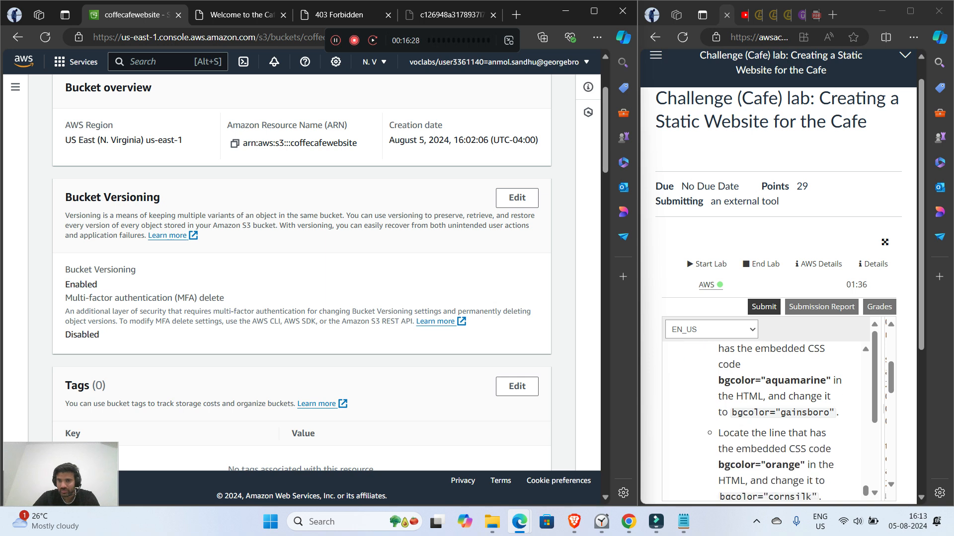
{"action": "left_click_drag", "start_coordinate": [719, 380], "coordinate": [825, 380]}
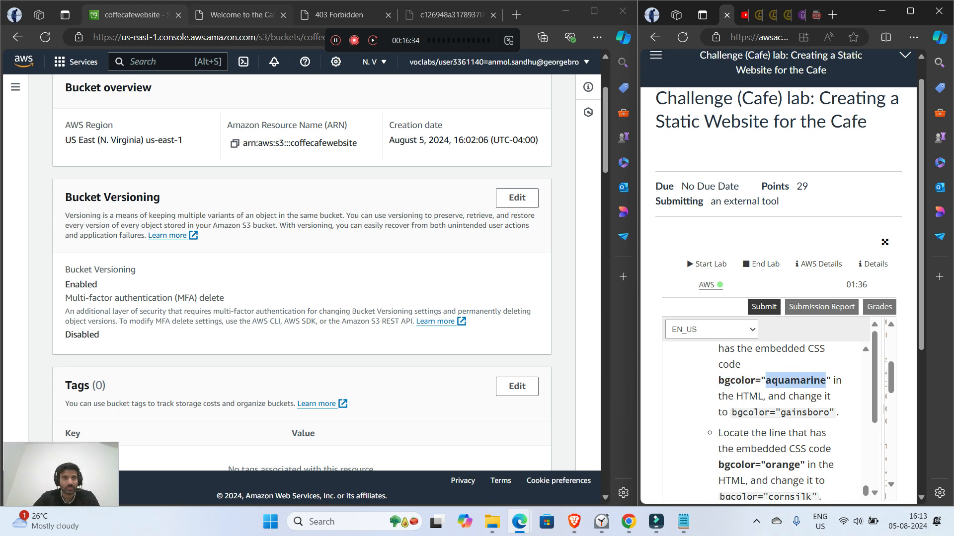
{"action": "left_click", "coordinate": [242, 15]}
{"action": "scroll", "coordinate": [302, 278], "scroll_direction": "down", "scroll_amount": 2}
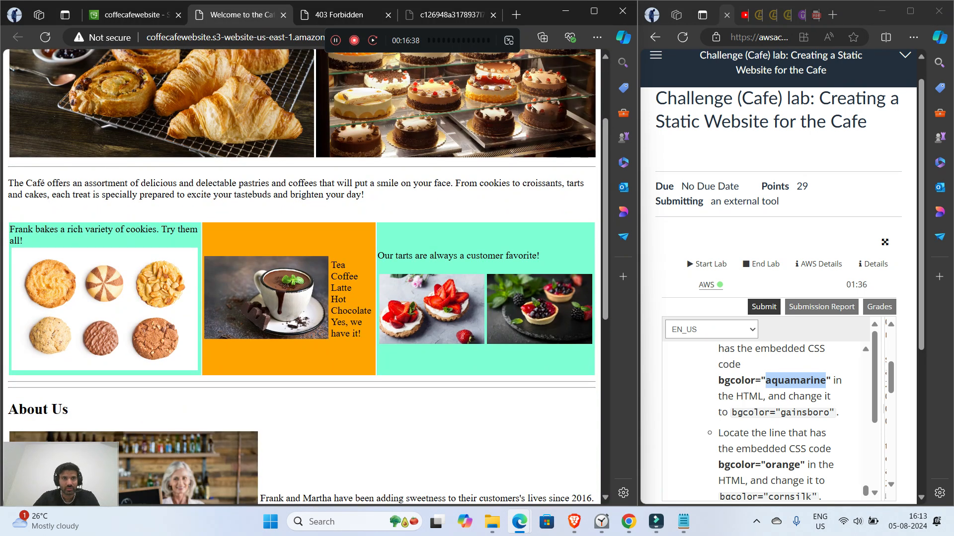
{"action": "left_click", "coordinate": [135, 15]}
Step: In the index file in Notepad, change the first bgcolor="aquamarine" value, on the cookies cell, to gainsboro
{"action": "left_click", "coordinate": [683, 521]}
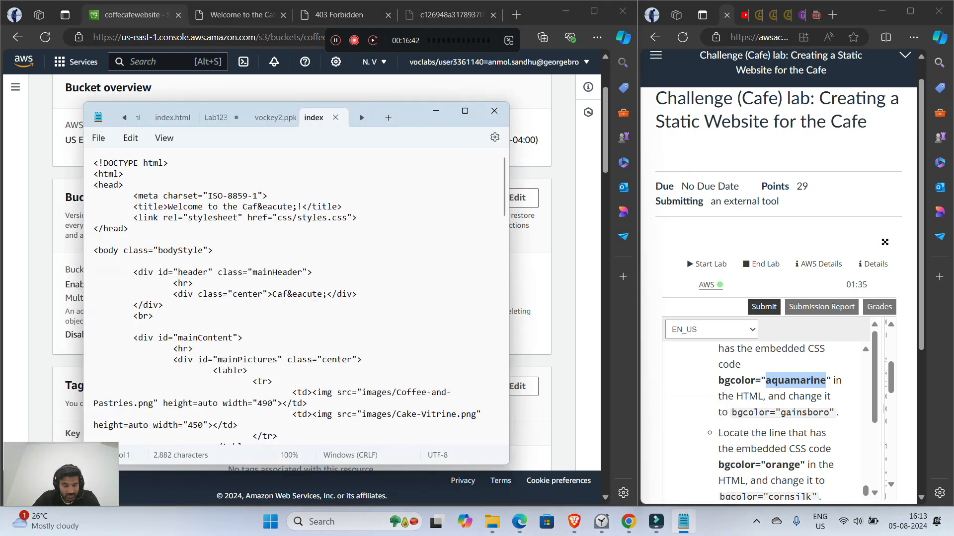
{"action": "scroll", "coordinate": [298, 298], "scroll_direction": "down", "scroll_amount": 3}
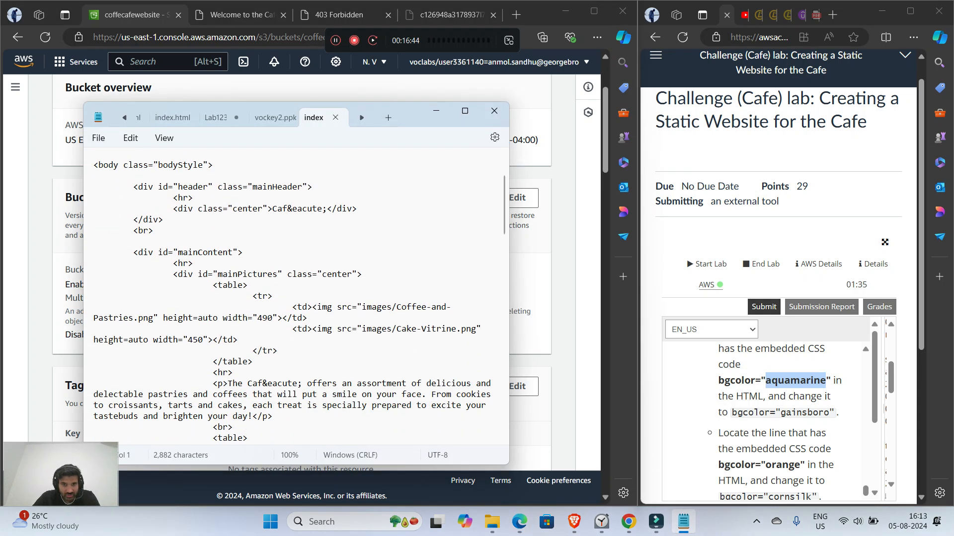
{"action": "scroll", "coordinate": [298, 298], "scroll_direction": "up", "scroll_amount": 3}
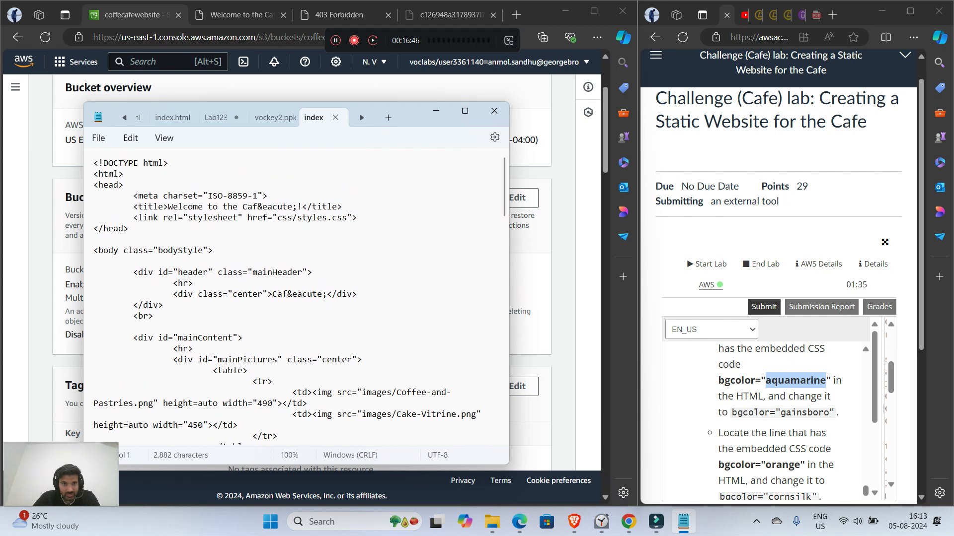
{"action": "scroll", "coordinate": [286, 294], "scroll_direction": "down", "scroll_amount": 9}
{"action": "left_click", "coordinate": [318, 242]}
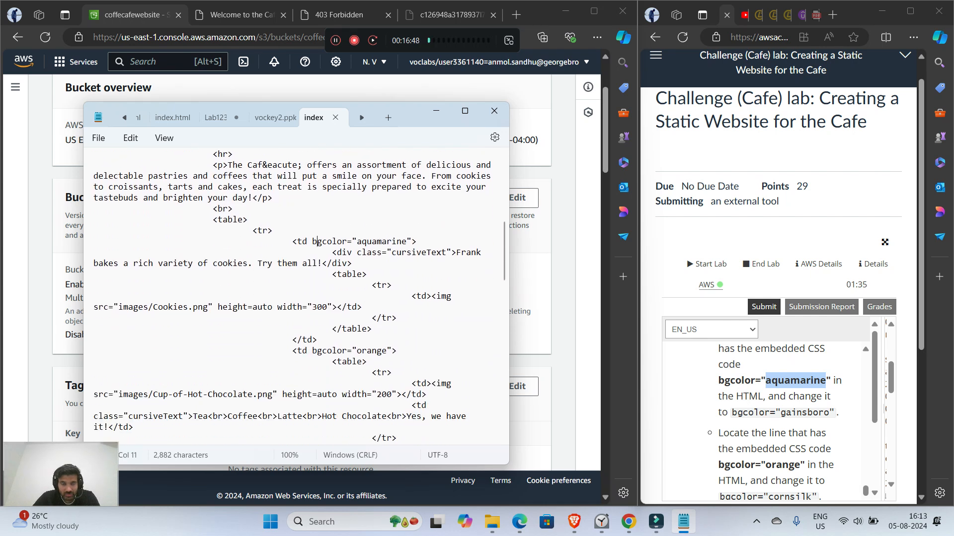
{"action": "key", "text": "shift+Right"}
{"action": "key", "text": "shift+Right"}
{"action": "key", "text": "shift+Right"}
{"action": "key", "text": "shift+Right"}
{"action": "key", "text": "shift+Right"}
{"action": "key", "text": "shift+Right"}
{"action": "key", "text": "shift+Right"}
{"action": "key", "text": "shift+Right"}
{"action": "key", "text": "shift+Right"}
{"action": "key", "text": "shift+Right"}
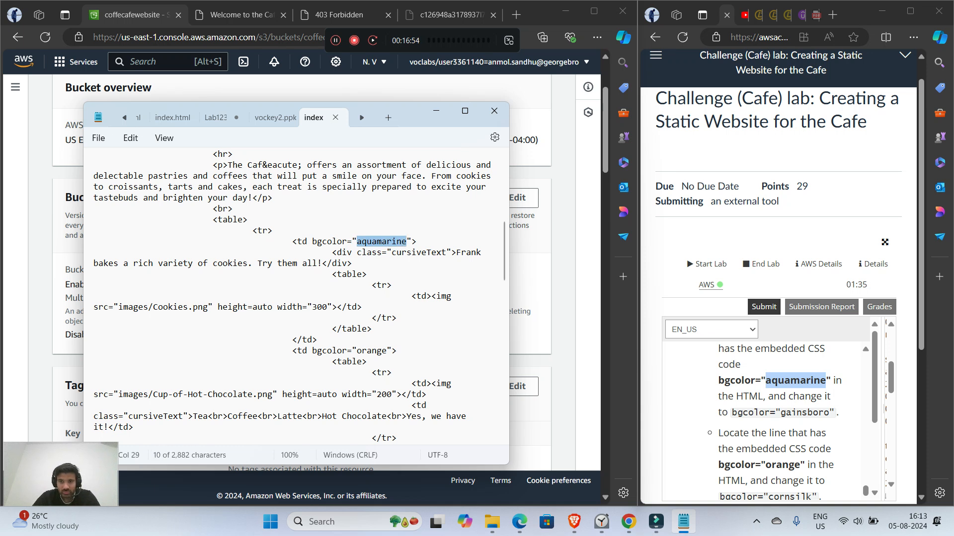
{"action": "type", "text": "gainsboro"}
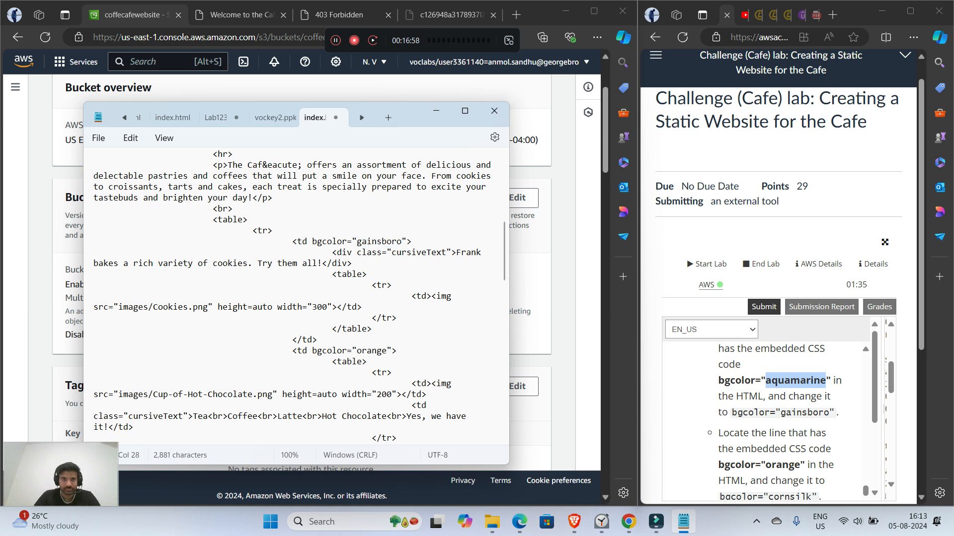
Step: In the index file, change the bgcolor="orange" value on the hot chocolate cell to cornsilk
{"action": "scroll", "coordinate": [770, 412], "scroll_direction": "down", "scroll_amount": 2}
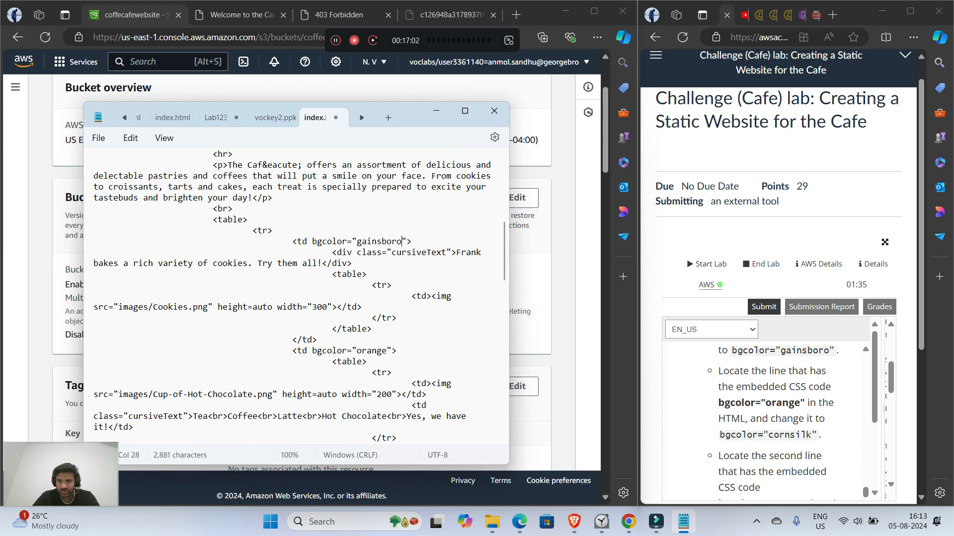
{"action": "scroll", "coordinate": [293, 298], "scroll_direction": "down", "scroll_amount": 2}
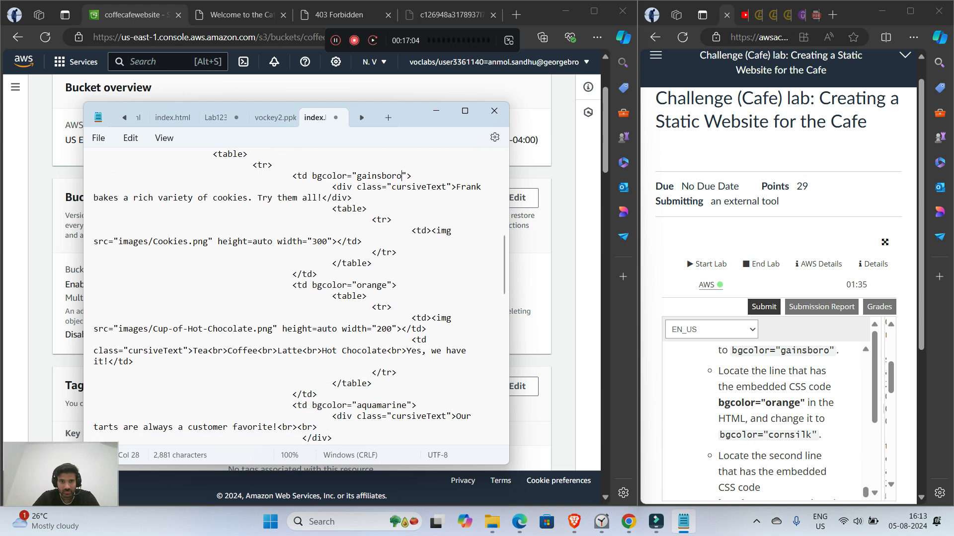
{"action": "left_click_drag", "start_coordinate": [382, 285], "coordinate": [356, 285]}
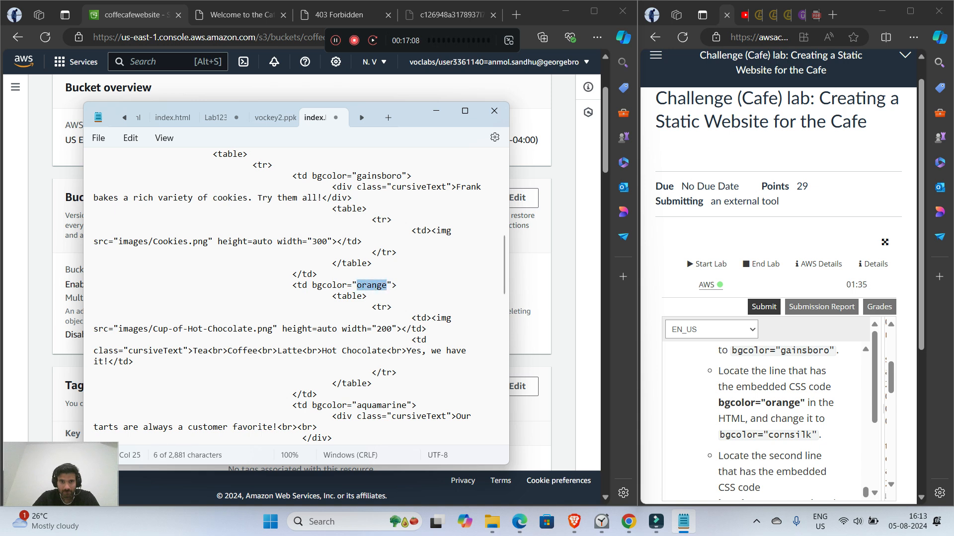
{"action": "type", "text": "cornsi"}
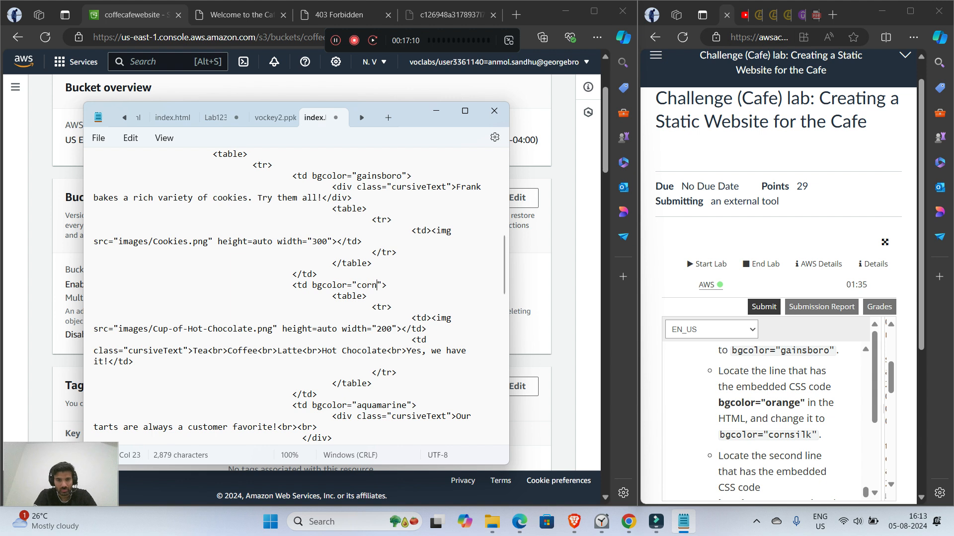
{"action": "type", "text": "lk"}
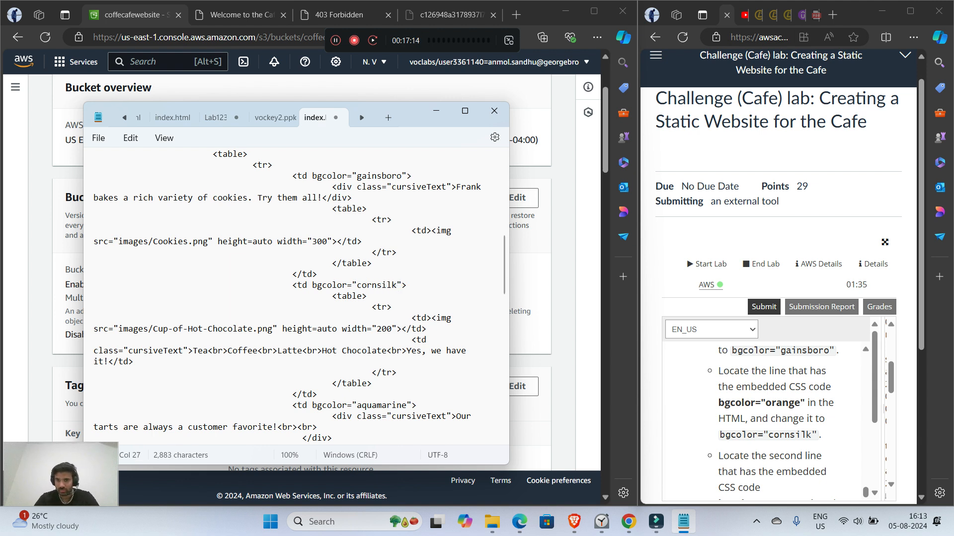
Step: Change the second bgcolor="aquamarine" value, on the tarts cell, to gainsboro, then save the index file and close Notepad
{"action": "scroll", "coordinate": [770, 422], "scroll_direction": "down", "scroll_amount": 3}
{"action": "scroll", "coordinate": [529, 298], "scroll_direction": "down", "scroll_amount": 3}
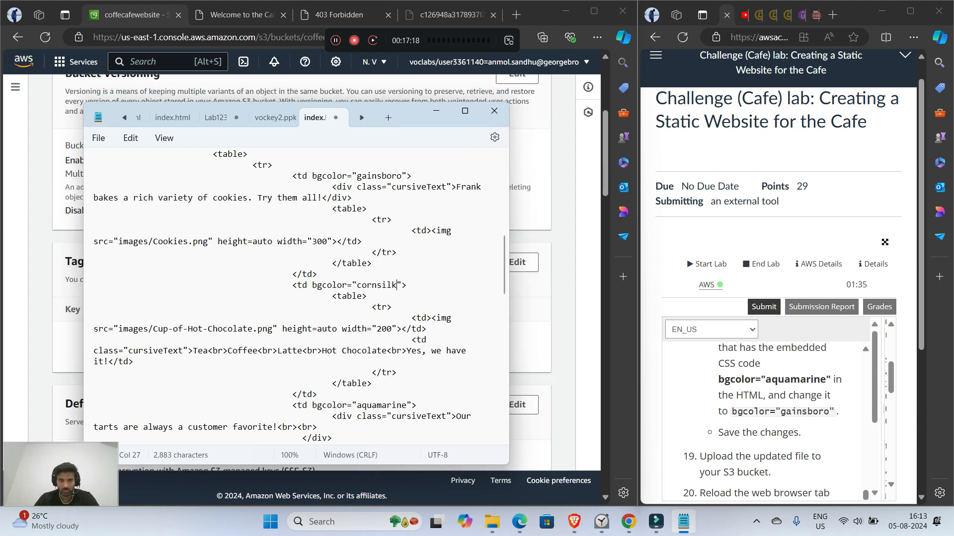
{"action": "key", "text": "shift+Left"}
{"action": "key", "text": "shift+Left"}
{"action": "key", "text": "shift+Left"}
{"action": "key", "text": "shift+Left"}
{"action": "key", "text": "shift+Left"}
{"action": "key", "text": "shift+Left"}
{"action": "key", "text": "shift+Left"}
{"action": "key", "text": "shift+Left"}
{"action": "key", "text": "shift+Left"}
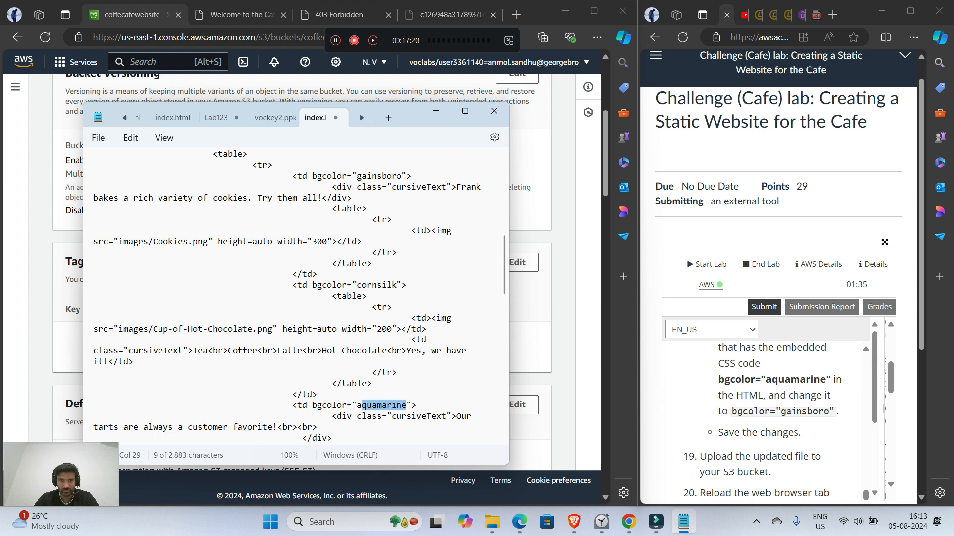
{"action": "key", "text": "shift+Left"}
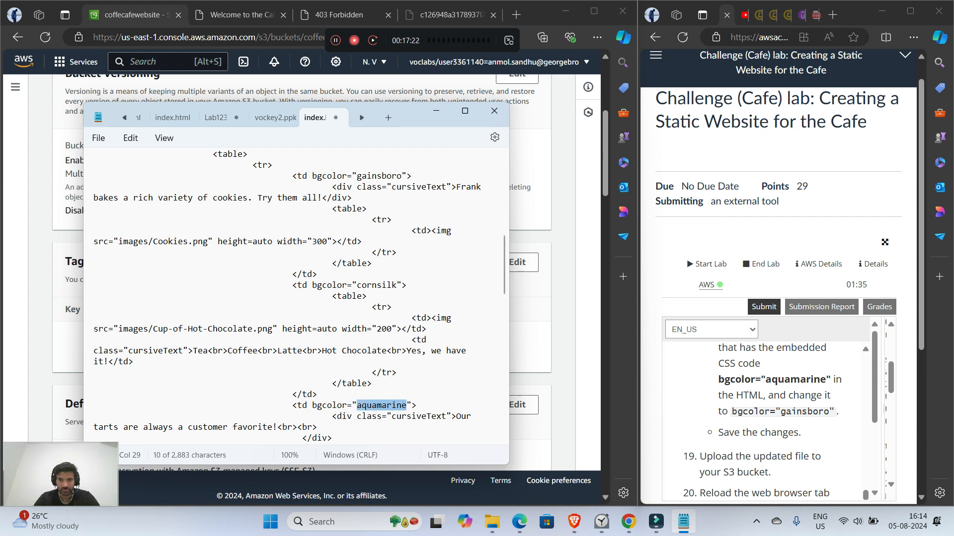
{"action": "type", "text": "gainsboro"}
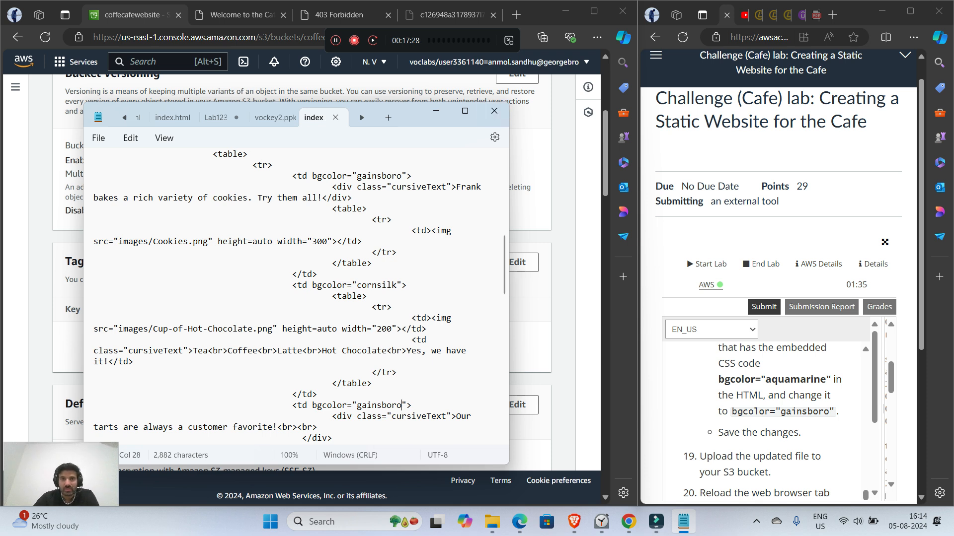
{"action": "left_click", "coordinate": [494, 111]}
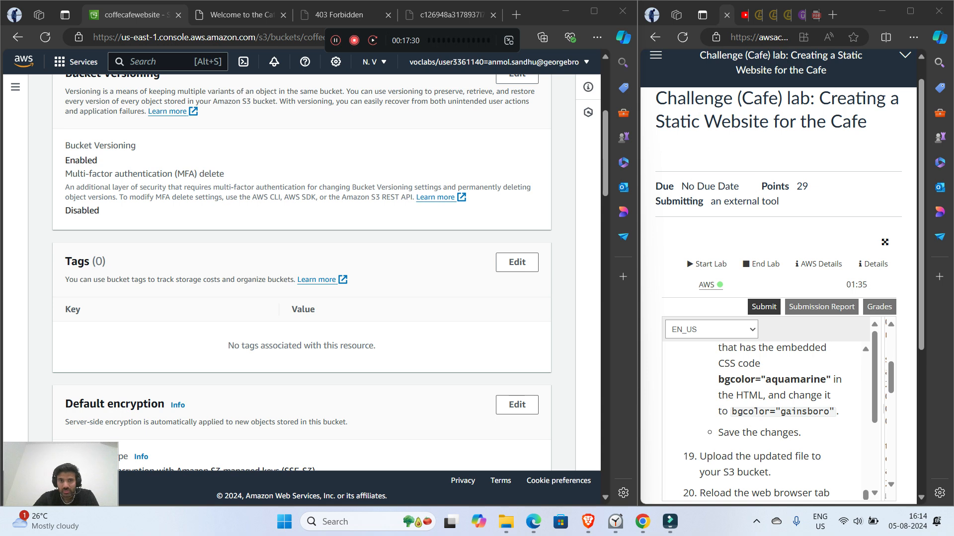
Step: Go back to the S3 bucket list and open the coffecafewebsite bucket's objects
{"action": "scroll", "coordinate": [326, 273], "scroll_direction": "up", "scroll_amount": 1}
{"action": "scroll", "coordinate": [326, 273], "scroll_direction": "up", "scroll_amount": 4}
{"action": "left_click", "coordinate": [132, 93]}
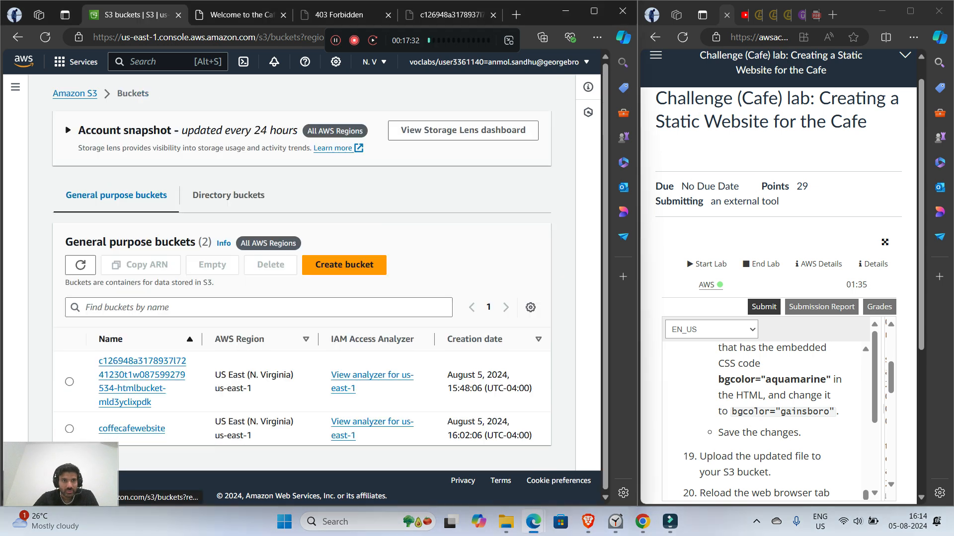
{"action": "left_click", "coordinate": [130, 429]}
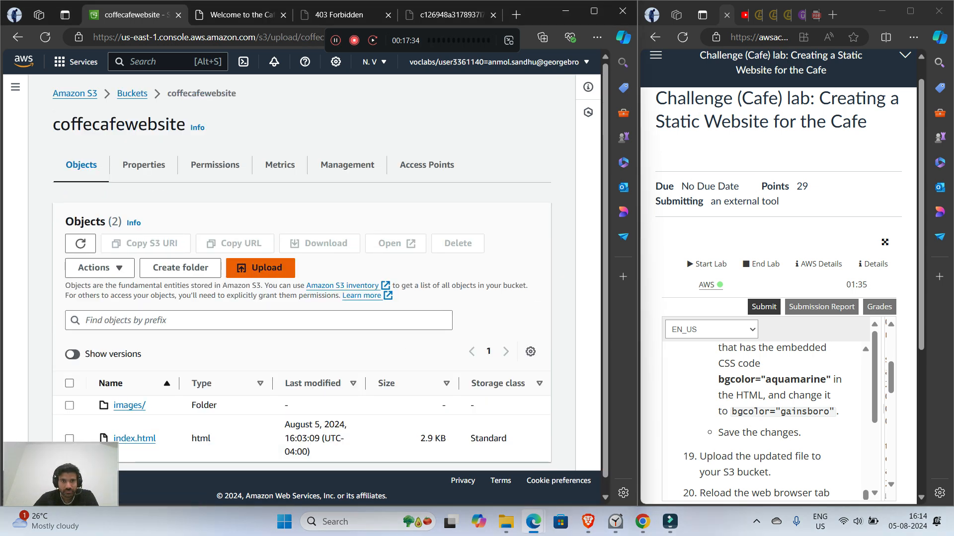
Step: Upload the updated index file from the Downloads static-website folder to the coffecafewebsite bucket
{"action": "left_click", "coordinate": [261, 268]}
{"action": "left_click", "coordinate": [429, 254]}
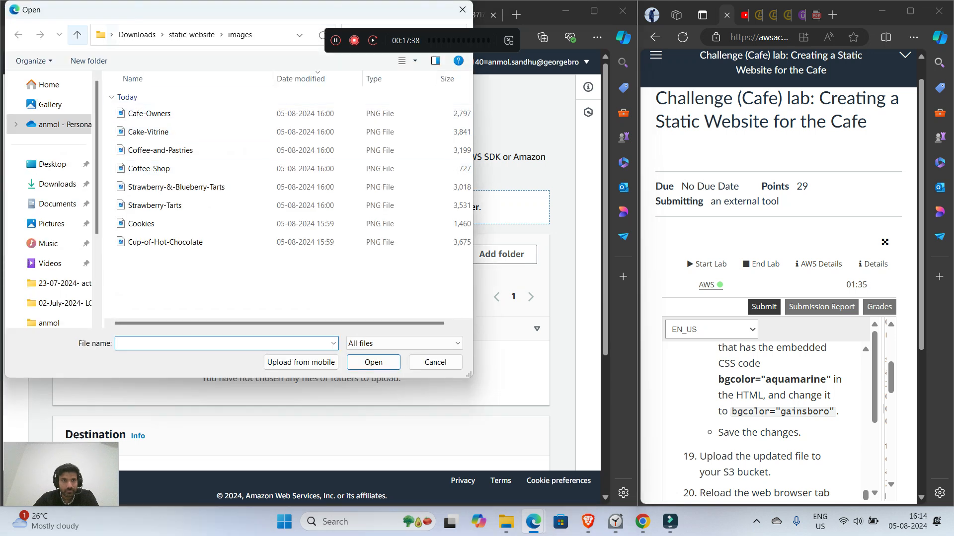
{"action": "left_click", "coordinate": [77, 35]}
{"action": "left_click", "coordinate": [144, 114]}
{"action": "double_click", "coordinate": [146, 132]}
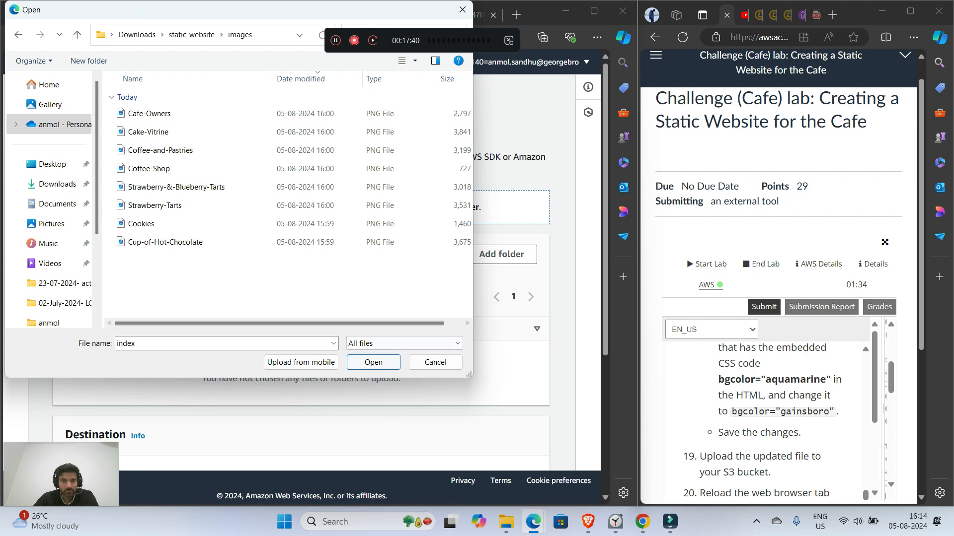
{"action": "key", "text": "alt+Left"}
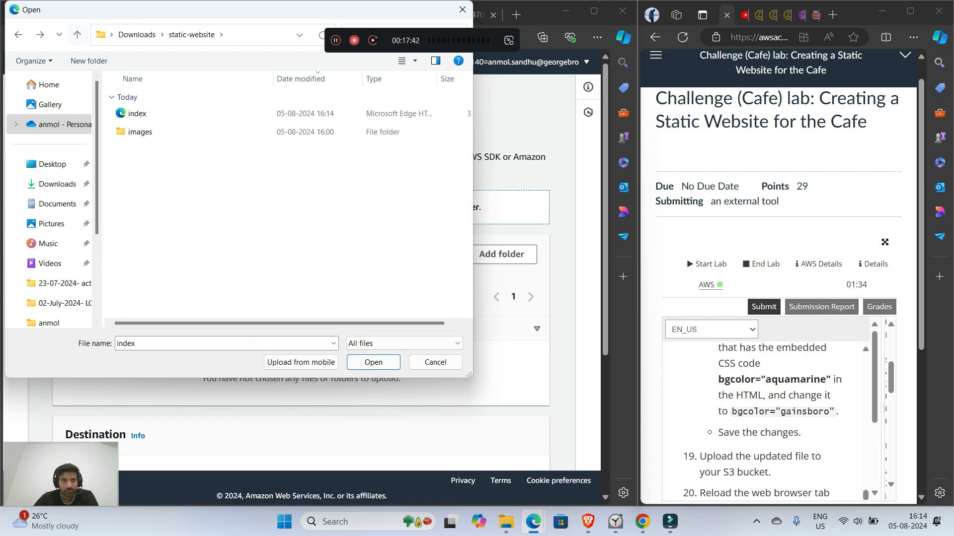
{"action": "double_click", "coordinate": [144, 114]}
{"action": "scroll", "coordinate": [313, 273], "scroll_direction": "down", "scroll_amount": 3}
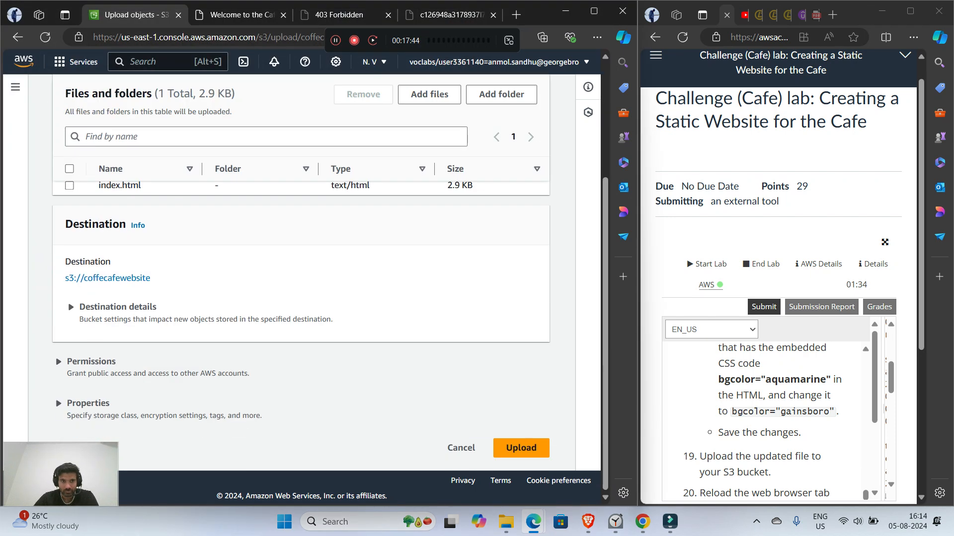
{"action": "left_click", "coordinate": [520, 448]}
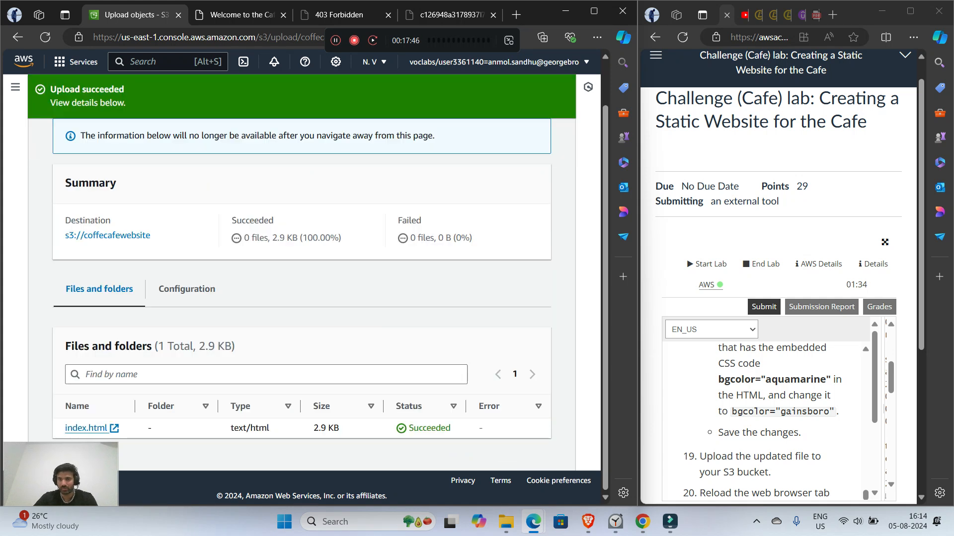
Step: Read lab step 20, and reload the café website to view the updated section colours
{"action": "scroll", "coordinate": [764, 417], "scroll_direction": "down", "scroll_amount": 3}
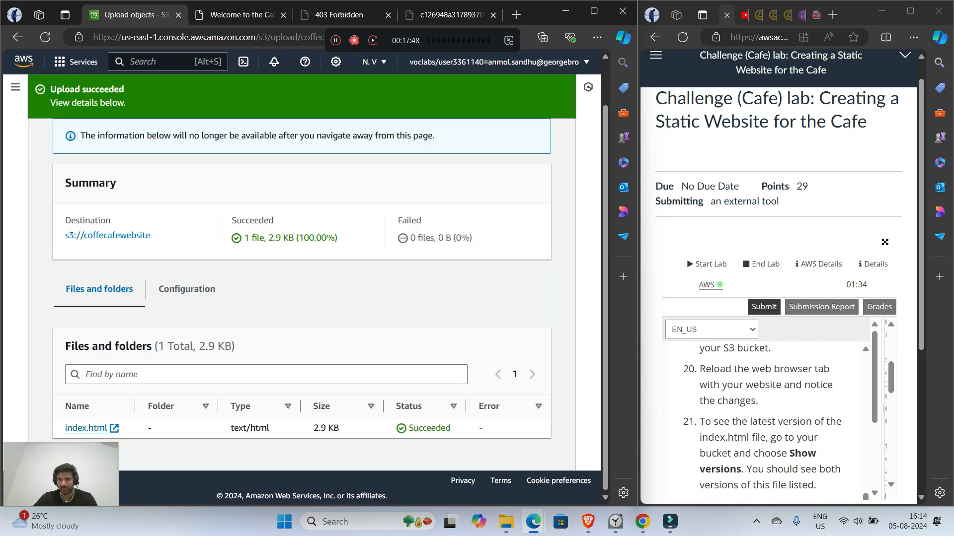
{"action": "left_click", "coordinate": [241, 15]}
{"action": "key", "text": "F5"}
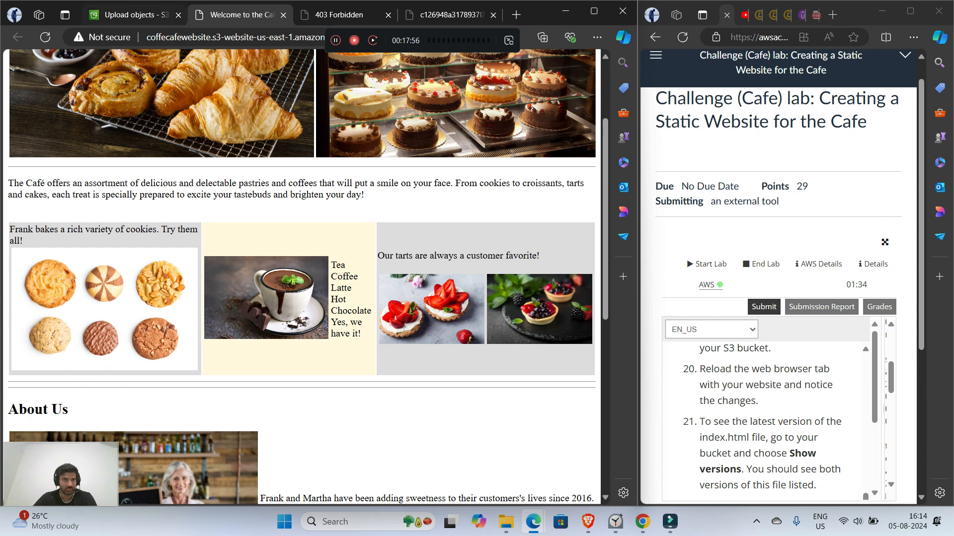
Step: Return to the S3 console, and read lab step 21 on showing the versions of the index.html file
{"action": "key", "text": "ctrl+shift+Tab"}
{"action": "scroll", "coordinate": [765, 422], "scroll_direction": "down", "scroll_amount": 1}
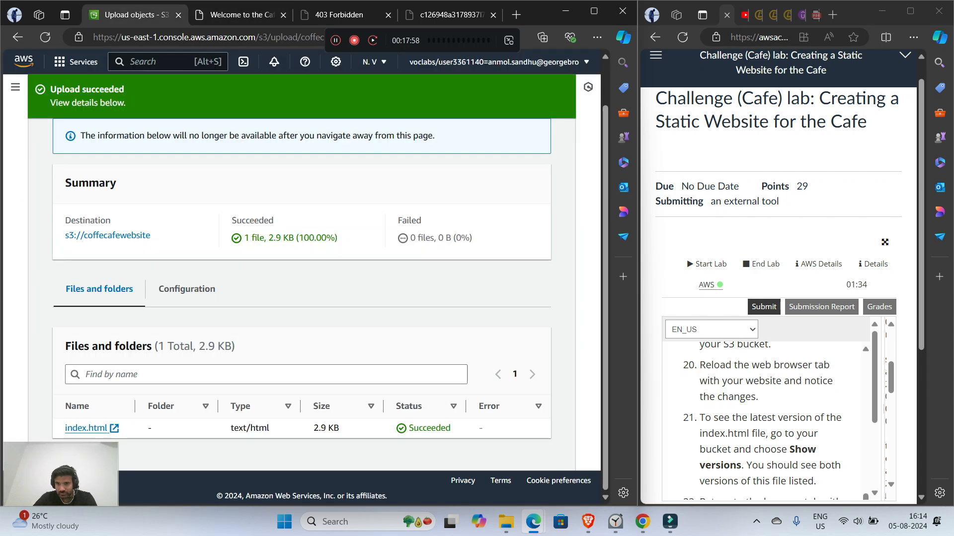
{"action": "scroll", "coordinate": [762, 421], "scroll_direction": "down", "scroll_amount": 1}
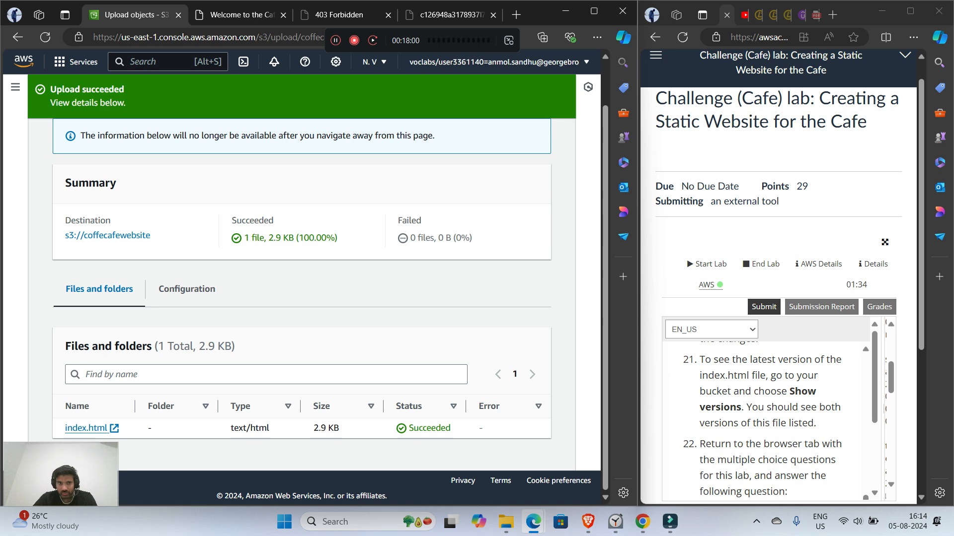
{"action": "scroll", "coordinate": [301, 279], "scroll_direction": "up", "scroll_amount": 1}
{"action": "scroll", "coordinate": [302, 278], "scroll_direction": "down", "scroll_amount": 1}
Step: Close the upload status page and reopen the coffecafewebsite bucket from the bucket list
{"action": "scroll", "coordinate": [302, 279], "scroll_direction": "up", "scroll_amount": 1}
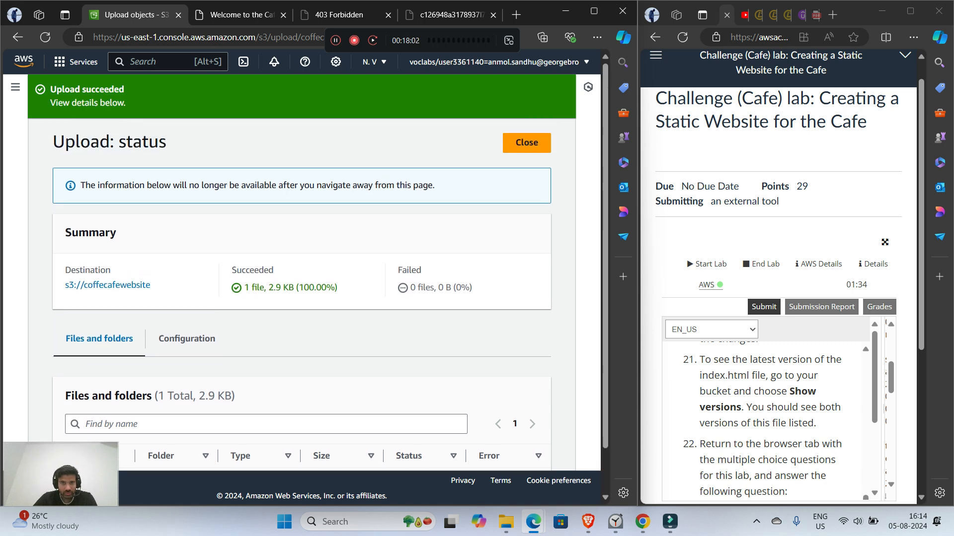
{"action": "left_click", "coordinate": [526, 143]}
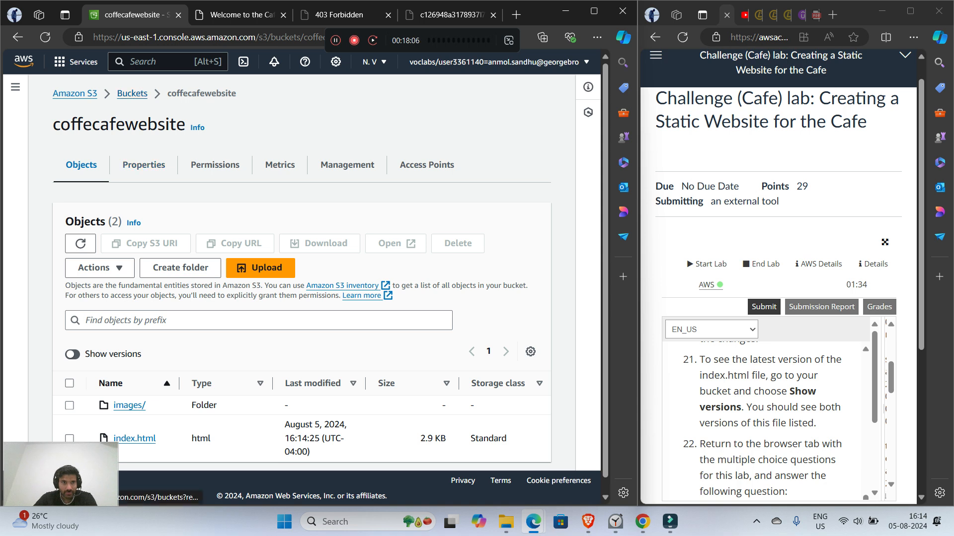
{"action": "left_click", "coordinate": [132, 93]}
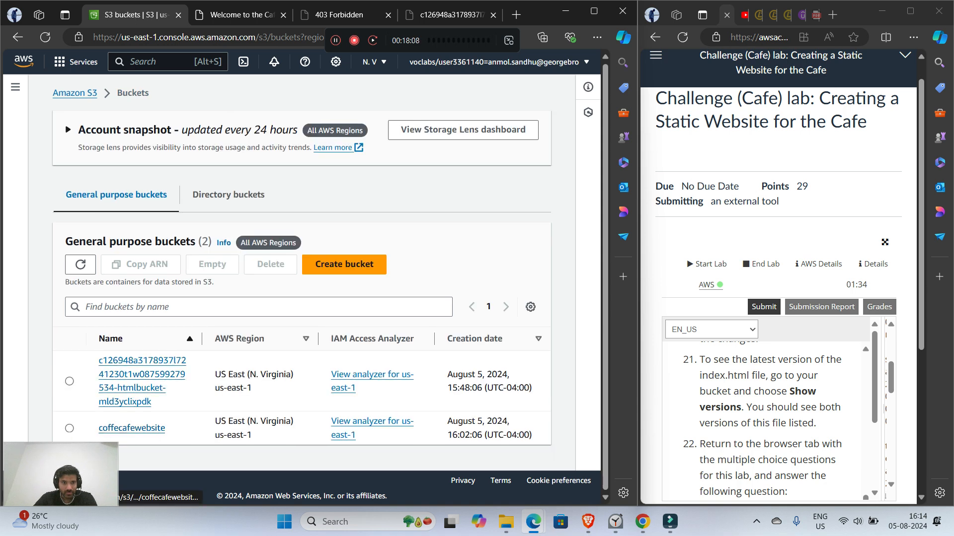
{"action": "left_click", "coordinate": [131, 427]}
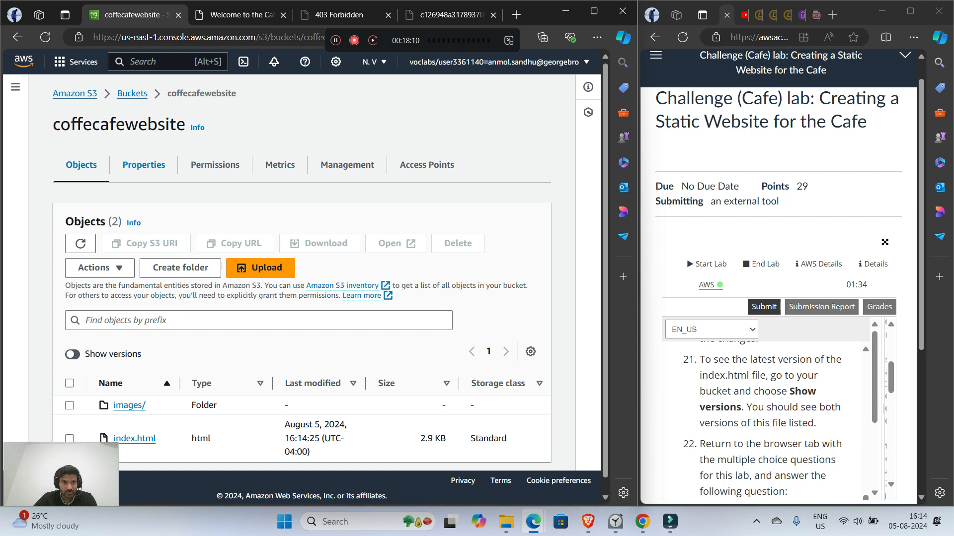
Step: Look through the bucket's metrics, management and access points for the Show versions option, and return to its object list
{"action": "left_click", "coordinate": [144, 165]}
{"action": "left_click", "coordinate": [215, 165]}
{"action": "left_click", "coordinate": [280, 165]}
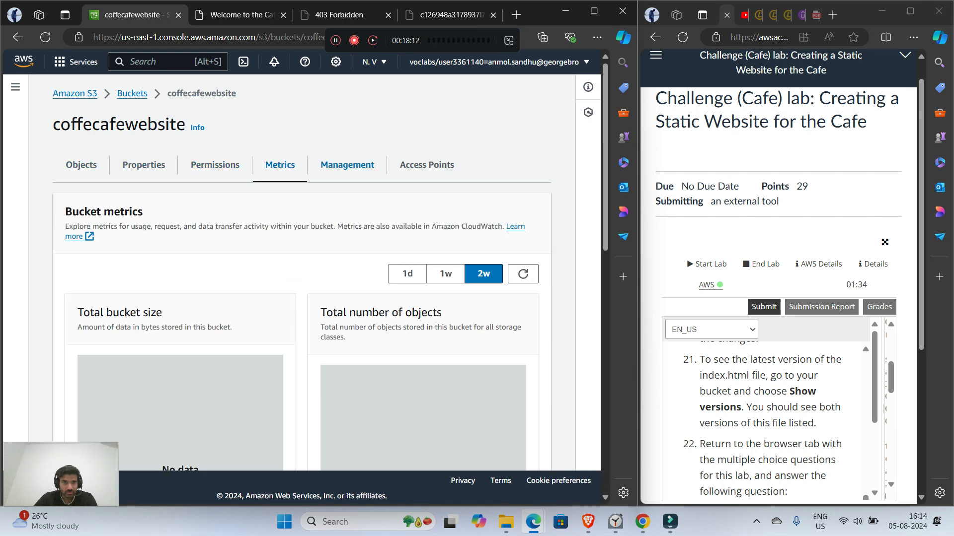
{"action": "left_click", "coordinate": [347, 165]}
{"action": "left_click", "coordinate": [280, 165]}
{"action": "scroll", "coordinate": [302, 274], "scroll_direction": "down", "scroll_amount": 5}
{"action": "scroll", "coordinate": [301, 273], "scroll_direction": "up", "scroll_amount": 5}
{"action": "left_click", "coordinate": [427, 165]}
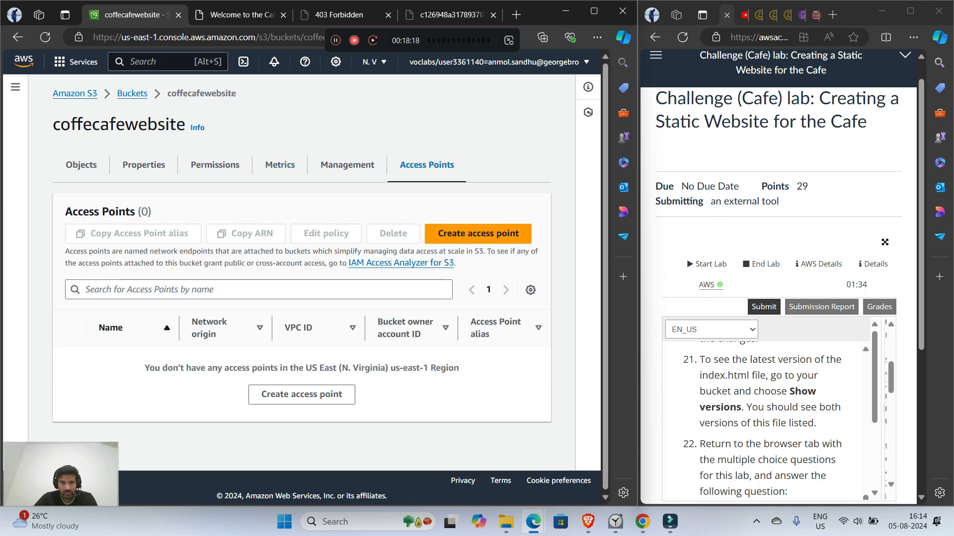
{"action": "left_click", "coordinate": [81, 165]}
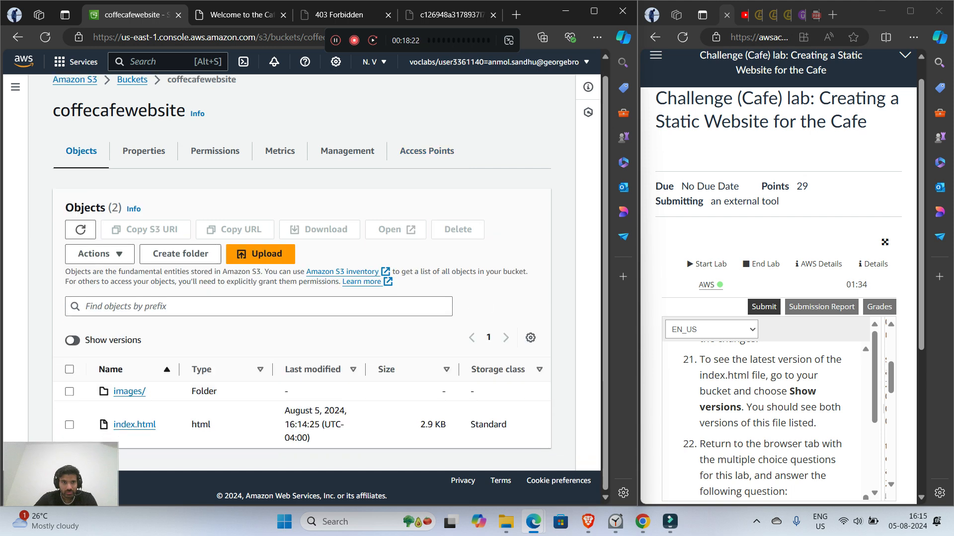
Step: Examine the bucket's properties and permissions, including the bucket policy and access control list, for the Show versions option
{"action": "left_click", "coordinate": [143, 151]}
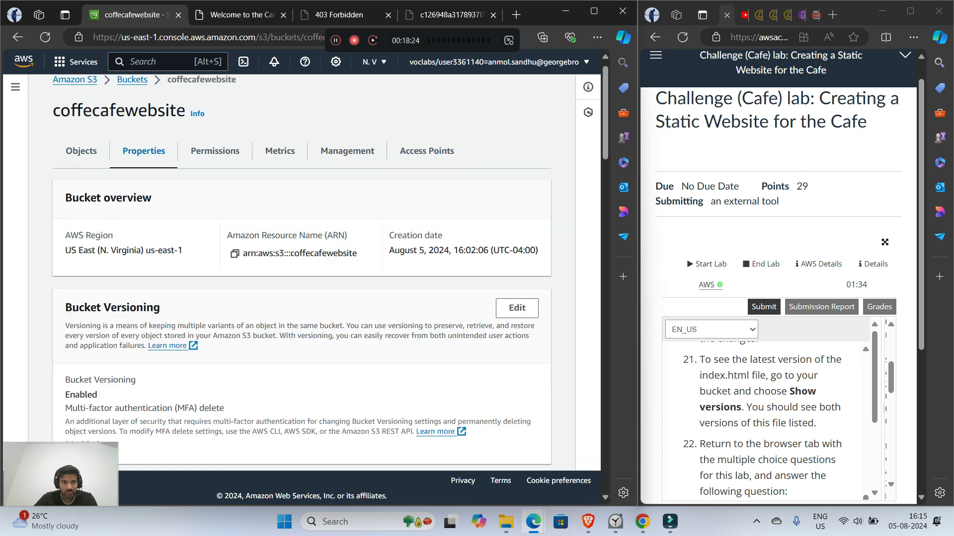
{"action": "scroll", "coordinate": [301, 268], "scroll_direction": "down", "scroll_amount": 15}
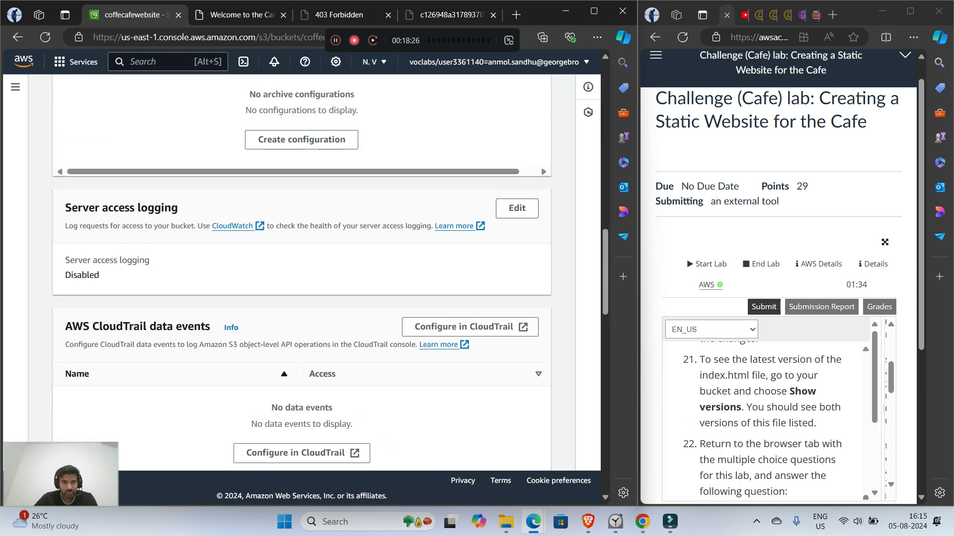
{"action": "scroll", "coordinate": [301, 268], "scroll_direction": "up", "scroll_amount": 10}
{"action": "scroll", "coordinate": [302, 268], "scroll_direction": "up", "scroll_amount": 7}
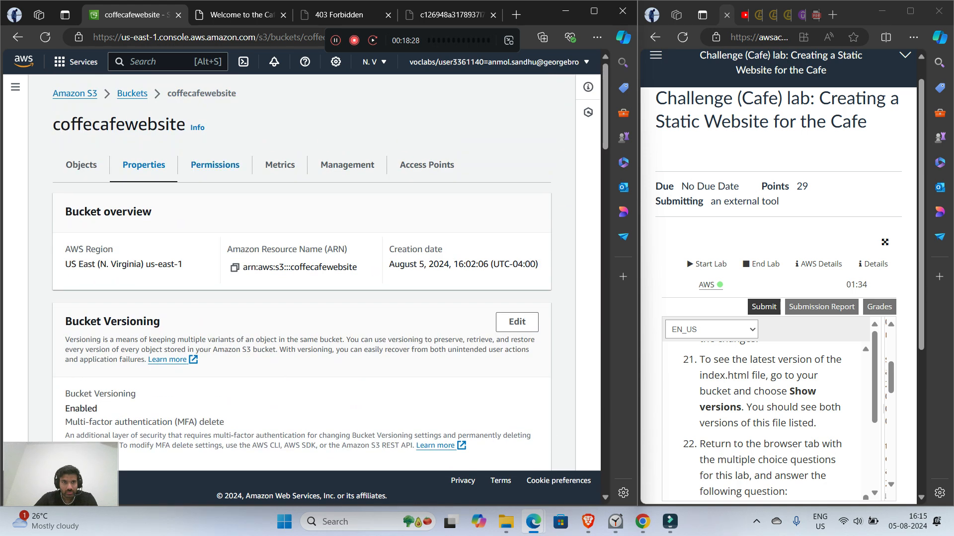
{"action": "left_click", "coordinate": [215, 165]}
{"action": "scroll", "coordinate": [302, 268], "scroll_direction": "down", "scroll_amount": 15}
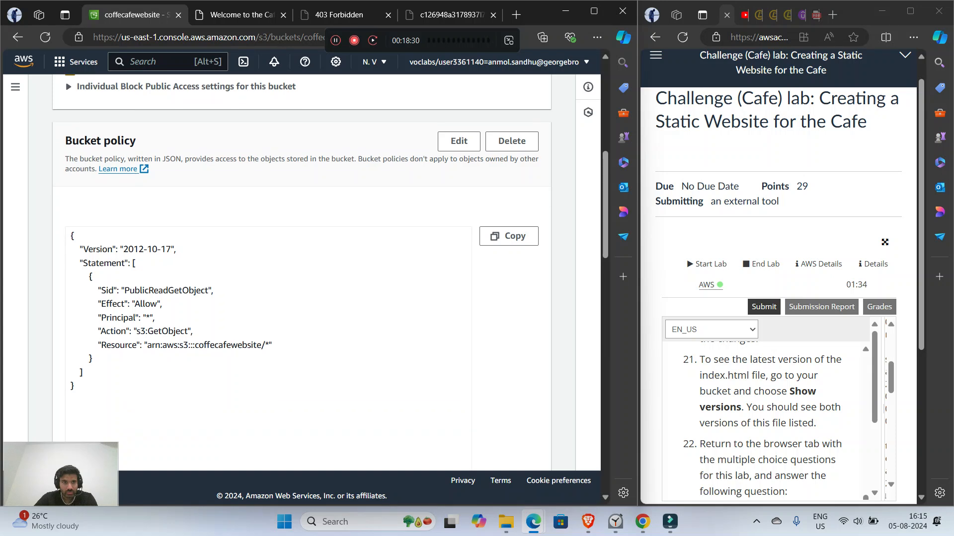
{"action": "scroll", "coordinate": [302, 268], "scroll_direction": "down", "scroll_amount": 5}
{"action": "scroll", "coordinate": [302, 268], "scroll_direction": "up", "scroll_amount": 15}
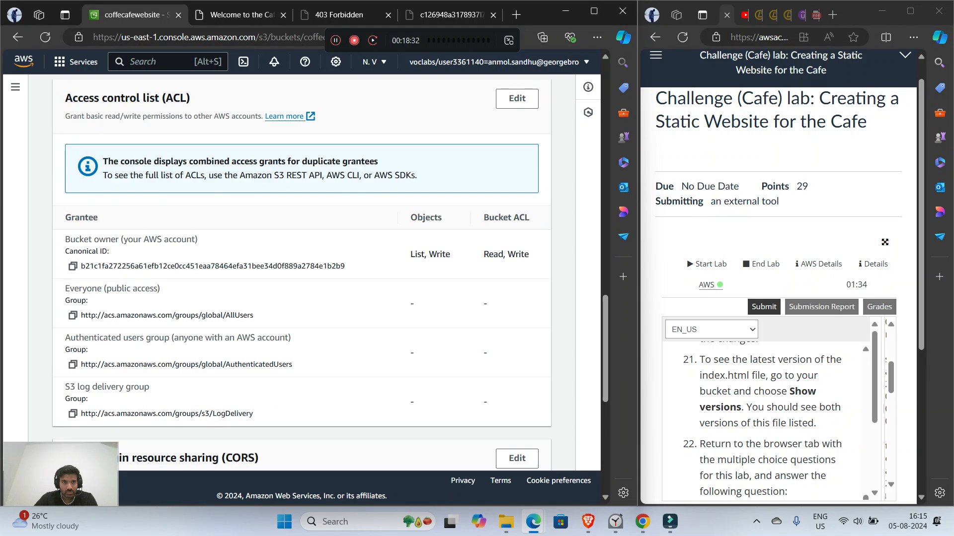
{"action": "scroll", "coordinate": [302, 268], "scroll_direction": "up", "scroll_amount": 5}
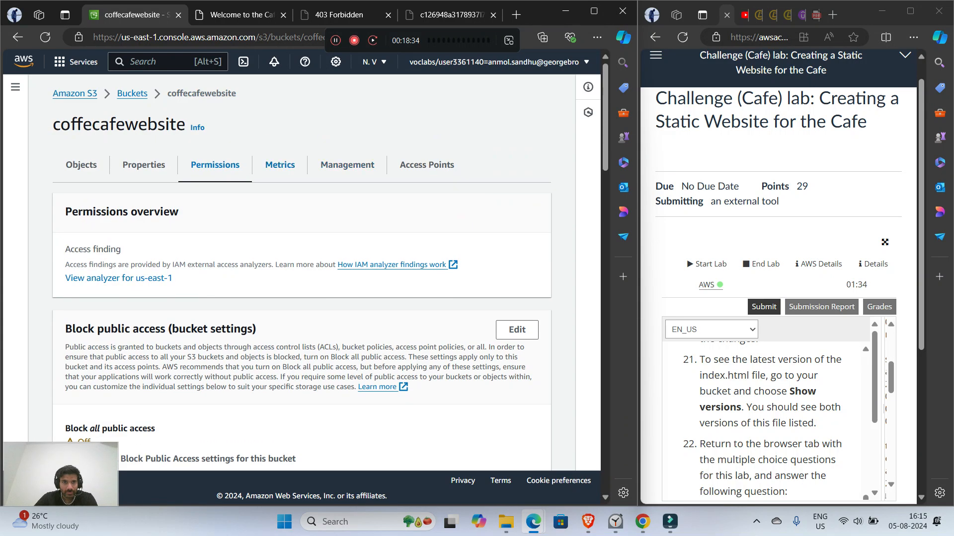
Step: Look through the coffecafewebsite bucket's metrics, lifecycle and replication rules, and access points for the Show versions option
{"action": "left_click", "coordinate": [279, 165]}
{"action": "scroll", "coordinate": [301, 268], "scroll_direction": "down", "scroll_amount": 11}
{"action": "scroll", "coordinate": [301, 269], "scroll_direction": "down", "scroll_amount": 1}
{"action": "scroll", "coordinate": [301, 268], "scroll_direction": "up", "scroll_amount": 12}
{"action": "left_click", "coordinate": [347, 165]}
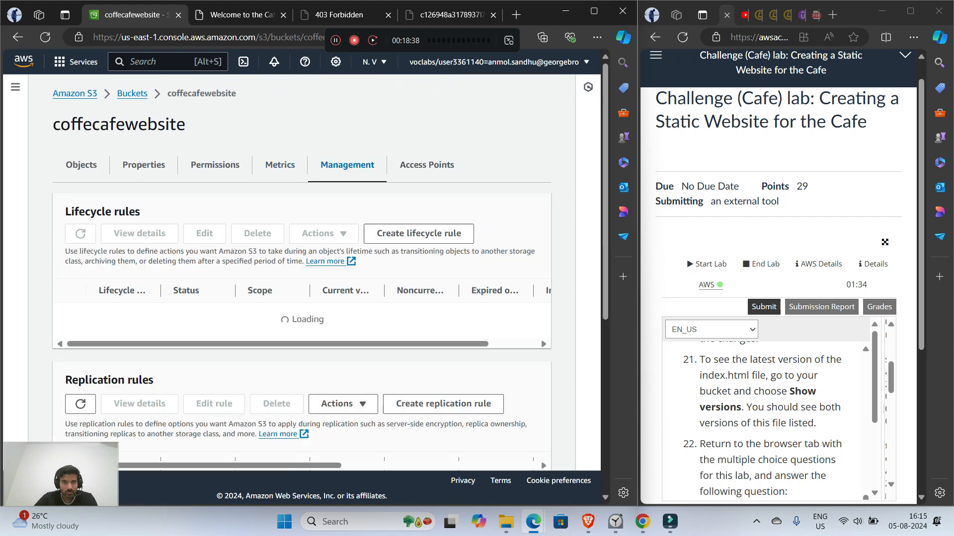
{"action": "scroll", "coordinate": [302, 269], "scroll_direction": "down", "scroll_amount": 8}
{"action": "scroll", "coordinate": [302, 268], "scroll_direction": "up", "scroll_amount": 4}
{"action": "scroll", "coordinate": [301, 268], "scroll_direction": "down", "scroll_amount": 1}
{"action": "scroll", "coordinate": [302, 268], "scroll_direction": "up", "scroll_amount": 5}
{"action": "left_click", "coordinate": [427, 164]}
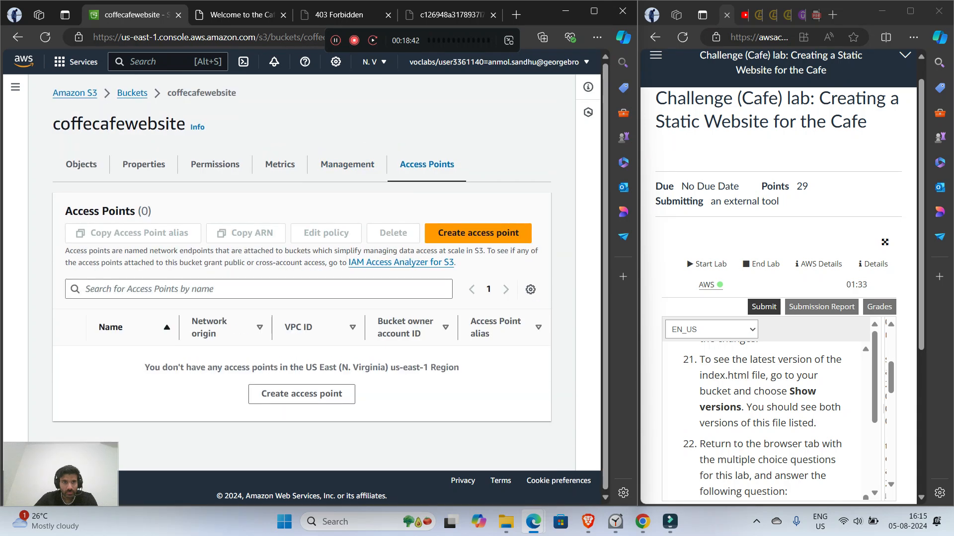
Step: Reopen the coffecafewebsite bucket from the bucket list, and open the version list of its index.html object
{"action": "left_click", "coordinate": [133, 93]}
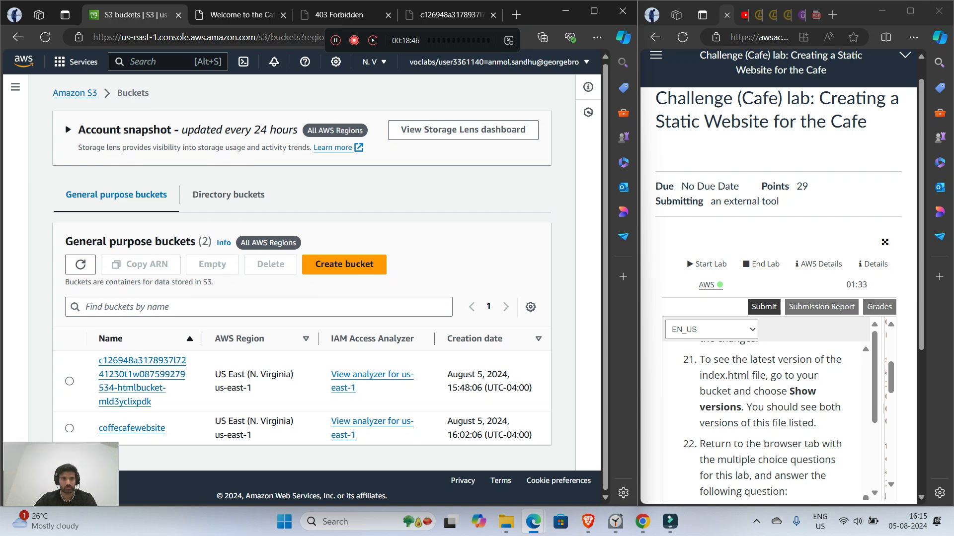
{"action": "left_click", "coordinate": [69, 428]}
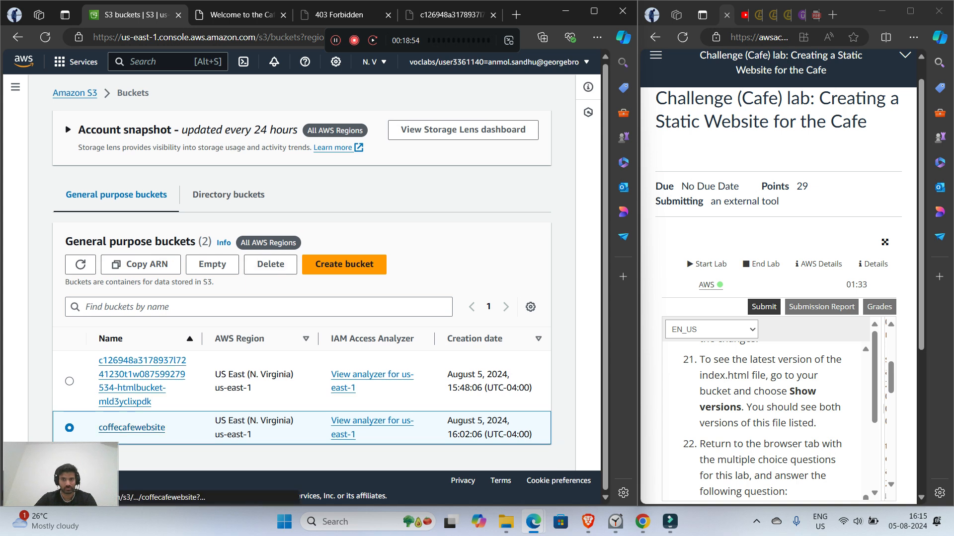
{"action": "left_click", "coordinate": [131, 427]}
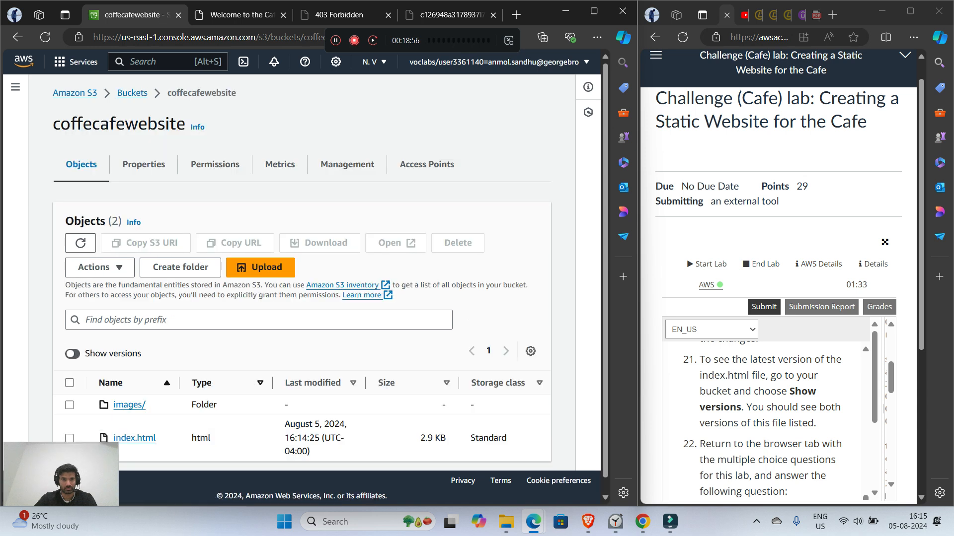
{"action": "left_click", "coordinate": [133, 425]}
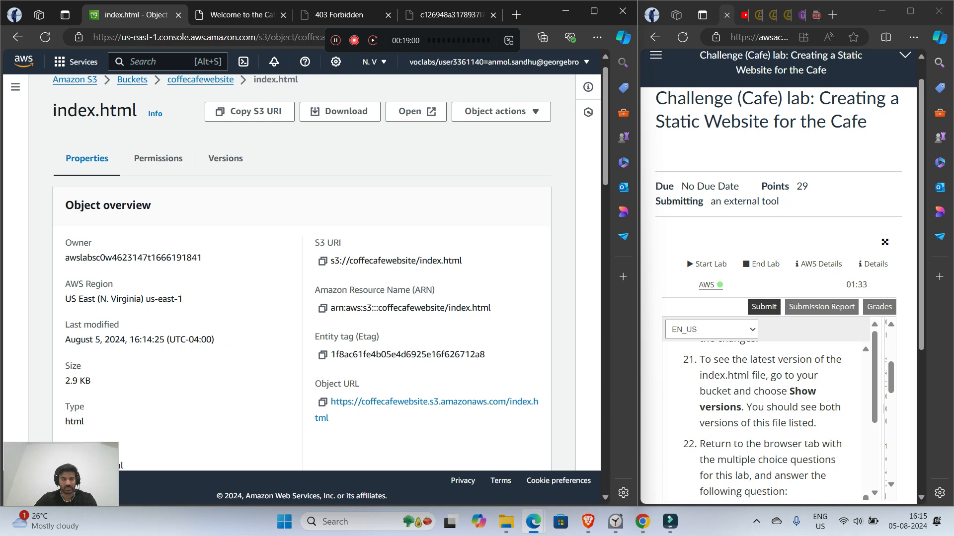
{"action": "left_click", "coordinate": [225, 158]}
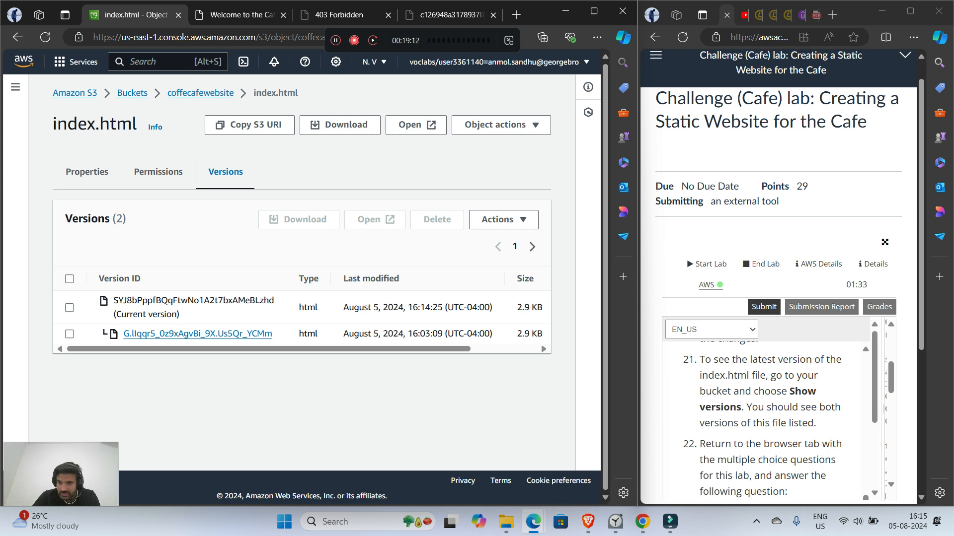
Step: Examine the index.html versions, including their modification dates, sizes and storage classes, and highlight the current version label
{"action": "scroll", "coordinate": [298, 313], "scroll_direction": "right", "scroll_amount": 3}
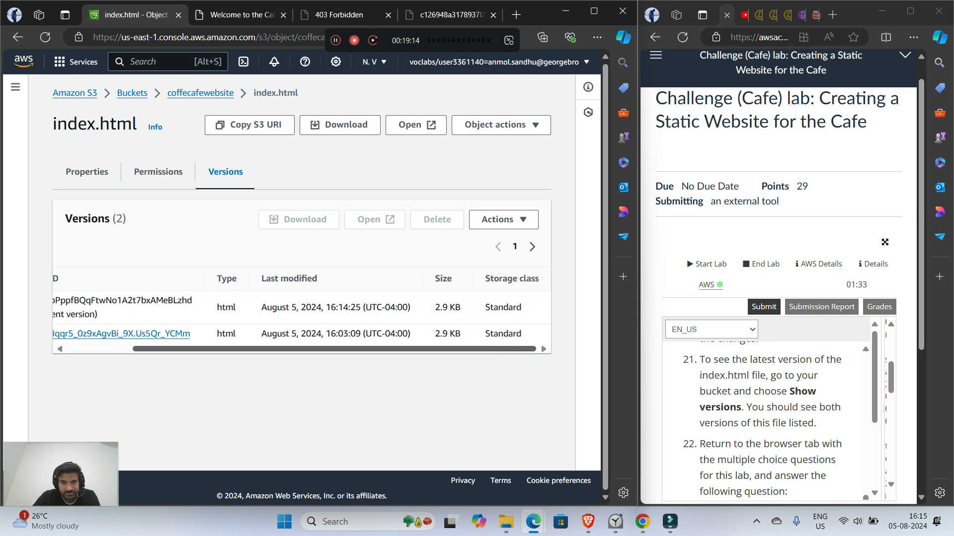
{"action": "scroll", "coordinate": [298, 313], "scroll_direction": "left", "scroll_amount": 3}
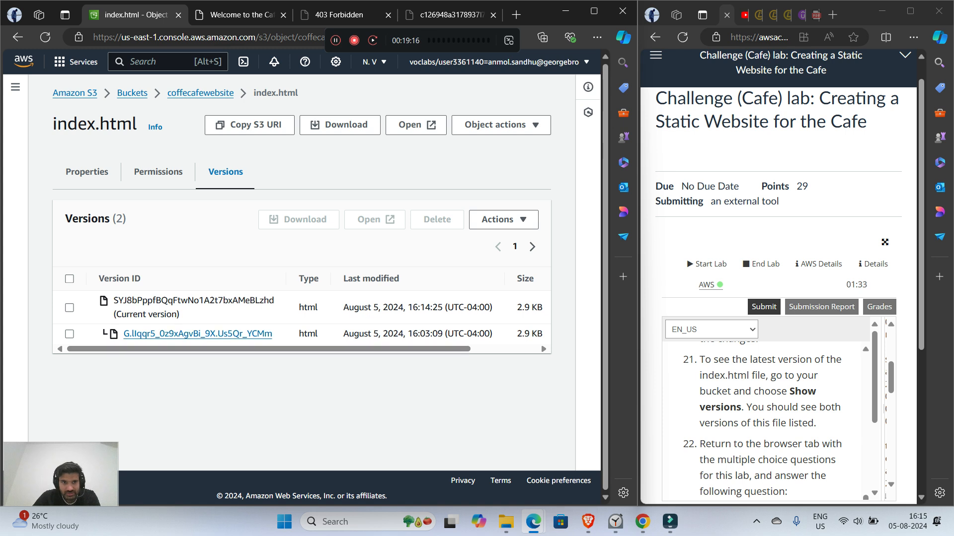
{"action": "left_click_drag", "start_coordinate": [179, 314], "coordinate": [115, 315]}
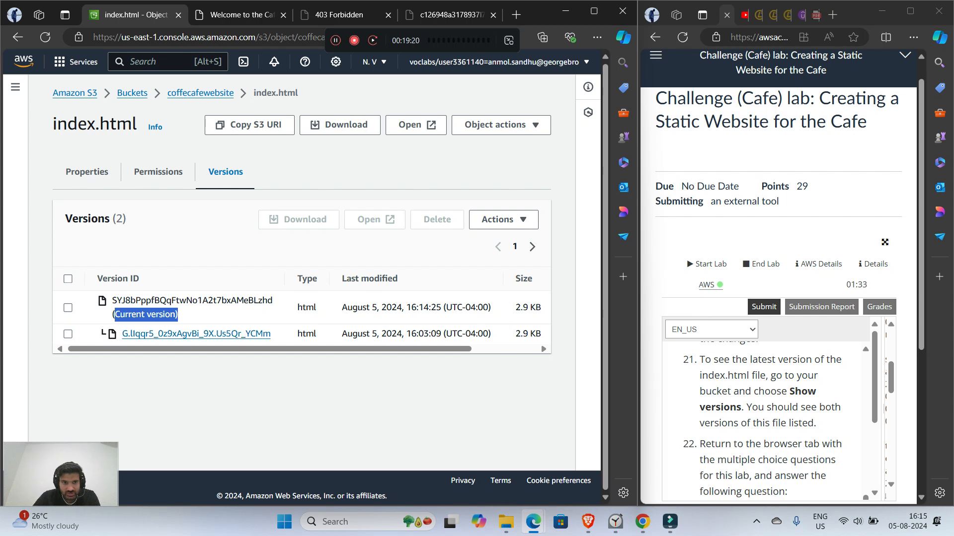
{"action": "scroll", "coordinate": [298, 313], "scroll_direction": "right", "scroll_amount": 3}
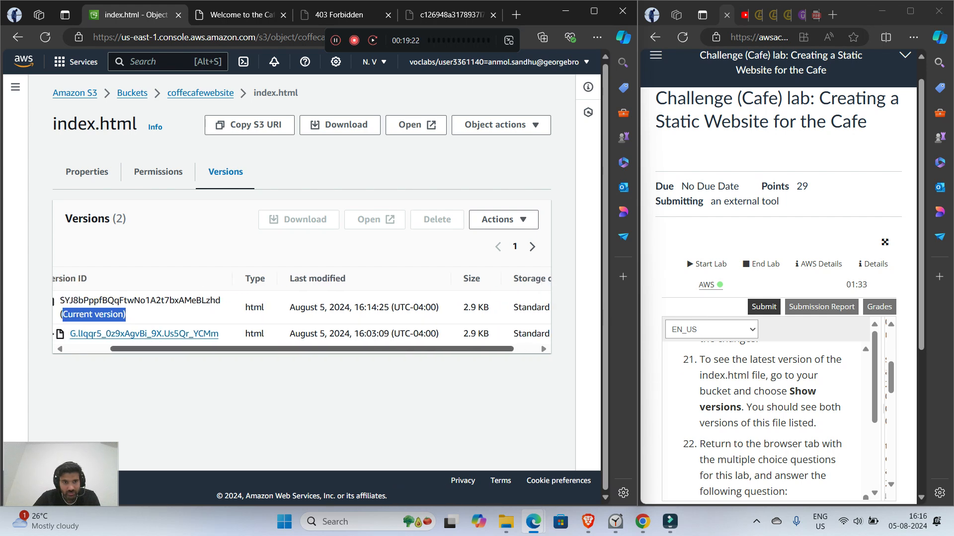
{"action": "scroll", "coordinate": [298, 313], "scroll_direction": "left", "scroll_amount": 3}
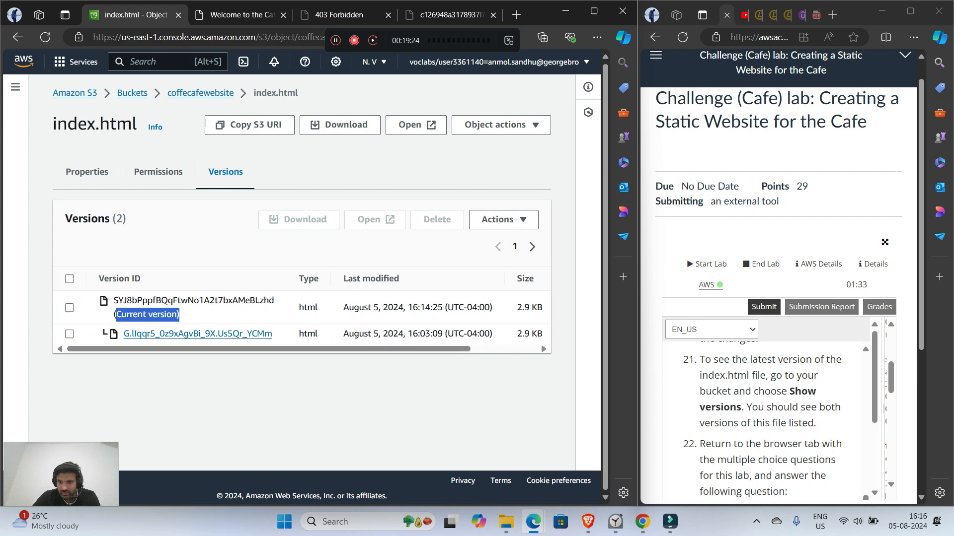
Step: Read lab step 22, and choose Multi-factor authentication for Question 2 on the Module 3 Challenge Lab Questions page
{"action": "scroll", "coordinate": [767, 423], "scroll_direction": "down", "scroll_amount": 1}
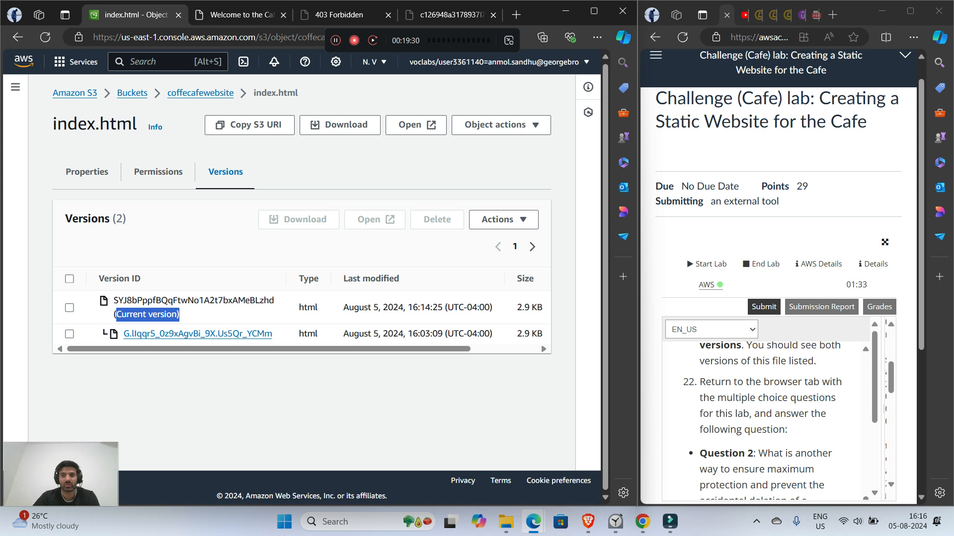
{"action": "scroll", "coordinate": [767, 422], "scroll_direction": "down", "scroll_amount": 2}
{"action": "scroll", "coordinate": [767, 422], "scroll_direction": "up", "scroll_amount": 1}
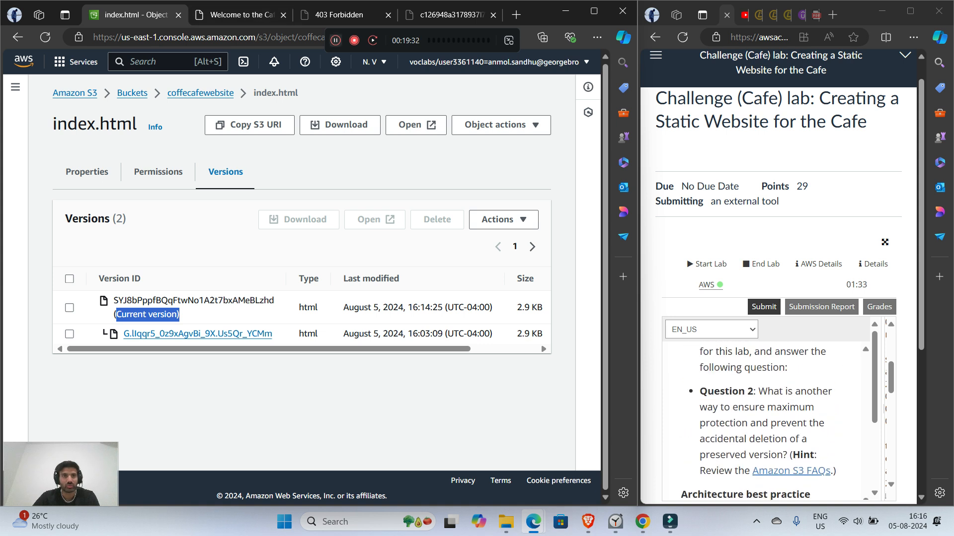
{"action": "left_click", "coordinate": [451, 14]}
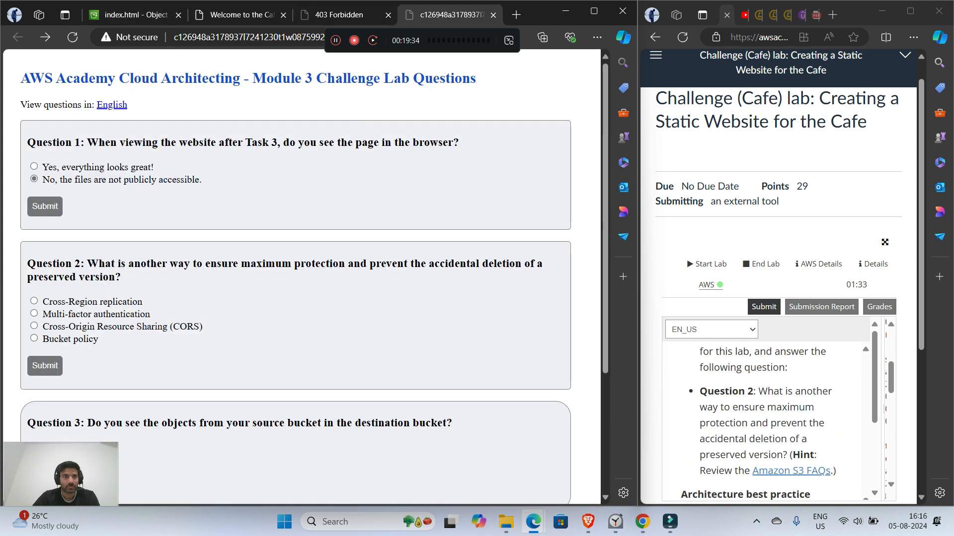
{"action": "scroll", "coordinate": [298, 278], "scroll_direction": "down", "scroll_amount": 1}
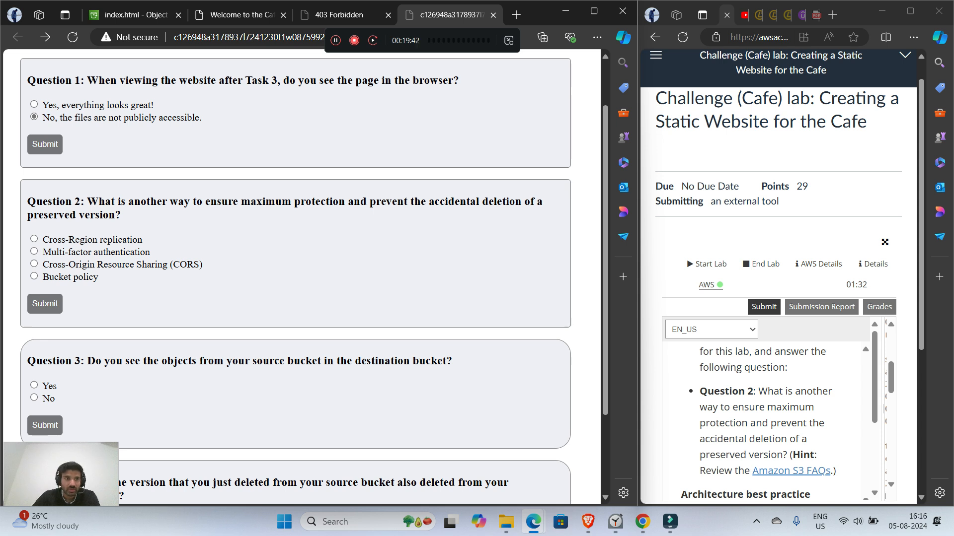
{"action": "left_click_drag", "start_coordinate": [28, 214], "coordinate": [129, 239]}
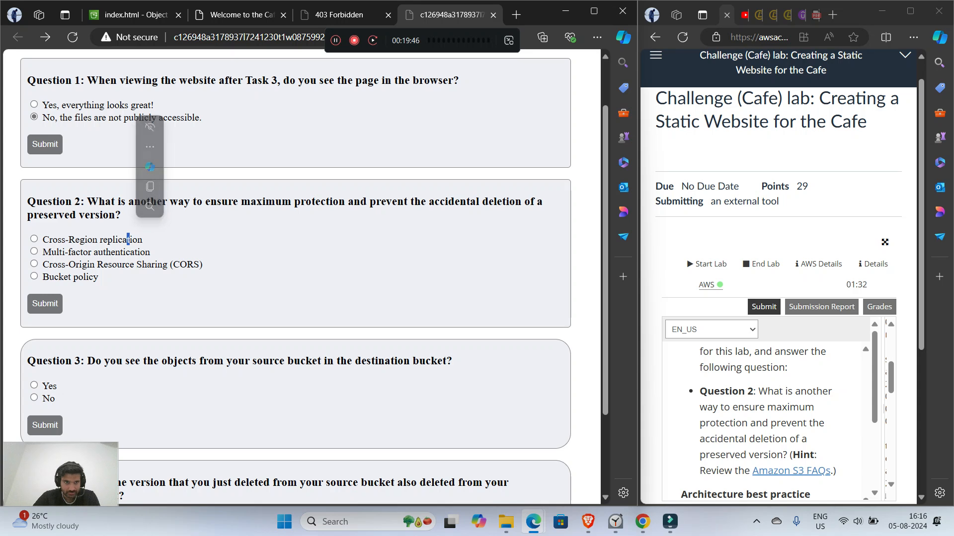
{"action": "left_click", "coordinate": [34, 252]}
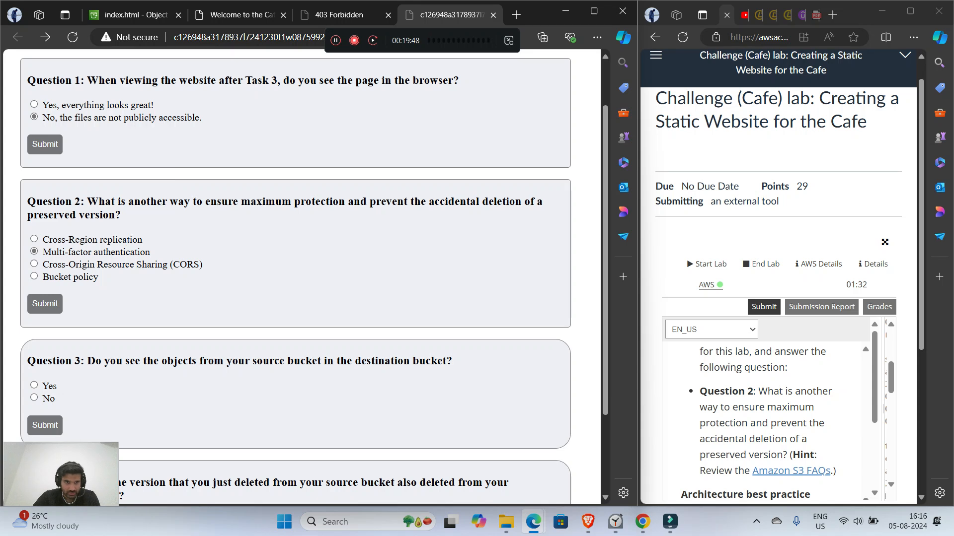
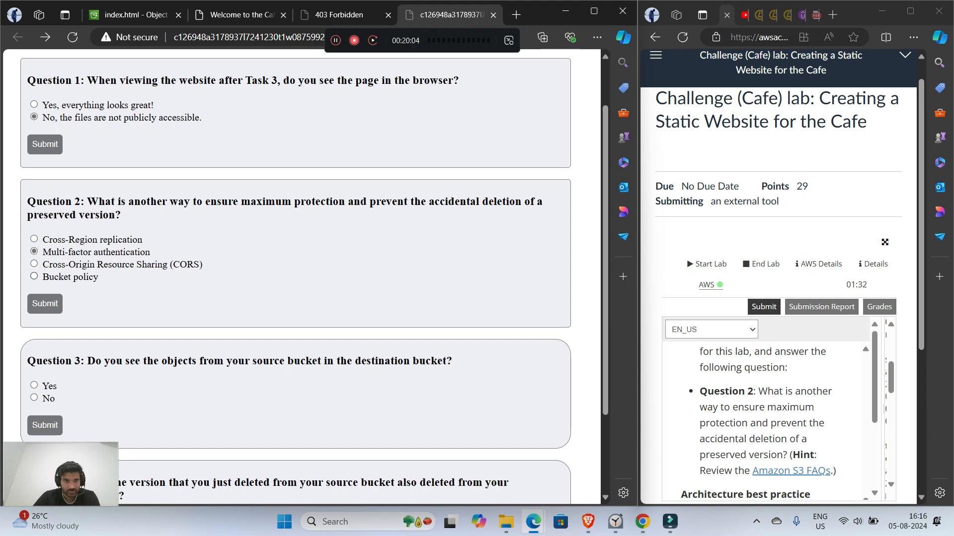
Step: Change the Question 2 answer to Bucket policy, and return to the index.html versions page in the S3 console
{"action": "left_click", "coordinate": [34, 277]}
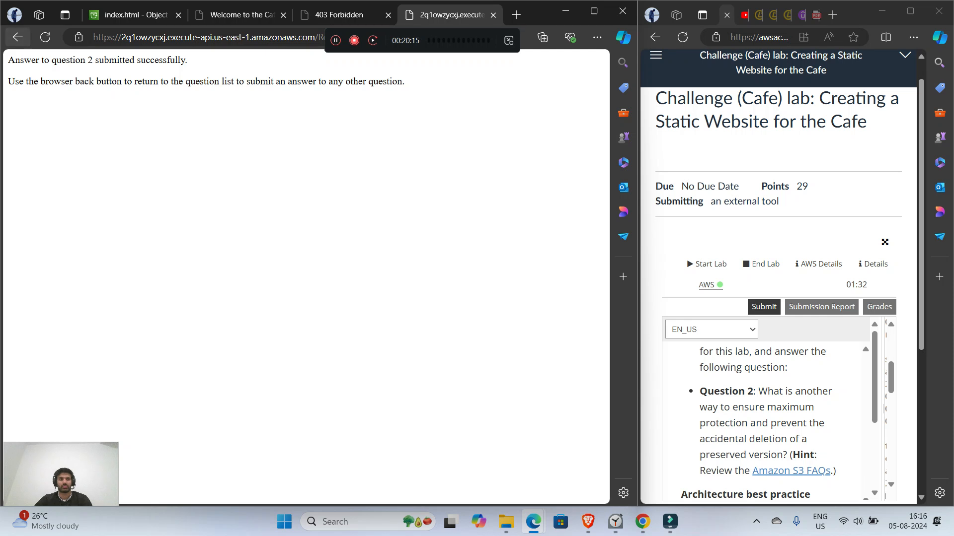
{"action": "left_click", "coordinate": [18, 37]}
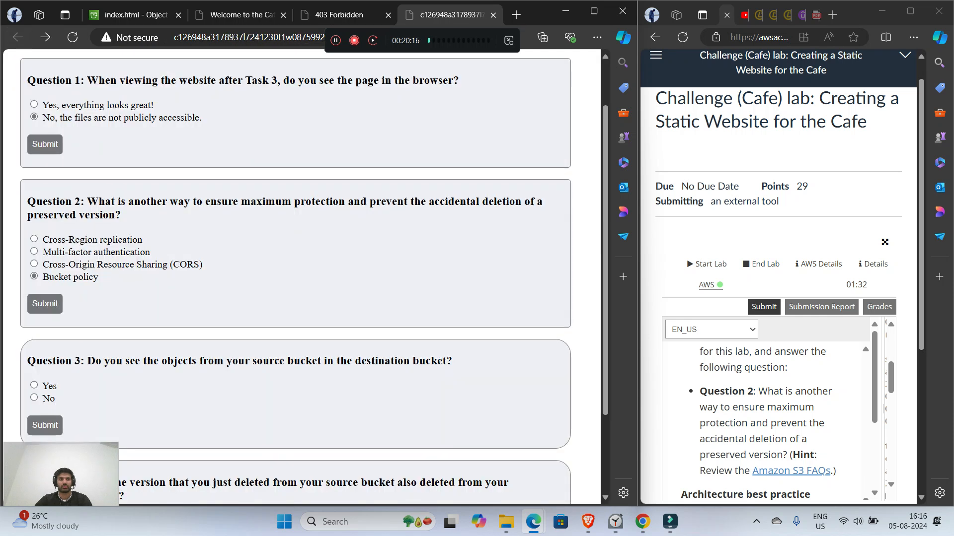
{"action": "left_click", "coordinate": [135, 15]}
Step: Expand and read the lab's Architecture best practice section on protecting data with versioning
{"action": "scroll", "coordinate": [769, 422], "scroll_direction": "down", "scroll_amount": 2}
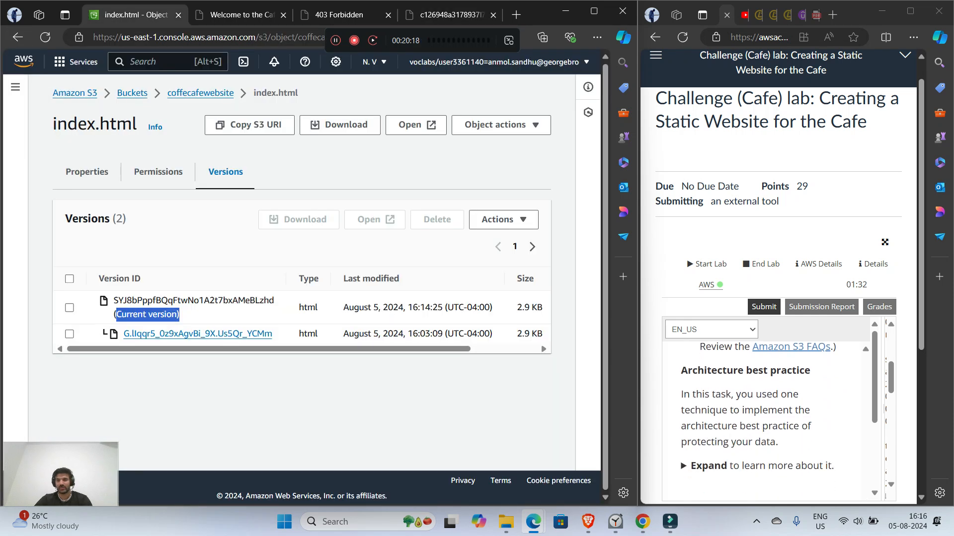
{"action": "scroll", "coordinate": [769, 422], "scroll_direction": "down", "scroll_amount": 1}
{"action": "scroll", "coordinate": [769, 422], "scroll_direction": "up", "scroll_amount": 2}
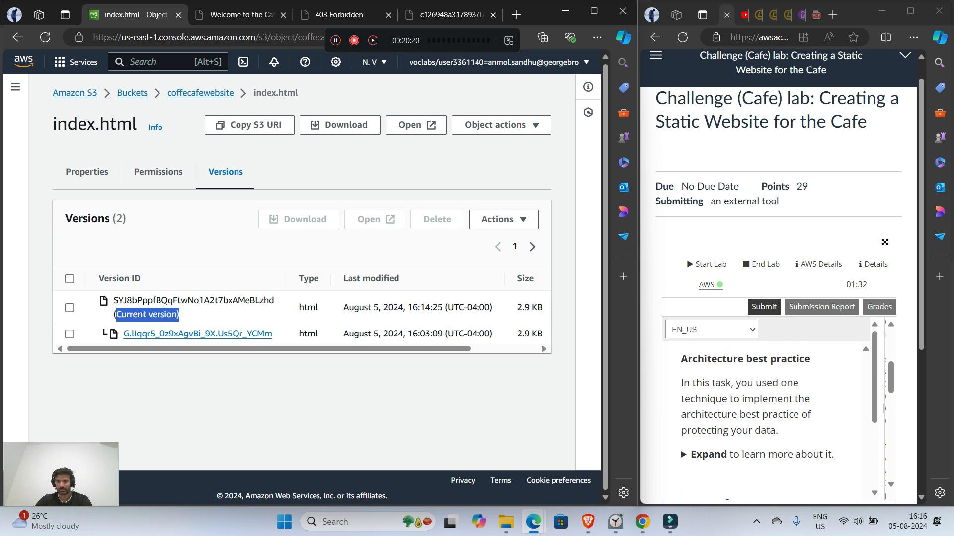
{"action": "scroll", "coordinate": [769, 422], "scroll_direction": "down", "scroll_amount": 1}
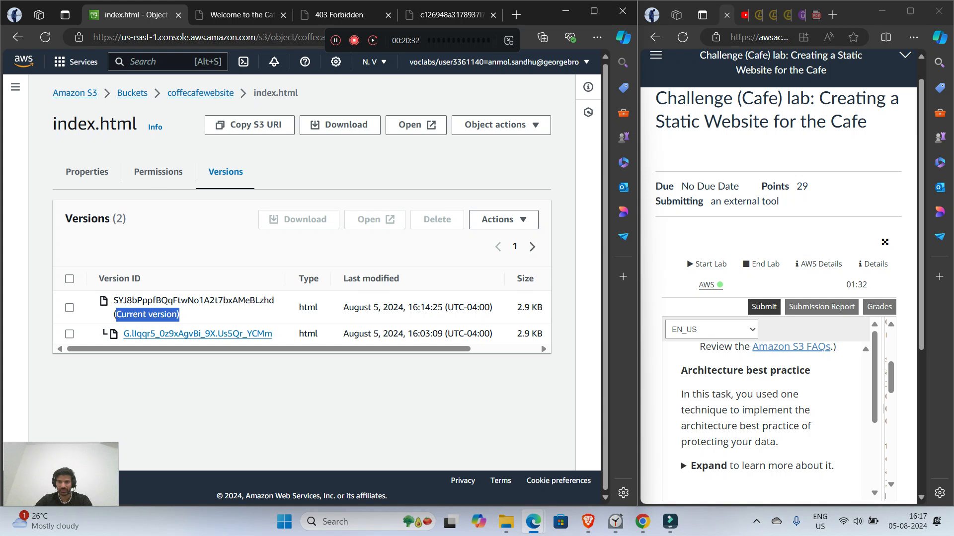
{"action": "scroll", "coordinate": [768, 412], "scroll_direction": "down", "scroll_amount": 2}
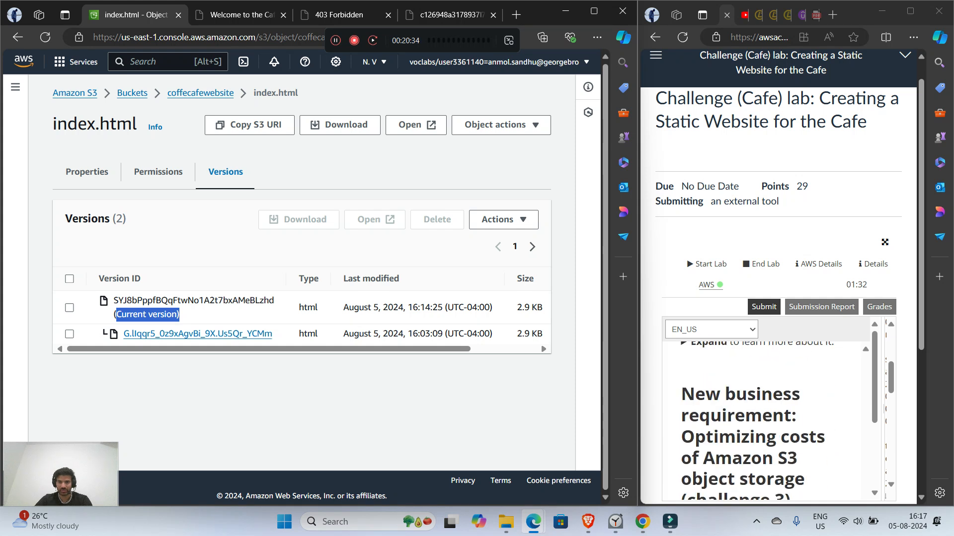
{"action": "left_click", "coordinate": [708, 403]}
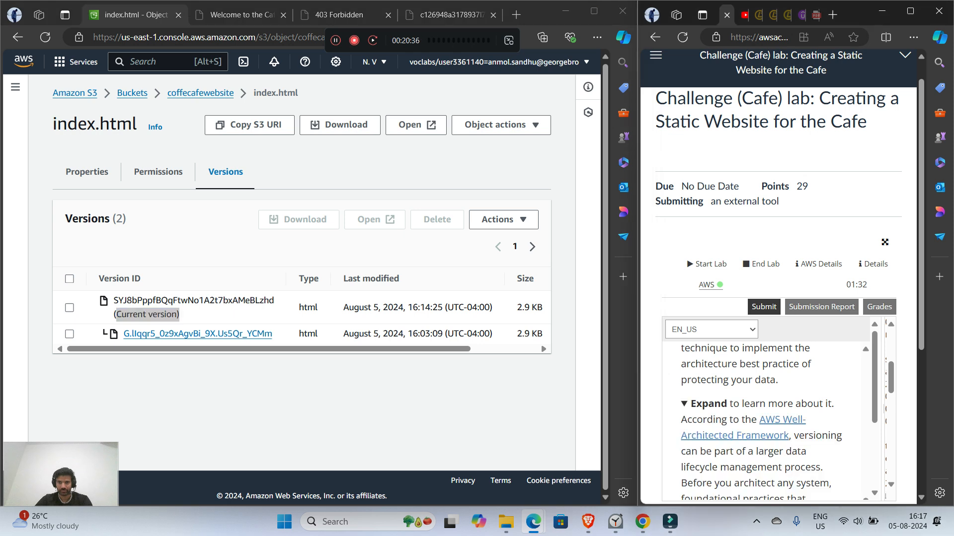
{"action": "scroll", "coordinate": [755, 422], "scroll_direction": "down", "scroll_amount": 5}
{"action": "scroll", "coordinate": [755, 422], "scroll_direction": "up", "scroll_amount": 3}
{"action": "scroll", "coordinate": [755, 422], "scroll_direction": "down", "scroll_amount": 4}
{"action": "scroll", "coordinate": [755, 422], "scroll_direction": "up", "scroll_amount": 2}
Step: Read challenge 3 and Task 6 of the lab, including the two lifecycle rules required in step 23
{"action": "scroll", "coordinate": [755, 422], "scroll_direction": "down", "scroll_amount": 1}
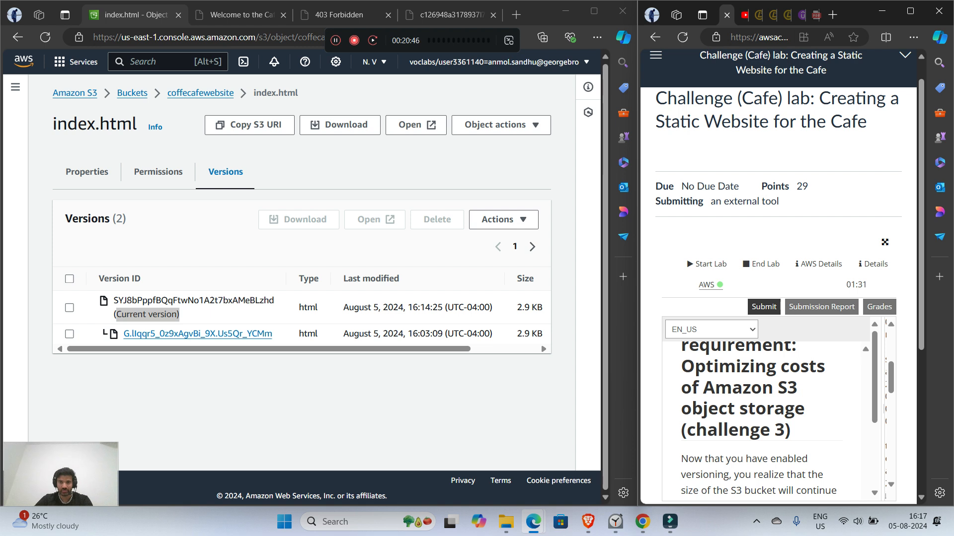
{"action": "scroll", "coordinate": [755, 422], "scroll_direction": "down", "scroll_amount": 1}
{"action": "scroll", "coordinate": [755, 422], "scroll_direction": "down", "scroll_amount": 1}
{"action": "scroll", "coordinate": [755, 422], "scroll_direction": "up", "scroll_amount": 1}
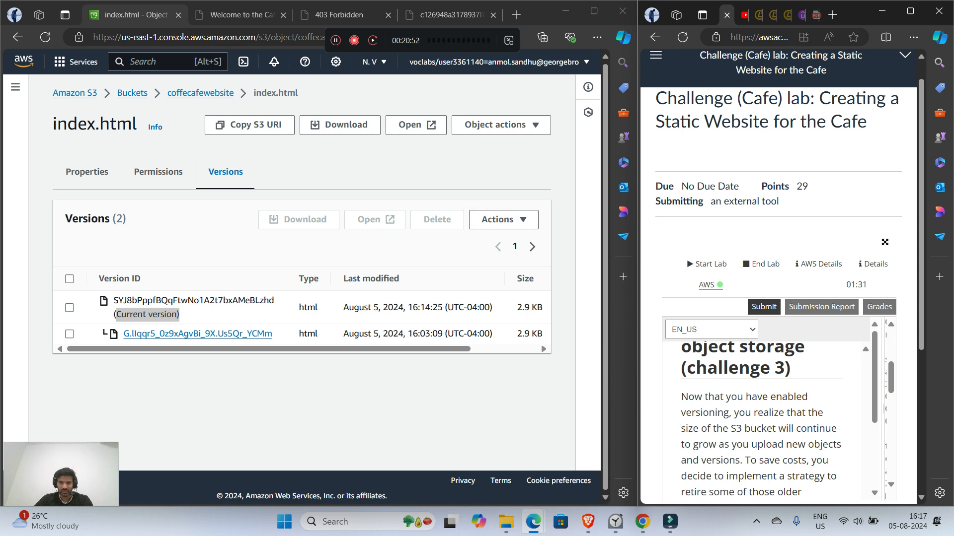
{"action": "scroll", "coordinate": [760, 422], "scroll_direction": "down", "scroll_amount": 1}
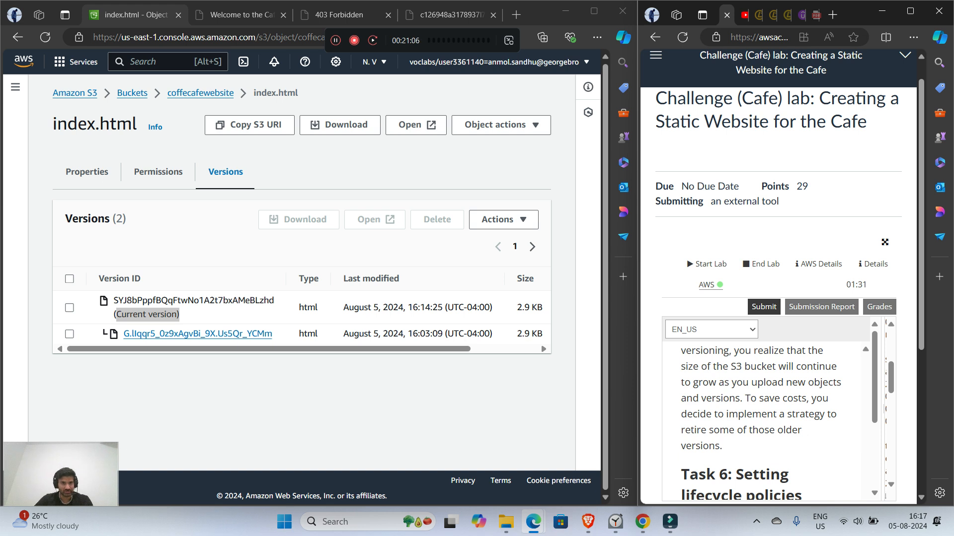
{"action": "scroll", "coordinate": [768, 417], "scroll_direction": "down", "scroll_amount": 2}
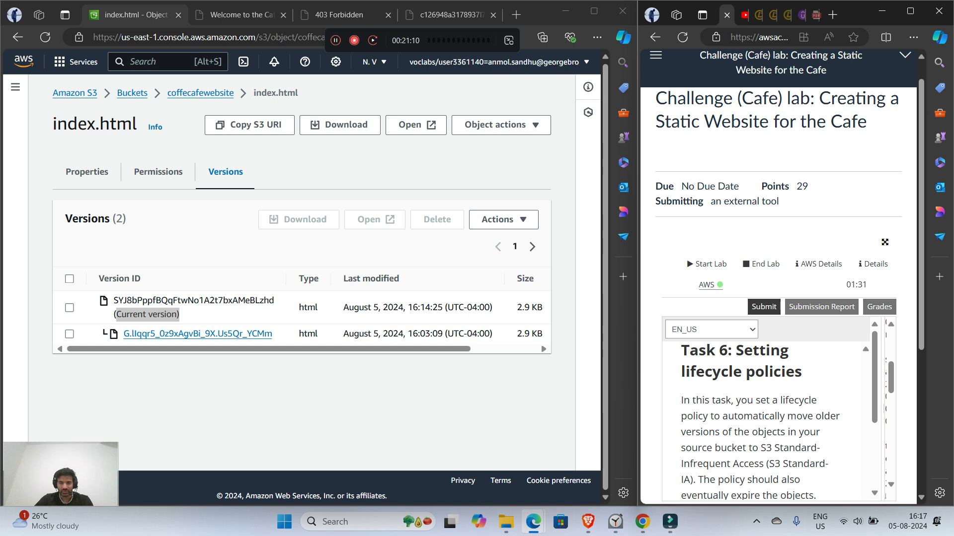
{"action": "scroll", "coordinate": [767, 417], "scroll_direction": "down", "scroll_amount": 1}
{"action": "scroll", "coordinate": [767, 418], "scroll_direction": "up", "scroll_amount": 1}
{"action": "scroll", "coordinate": [768, 417], "scroll_direction": "down", "scroll_amount": 1}
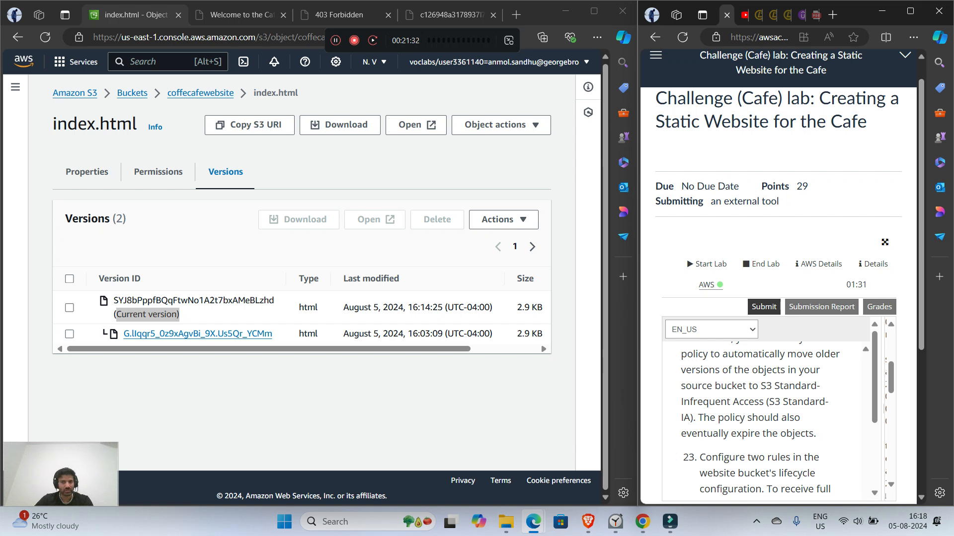
{"action": "scroll", "coordinate": [760, 420], "scroll_direction": "down", "scroll_amount": 3}
{"action": "scroll", "coordinate": [767, 420], "scroll_direction": "up", "scroll_amount": 2}
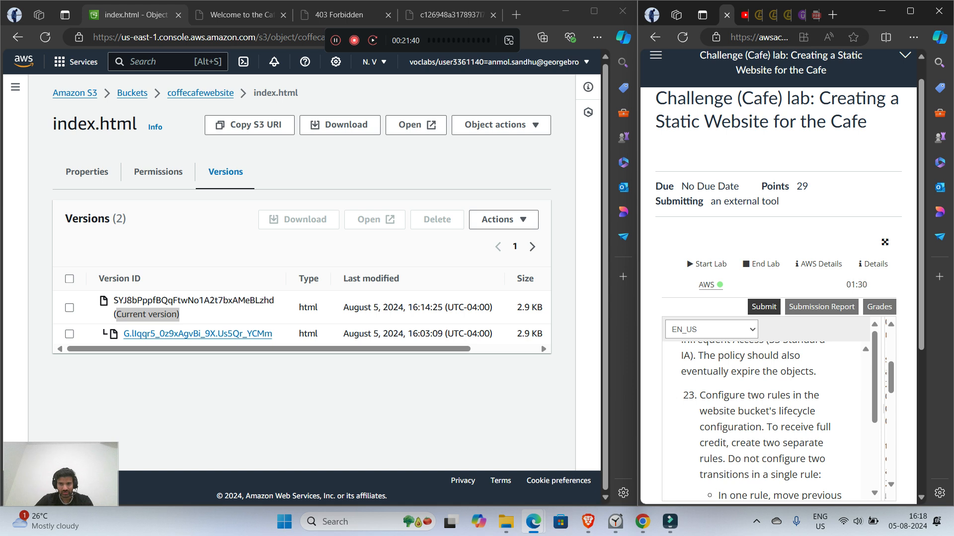
{"action": "scroll", "coordinate": [762, 422], "scroll_direction": "down", "scroll_amount": 2}
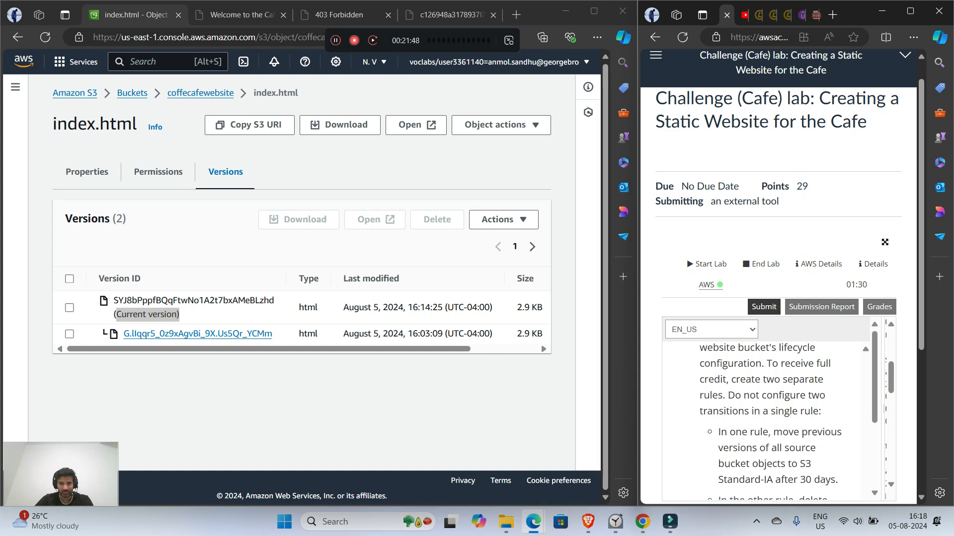
{"action": "scroll", "coordinate": [771, 422], "scroll_direction": "down", "scroll_amount": 2}
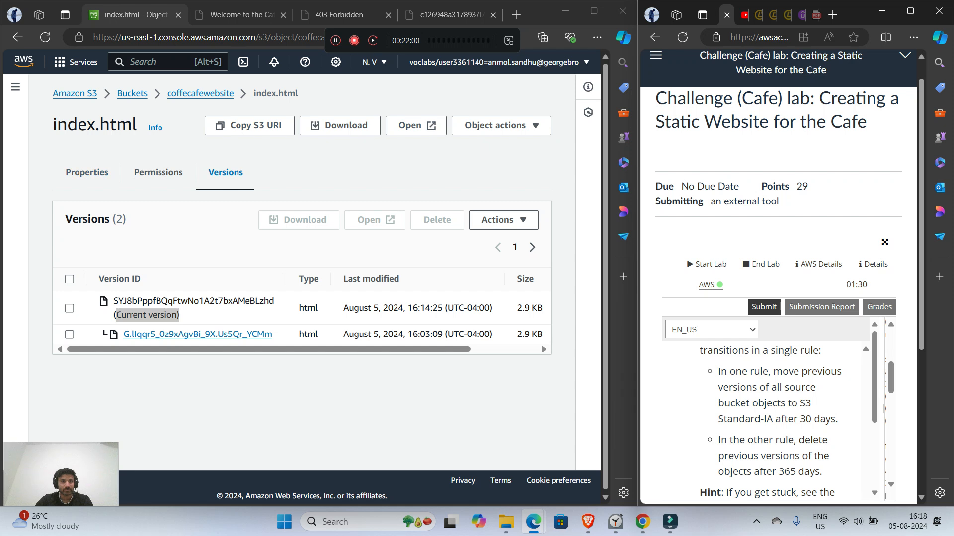
Step: Open the coffecafewebsite bucket's lifecycle management settings from the bucket list, and start a new lifecycle rule
{"action": "left_click", "coordinate": [132, 93]}
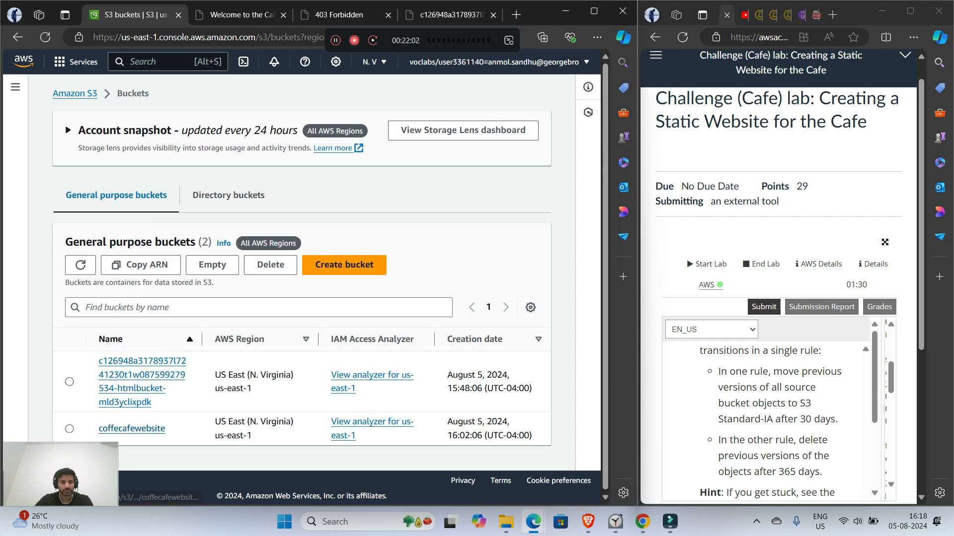
{"action": "left_click", "coordinate": [132, 428]}
{"action": "left_click", "coordinate": [215, 164]}
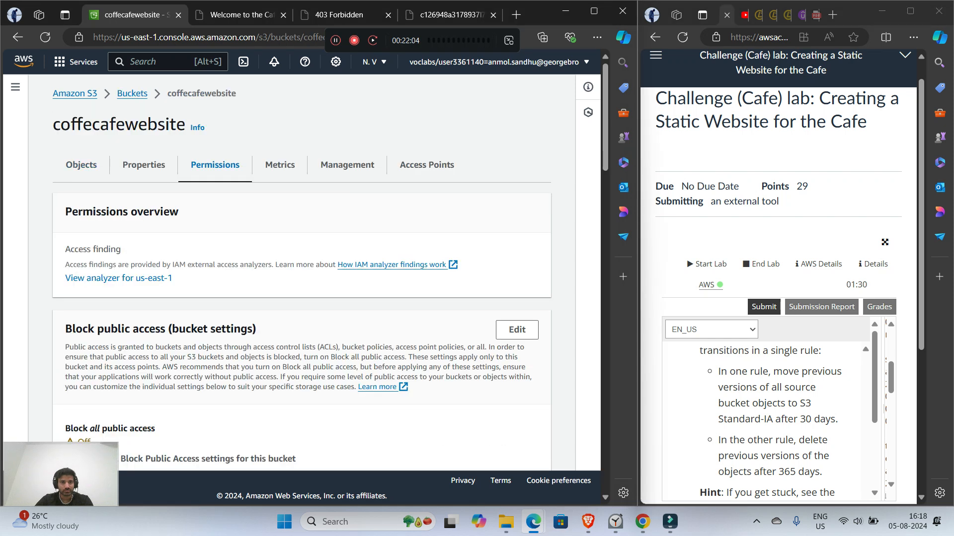
{"action": "scroll", "coordinate": [215, 165], "scroll_direction": "down", "scroll_amount": 10}
{"action": "scroll", "coordinate": [302, 273], "scroll_direction": "down", "scroll_amount": 3}
{"action": "scroll", "coordinate": [302, 273], "scroll_direction": "up", "scroll_amount": 15}
{"action": "left_click", "coordinate": [347, 164]}
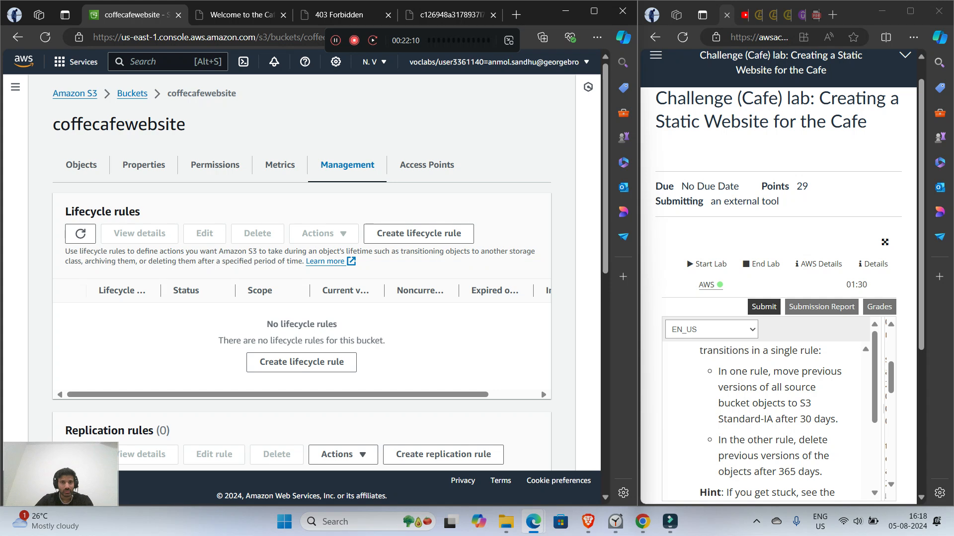
{"action": "left_click", "coordinate": [422, 172]}
Step: Name the lifecycle rule transition, apply it to all objects in the bucket, and acknowledge that scope
{"action": "left_click", "coordinate": [300, 224]}
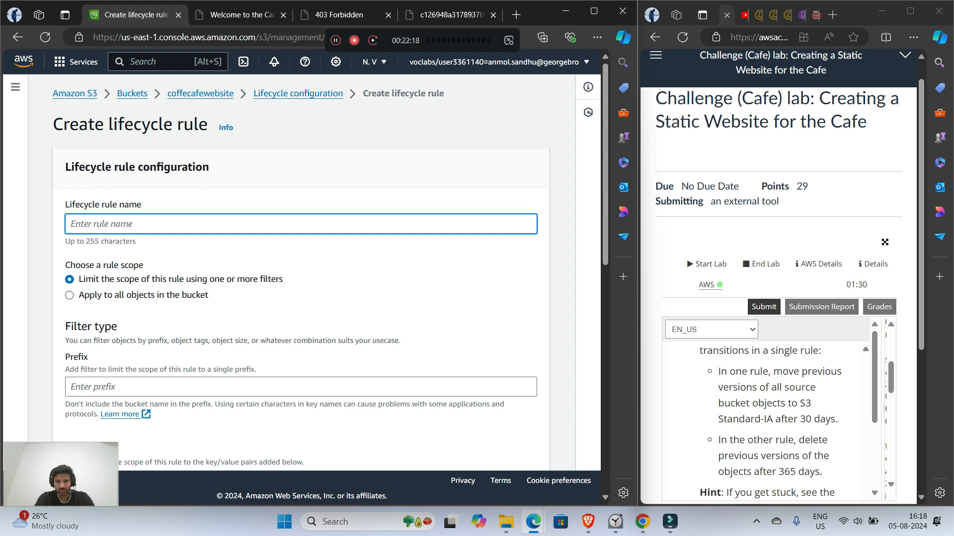
{"action": "type", "text": "transition"}
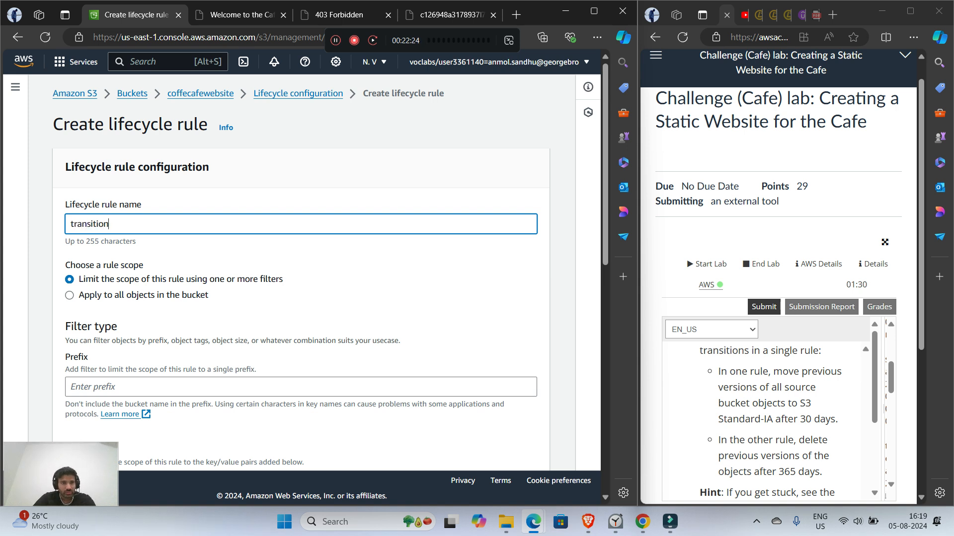
{"action": "scroll", "coordinate": [298, 274], "scroll_direction": "down", "scroll_amount": 2}
{"action": "left_click", "coordinate": [70, 171]}
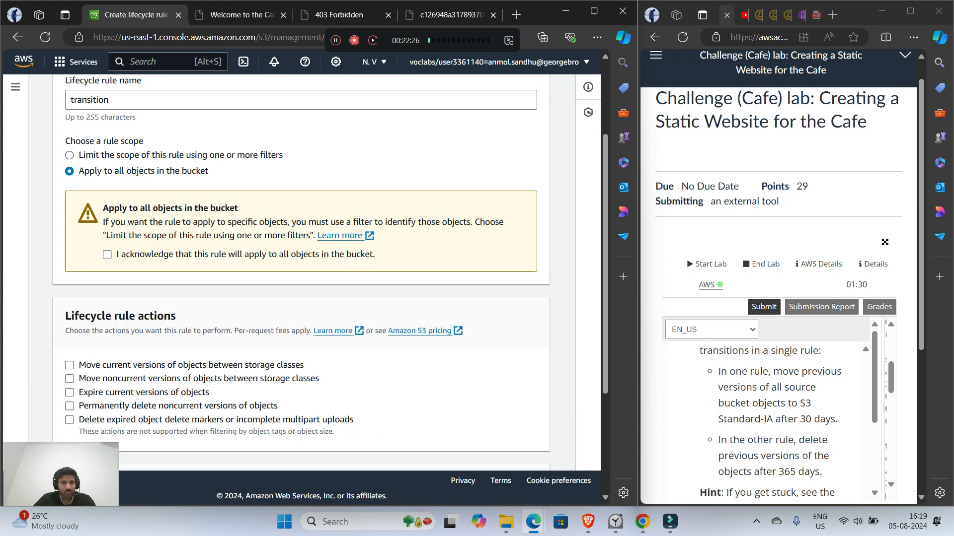
{"action": "left_click", "coordinate": [108, 255]}
Step: Set the rule to move noncurrent versions to Standard-IA after 30 days, retaining 1 newer version, and create it
{"action": "scroll", "coordinate": [107, 254], "scroll_direction": "down", "scroll_amount": 1}
{"action": "scroll", "coordinate": [298, 274], "scroll_direction": "down", "scroll_amount": 2}
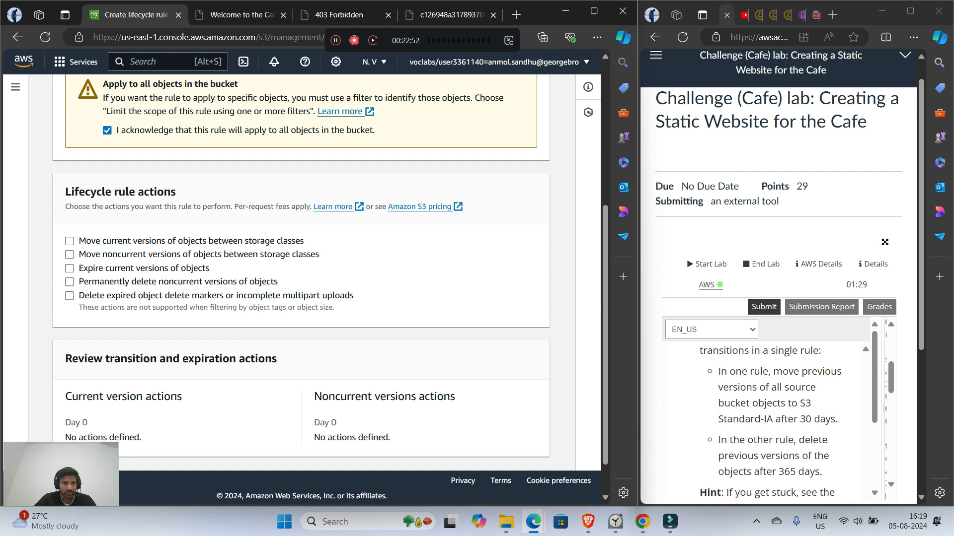
{"action": "left_click", "coordinate": [70, 255]}
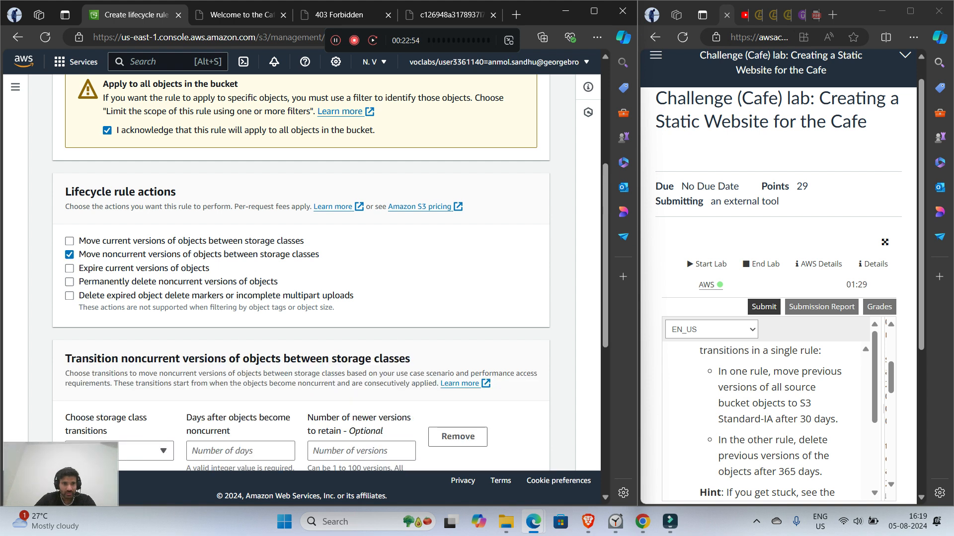
{"action": "scroll", "coordinate": [301, 272], "scroll_direction": "down", "scroll_amount": 3}
{"action": "left_click", "coordinate": [233, 265]}
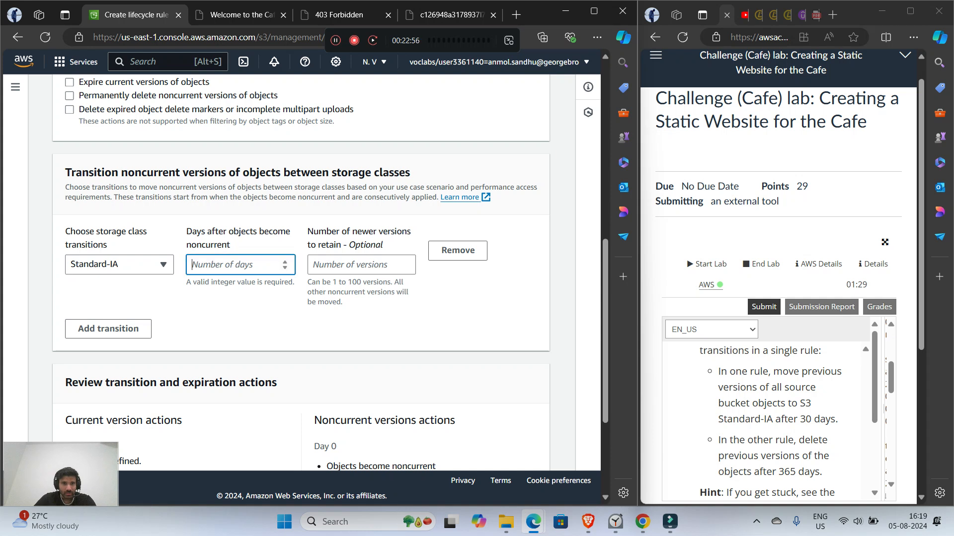
{"action": "type", "text": "30"}
{"action": "key", "text": "Tab"}
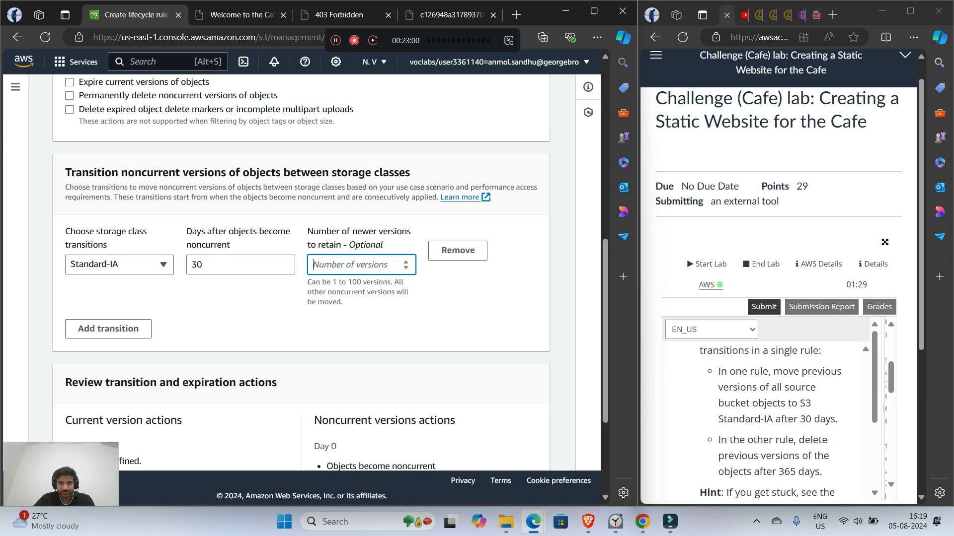
{"action": "type", "text": "1"}
{"action": "scroll", "coordinate": [301, 273], "scroll_direction": "down", "scroll_amount": 3}
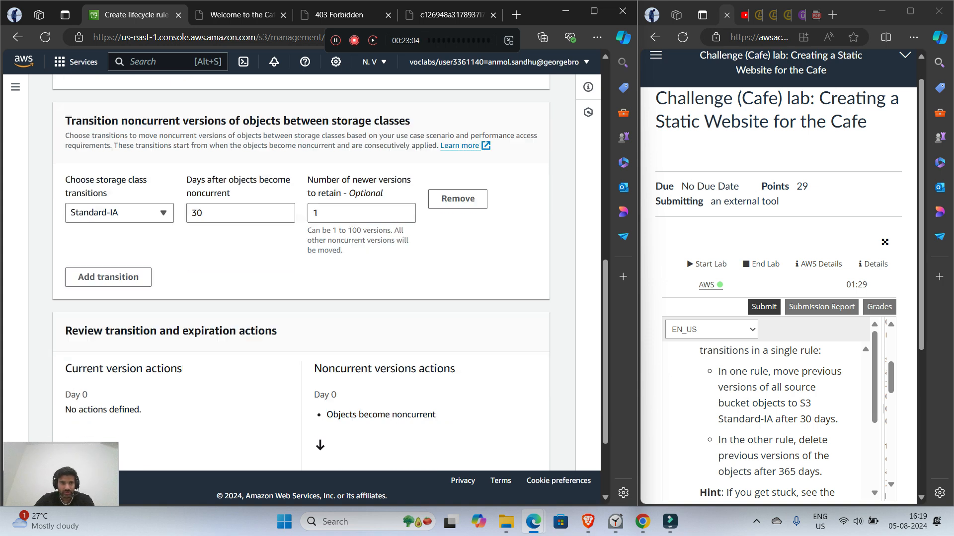
{"action": "left_click", "coordinate": [513, 448]}
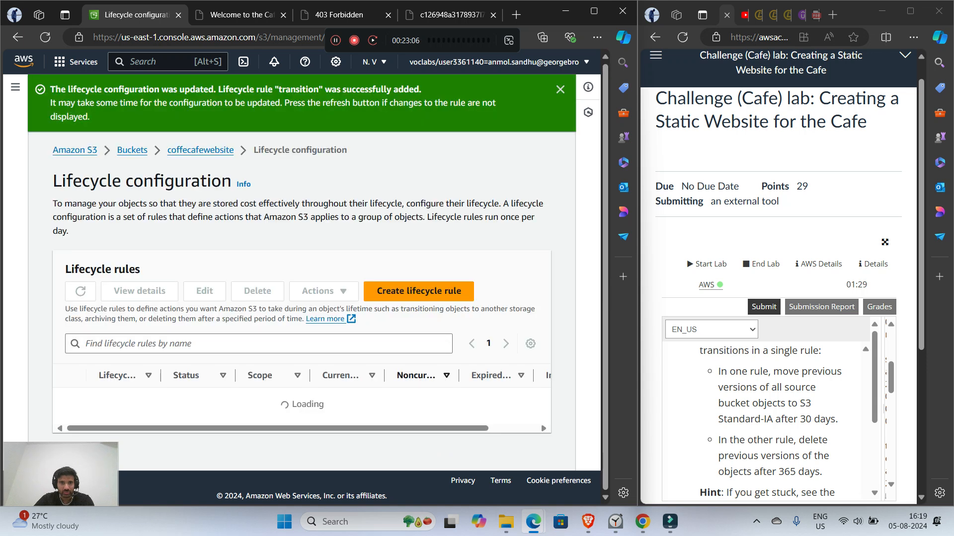
Step: Start a second lifecycle rule named delete that applies to all objects in the bucket, acknowledging the scope
{"action": "left_click", "coordinate": [413, 292]}
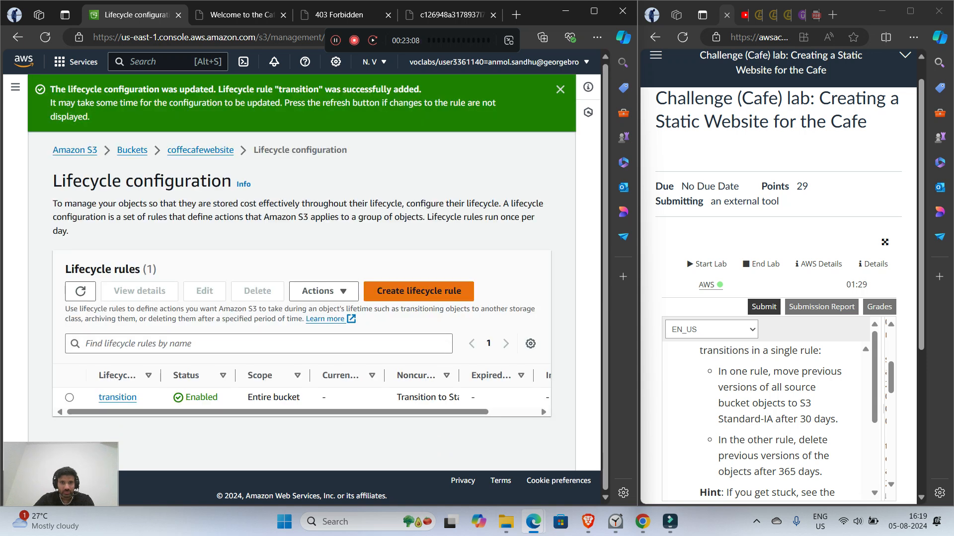
{"action": "left_click", "coordinate": [301, 224]}
{"action": "type", "text": "delete"}
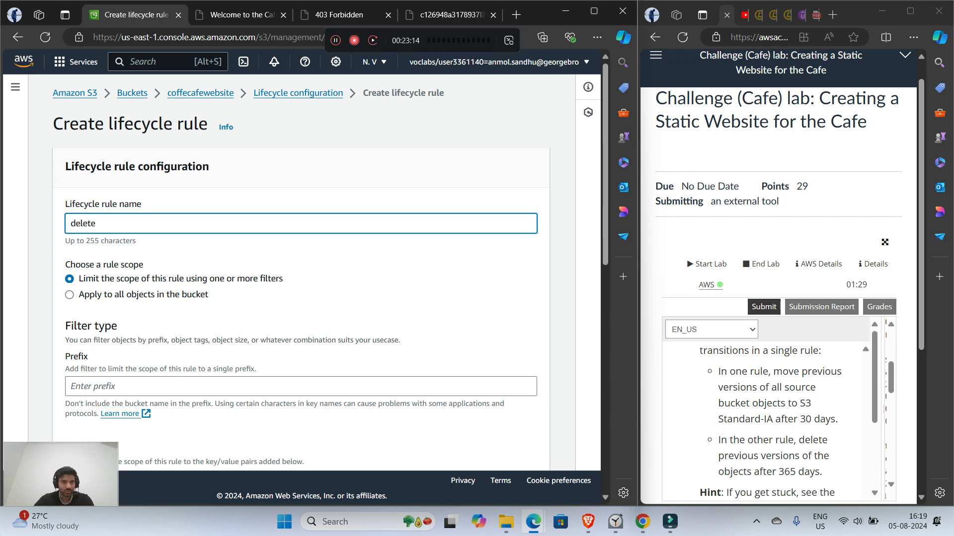
{"action": "left_click", "coordinate": [69, 295]}
{"action": "left_click", "coordinate": [107, 378]}
Step: Set the delete rule to permanently delete noncurrent versions after 365 days, retaining 1 newer version, and create it
{"action": "scroll", "coordinate": [301, 298], "scroll_direction": "down", "scroll_amount": 5}
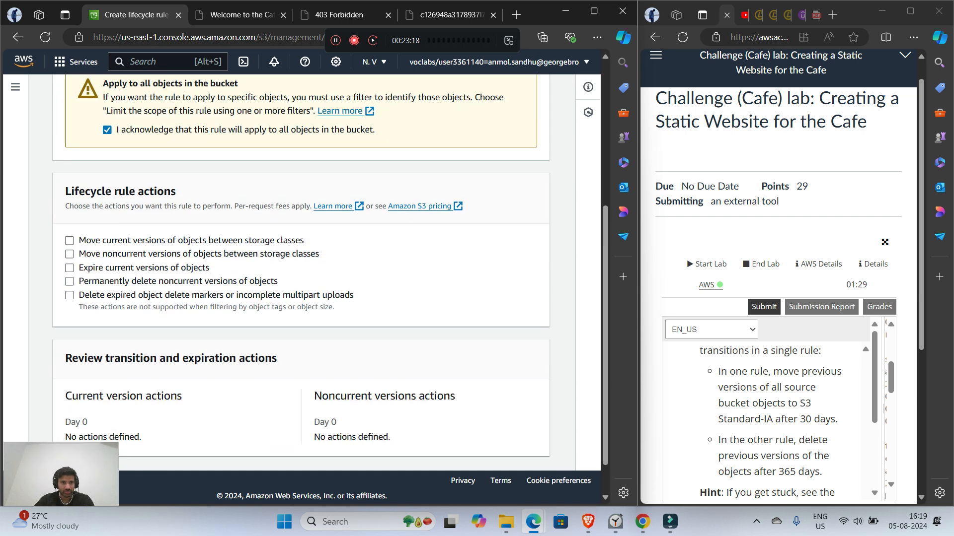
{"action": "left_click", "coordinate": [69, 281]}
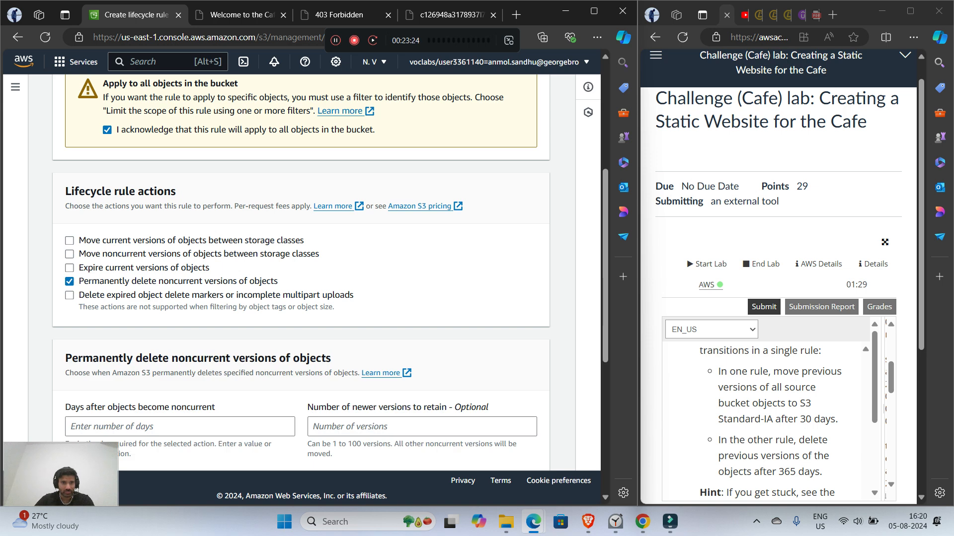
{"action": "scroll", "coordinate": [180, 281], "scroll_direction": "down", "scroll_amount": 4}
{"action": "left_click", "coordinate": [180, 178]}
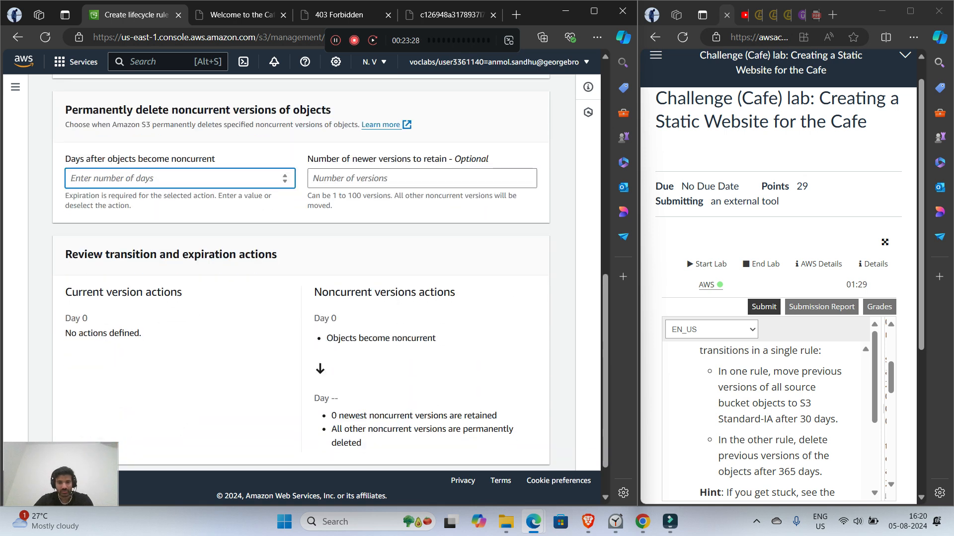
{"action": "type", "text": "365"}
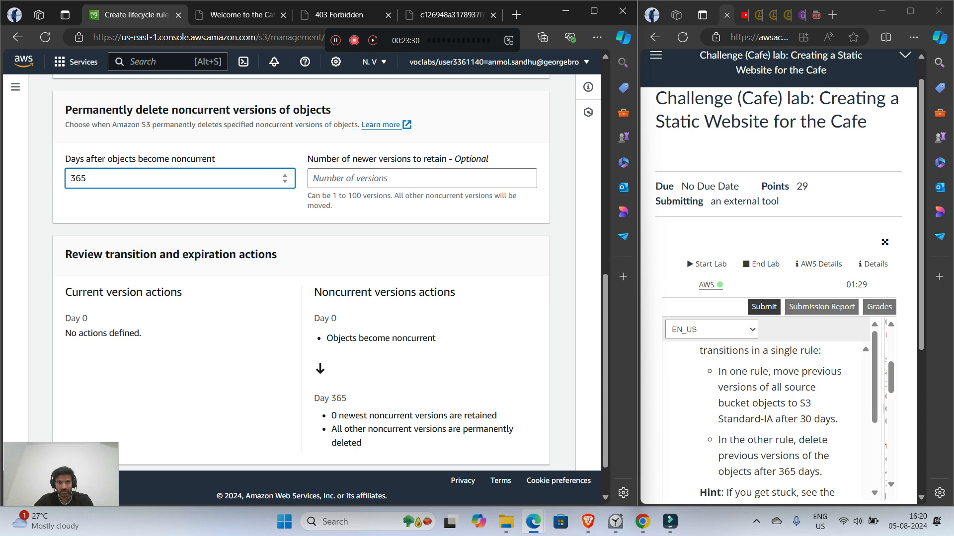
{"action": "left_click", "coordinate": [422, 178]}
{"action": "type", "text": "1"}
{"action": "left_click", "coordinate": [422, 254]}
{"action": "scroll", "coordinate": [422, 254], "scroll_direction": "down", "scroll_amount": 2}
{"action": "left_click", "coordinate": [507, 448]}
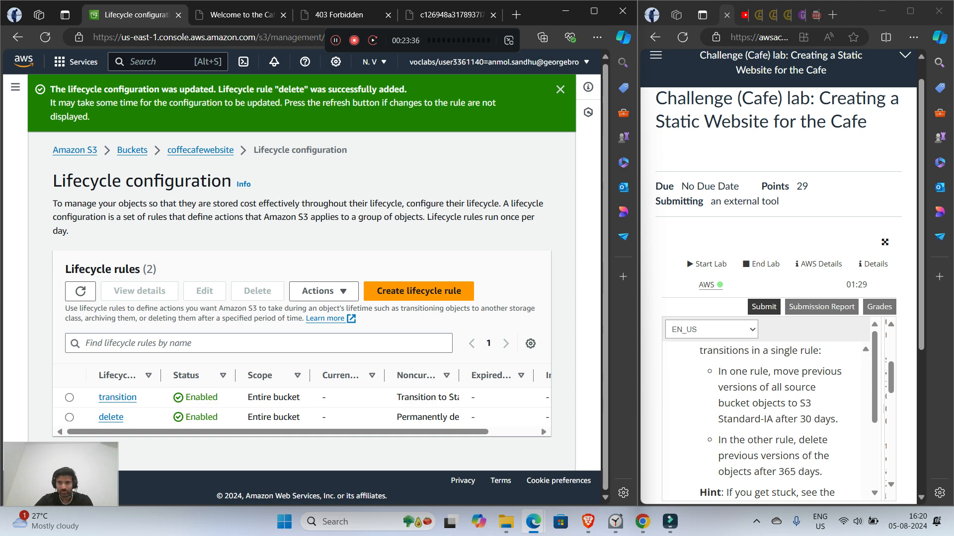
Step: Read the rest of the lifecycle task in the lab instructions, including the scope note and the architecture best practice section
{"action": "scroll", "coordinate": [770, 422], "scroll_direction": "down", "scroll_amount": 2}
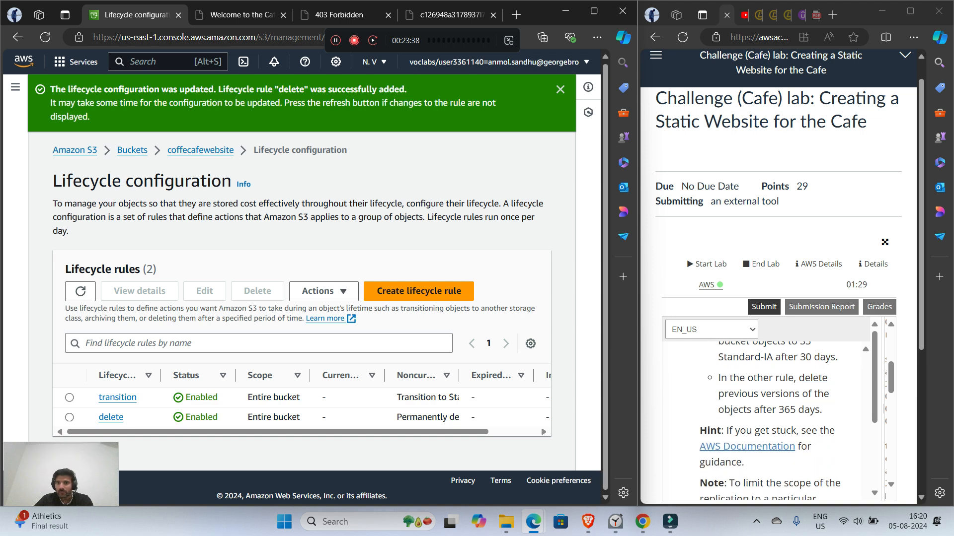
{"action": "scroll", "coordinate": [770, 422], "scroll_direction": "down", "scroll_amount": 2}
{"action": "scroll", "coordinate": [770, 423], "scroll_direction": "down", "scroll_amount": 2}
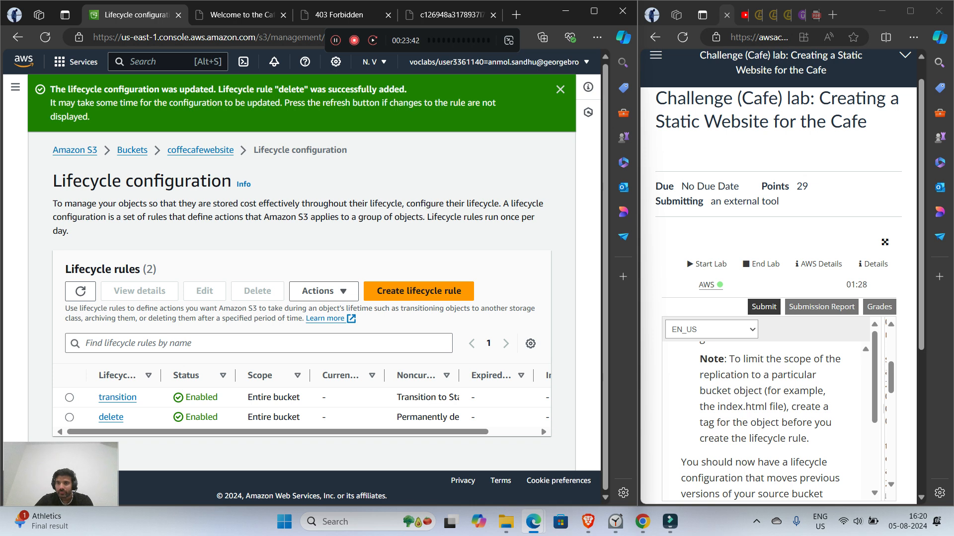
{"action": "scroll", "coordinate": [770, 422], "scroll_direction": "down", "scroll_amount": 4}
{"action": "scroll", "coordinate": [770, 422], "scroll_direction": "up", "scroll_amount": 2}
{"action": "scroll", "coordinate": [770, 423], "scroll_direction": "up", "scroll_amount": 4}
{"action": "scroll", "coordinate": [770, 422], "scroll_direction": "down", "scroll_amount": 2}
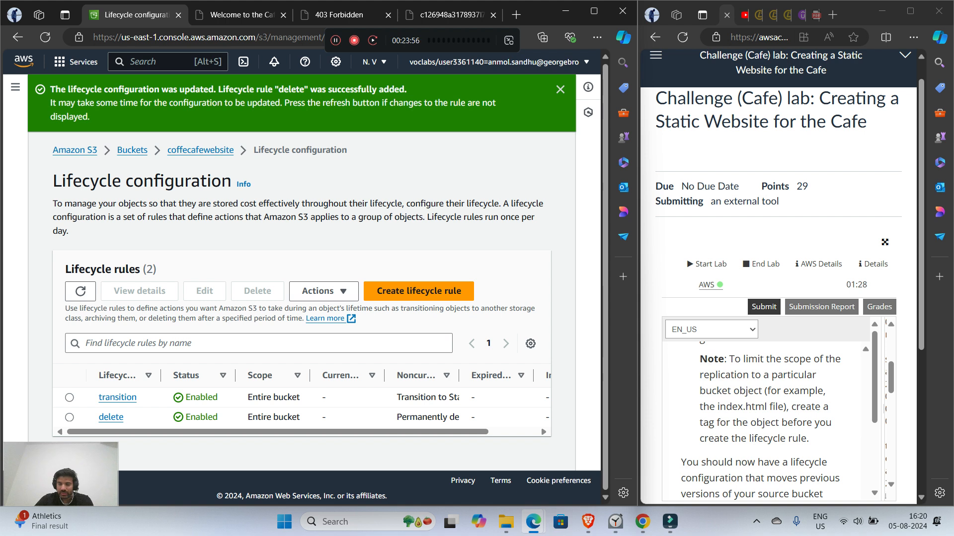
{"action": "scroll", "coordinate": [760, 422], "scroll_direction": "down", "scroll_amount": 3}
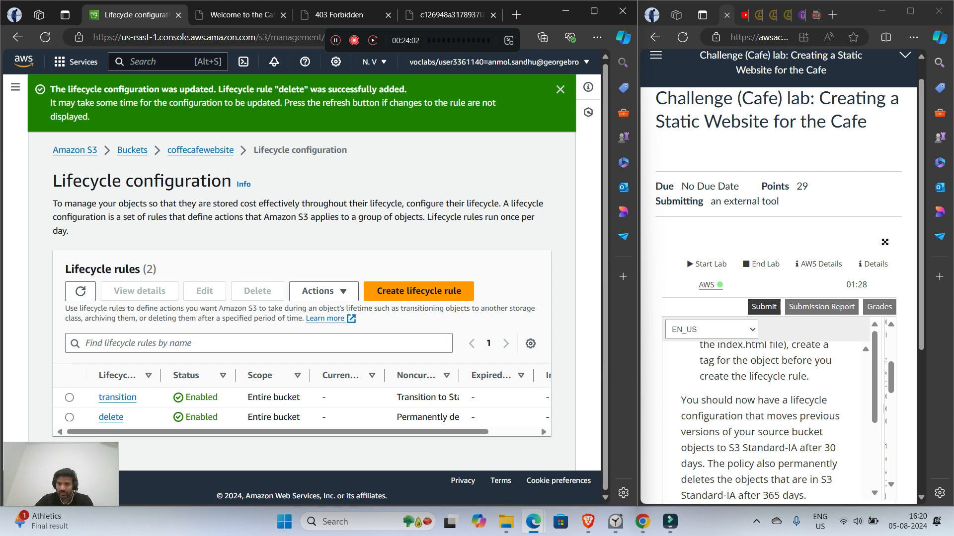
{"action": "scroll", "coordinate": [761, 421], "scroll_direction": "down", "scroll_amount": 3}
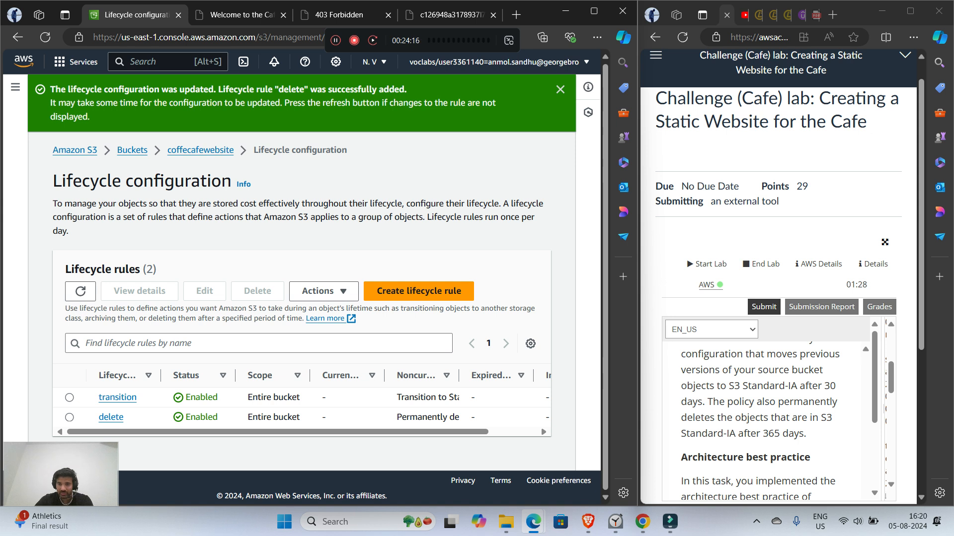
{"action": "scroll", "coordinate": [768, 422], "scroll_direction": "down", "scroll_amount": 3}
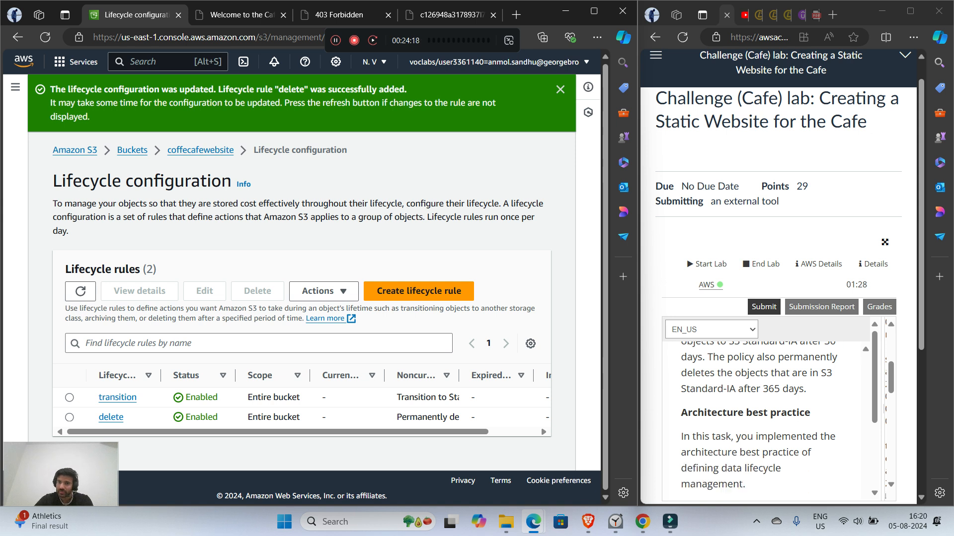
{"action": "scroll", "coordinate": [767, 417], "scroll_direction": "down", "scroll_amount": 3}
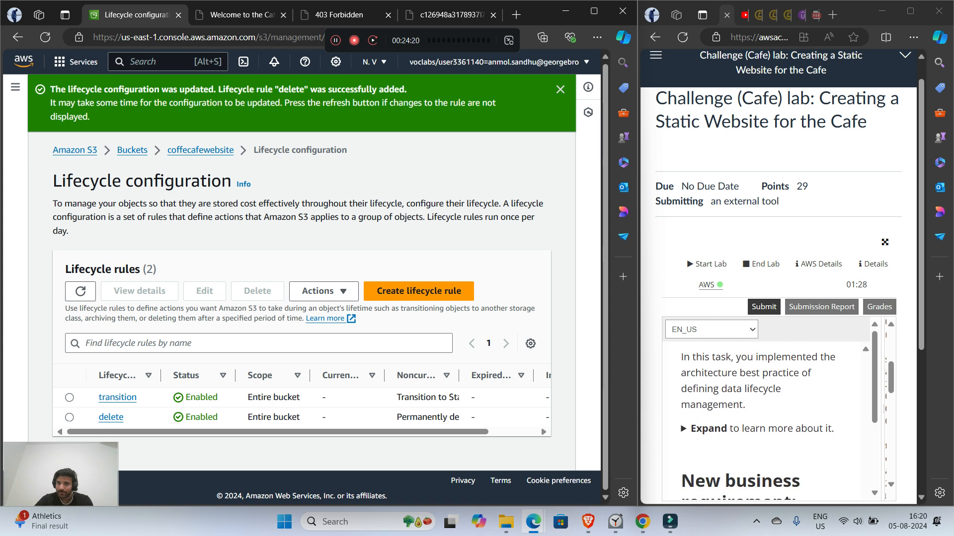
Step: Expand the data lifecycle best practice note and read the challenge 4 requirement on enhancing durability and planning for DR
{"action": "left_click", "coordinate": [708, 429]}
{"action": "scroll", "coordinate": [745, 423], "scroll_direction": "down", "scroll_amount": 1}
{"action": "scroll", "coordinate": [745, 422], "scroll_direction": "up", "scroll_amount": 2}
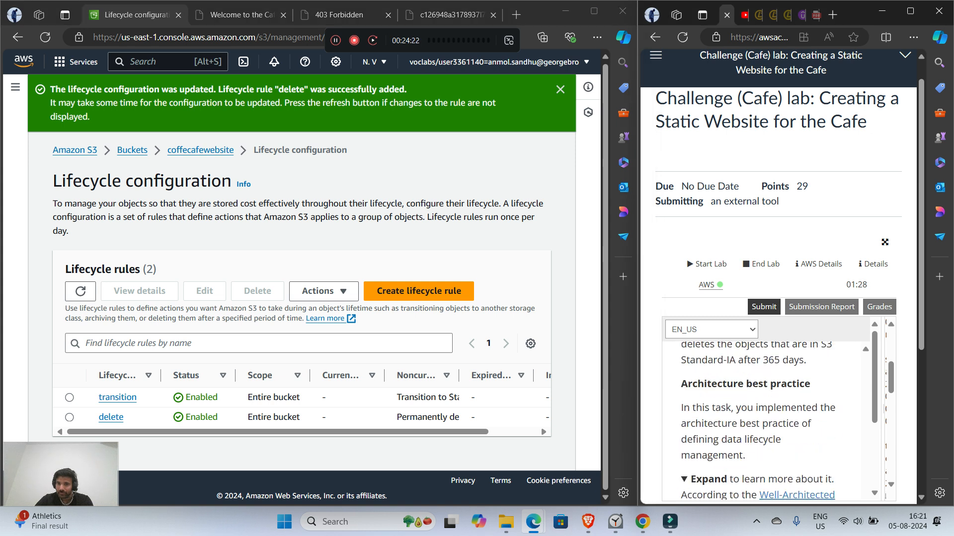
{"action": "scroll", "coordinate": [767, 422], "scroll_direction": "down", "scroll_amount": 6}
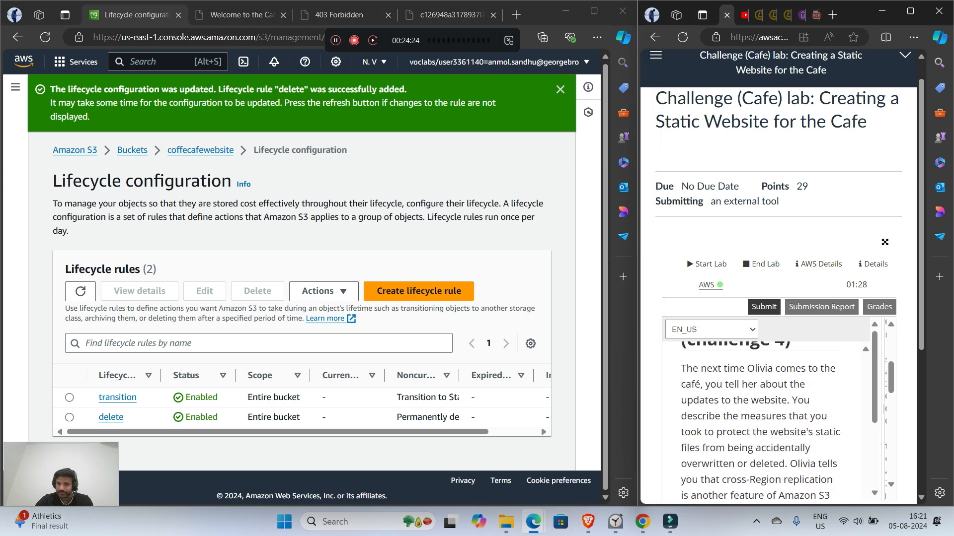
{"action": "scroll", "coordinate": [767, 423], "scroll_direction": "up", "scroll_amount": 2}
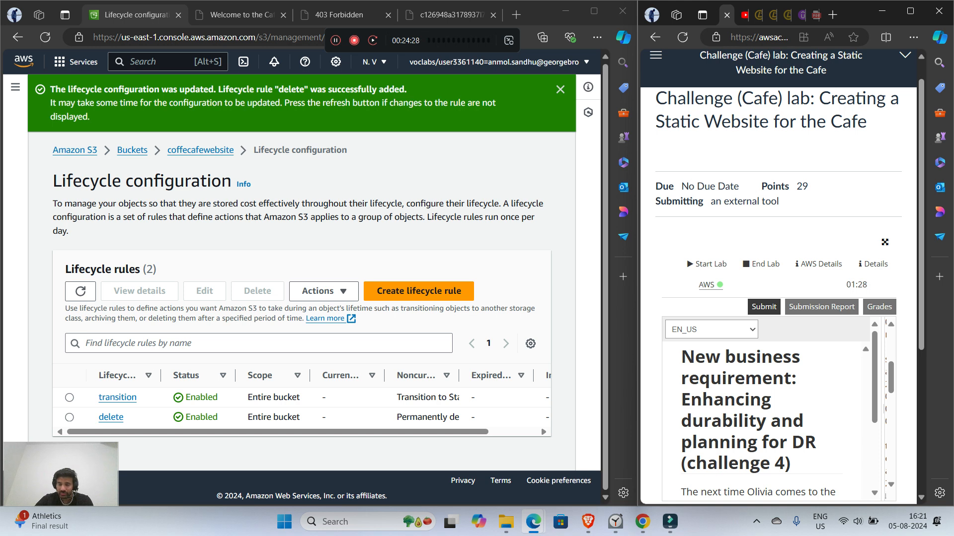
{"action": "scroll", "coordinate": [767, 422], "scroll_direction": "down", "scroll_amount": 1}
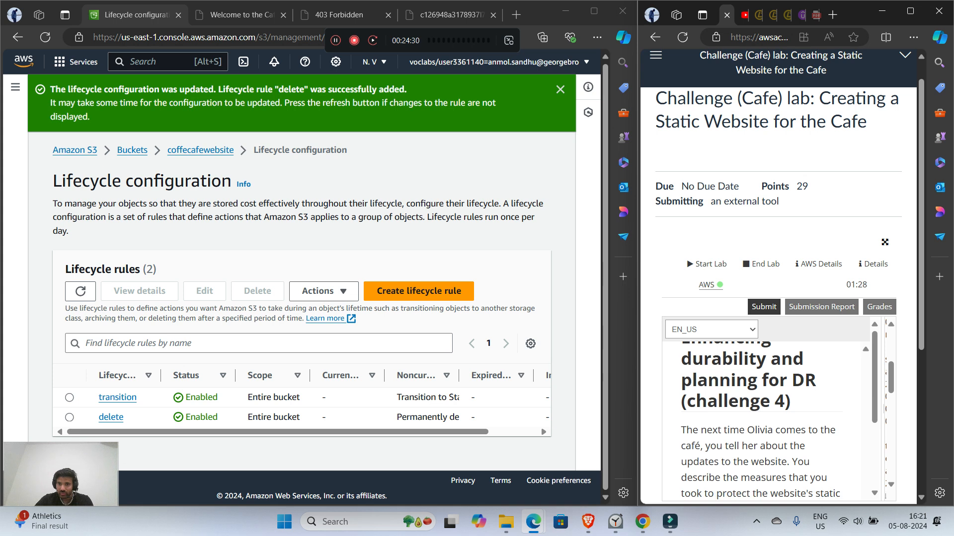
{"action": "scroll", "coordinate": [767, 423], "scroll_direction": "down", "scroll_amount": 1}
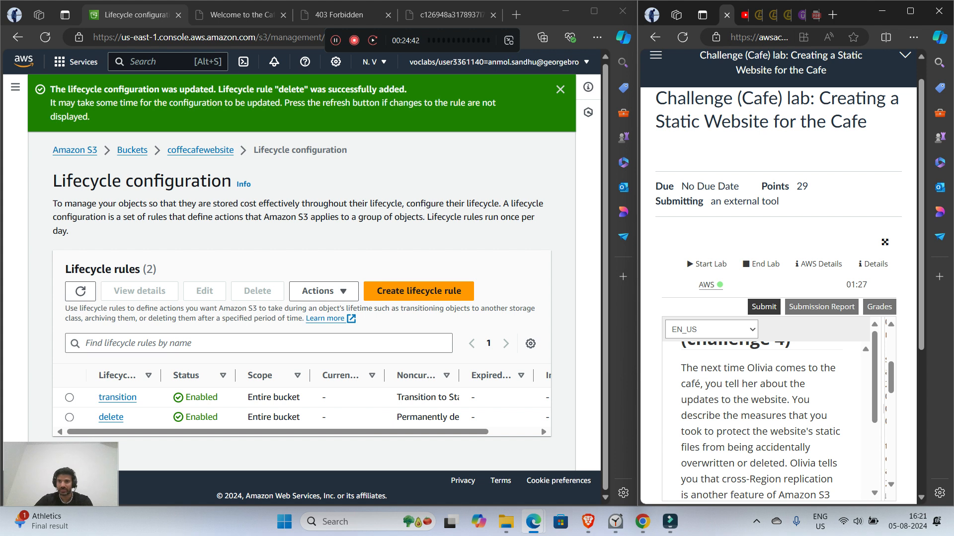
{"action": "scroll", "coordinate": [760, 421], "scroll_direction": "down", "scroll_amount": 1}
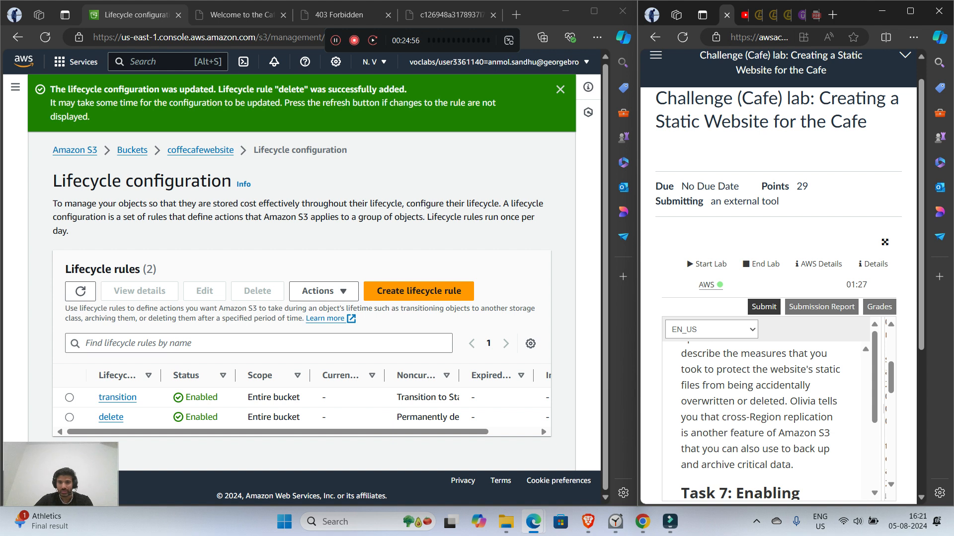
{"action": "scroll", "coordinate": [760, 421], "scroll_direction": "down", "scroll_amount": 3}
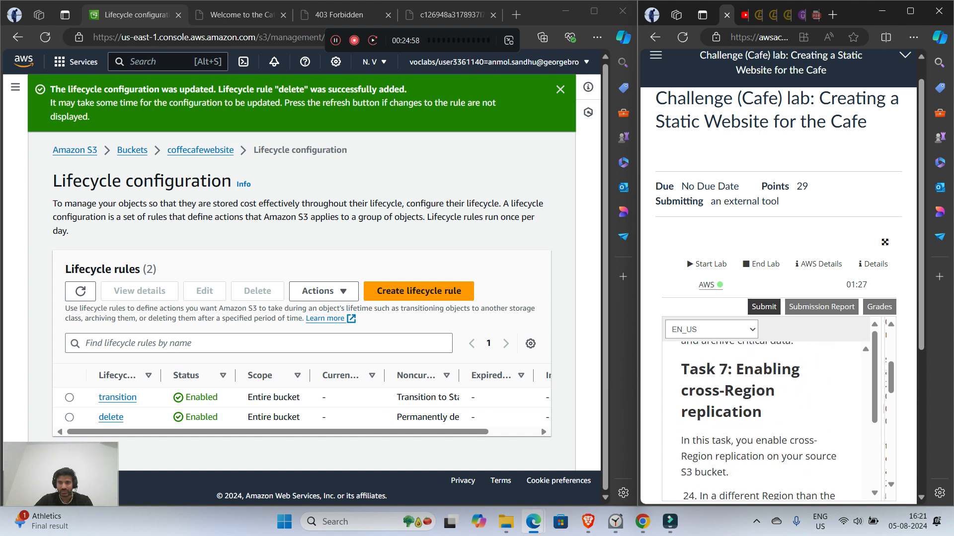
Step: Read the Task 7 instructions on creating a versioned destination bucket in a different Region
{"action": "left_click_drag", "start_coordinate": [680, 369], "coordinate": [719, 369]}
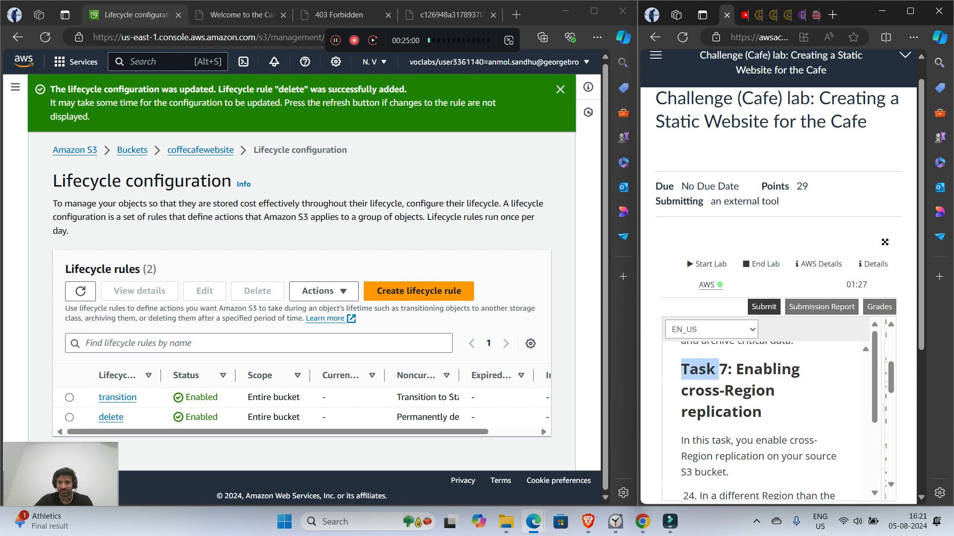
{"action": "left_click", "coordinate": [715, 371]}
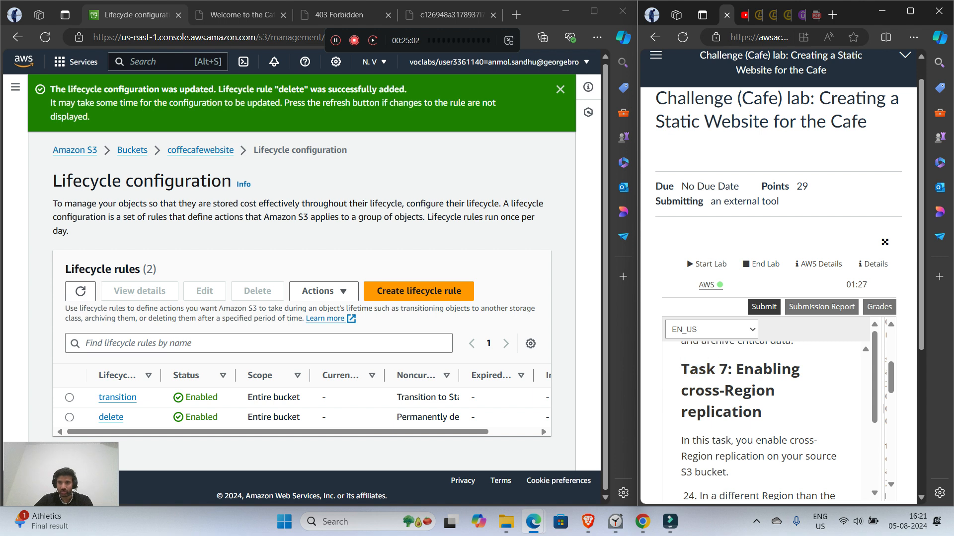
{"action": "scroll", "coordinate": [761, 421], "scroll_direction": "down", "scroll_amount": 1}
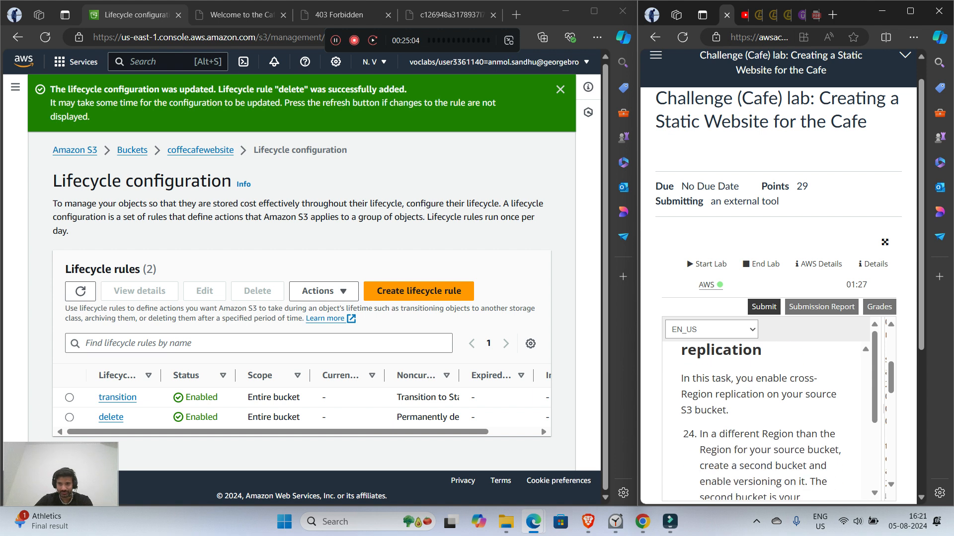
{"action": "scroll", "coordinate": [761, 421], "scroll_direction": "down", "scroll_amount": 2}
{"action": "scroll", "coordinate": [760, 421], "scroll_direction": "down", "scroll_amount": 1}
{"action": "scroll", "coordinate": [761, 421], "scroll_direction": "up", "scroll_amount": 2}
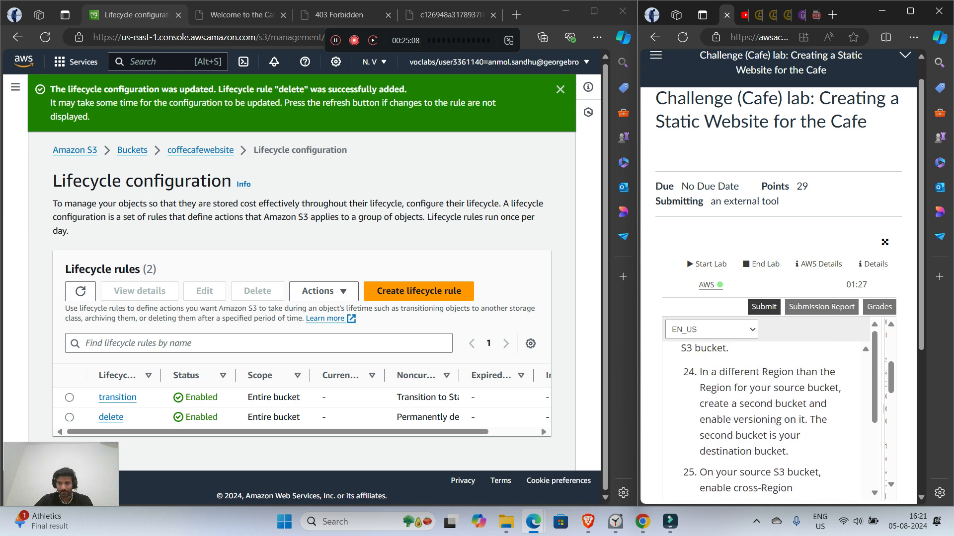
{"action": "scroll", "coordinate": [760, 421], "scroll_direction": "up", "scroll_amount": 1}
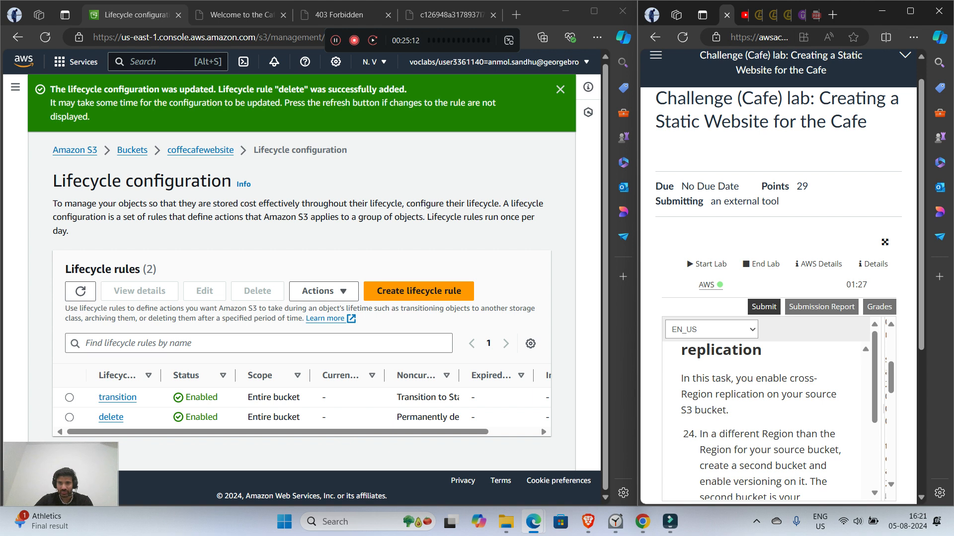
{"action": "scroll", "coordinate": [760, 421], "scroll_direction": "down", "scroll_amount": 1}
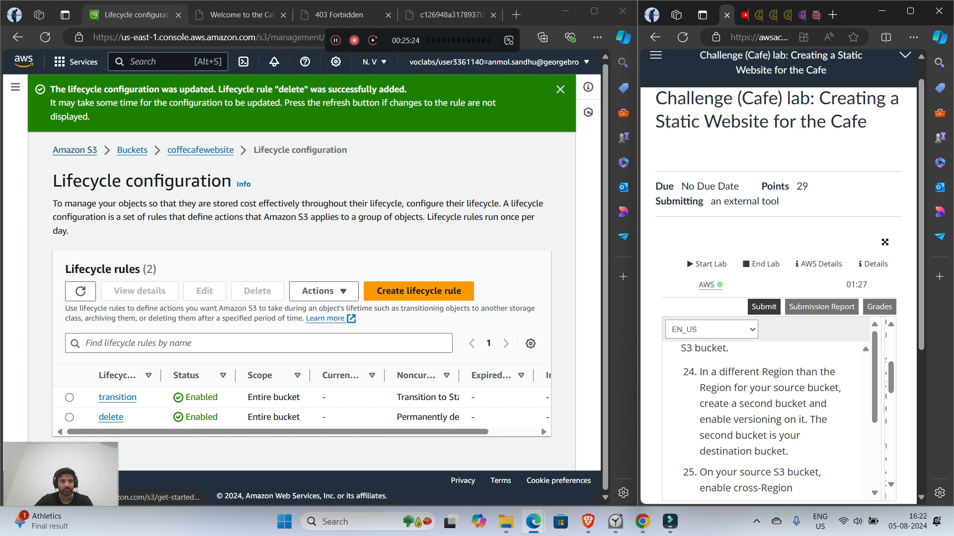
Step: Start a new S3 bucket in the US East (Ohio) Region and name it coffecafewebsite2
{"action": "left_click", "coordinate": [132, 150]}
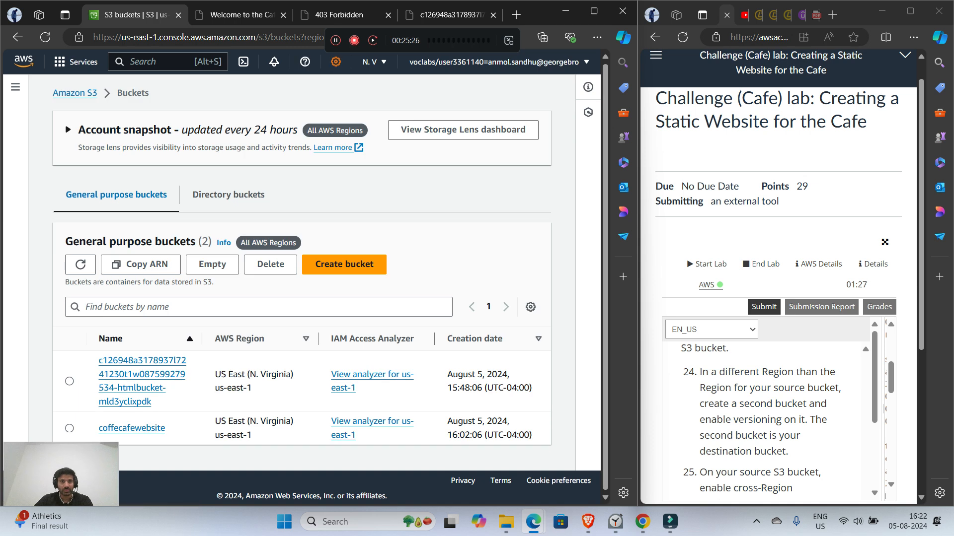
{"action": "left_click", "coordinate": [370, 61]}
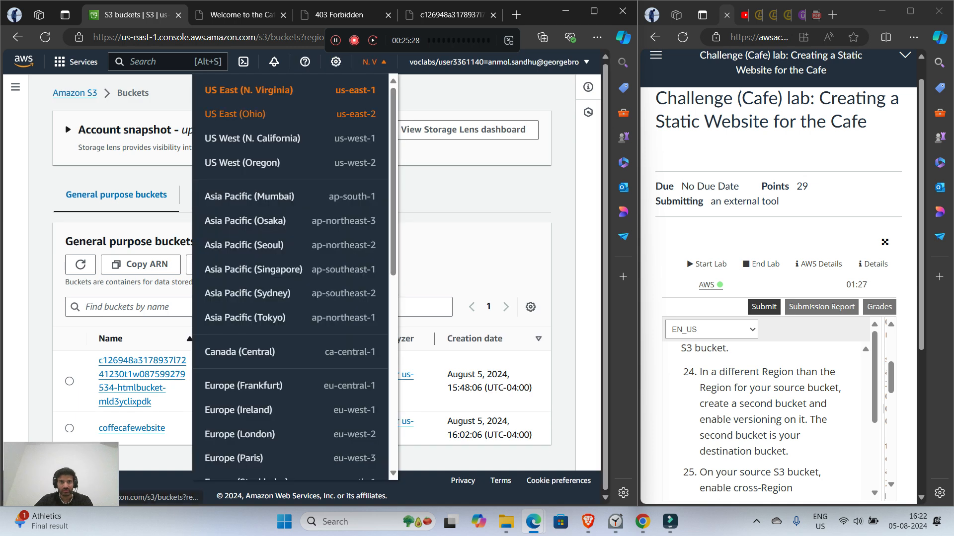
{"action": "left_click", "coordinate": [235, 114]}
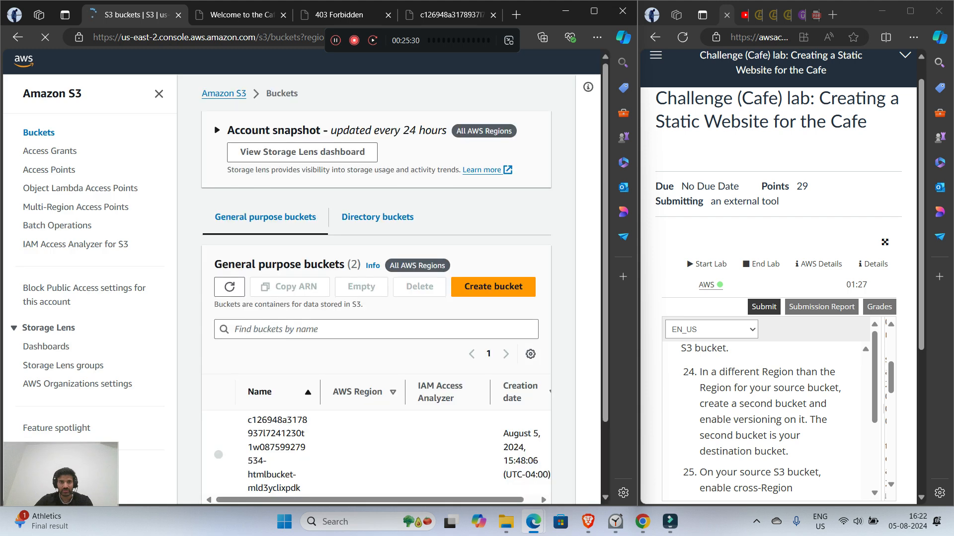
{"action": "left_click", "coordinate": [493, 287]}
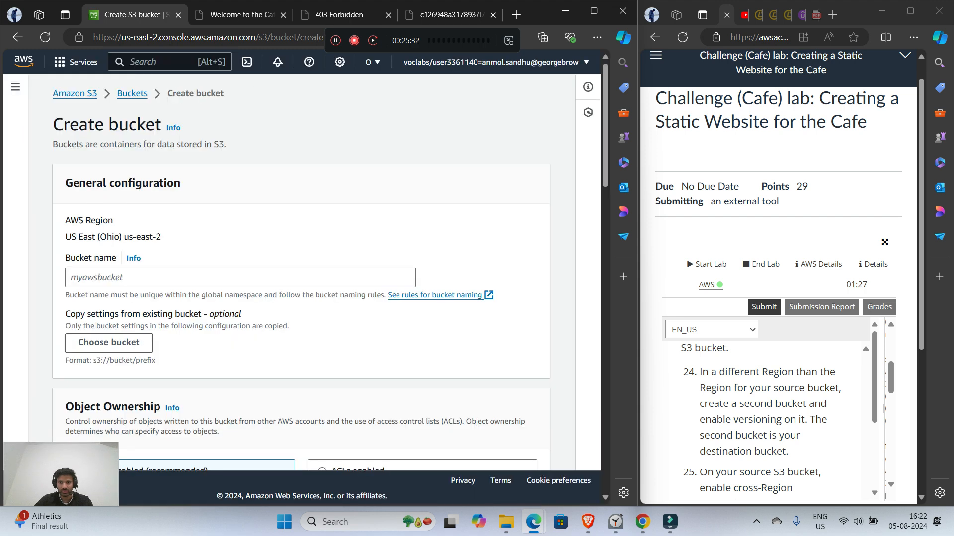
{"action": "left_click", "coordinate": [240, 277]}
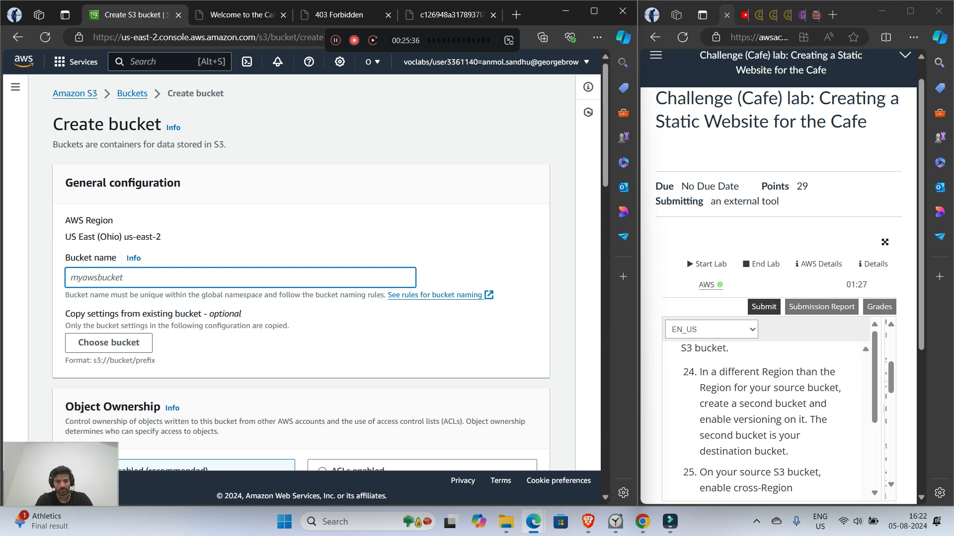
{"action": "type", "text": "co"}
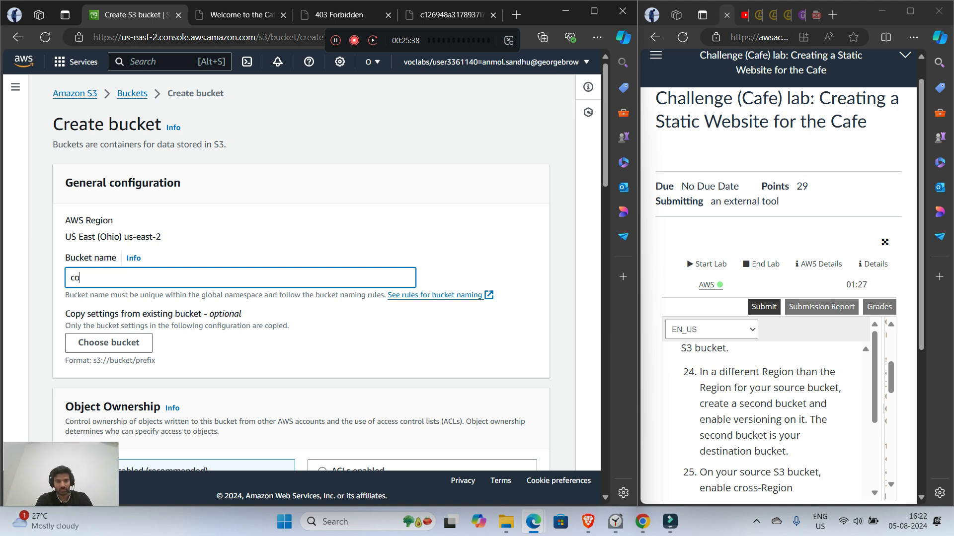
{"action": "type", "text": "ffecafeweb"}
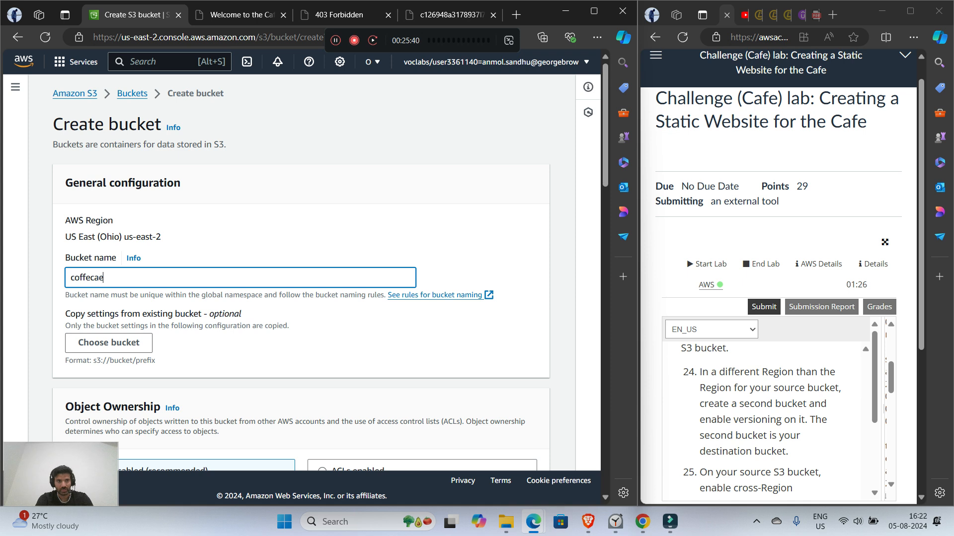
{"action": "type", "text": "site2"}
Step: Enable ACLs for the new bucket with bucket owner preferred ownership, and turn off blocking of all public access
{"action": "scroll", "coordinate": [301, 273], "scroll_direction": "down", "scroll_amount": 3}
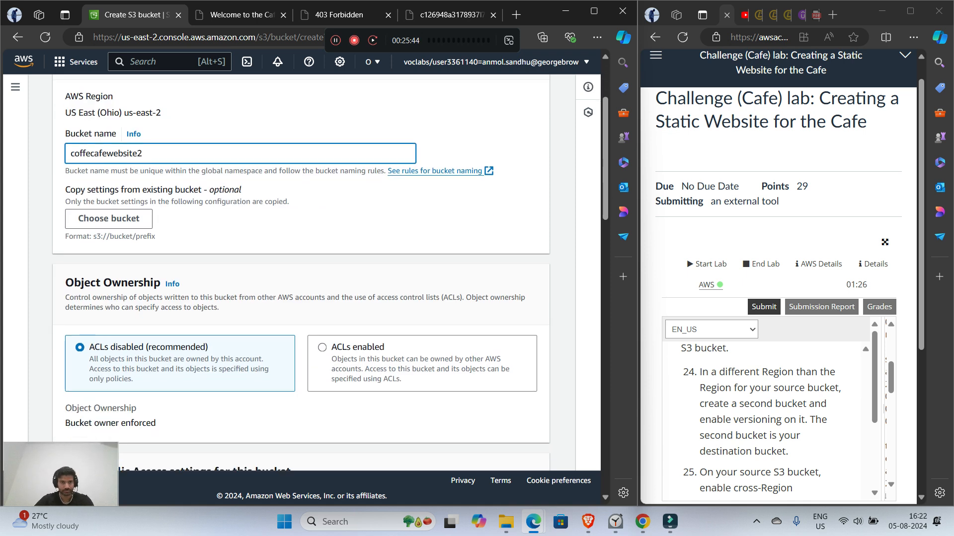
{"action": "scroll", "coordinate": [300, 268], "scroll_direction": "down", "scroll_amount": 8}
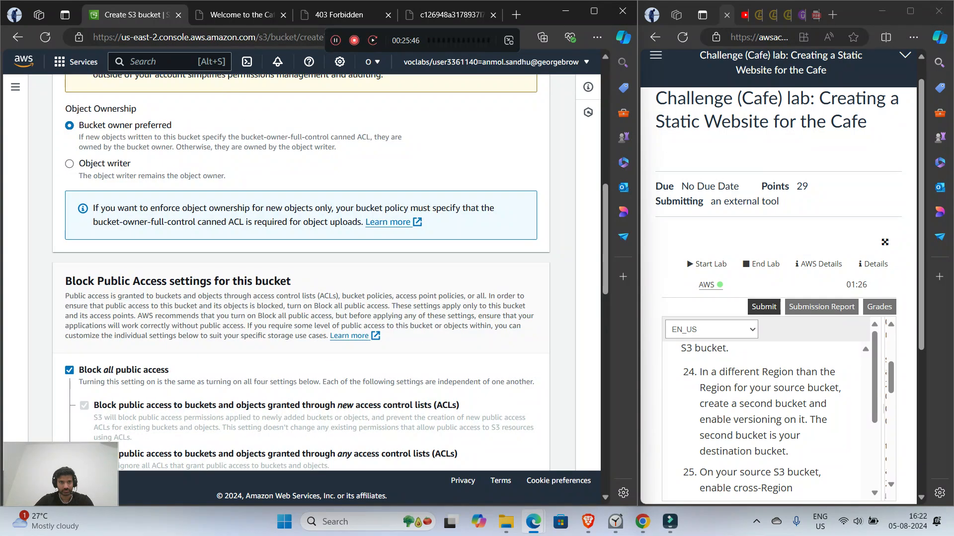
{"action": "left_click", "coordinate": [70, 246]}
{"action": "scroll", "coordinate": [301, 272], "scroll_direction": "down", "scroll_amount": 6}
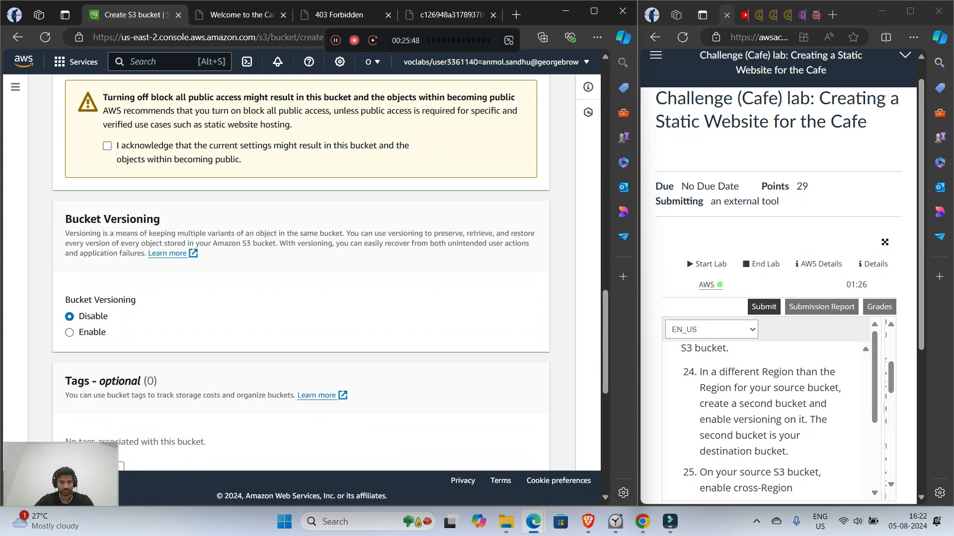
Step: Enable versioning on the new bucket, acknowledge the public access settings, and create it
{"action": "left_click", "coordinate": [70, 332]}
{"action": "scroll", "coordinate": [300, 274], "scroll_direction": "down", "scroll_amount": 7}
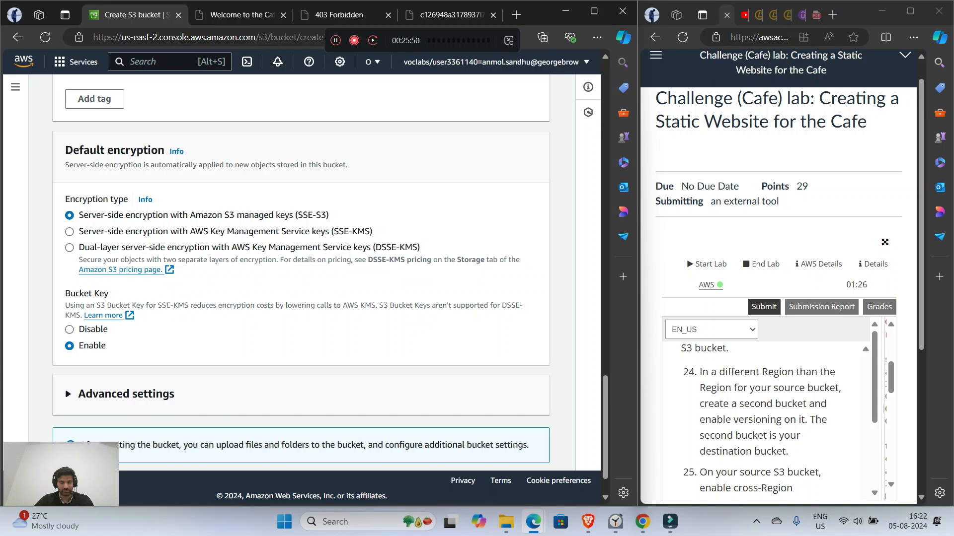
{"action": "left_click", "coordinate": [507, 448]}
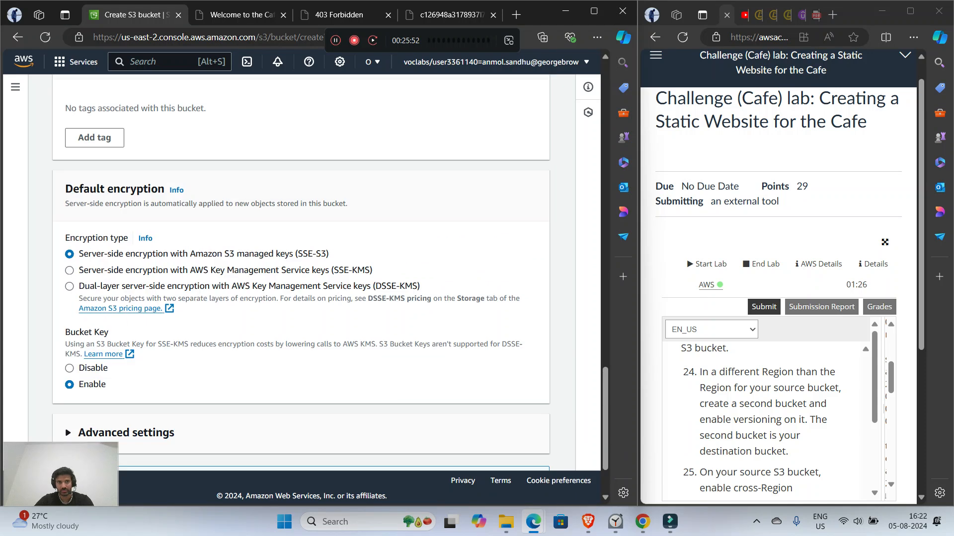
{"action": "left_click", "coordinate": [107, 223]}
{"action": "scroll", "coordinate": [300, 273], "scroll_direction": "down", "scroll_amount": 7}
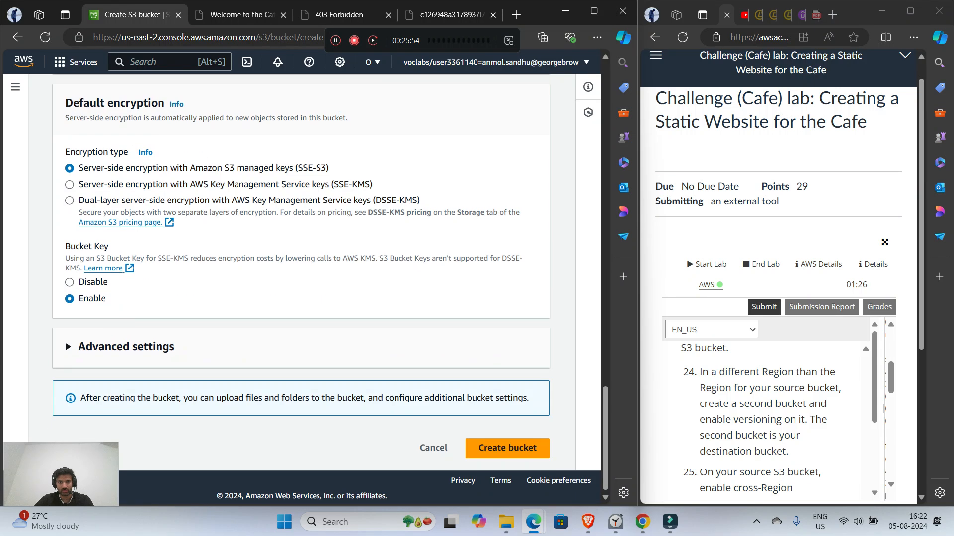
{"action": "left_click", "coordinate": [507, 447]}
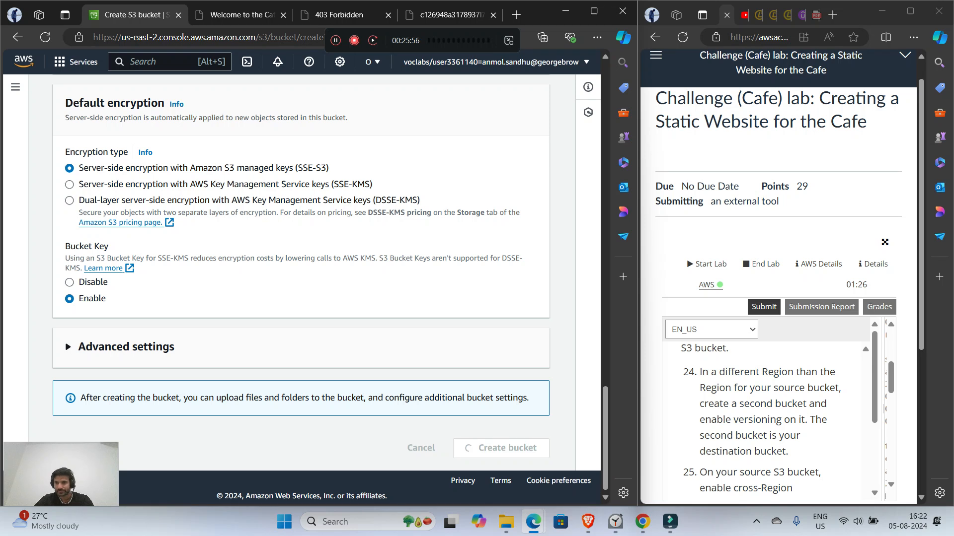
Step: Start a new replication rule on the source bucket coffecafewebsite, following the lab's cross-Region replication instructions
{"action": "scroll", "coordinate": [767, 422], "scroll_direction": "down", "scroll_amount": 1}
{"action": "scroll", "coordinate": [300, 308], "scroll_direction": "down", "scroll_amount": 2}
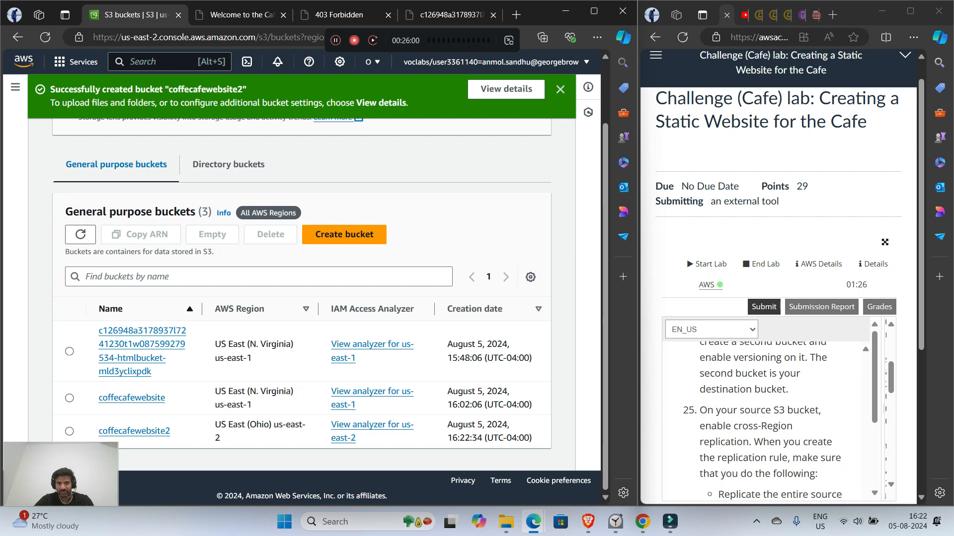
{"action": "scroll", "coordinate": [767, 422], "scroll_direction": "down", "scroll_amount": 1}
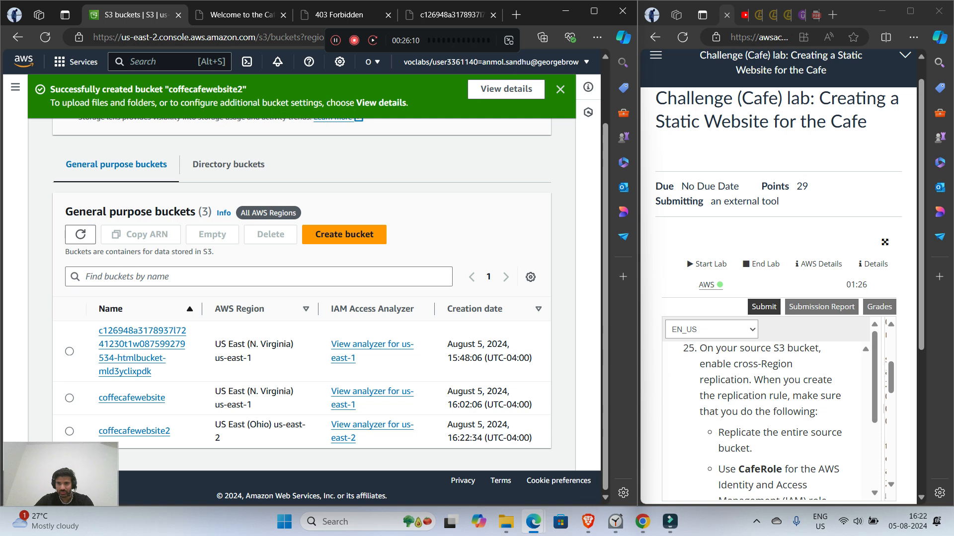
{"action": "scroll", "coordinate": [767, 422], "scroll_direction": "down", "scroll_amount": 1}
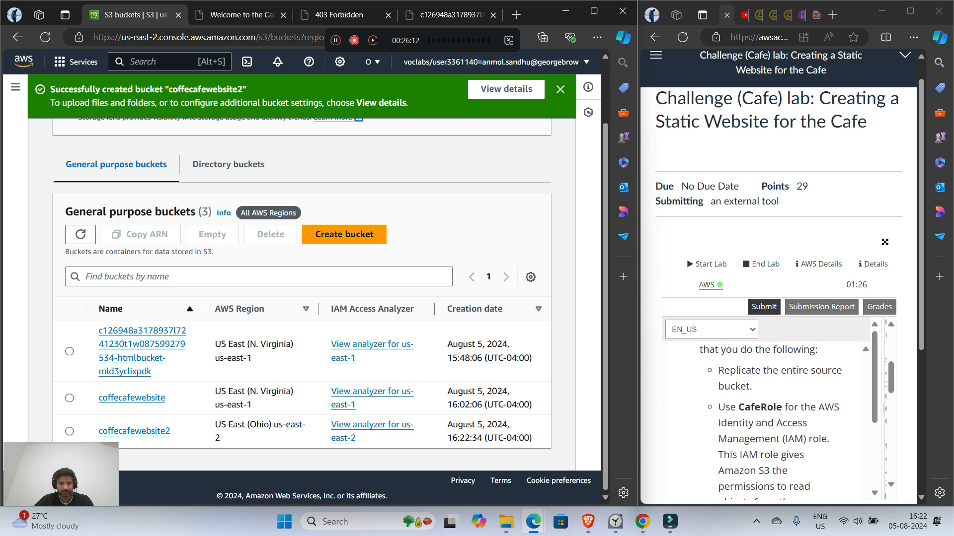
{"action": "left_click", "coordinate": [132, 397]}
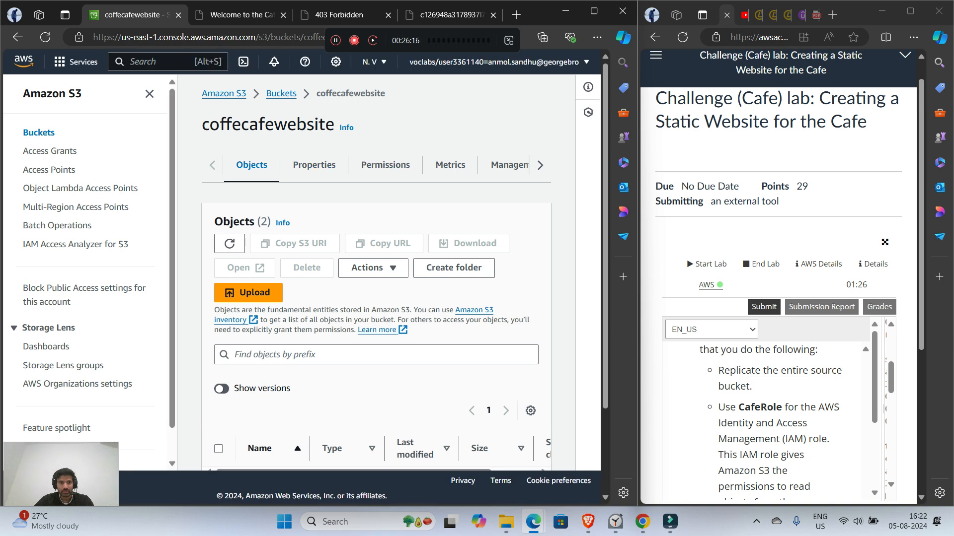
{"action": "left_click", "coordinate": [149, 94]}
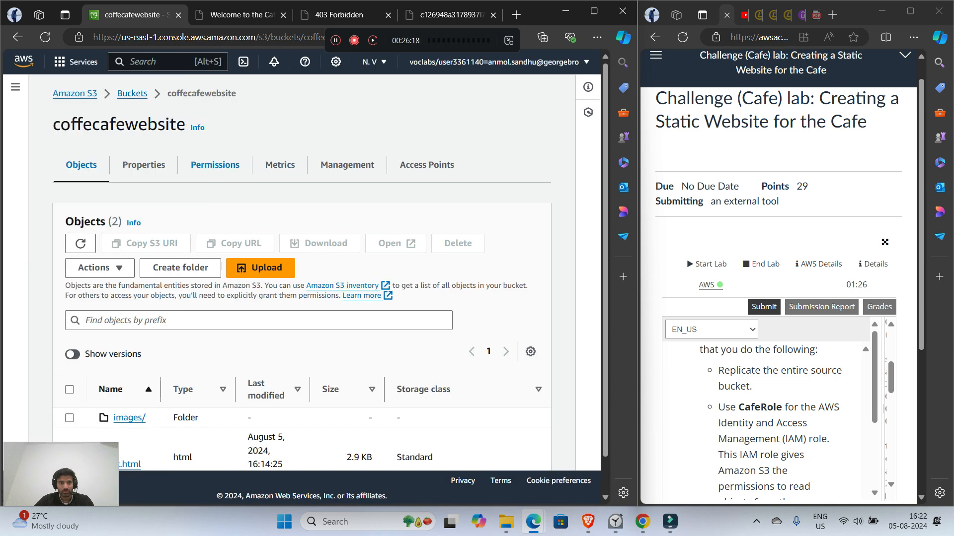
{"action": "left_click", "coordinate": [347, 165]}
{"action": "scroll", "coordinate": [348, 248], "scroll_direction": "down", "scroll_amount": 4}
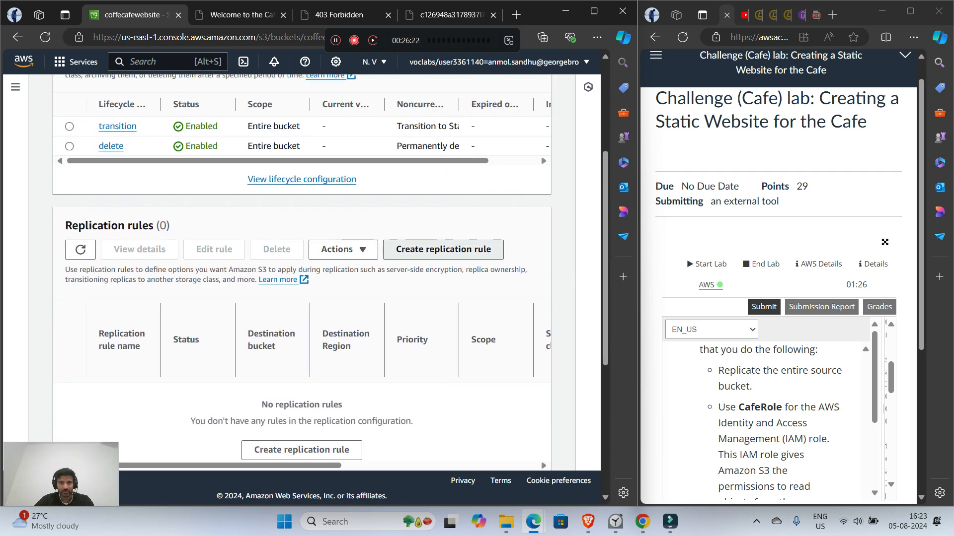
{"action": "left_click", "coordinate": [443, 248]}
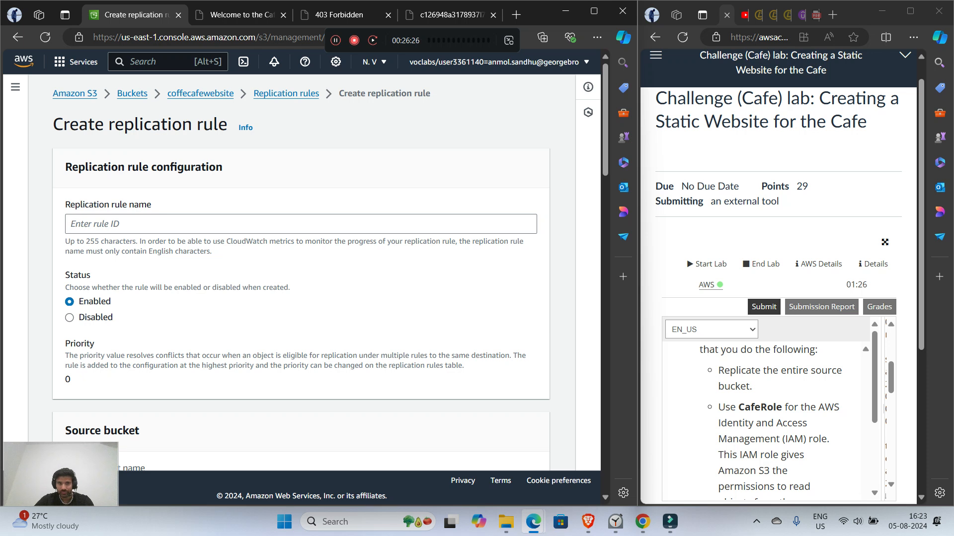
Step: Name the replication rule 1 and set its scope to all objects in the bucket
{"action": "left_click", "coordinate": [301, 224]}
{"action": "type", "text": "1"}
{"action": "scroll", "coordinate": [300, 273], "scroll_direction": "down", "scroll_amount": 4}
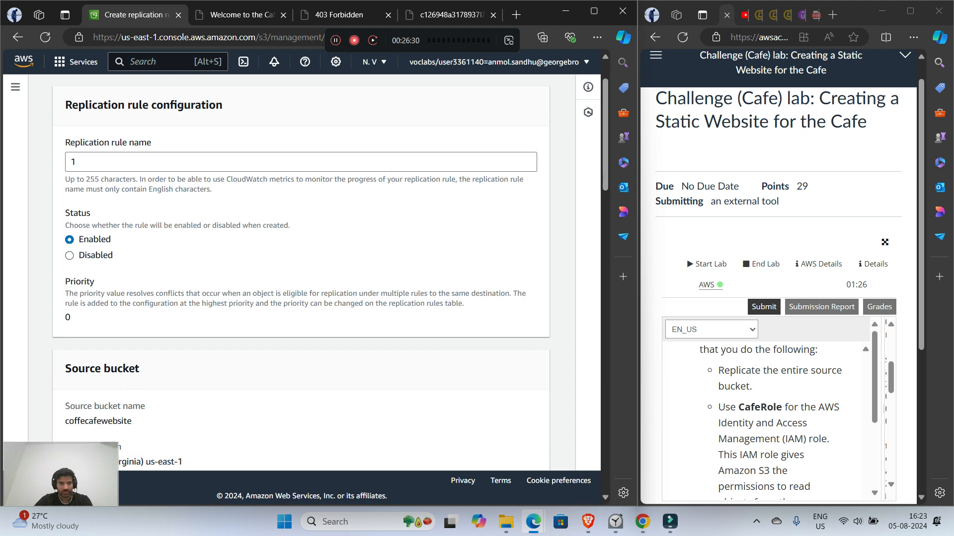
{"action": "scroll", "coordinate": [301, 273], "scroll_direction": "down", "scroll_amount": 4}
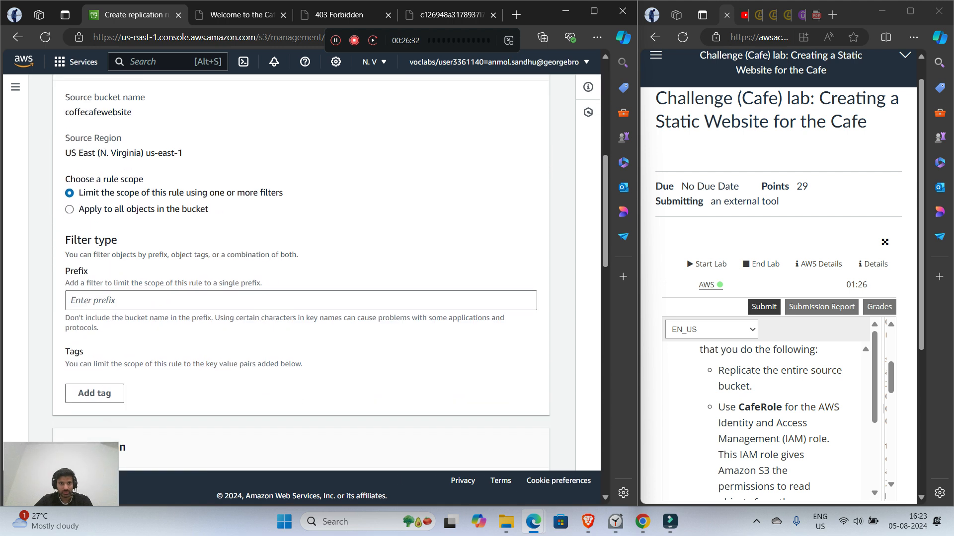
{"action": "left_click", "coordinate": [69, 207]}
Step: Set the rule's destination to the coffecafewebsite2 bucket in this account
{"action": "scroll", "coordinate": [69, 208], "scroll_direction": "down", "scroll_amount": 3}
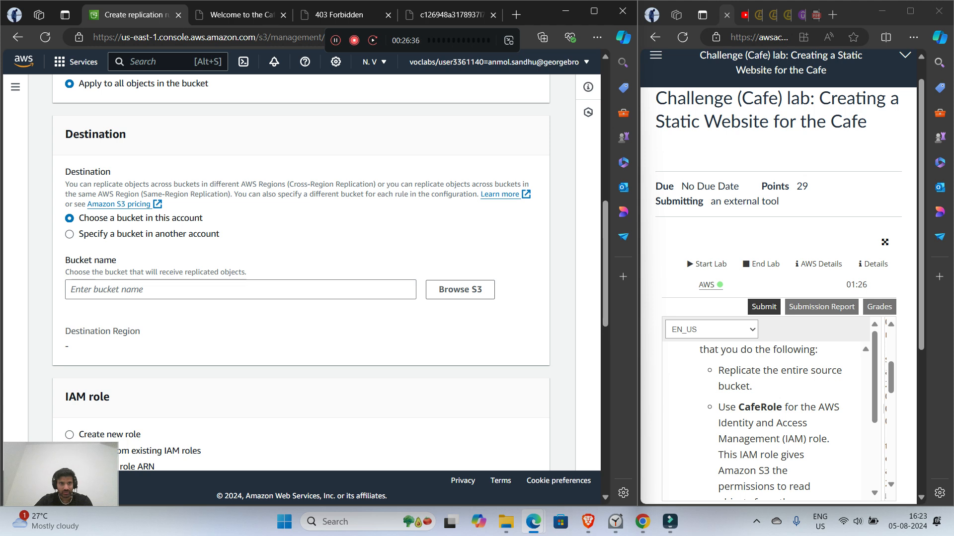
{"action": "left_click", "coordinate": [460, 290]}
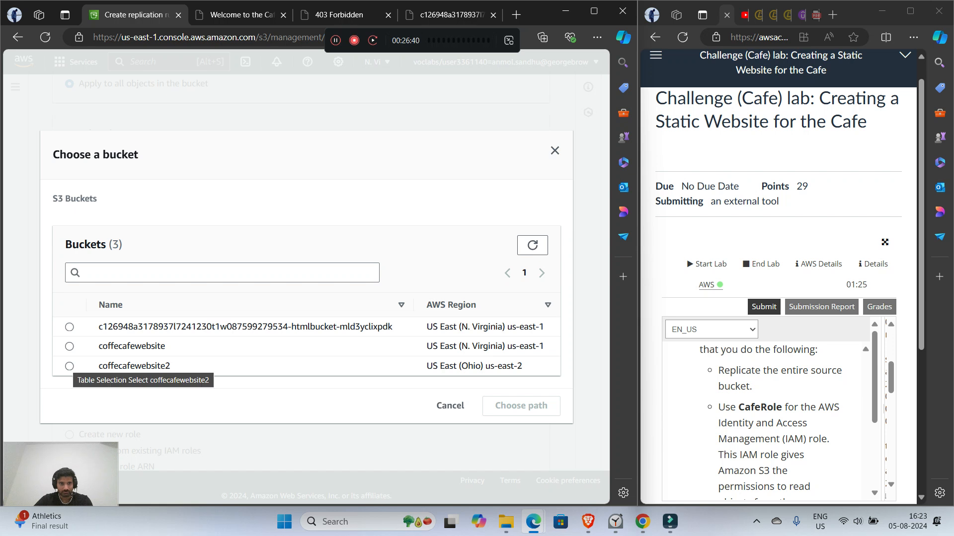
{"action": "left_click", "coordinate": [69, 366]}
{"action": "left_click", "coordinate": [521, 406]}
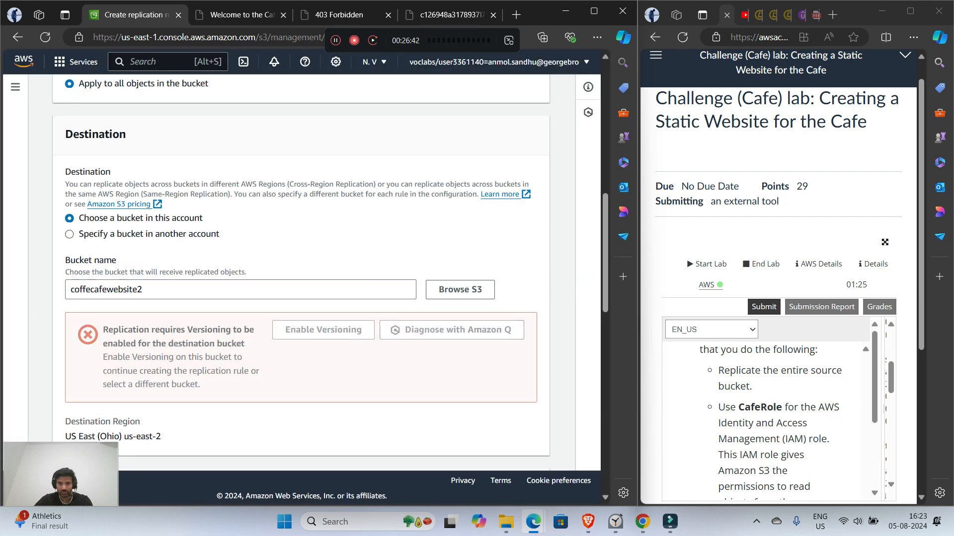
Step: Assign the existing IAM role CafeRole to the replication rule
{"action": "scroll", "coordinate": [301, 273], "scroll_direction": "down", "scroll_amount": 5}
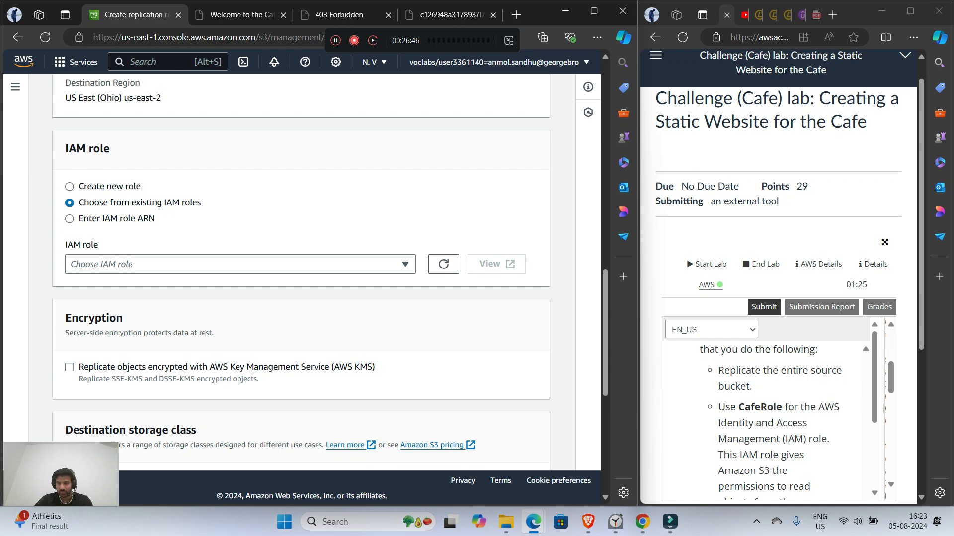
{"action": "left_click_drag", "start_coordinate": [736, 407], "coordinate": [784, 407]}
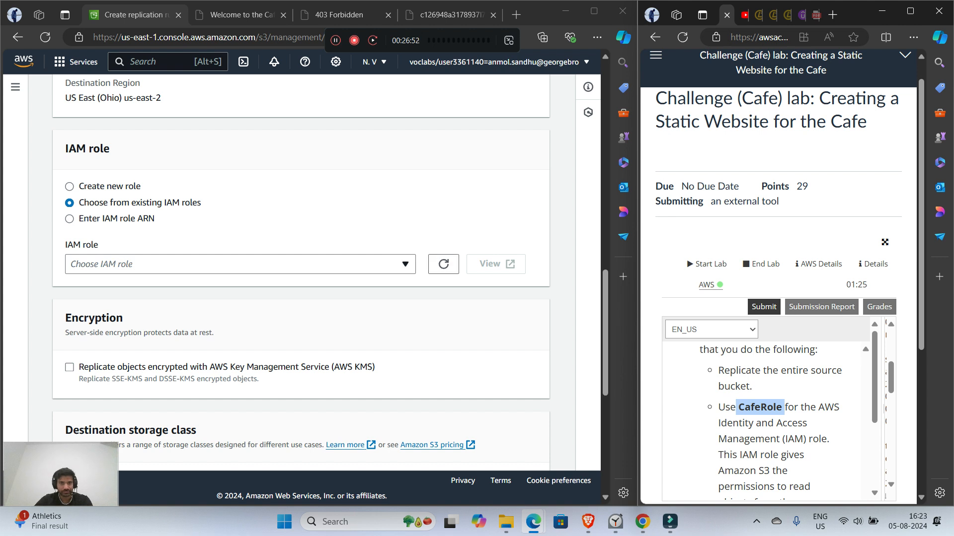
{"action": "left_click", "coordinate": [405, 264]}
{"action": "type", "text": "cafe"}
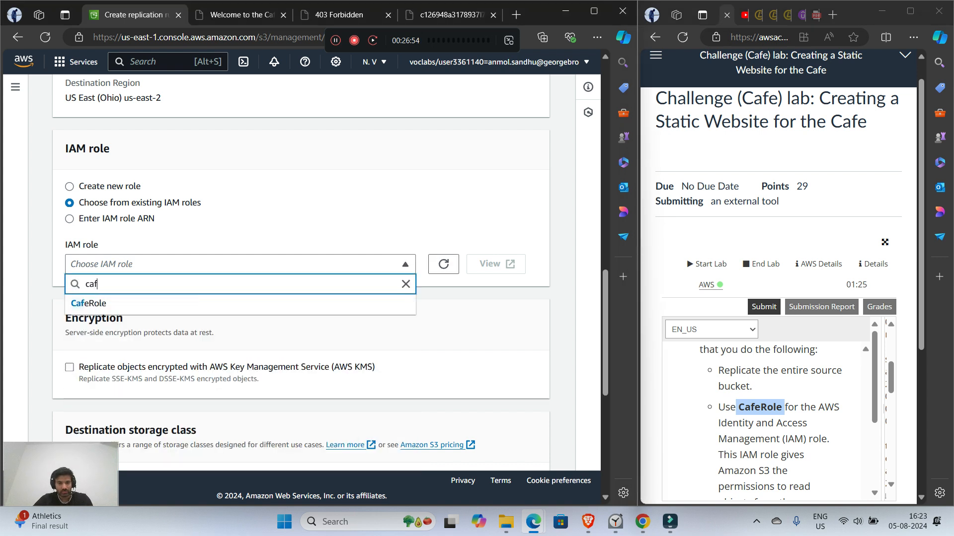
{"action": "key", "text": "Return"}
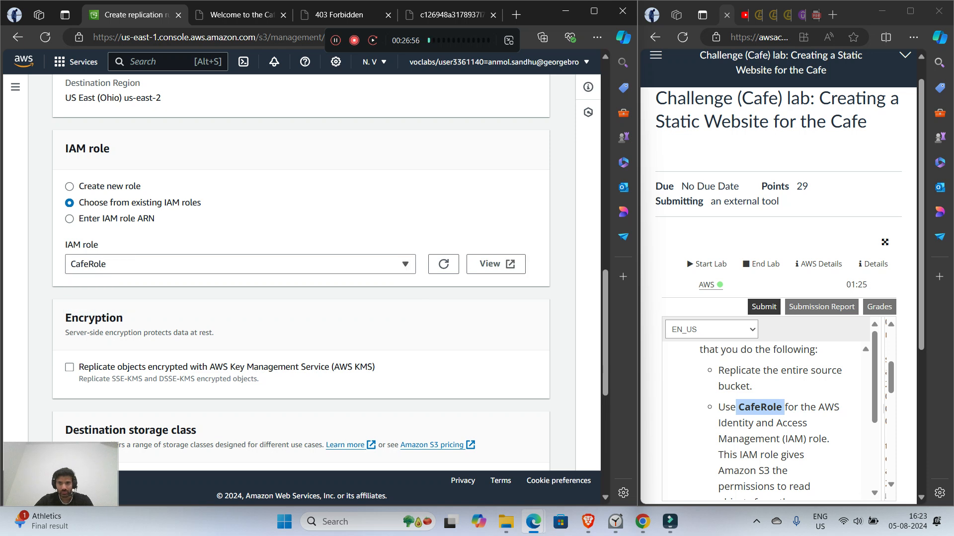
Step: Save the replication rule and choose not to replicate existing objects
{"action": "scroll", "coordinate": [772, 420], "scroll_direction": "down", "scroll_amount": 2}
{"action": "scroll", "coordinate": [773, 420], "scroll_direction": "down", "scroll_amount": 3}
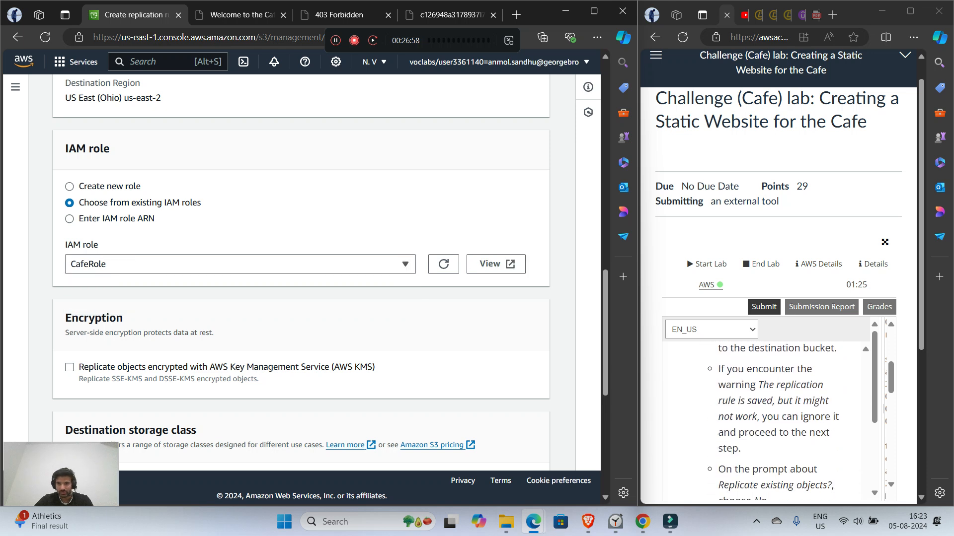
{"action": "scroll", "coordinate": [313, 274], "scroll_direction": "down", "scroll_amount": 2}
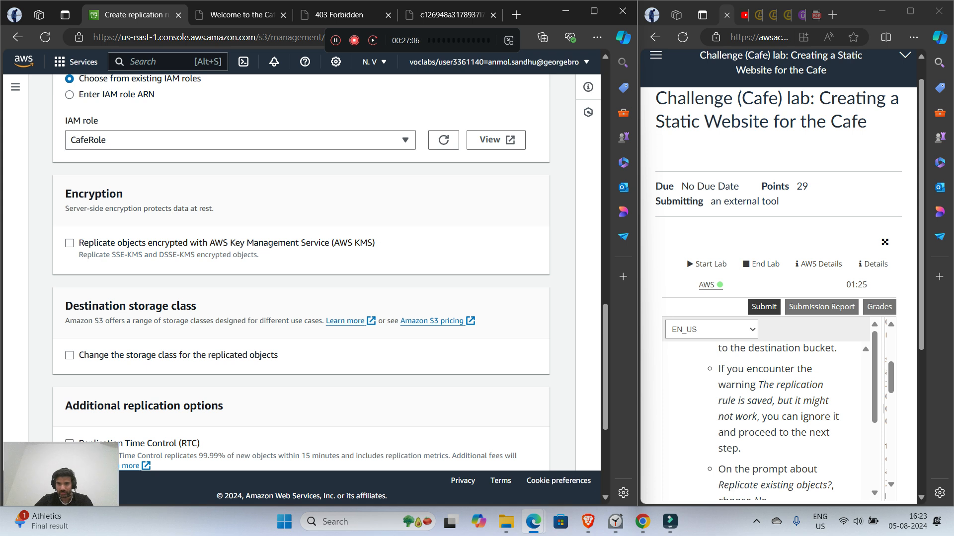
{"action": "scroll", "coordinate": [770, 422], "scroll_direction": "down", "scroll_amount": 3}
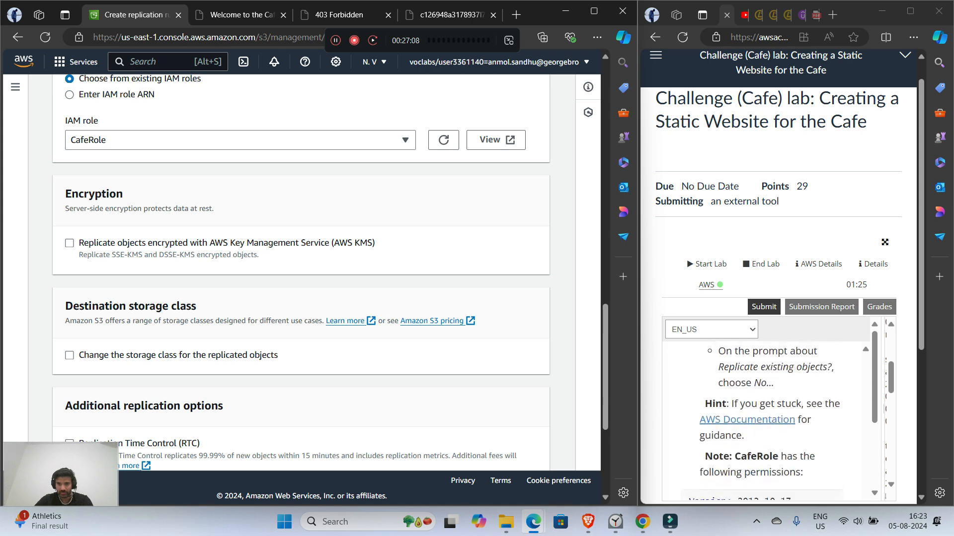
{"action": "scroll", "coordinate": [770, 422], "scroll_direction": "up", "scroll_amount": 1}
{"action": "scroll", "coordinate": [313, 273], "scroll_direction": "down", "scroll_amount": 4}
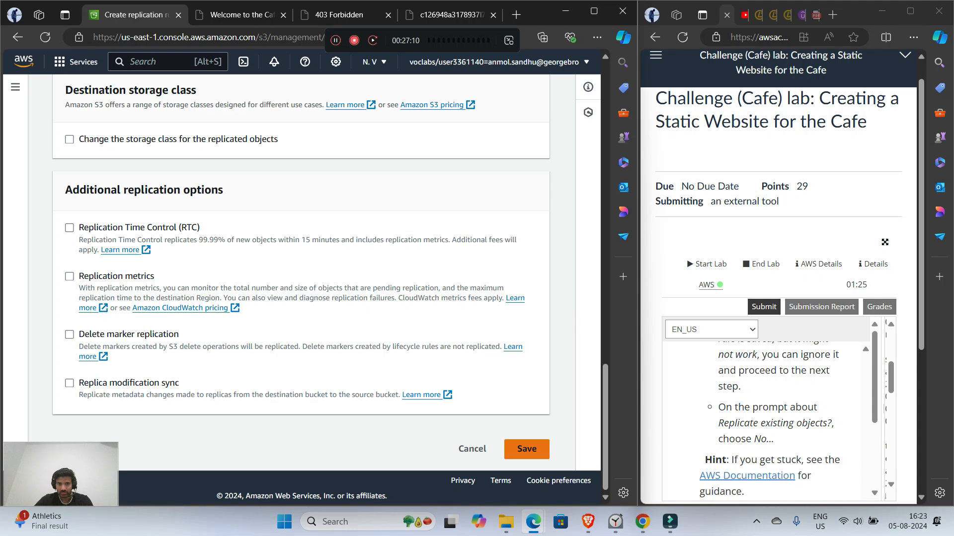
{"action": "left_click", "coordinate": [527, 449]}
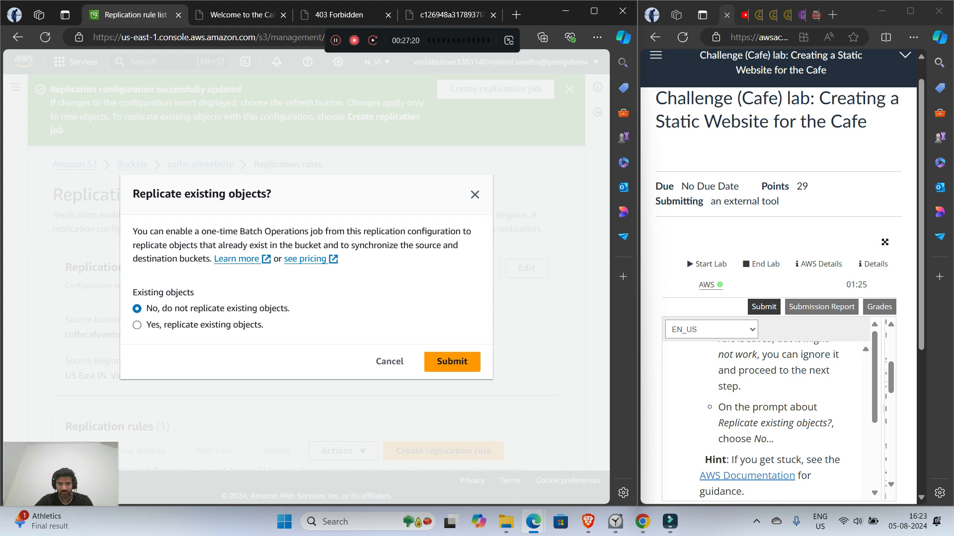
{"action": "left_click", "coordinate": [452, 362]}
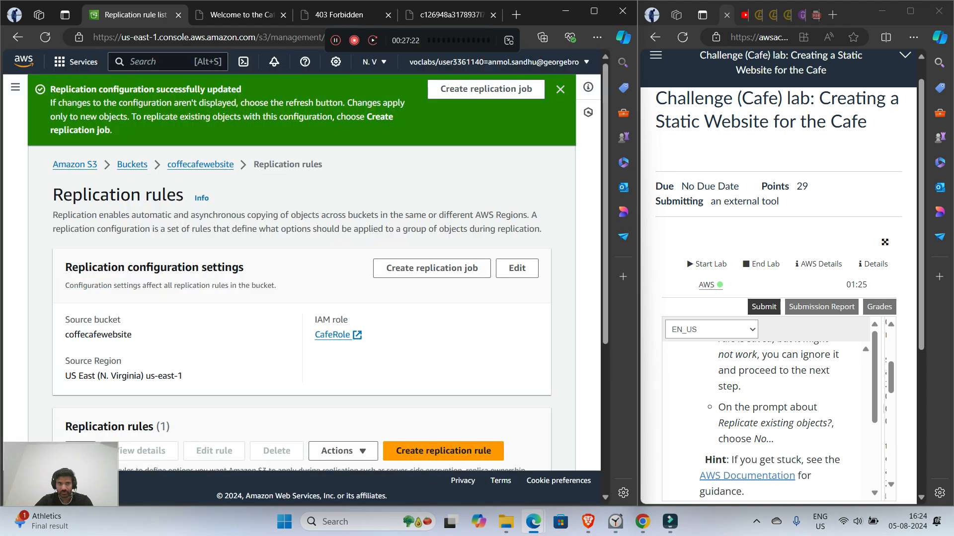
Step: Read the lab notes on CafeRole's permissions policy and the instructions that follow, up to Question 3
{"action": "scroll", "coordinate": [767, 422], "scroll_direction": "down", "scroll_amount": 4}
{"action": "scroll", "coordinate": [767, 422], "scroll_direction": "up", "scroll_amount": 3}
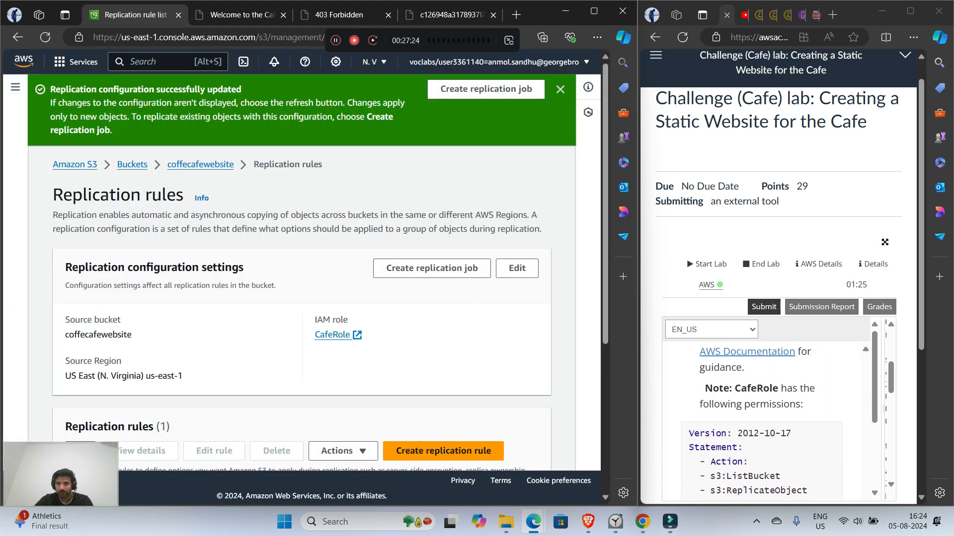
{"action": "scroll", "coordinate": [767, 420], "scroll_direction": "down", "scroll_amount": 1}
{"action": "scroll", "coordinate": [768, 420], "scroll_direction": "down", "scroll_amount": 1}
{"action": "scroll", "coordinate": [767, 420], "scroll_direction": "up", "scroll_amount": 1}
{"action": "scroll", "coordinate": [761, 418], "scroll_direction": "down", "scroll_amount": 1}
{"action": "scroll", "coordinate": [761, 418], "scroll_direction": "down", "scroll_amount": 1}
{"action": "scroll", "coordinate": [761, 418], "scroll_direction": "up", "scroll_amount": 1}
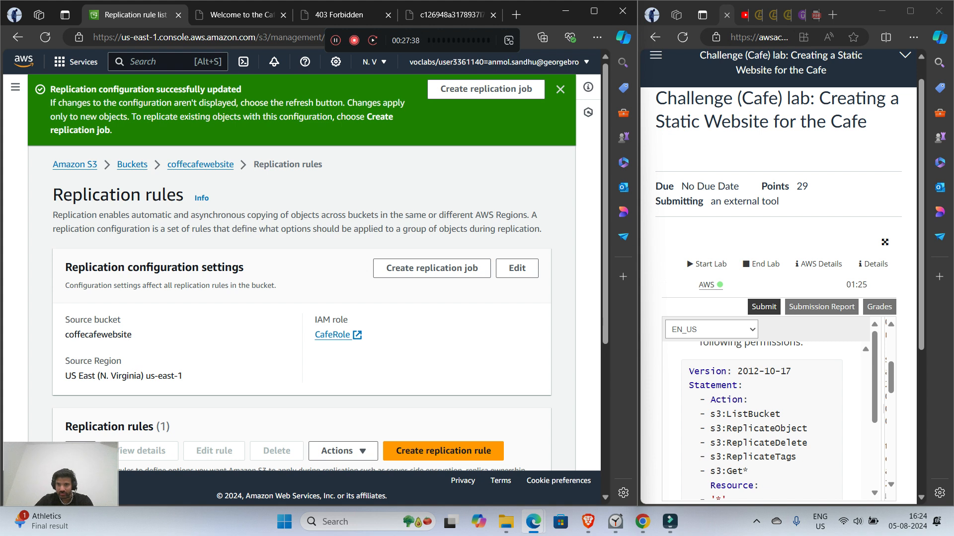
{"action": "scroll", "coordinate": [761, 418], "scroll_direction": "down", "scroll_amount": 1}
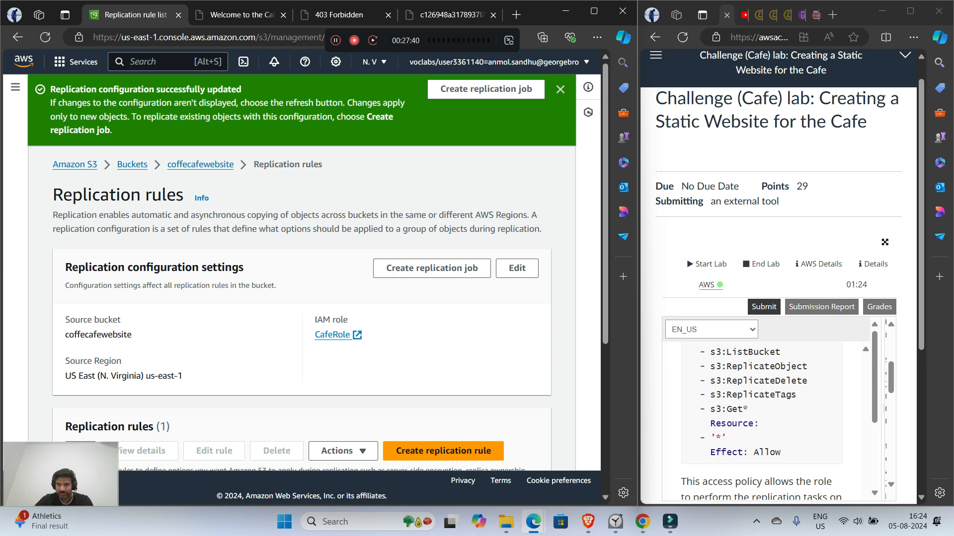
{"action": "scroll", "coordinate": [761, 422], "scroll_direction": "down", "scroll_amount": 1}
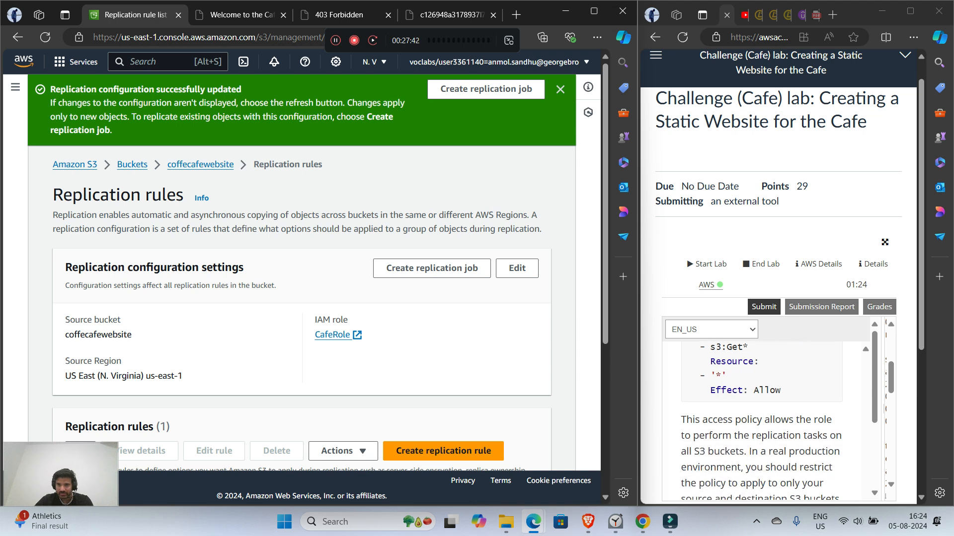
{"action": "left_click_drag", "start_coordinate": [749, 390], "coordinate": [782, 391]}
{"action": "left_click", "coordinate": [782, 392]}
{"action": "scroll", "coordinate": [775, 405], "scroll_direction": "down", "scroll_amount": 1}
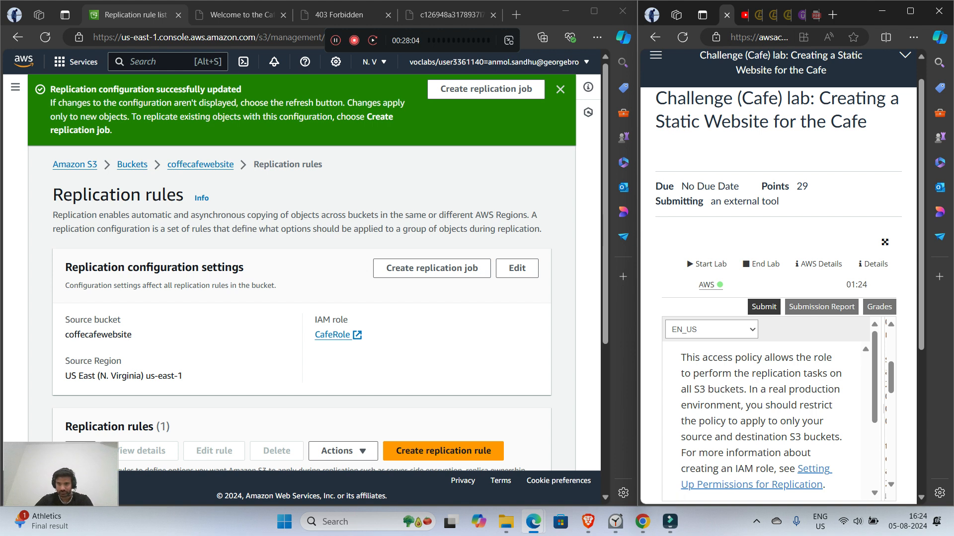
{"action": "scroll", "coordinate": [767, 420], "scroll_direction": "down", "scroll_amount": 3}
{"action": "scroll", "coordinate": [768, 420], "scroll_direction": "down", "scroll_amount": 1}
{"action": "scroll", "coordinate": [768, 420], "scroll_direction": "up", "scroll_amount": 1}
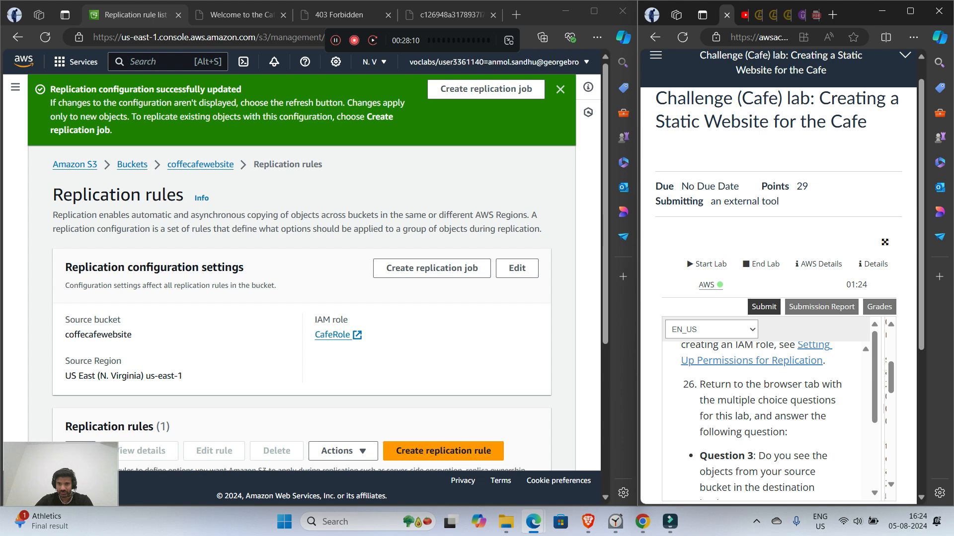
{"action": "scroll", "coordinate": [768, 419], "scroll_direction": "down", "scroll_amount": 2}
{"action": "scroll", "coordinate": [767, 419], "scroll_direction": "up", "scroll_amount": 1}
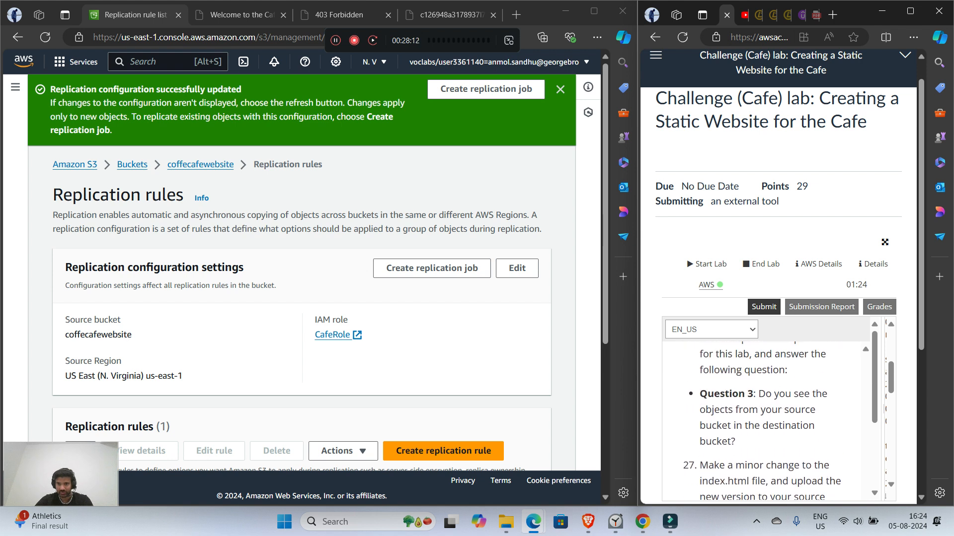
Step: Review Question 3 on the quiz page and check the object list of the destination bucket coffecafewebsite2
{"action": "left_click", "coordinate": [451, 15]}
{"action": "scroll", "coordinate": [298, 279], "scroll_direction": "down", "scroll_amount": 1}
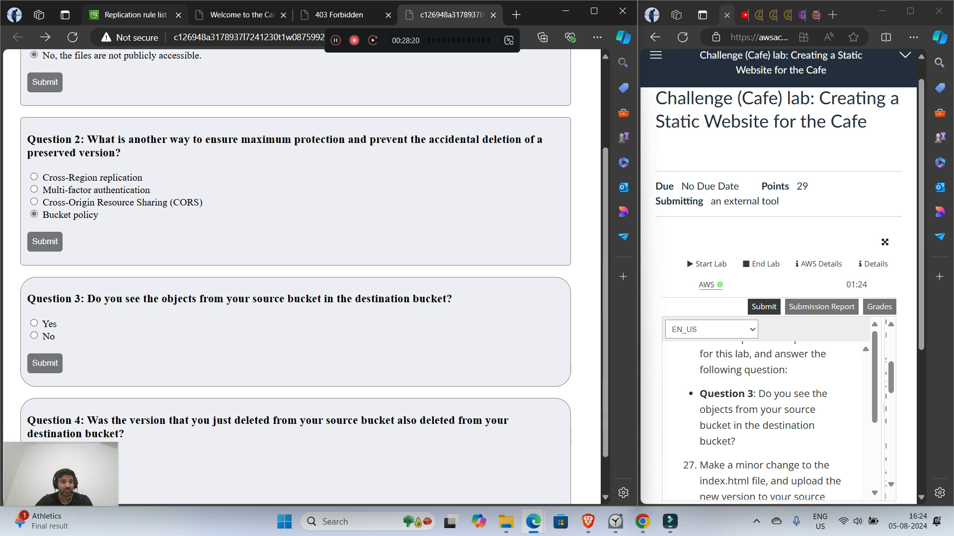
{"action": "left_click", "coordinate": [134, 15]}
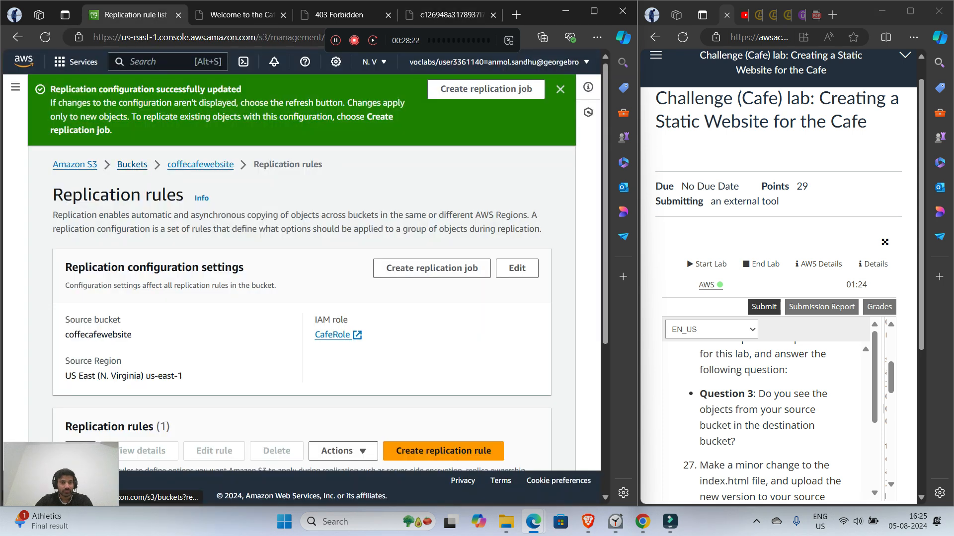
{"action": "left_click", "coordinate": [133, 164]}
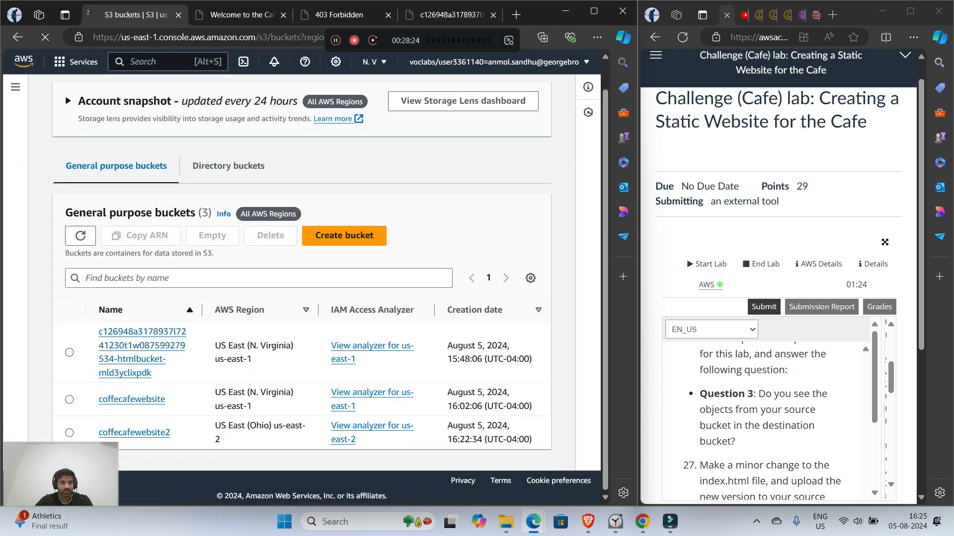
{"action": "left_click", "coordinate": [134, 433]}
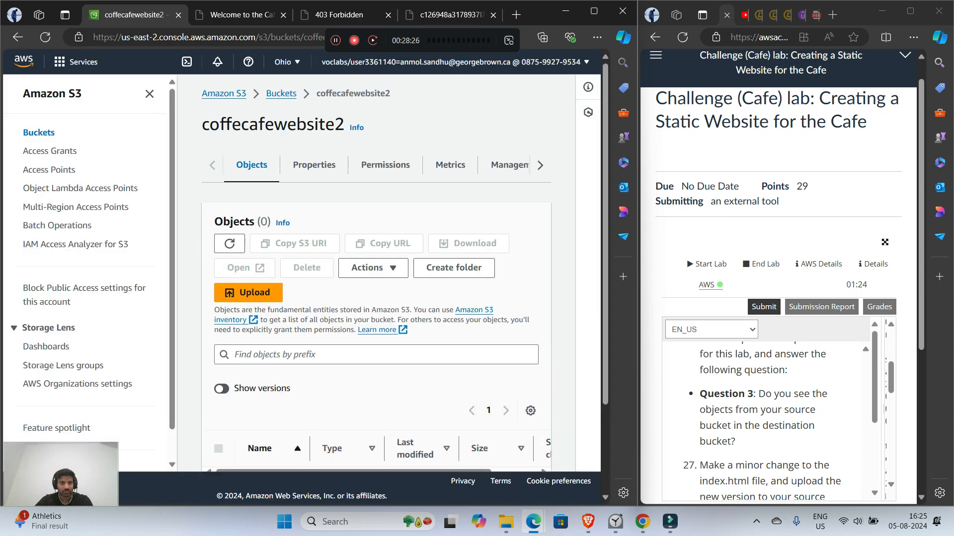
{"action": "scroll", "coordinate": [376, 279], "scroll_direction": "down", "scroll_amount": 3}
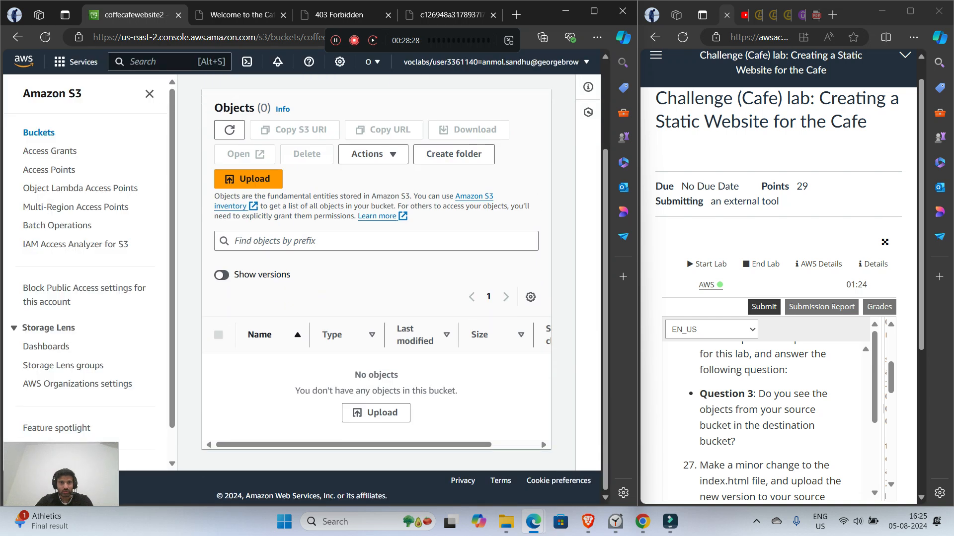
Step: Answer No to Question 3 about source objects appearing in the destination bucket, and submit the answer
{"action": "left_click", "coordinate": [449, 15]}
{"action": "left_click", "coordinate": [34, 335]}
{"action": "left_click", "coordinate": [44, 364]}
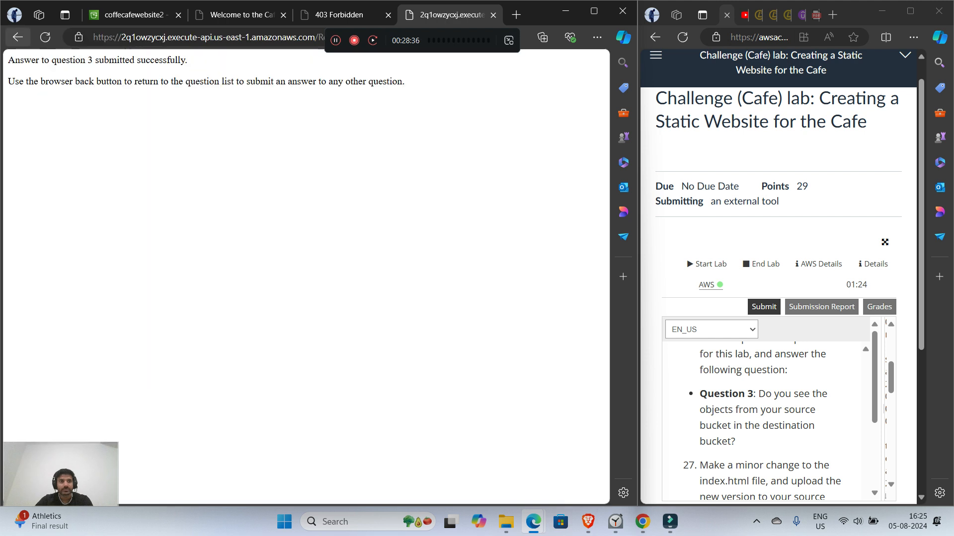
Step: Return to the quiz's question list and read the lab instructions that follow Question 3
{"action": "left_click", "coordinate": [18, 37]}
{"action": "scroll", "coordinate": [313, 276], "scroll_direction": "down", "scroll_amount": 1}
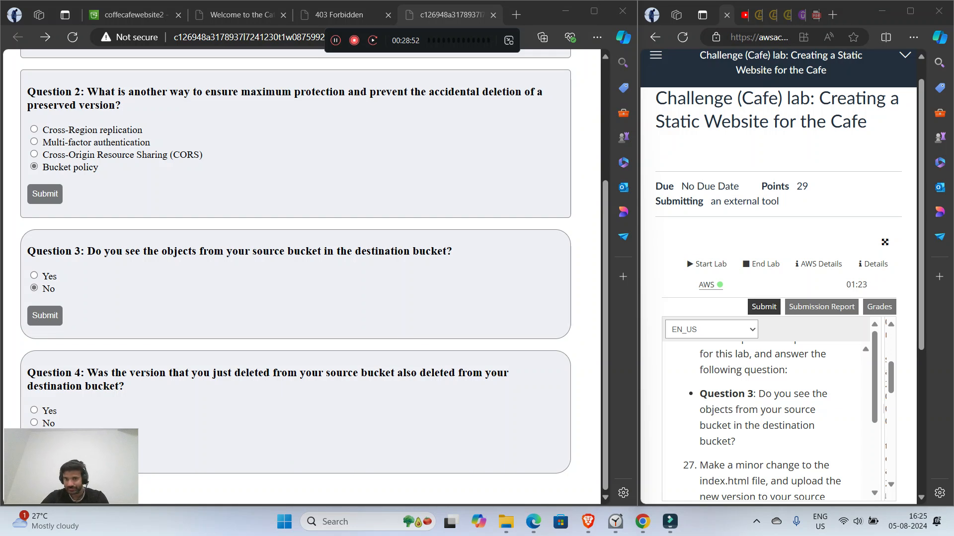
{"action": "scroll", "coordinate": [768, 422], "scroll_direction": "down", "scroll_amount": 2}
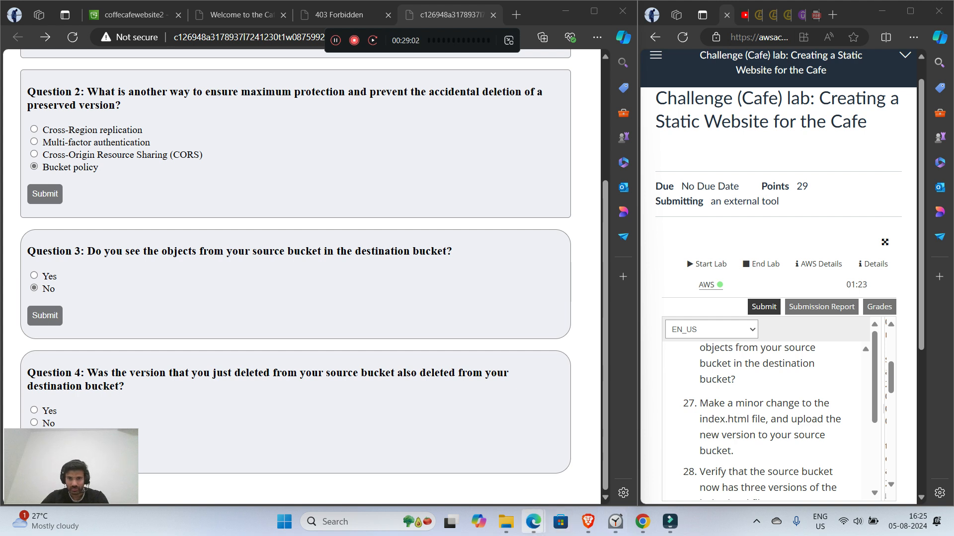
Step: Switch to File Explorer and open the index file from the static-website folder in Notepad
{"action": "mouse_move", "coordinate": [506, 522]}
{"action": "left_click", "coordinate": [506, 459]}
{"action": "right_click", "coordinate": [169, 128]}
{"action": "left_click", "coordinate": [207, 170]}
{"action": "right_click", "coordinate": [157, 128]}
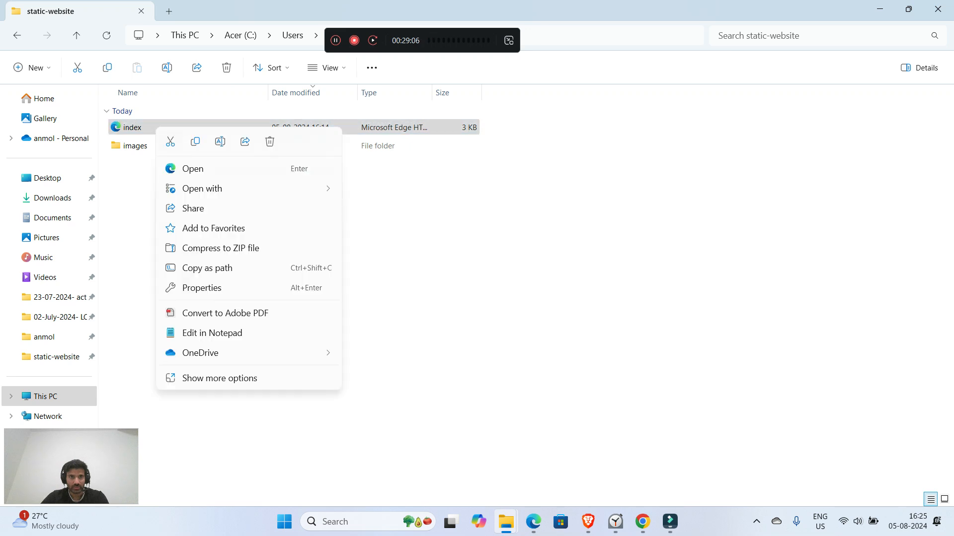
{"action": "mouse_move", "coordinate": [204, 188]}
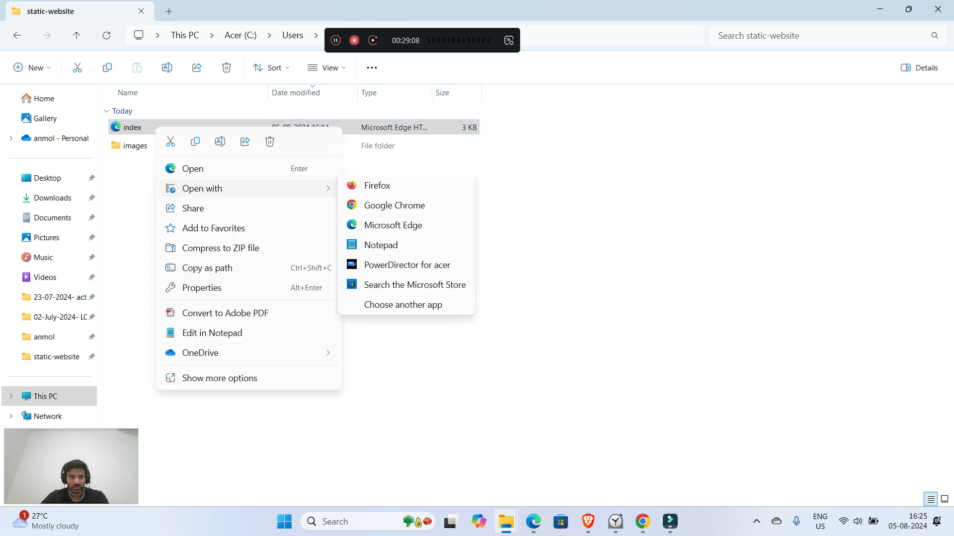
{"action": "left_click", "coordinate": [381, 270]}
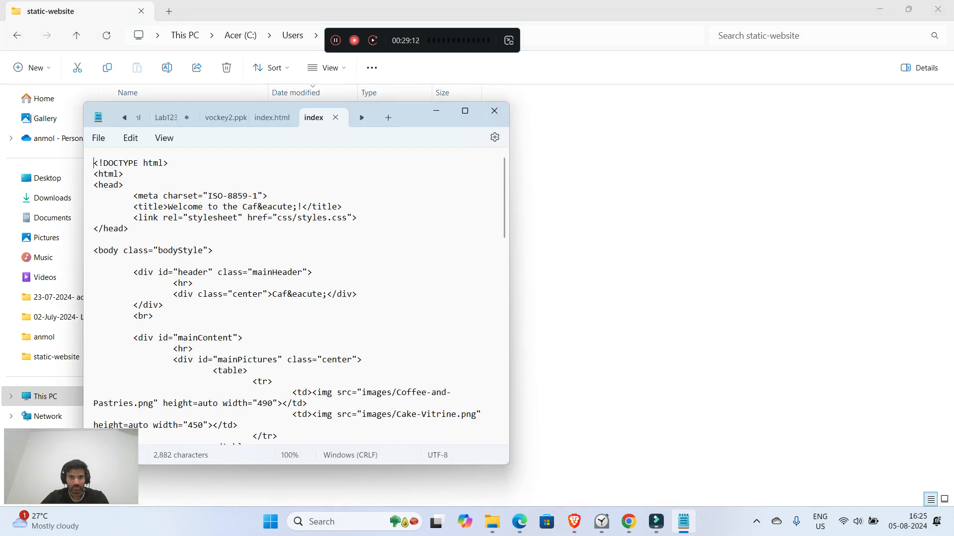
Step: Change the gainsboro table cell's bgcolor to black in the index file, save it, and return to the browser
{"action": "scroll", "coordinate": [291, 296], "scroll_direction": "down", "scroll_amount": 5}
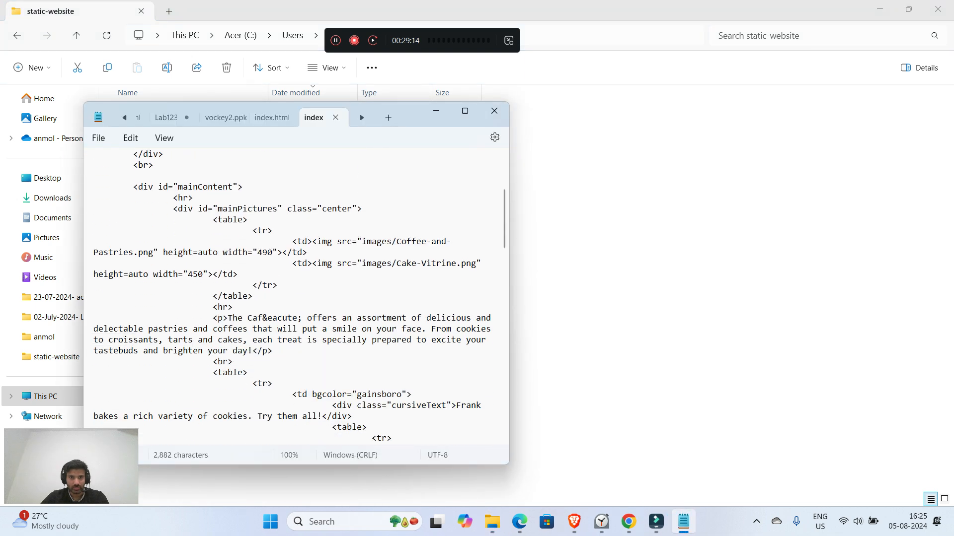
{"action": "scroll", "coordinate": [300, 294], "scroll_direction": "down", "scroll_amount": 2}
{"action": "left_click_drag", "start_coordinate": [402, 329], "coordinate": [362, 329]}
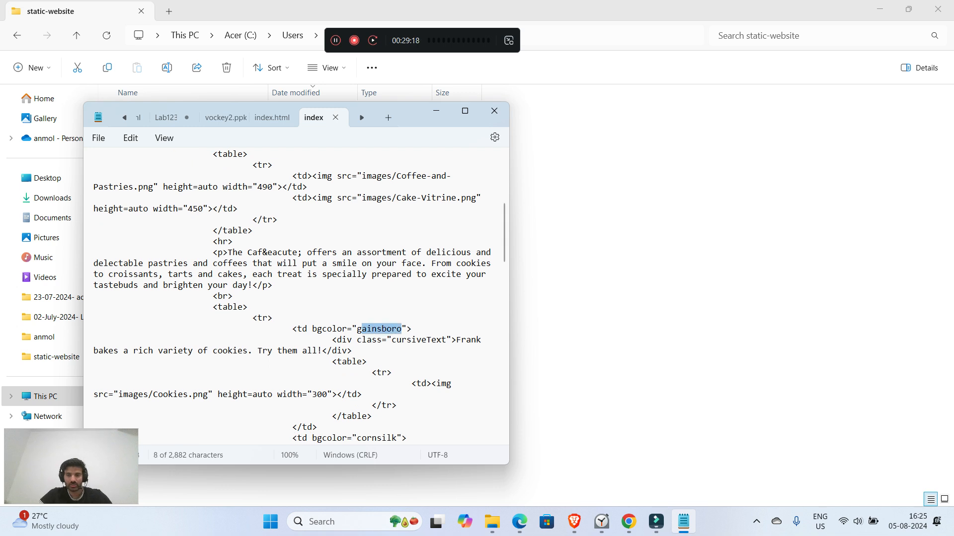
{"action": "key", "text": "BackSpace"}
{"action": "key", "text": "BackSpace"}
{"action": "type", "text": "black"}
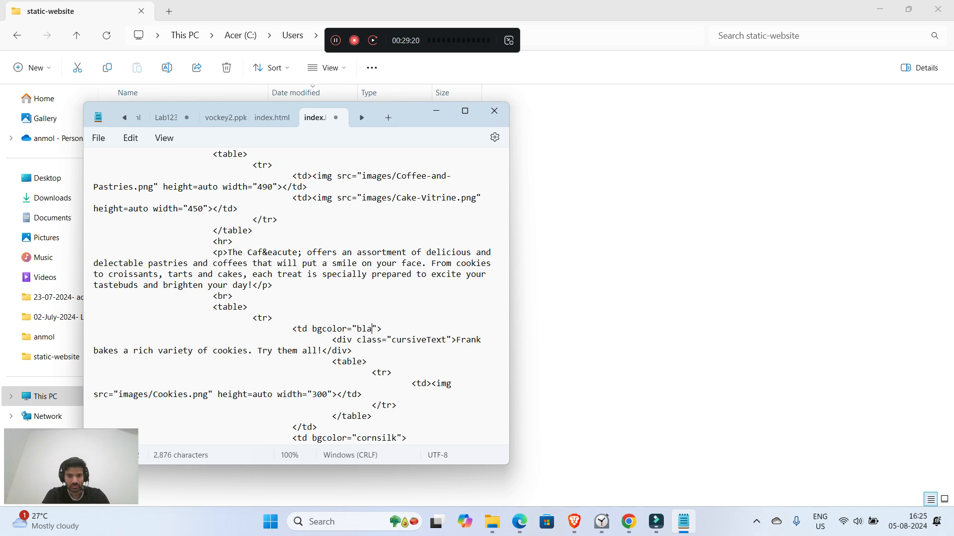
{"action": "key", "text": "ctrl+s"}
{"action": "left_click", "coordinate": [437, 110]}
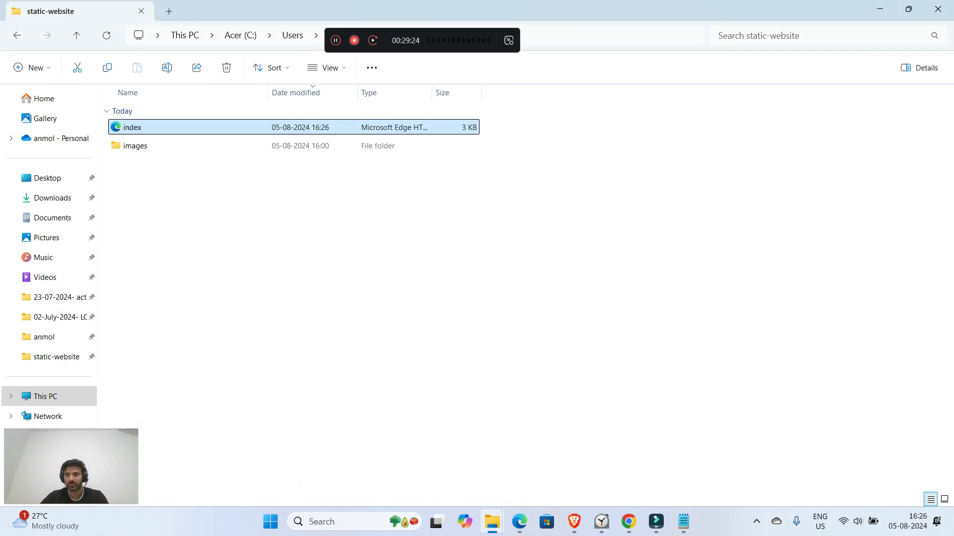
{"action": "left_click", "coordinate": [880, 9]}
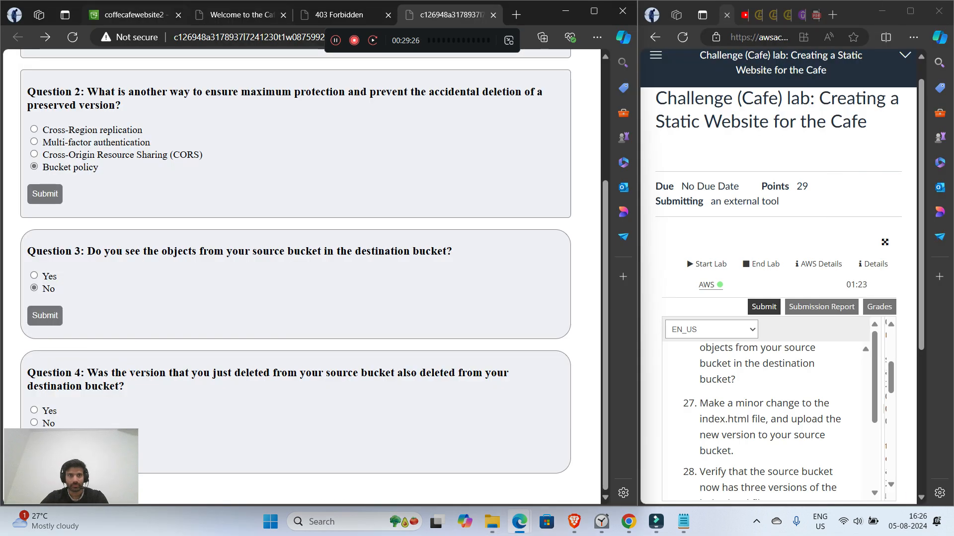
Step: Leave the coffecafewebsite2 bucket and open the source bucket coffecafewebsite from the S3 bucket list
{"action": "left_click", "coordinate": [134, 15]}
{"action": "scroll", "coordinate": [376, 269], "scroll_direction": "up", "scroll_amount": 3}
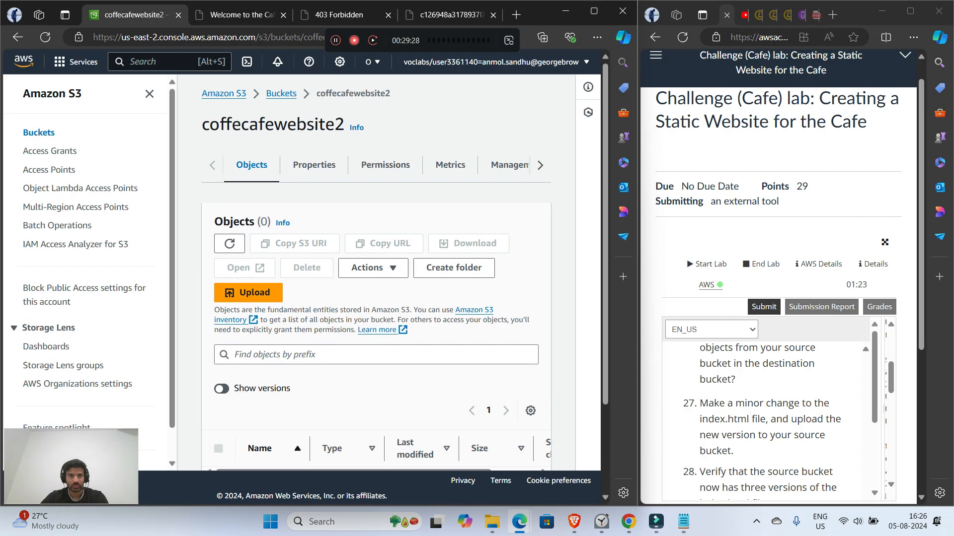
{"action": "left_click", "coordinate": [281, 93]}
{"action": "scroll", "coordinate": [376, 272], "scroll_direction": "down", "scroll_amount": 4}
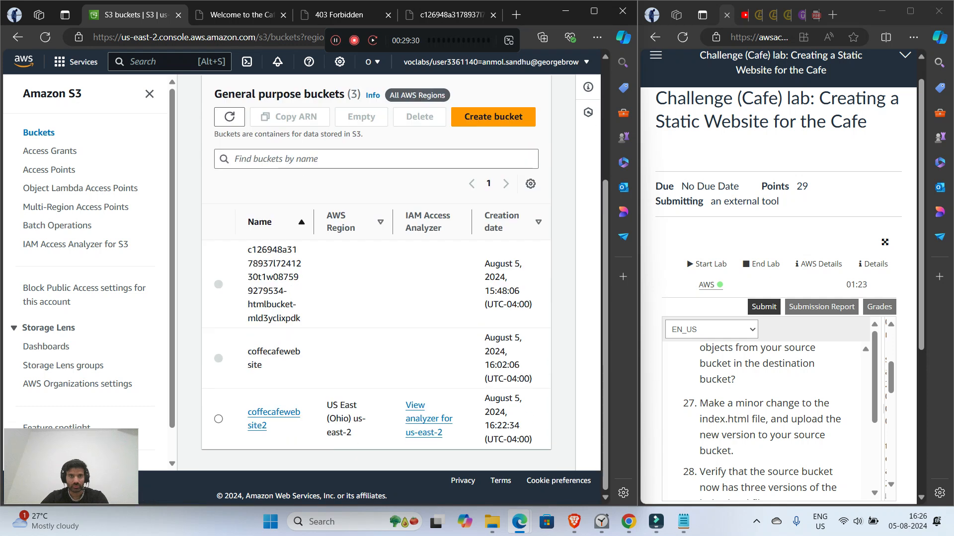
{"action": "left_click", "coordinate": [149, 94]}
{"action": "left_click", "coordinate": [121, 364]}
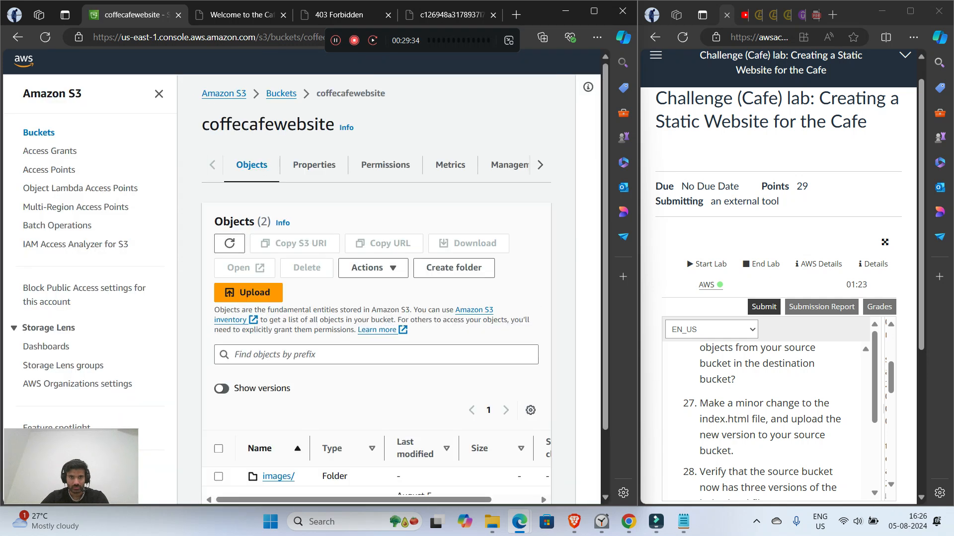
Step: Upload the edited index.html file to the coffecafewebsite bucket
{"action": "left_click", "coordinate": [248, 292]}
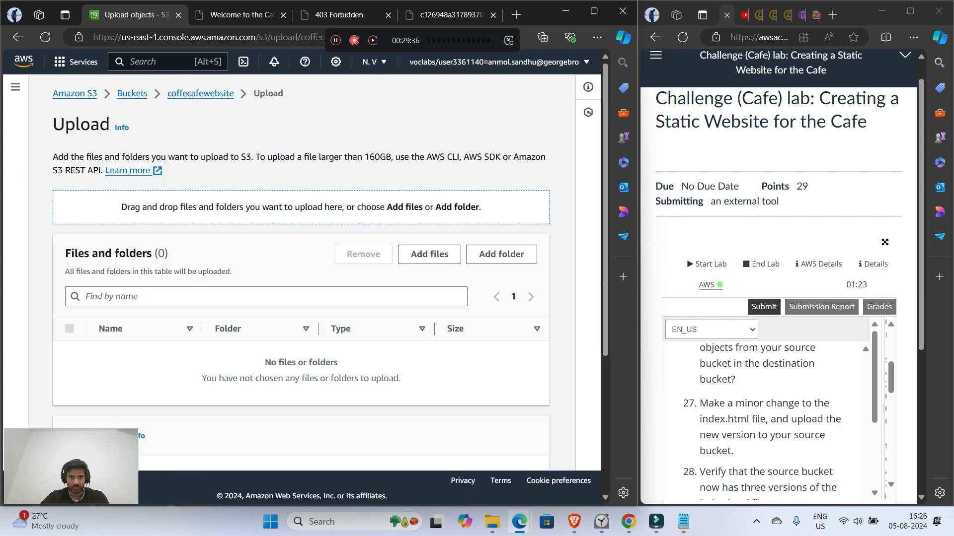
{"action": "left_click", "coordinate": [429, 254]}
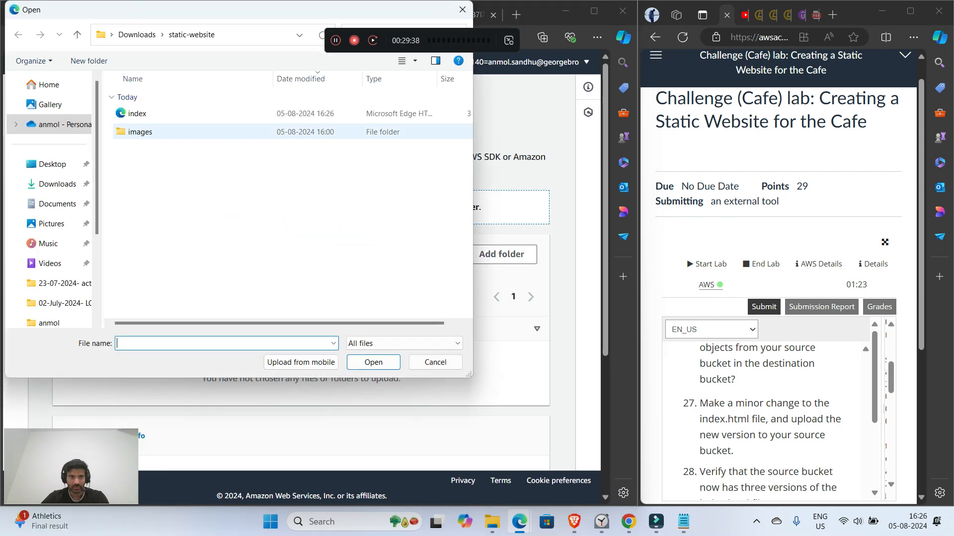
{"action": "double_click", "coordinate": [171, 111]}
{"action": "scroll", "coordinate": [313, 298], "scroll_direction": "down", "scroll_amount": 5}
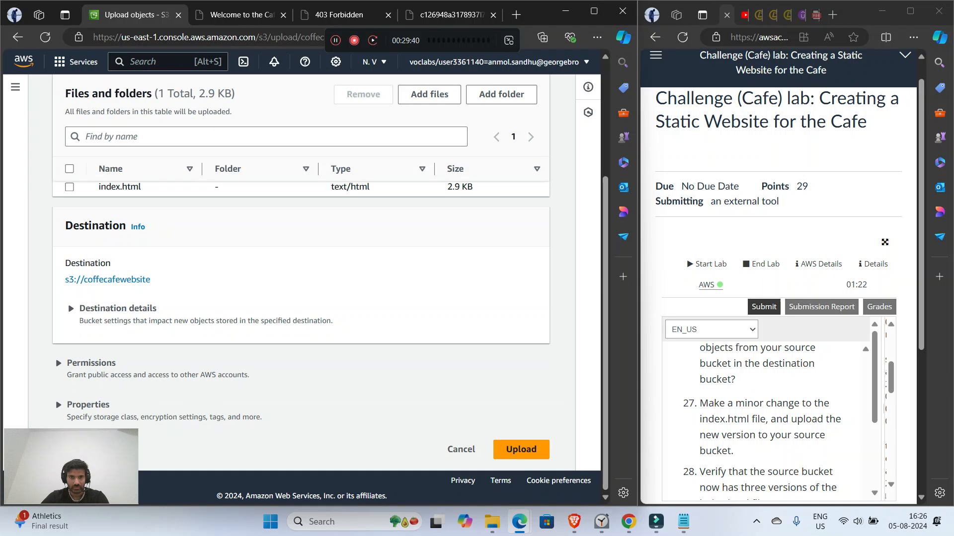
{"action": "left_click", "coordinate": [519, 451]}
Step: Read the next lab instruction and check the version list of index.html in the coffecafewebsite bucket
{"action": "scroll", "coordinate": [768, 417], "scroll_direction": "down", "scroll_amount": 3}
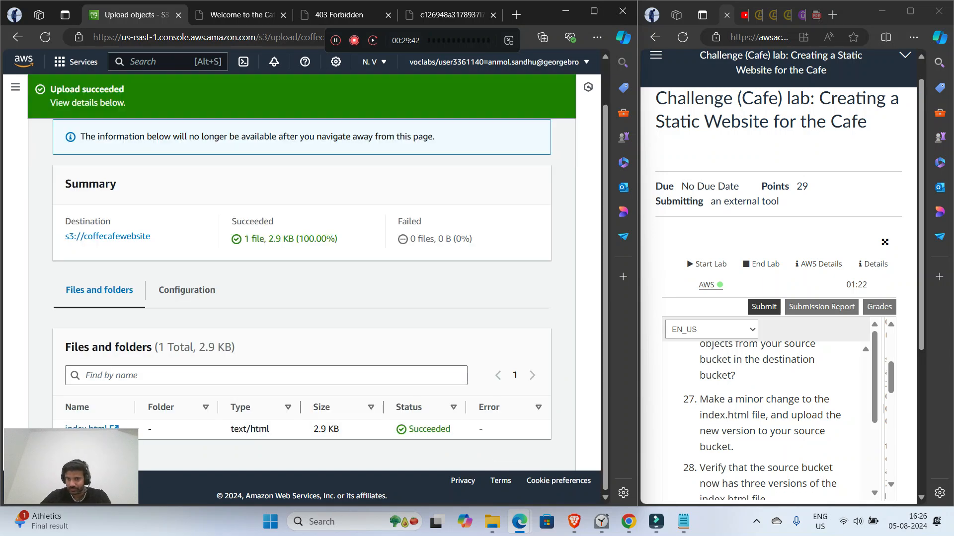
{"action": "scroll", "coordinate": [767, 418], "scroll_direction": "up", "scroll_amount": 1}
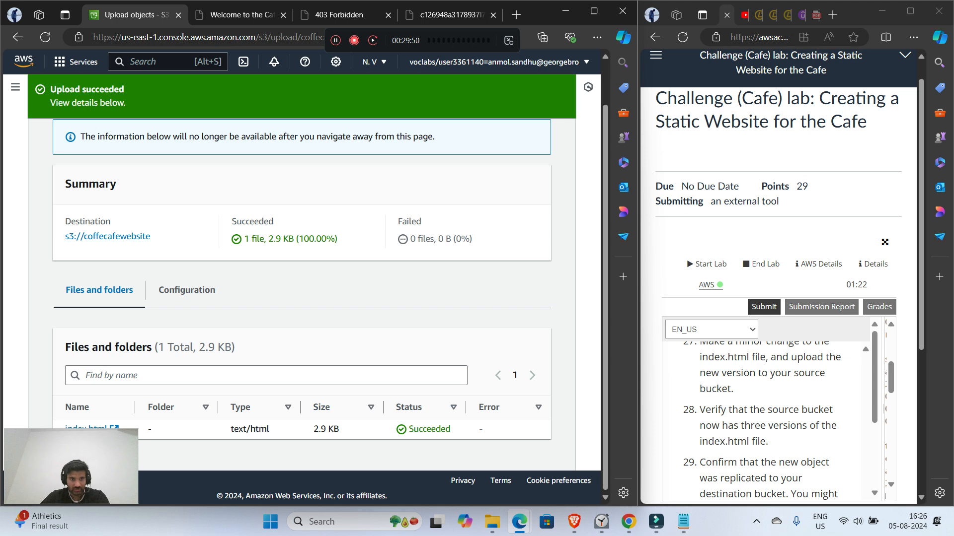
{"action": "left_click", "coordinate": [107, 236]}
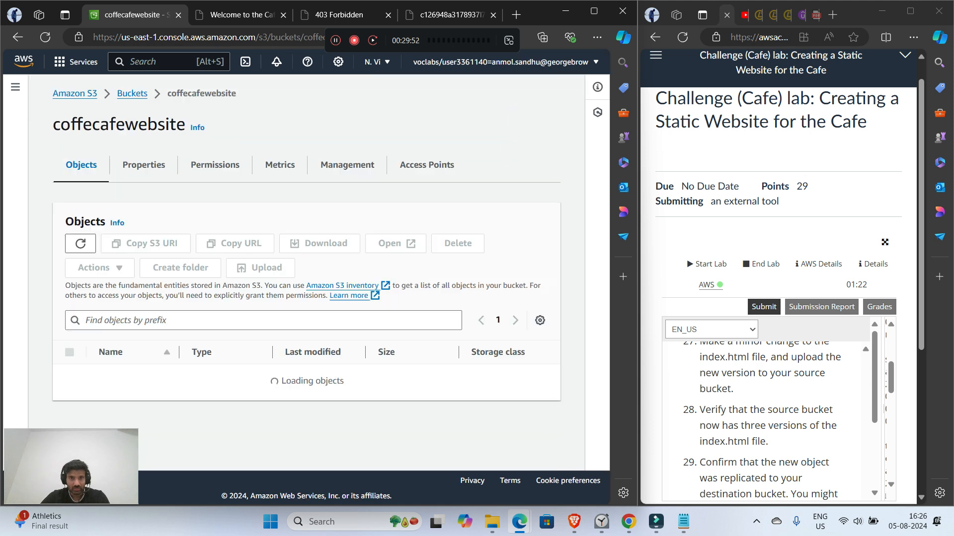
{"action": "left_click", "coordinate": [121, 425]}
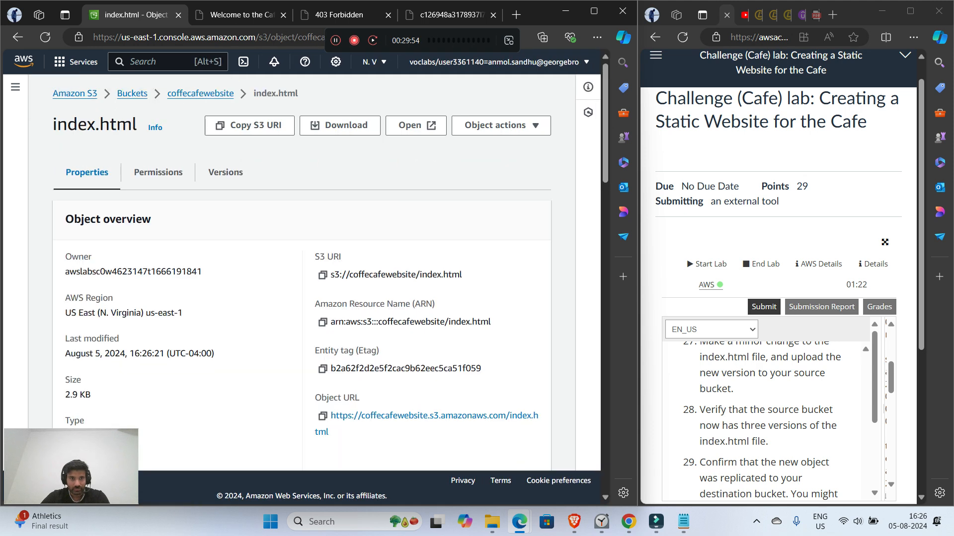
{"action": "left_click", "coordinate": [226, 173]}
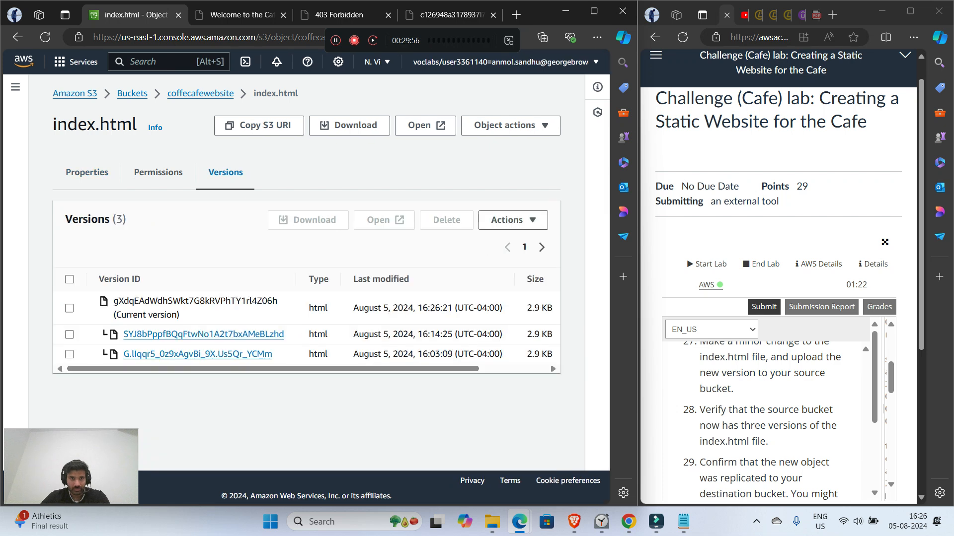
Step: Read the replication instruction and check the object list of the destination bucket coffecafewebsite2 for index.html
{"action": "scroll", "coordinate": [770, 422], "scroll_direction": "down", "scroll_amount": 2}
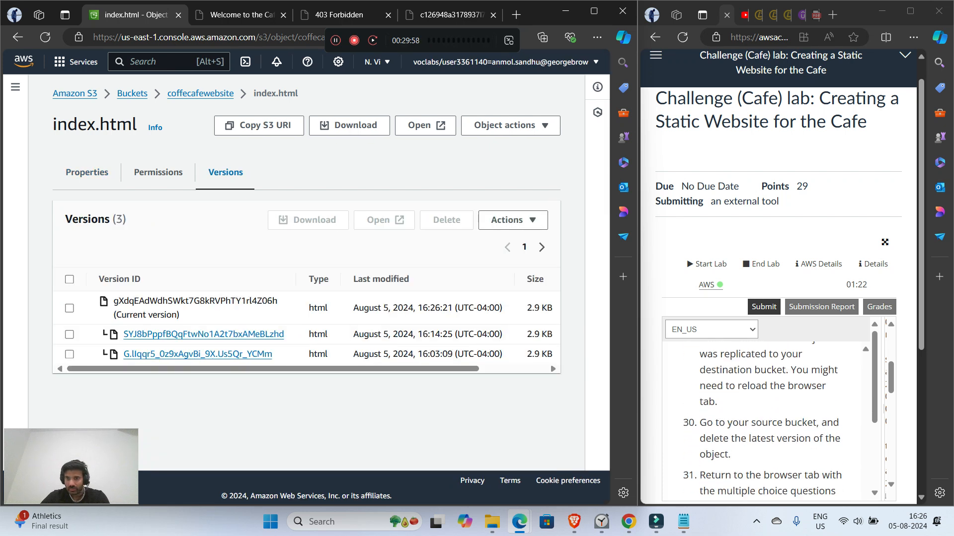
{"action": "scroll", "coordinate": [770, 422], "scroll_direction": "up", "scroll_amount": 1}
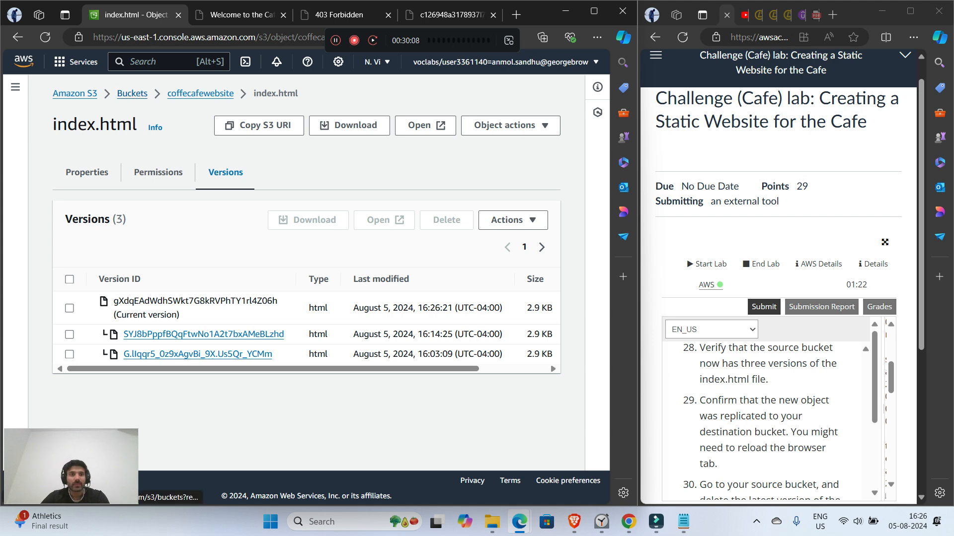
{"action": "left_click", "coordinate": [132, 93]}
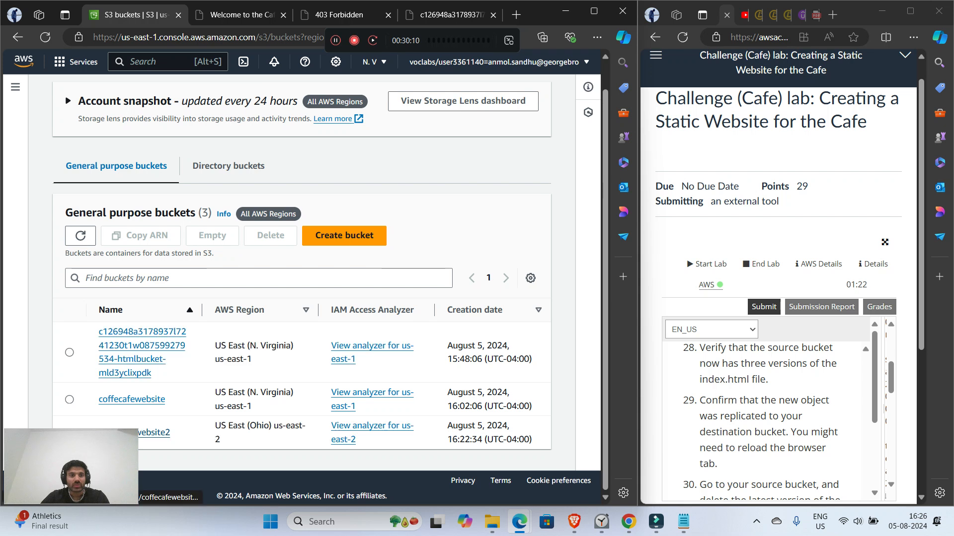
{"action": "left_click", "coordinate": [119, 432]}
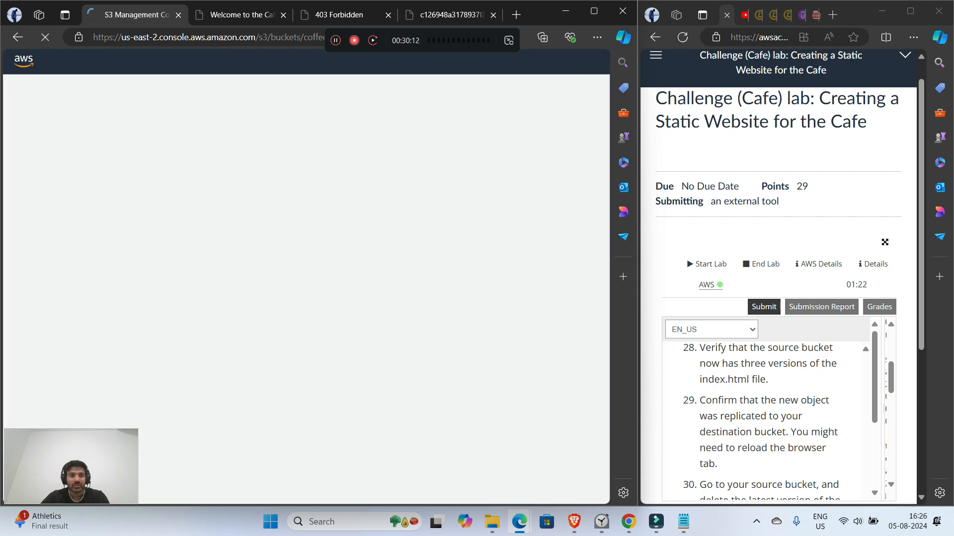
{"action": "scroll", "coordinate": [376, 347], "scroll_direction": "down", "scroll_amount": 2}
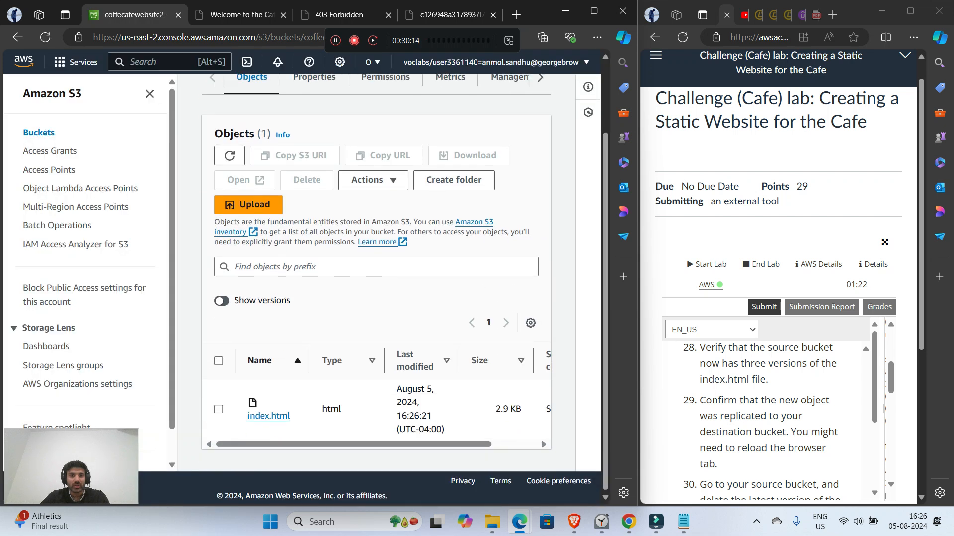
{"action": "left_click_drag", "start_coordinate": [295, 417], "coordinate": [247, 416]}
{"action": "left_click", "coordinate": [318, 424]}
{"action": "mouse_move", "coordinate": [347, 445]}
{"action": "left_mouse_down"}
{"action": "mouse_move", "coordinate": [393, 445]}
{"action": "mouse_move", "coordinate": [348, 445]}
{"action": "left_mouse_up"}
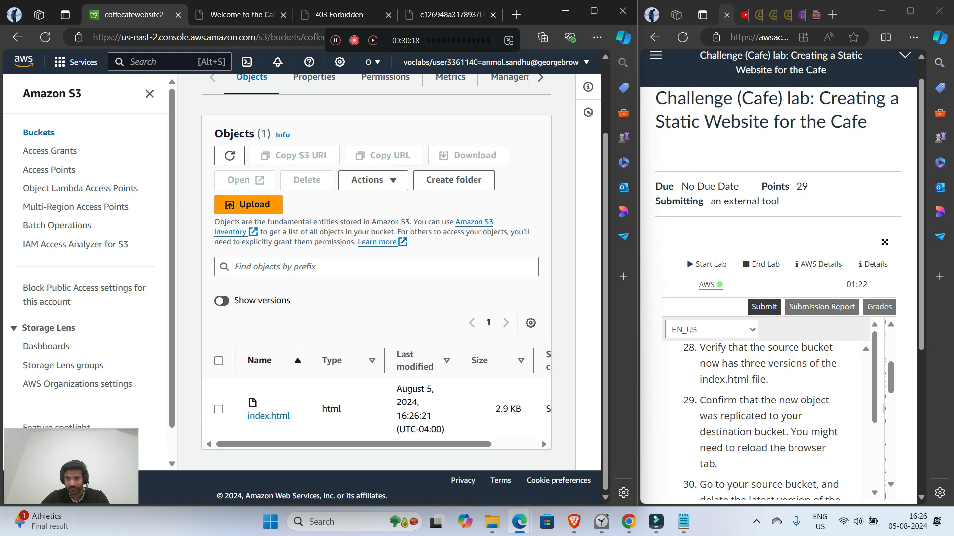
Step: Read lab instructions 30 and 31, and open the version list of index.html in the source bucket coffecafewebsite
{"action": "scroll", "coordinate": [765, 418], "scroll_direction": "down", "scroll_amount": 1}
{"action": "scroll", "coordinate": [765, 417], "scroll_direction": "down", "scroll_amount": 1}
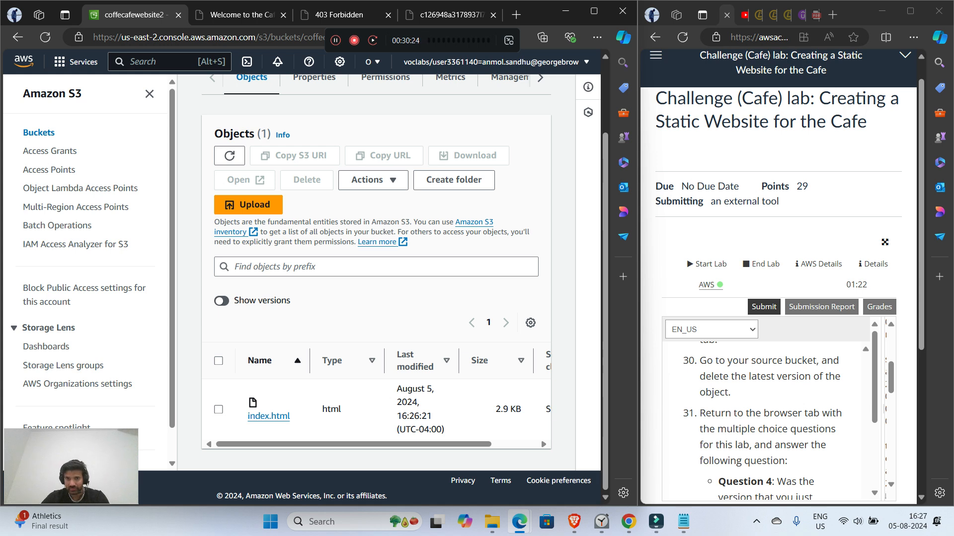
{"action": "scroll", "coordinate": [376, 273], "scroll_direction": "up", "scroll_amount": 2}
{"action": "left_click", "coordinate": [281, 93]}
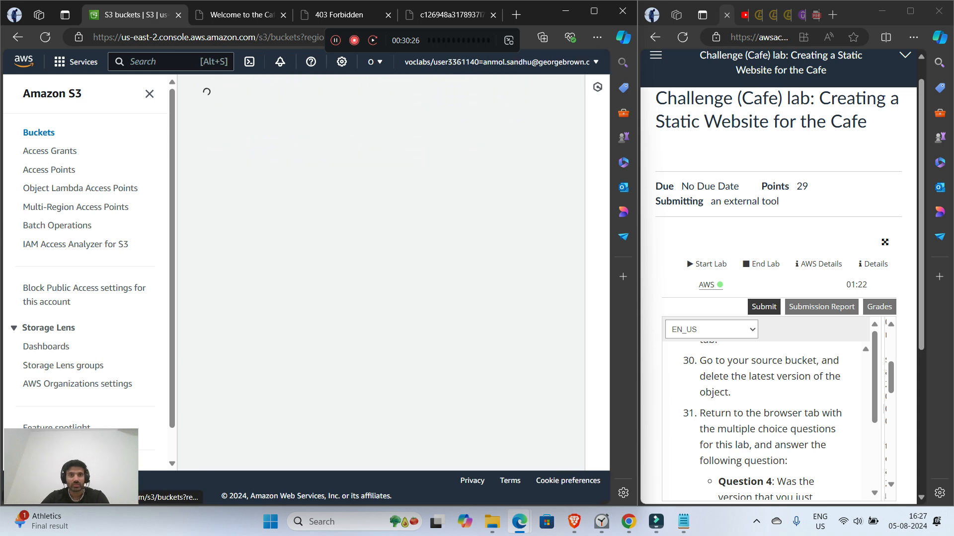
{"action": "scroll", "coordinate": [376, 274], "scroll_direction": "down", "scroll_amount": 3}
{"action": "left_click", "coordinate": [274, 351]}
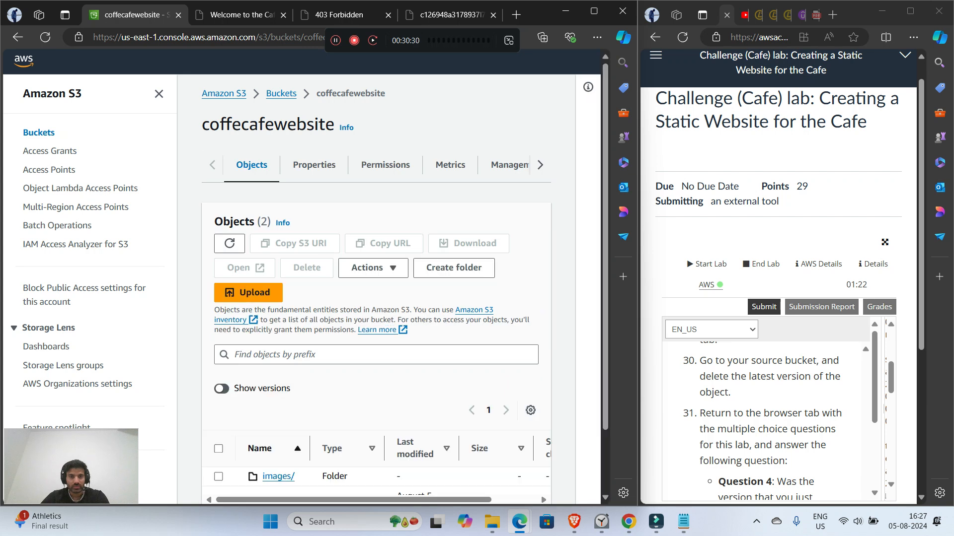
{"action": "scroll", "coordinate": [376, 274], "scroll_direction": "down", "scroll_amount": 2}
{"action": "left_click", "coordinate": [268, 416]}
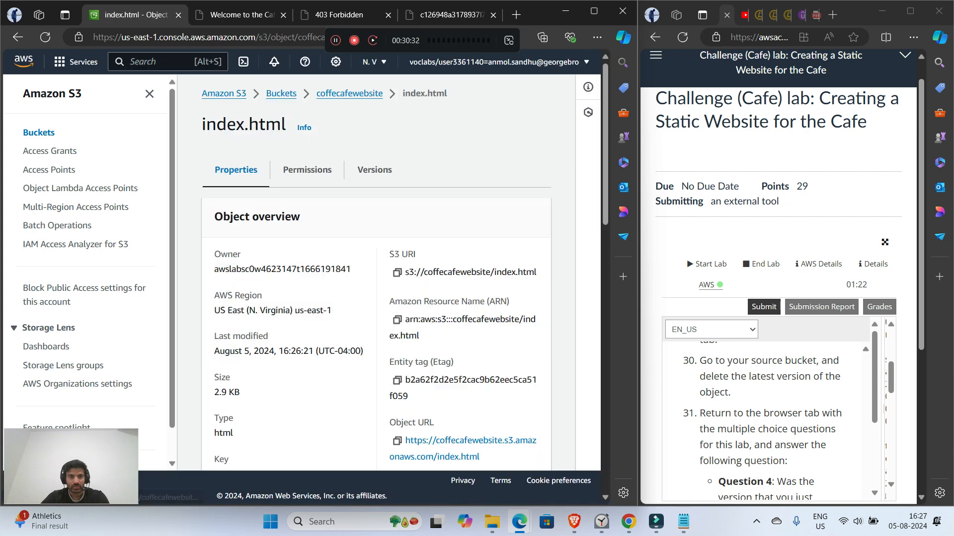
{"action": "left_click", "coordinate": [374, 199]}
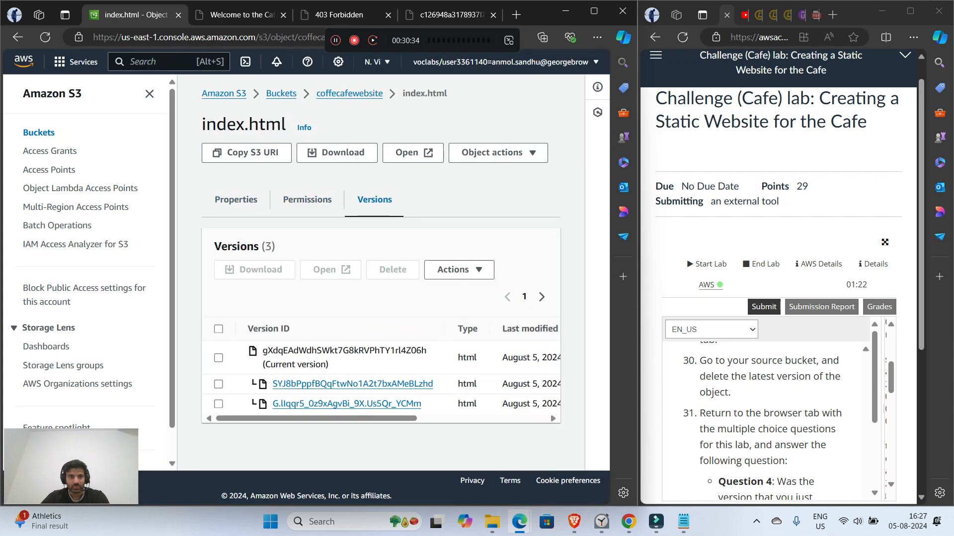
Step: Permanently delete the current version of index.html from the coffecafewebsite bucket, confirming with "permanently delete"
{"action": "left_click", "coordinate": [218, 358]}
{"action": "left_click", "coordinate": [392, 269]}
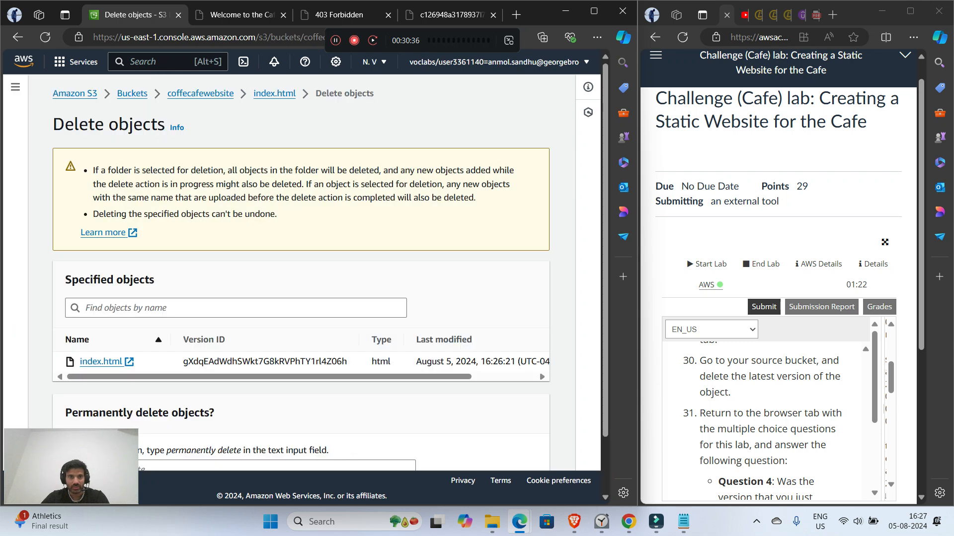
{"action": "scroll", "coordinate": [328, 269], "scroll_direction": "down", "scroll_amount": 1}
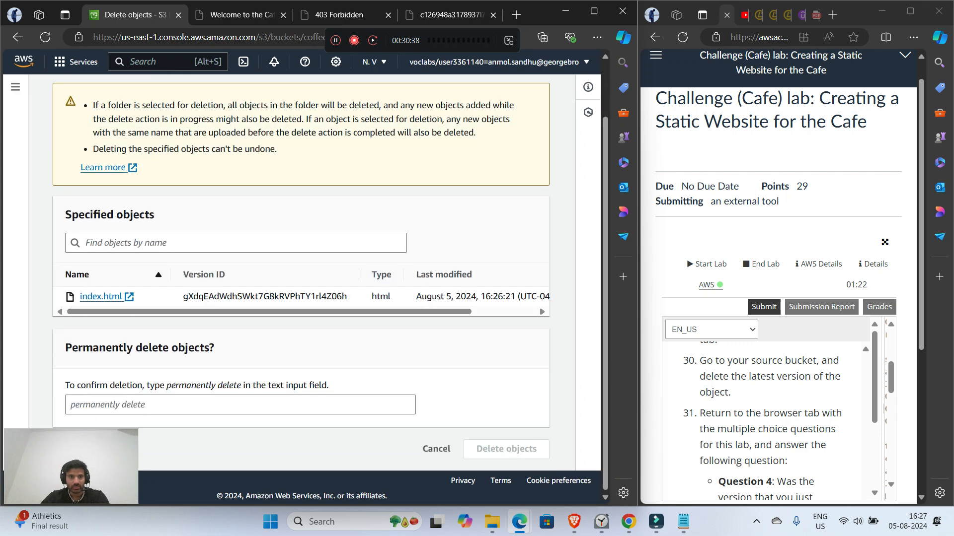
{"action": "left_click", "coordinate": [240, 405]}
{"action": "type", "text": "p"}
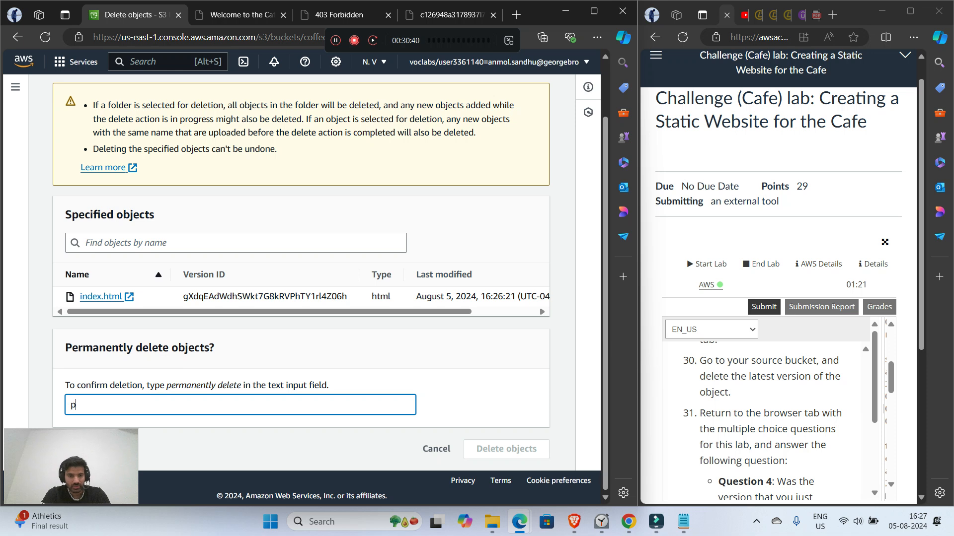
{"action": "type", "text": "ermane"}
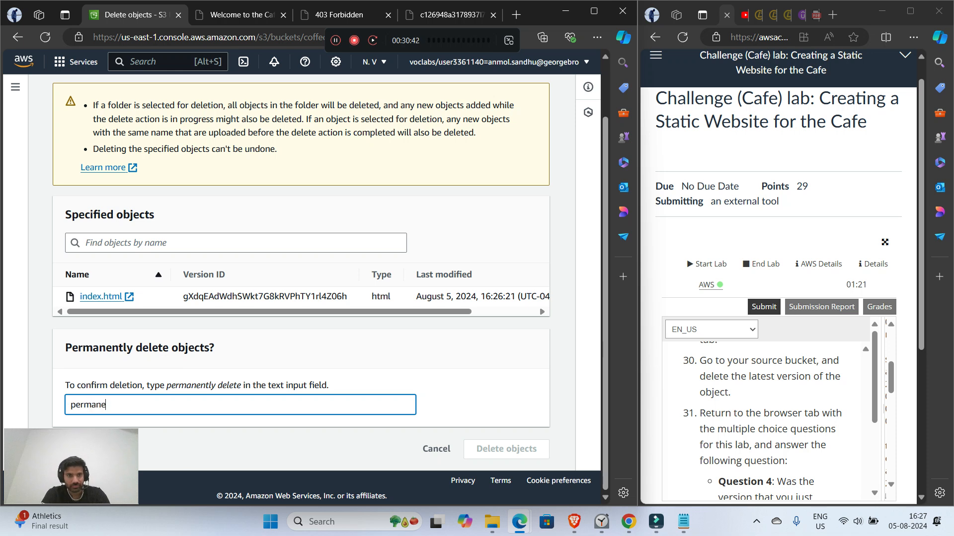
{"action": "type", "text": "ntly delete"}
{"action": "key", "text": "Return"}
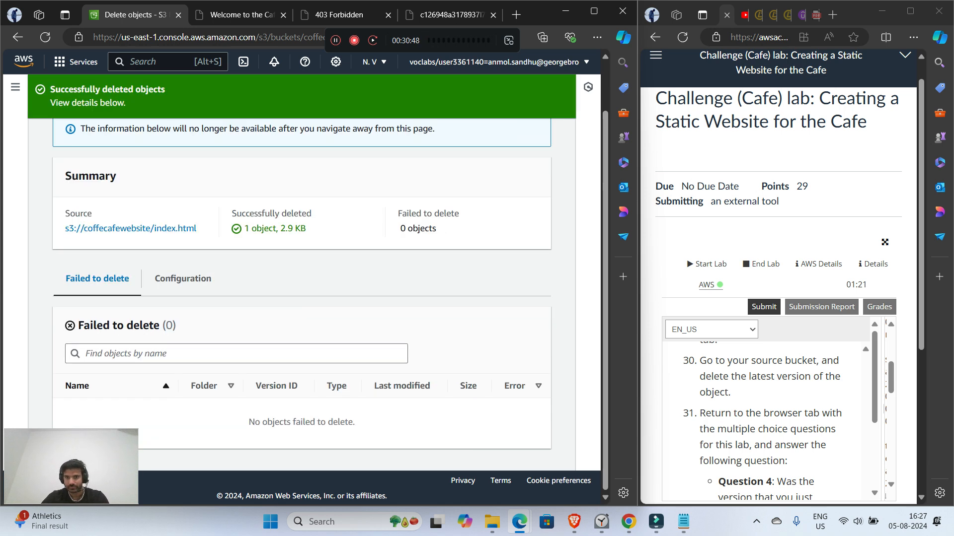
Step: Read Question 4 in lab instruction 31 and bring up the multiple choice question page
{"action": "scroll", "coordinate": [765, 422], "scroll_direction": "down", "scroll_amount": 1}
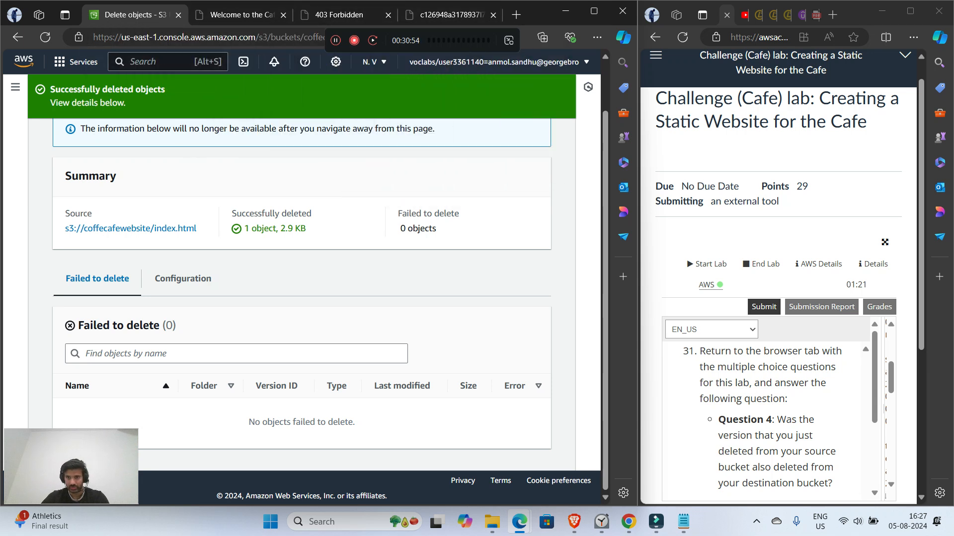
{"action": "scroll", "coordinate": [765, 422], "scroll_direction": "up", "scroll_amount": 1}
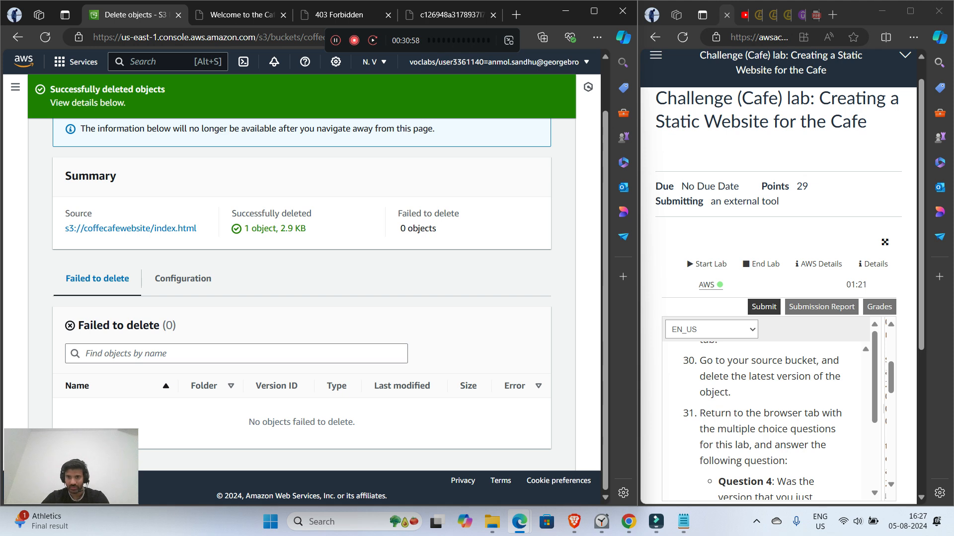
{"action": "scroll", "coordinate": [765, 422], "scroll_direction": "down", "scroll_amount": 1}
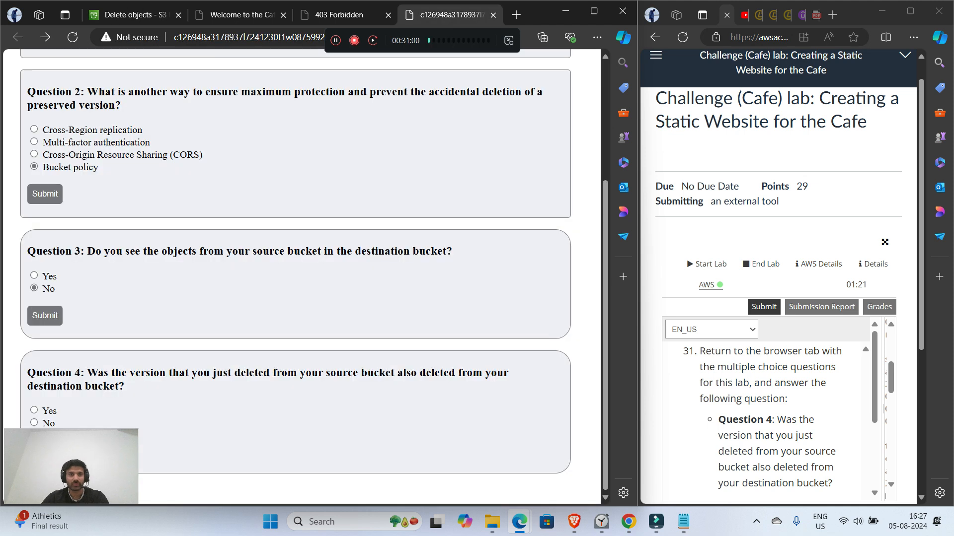
{"action": "left_click", "coordinate": [410, 15]}
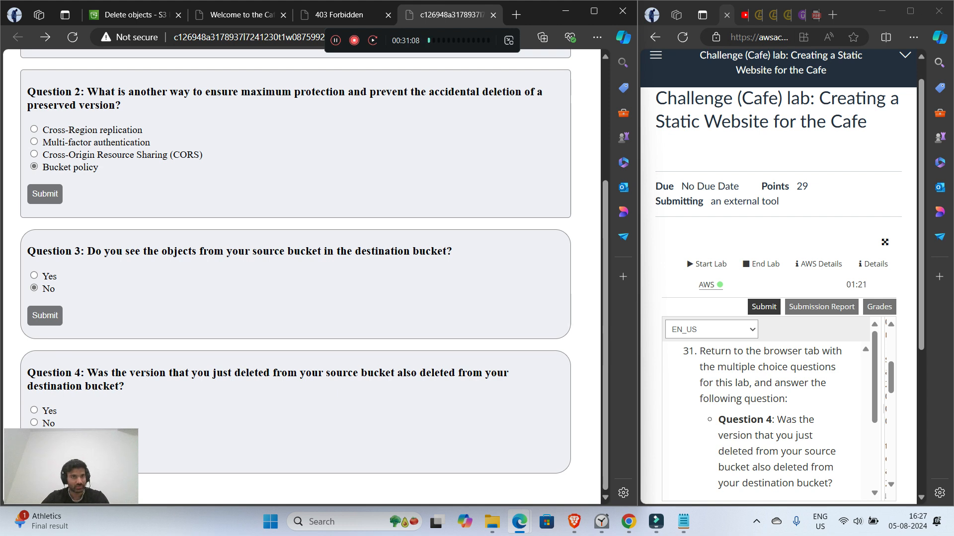
Step: Return to the S3 bucket list and check the objects of the destination bucket coffecafewebsite2 for index.html
{"action": "left_click", "coordinate": [130, 15]}
{"action": "scroll", "coordinate": [301, 278], "scroll_direction": "up", "scroll_amount": 2}
{"action": "left_click", "coordinate": [526, 142]}
{"action": "left_click", "coordinate": [131, 93]}
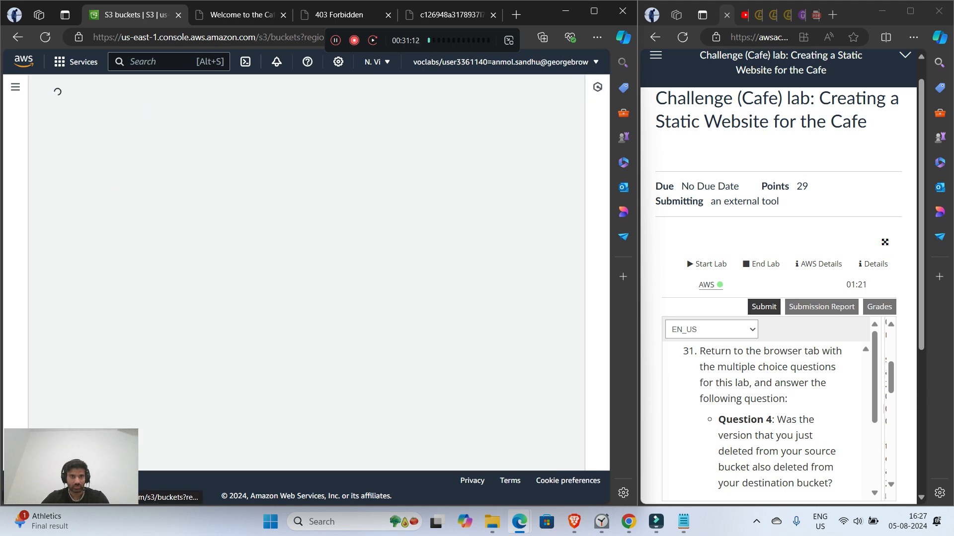
{"action": "scroll", "coordinate": [306, 278], "scroll_direction": "down", "scroll_amount": 1}
{"action": "left_click", "coordinate": [121, 439]}
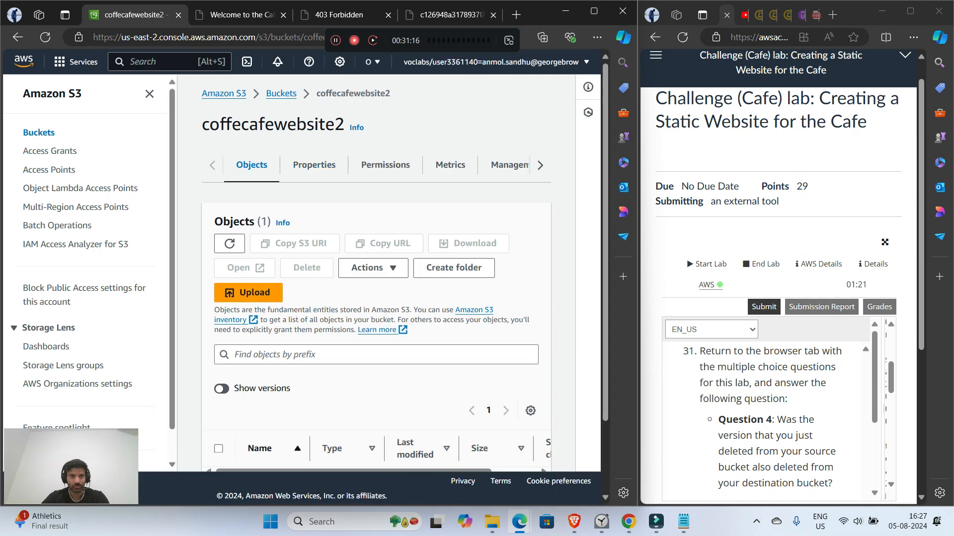
{"action": "scroll", "coordinate": [372, 269], "scroll_direction": "down", "scroll_amount": 1}
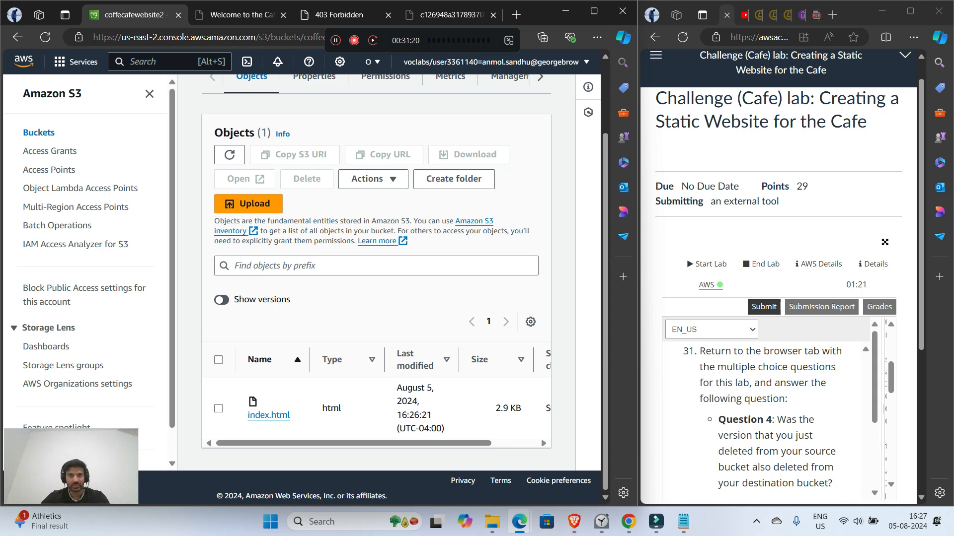
Step: Submit the answer No to Question 4 about the deleted version and return to the question list
{"action": "left_click", "coordinate": [447, 14]}
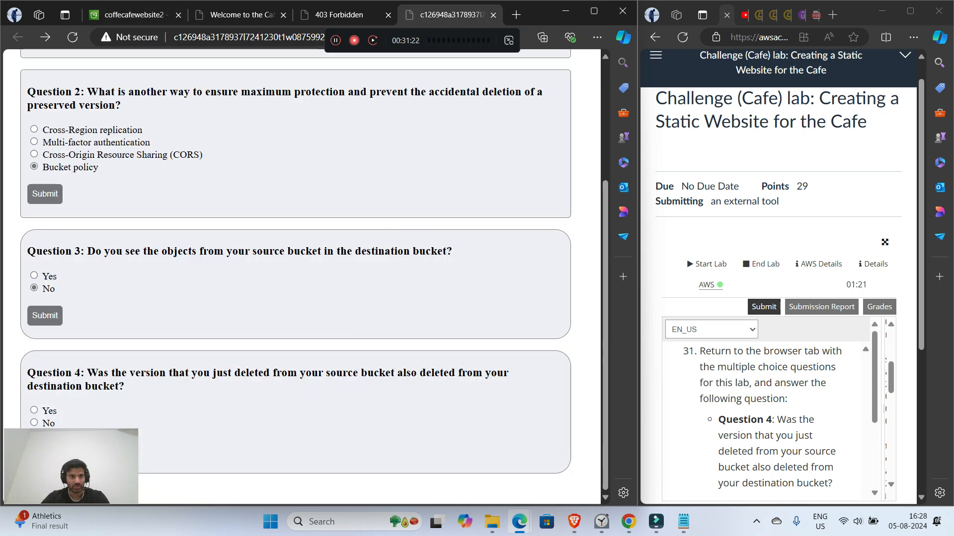
{"action": "left_click", "coordinate": [34, 422]}
{"action": "left_click_drag", "start_coordinate": [138, 429], "coordinate": [89, 457]}
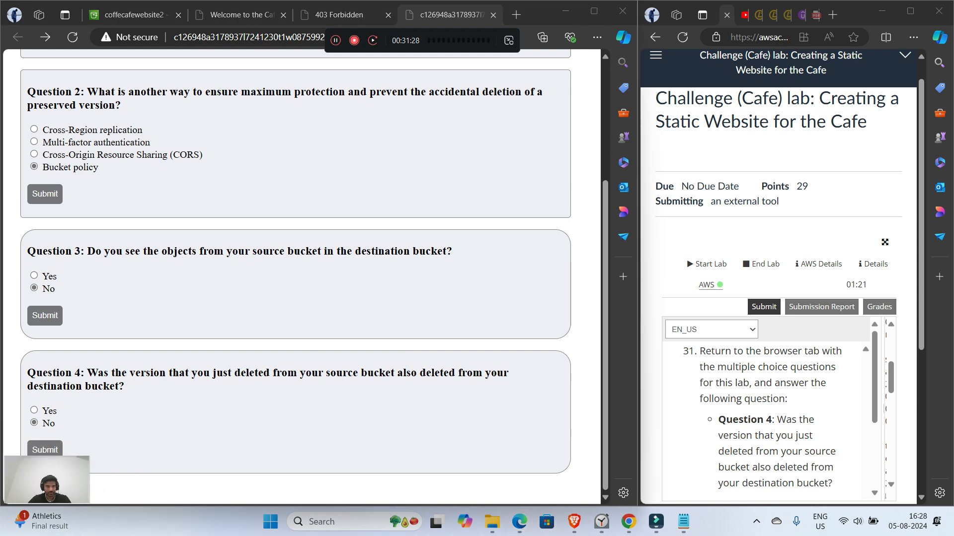
{"action": "left_click", "coordinate": [45, 450]}
{"action": "left_click_drag", "start_coordinate": [90, 456], "coordinate": [145, 425]}
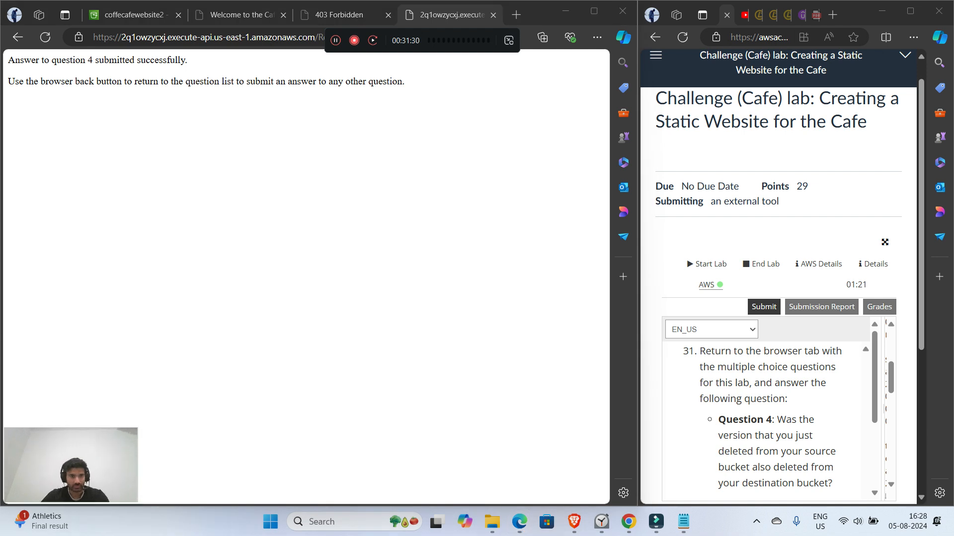
{"action": "left_click", "coordinate": [18, 37]}
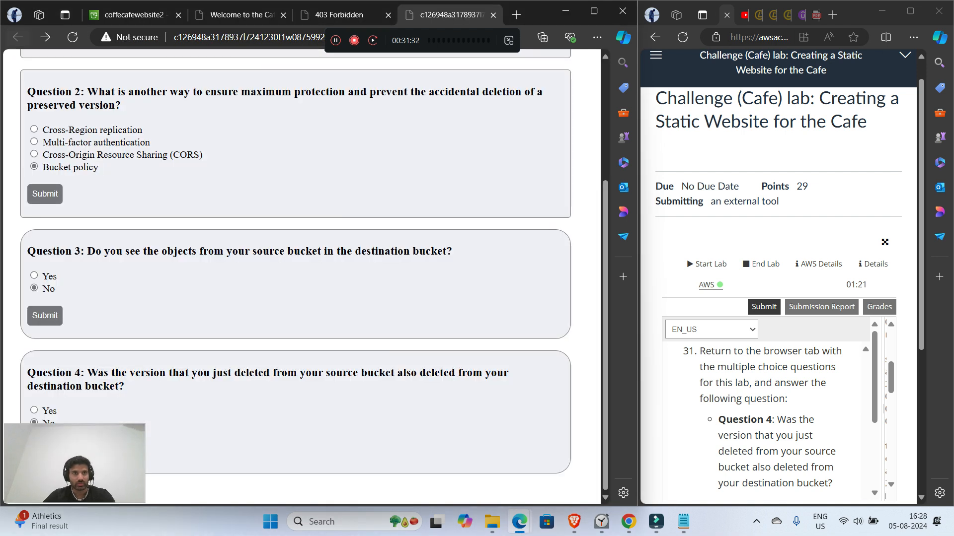
Step: Expand and read the architecture best practice note, and read the instructions for submitting the lab work
{"action": "left_click", "coordinate": [134, 15]}
{"action": "scroll", "coordinate": [765, 422], "scroll_direction": "down", "scroll_amount": 2}
{"action": "scroll", "coordinate": [768, 417], "scroll_direction": "down", "scroll_amount": 1}
{"action": "scroll", "coordinate": [767, 417], "scroll_direction": "up", "scroll_amount": 1}
{"action": "scroll", "coordinate": [767, 417], "scroll_direction": "down", "scroll_amount": 1}
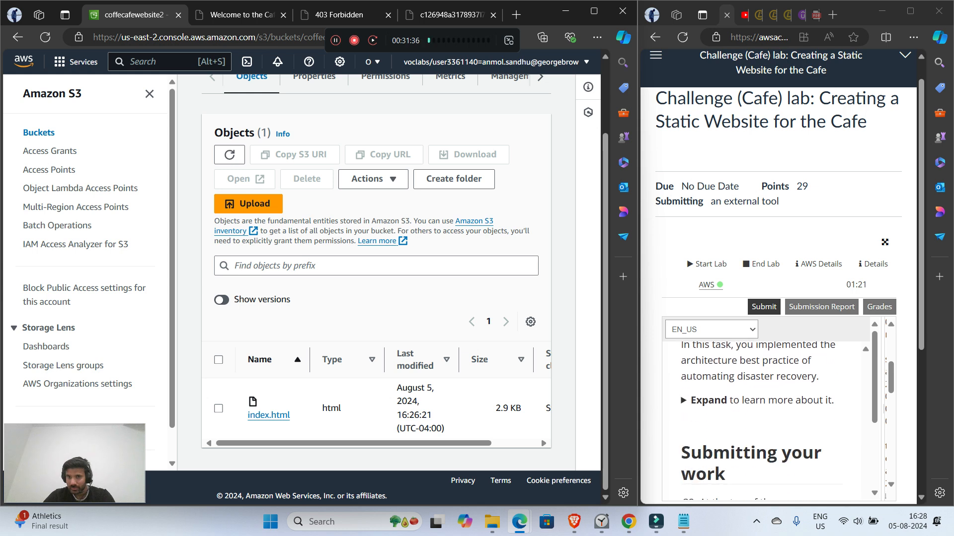
{"action": "scroll", "coordinate": [765, 422], "scroll_direction": "up", "scroll_amount": 1}
{"action": "left_click", "coordinate": [707, 463]}
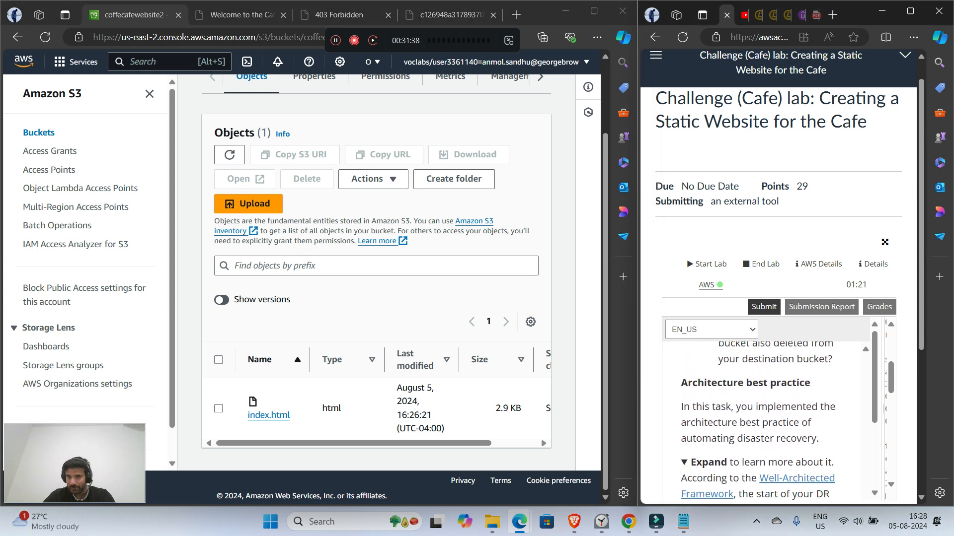
{"action": "scroll", "coordinate": [757, 425], "scroll_direction": "down", "scroll_amount": 2}
{"action": "scroll", "coordinate": [757, 424], "scroll_direction": "up", "scroll_amount": 2}
{"action": "scroll", "coordinate": [757, 424], "scroll_direction": "down", "scroll_amount": 1}
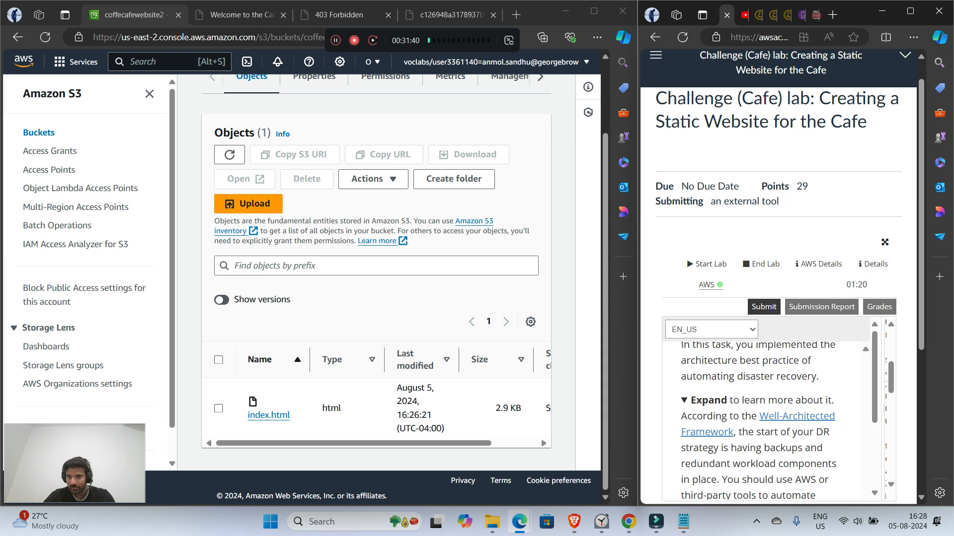
{"action": "scroll", "coordinate": [768, 422], "scroll_direction": "down", "scroll_amount": 10}
{"action": "scroll", "coordinate": [767, 422], "scroll_direction": "up", "scroll_amount": 3}
Step: Maximize the lab instructions window and submit the lab work for grading
{"action": "left_click", "coordinate": [910, 11]}
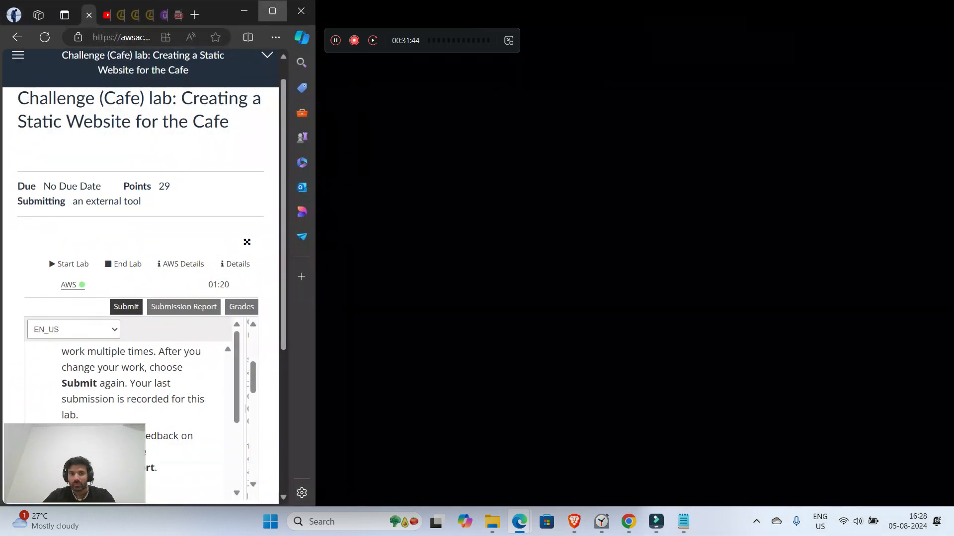
{"action": "scroll", "coordinate": [444, 312], "scroll_direction": "up", "scroll_amount": 5}
{"action": "scroll", "coordinate": [444, 313], "scroll_direction": "up", "scroll_amount": 8}
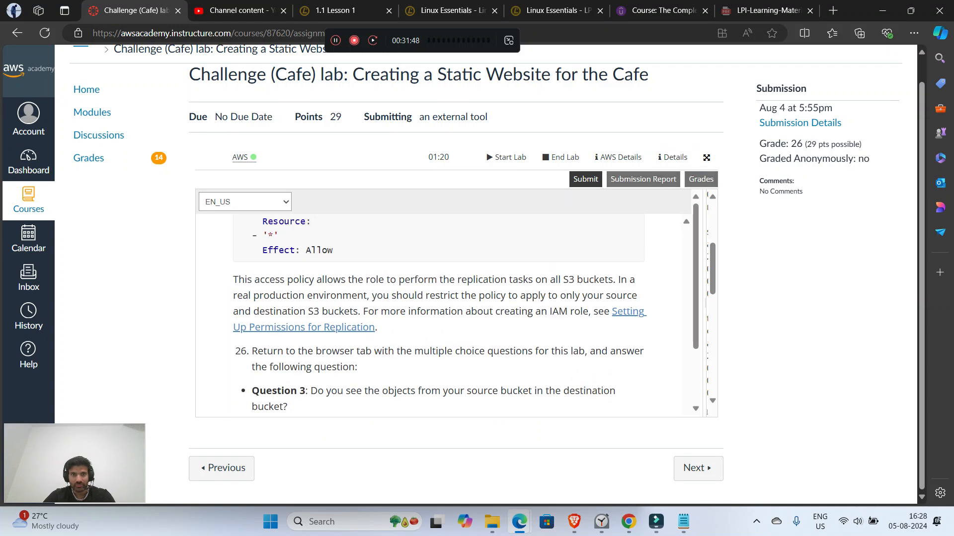
{"action": "scroll", "coordinate": [440, 312], "scroll_direction": "down", "scroll_amount": 1}
{"action": "left_click", "coordinate": [585, 179]}
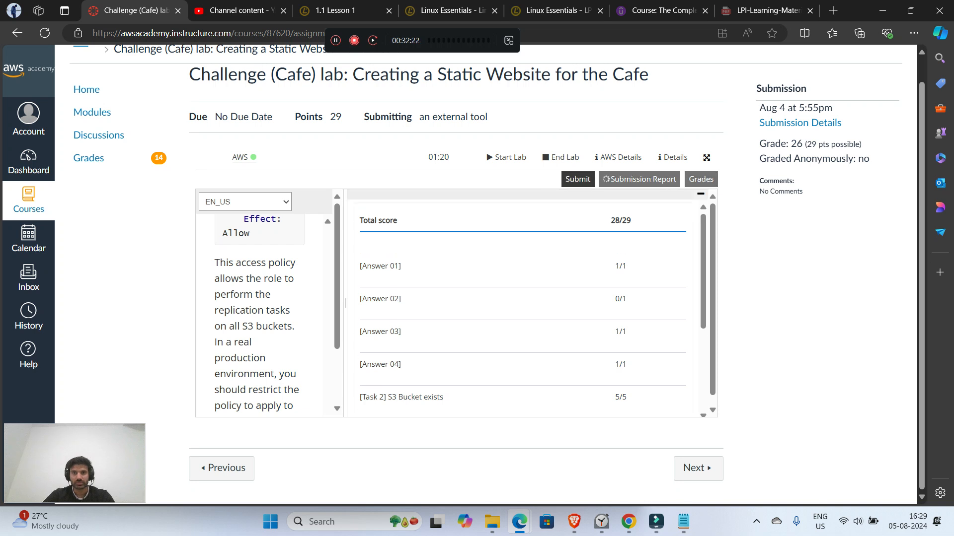
Step: Review the score for Answer 02, read its feedback in the submission report, and close the report
{"action": "left_click_drag", "start_coordinate": [367, 299], "coordinate": [626, 298]}
{"action": "left_click", "coordinate": [606, 318]}
{"action": "scroll", "coordinate": [606, 317], "scroll_direction": "down", "scroll_amount": 4}
{"action": "scroll", "coordinate": [606, 317], "scroll_direction": "up", "scroll_amount": 4}
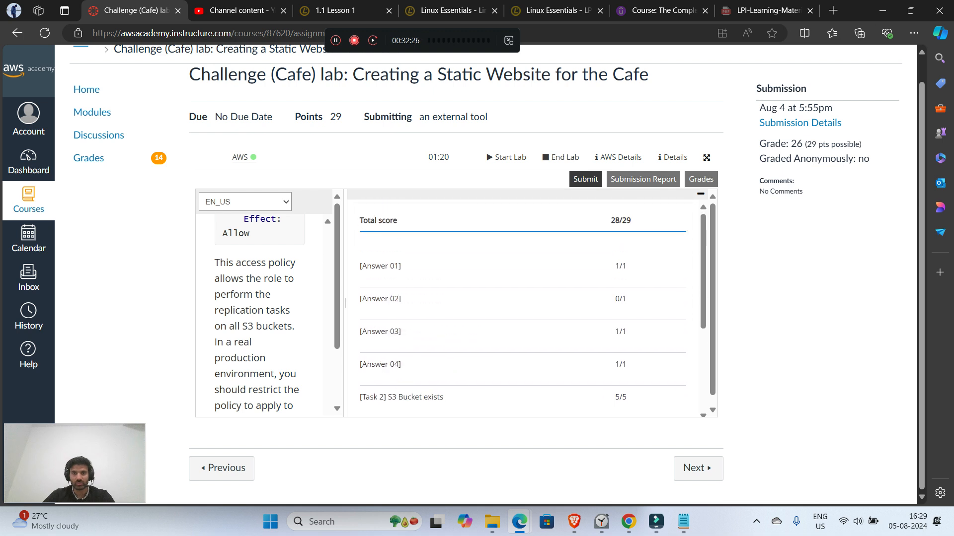
{"action": "left_click", "coordinate": [644, 179]}
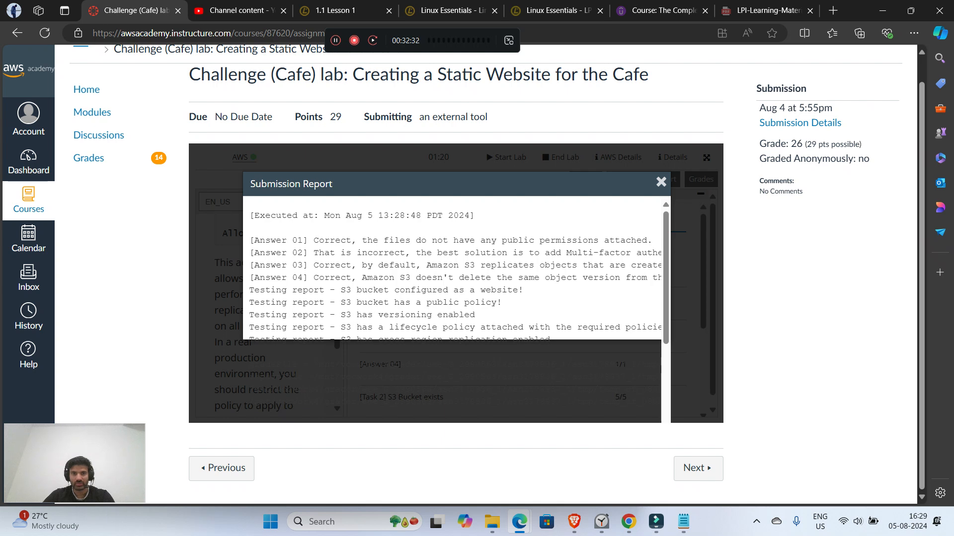
{"action": "left_click_drag", "start_coordinate": [566, 253], "coordinate": [655, 252]}
{"action": "left_click", "coordinate": [662, 182]}
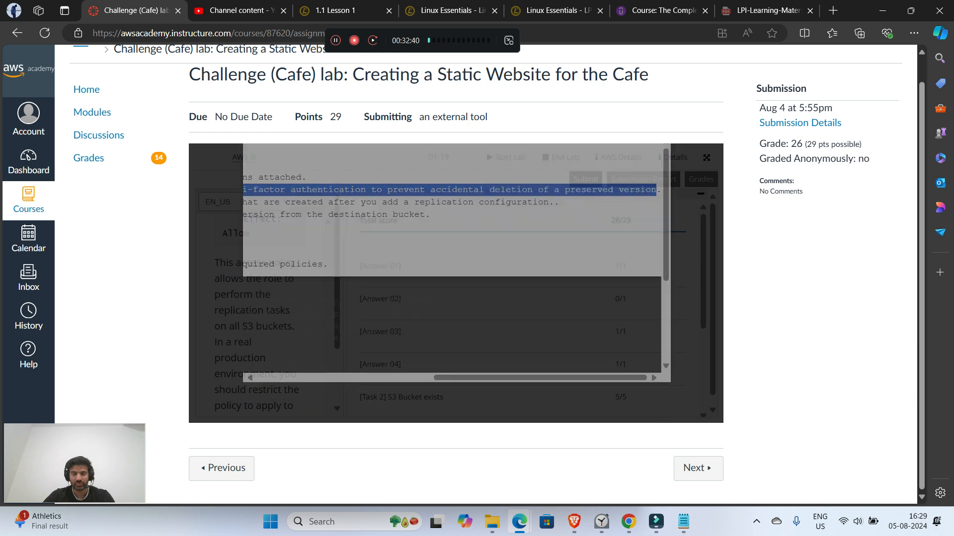
Step: Look through the remaining task scores in the grading results
{"action": "scroll", "coordinate": [527, 308], "scroll_direction": "down", "scroll_amount": 1}
{"action": "scroll", "coordinate": [526, 308], "scroll_direction": "down", "scroll_amount": 3}
{"action": "scroll", "coordinate": [527, 308], "scroll_direction": "up", "scroll_amount": 1}
{"action": "scroll", "coordinate": [527, 308], "scroll_direction": "down", "scroll_amount": 1}
{"action": "scroll", "coordinate": [526, 308], "scroll_direction": "up", "scroll_amount": 3}
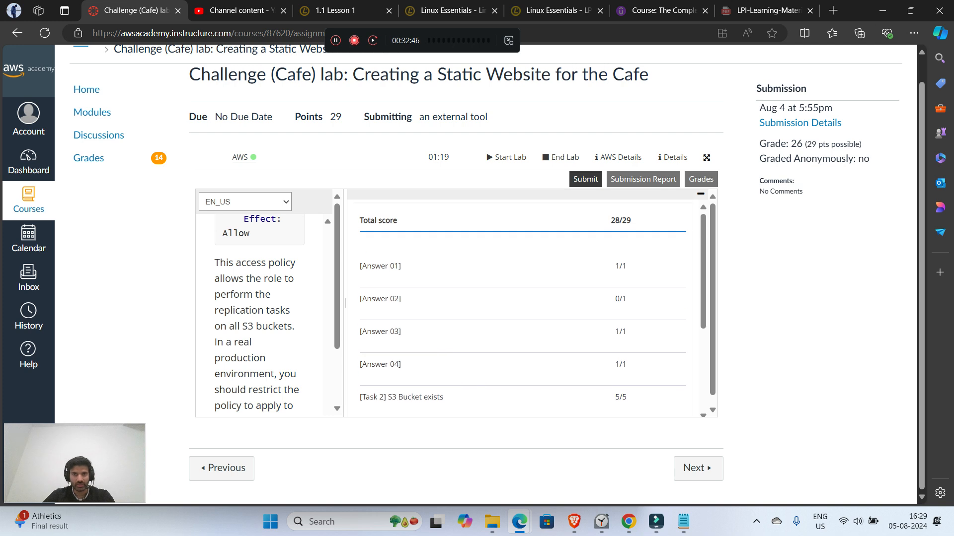